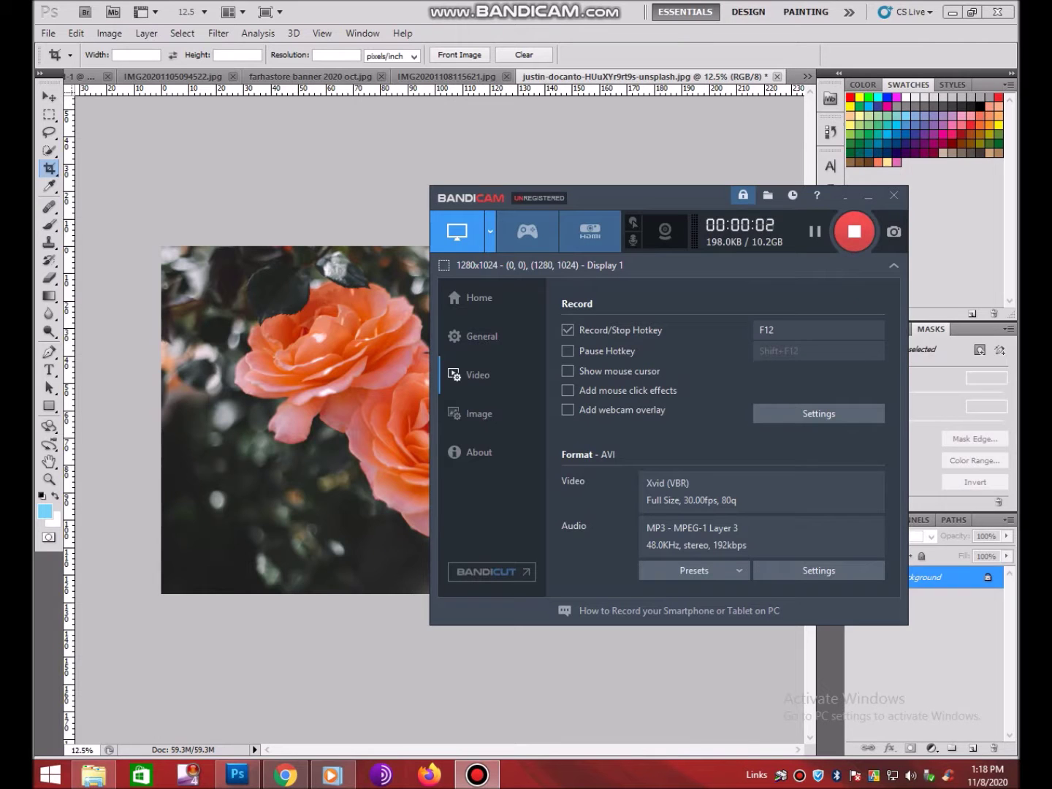
Step: Zoom in on the two roses in the photo
{"action": "left_click", "coordinate": [868, 195]}
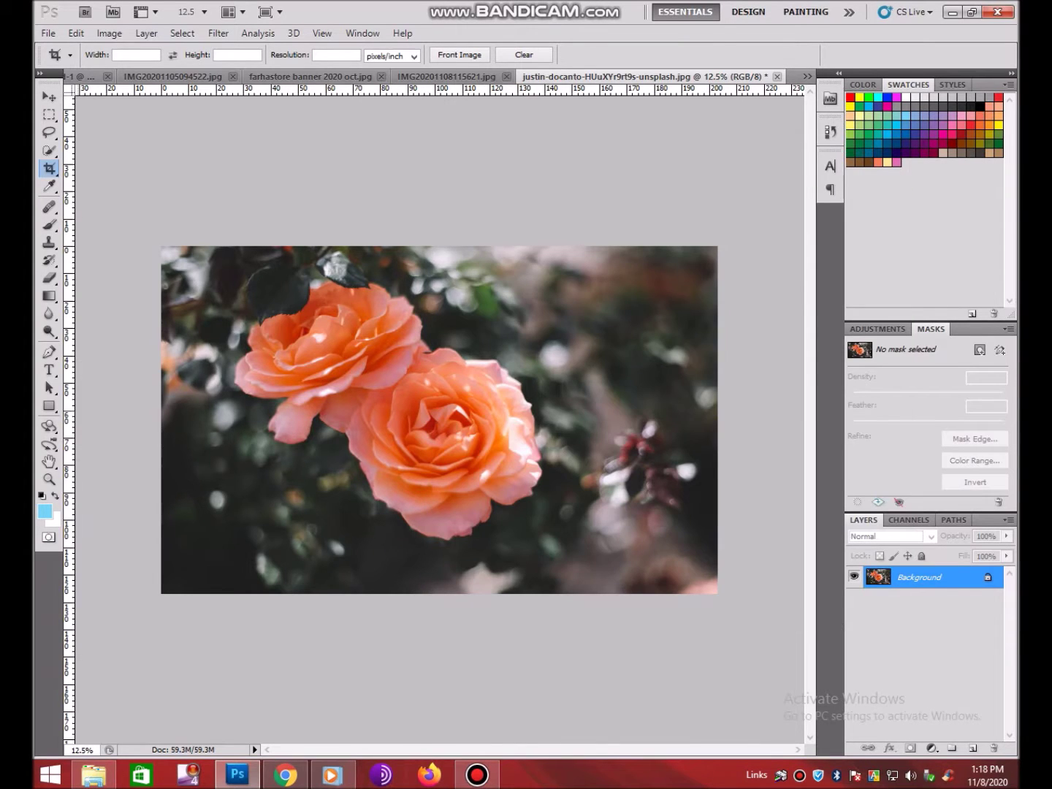
{"action": "left_click", "coordinate": [49, 479]}
{"action": "left_click_drag", "start_coordinate": [182, 285], "coordinate": [613, 546]}
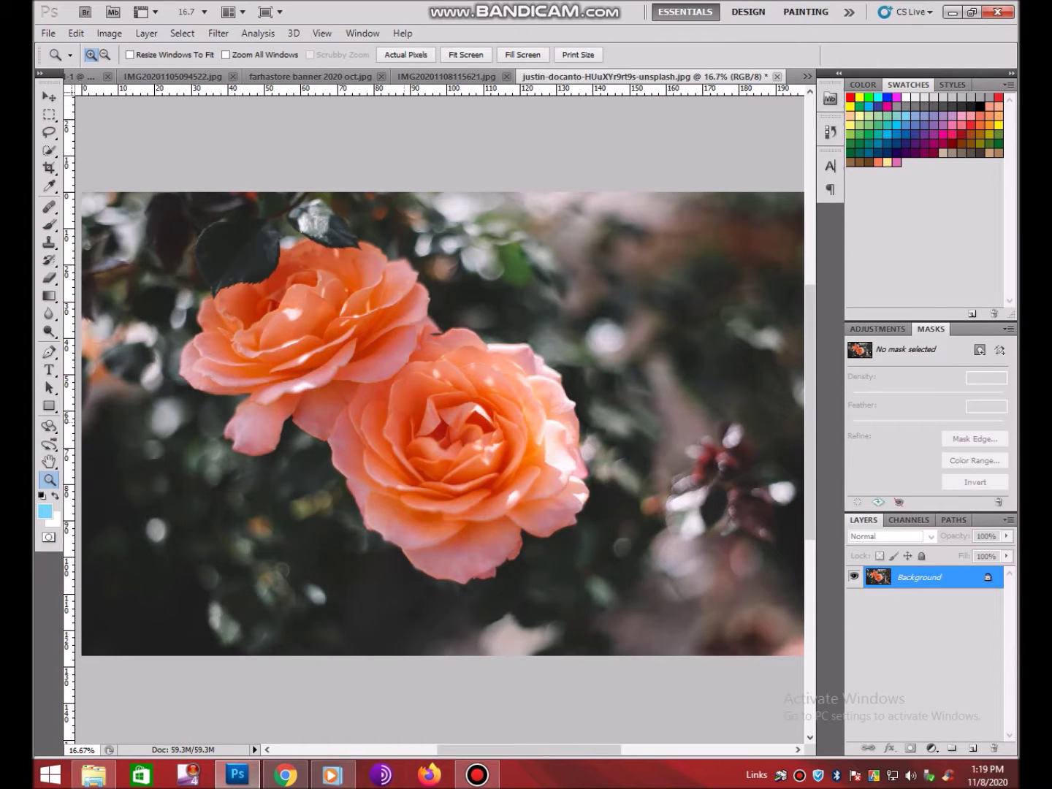
Step: Duplicate the rose layer and boost the copy's contrast with an S-shaped Curves adjustment
{"action": "key", "text": "ctrl+j"}
{"action": "key", "text": "ctrl+j"}
{"action": "key", "text": "ctrl+m"}
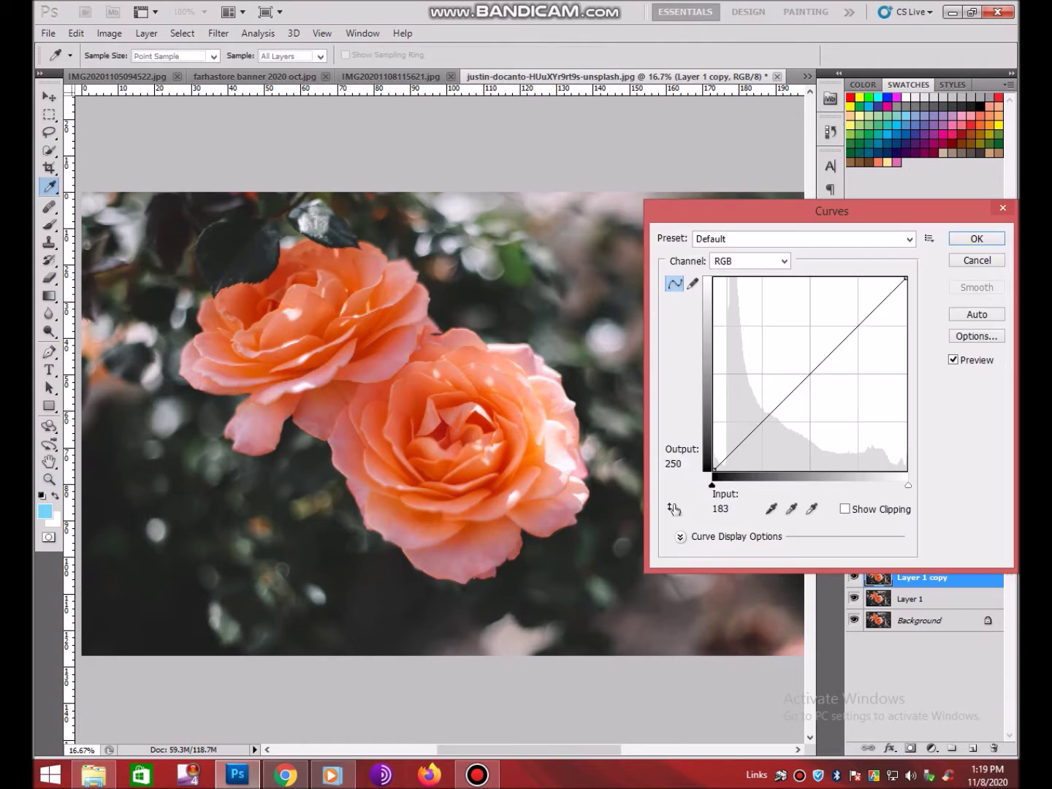
{"action": "mouse_move", "coordinate": [818, 366]}
{"action": "left_mouse_down"}
{"action": "mouse_move", "coordinate": [818, 349]}
{"action": "mouse_move", "coordinate": [787, 394]}
{"action": "left_mouse_up"}
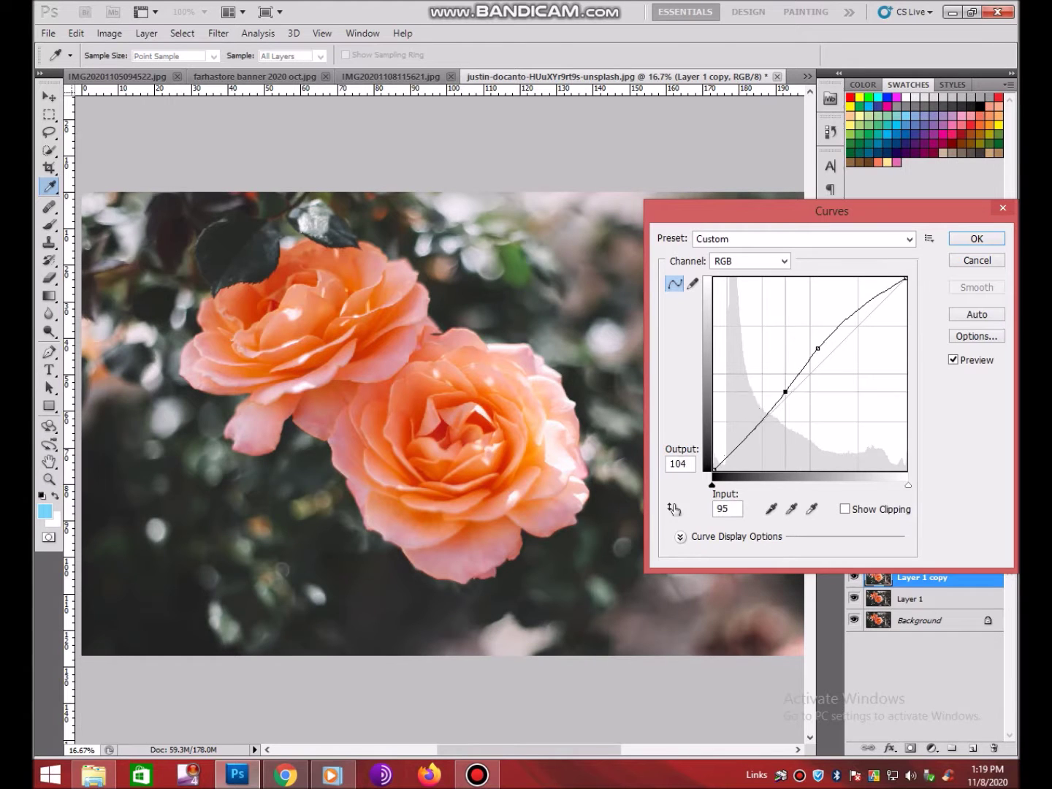
{"action": "left_click", "coordinate": [977, 240]}
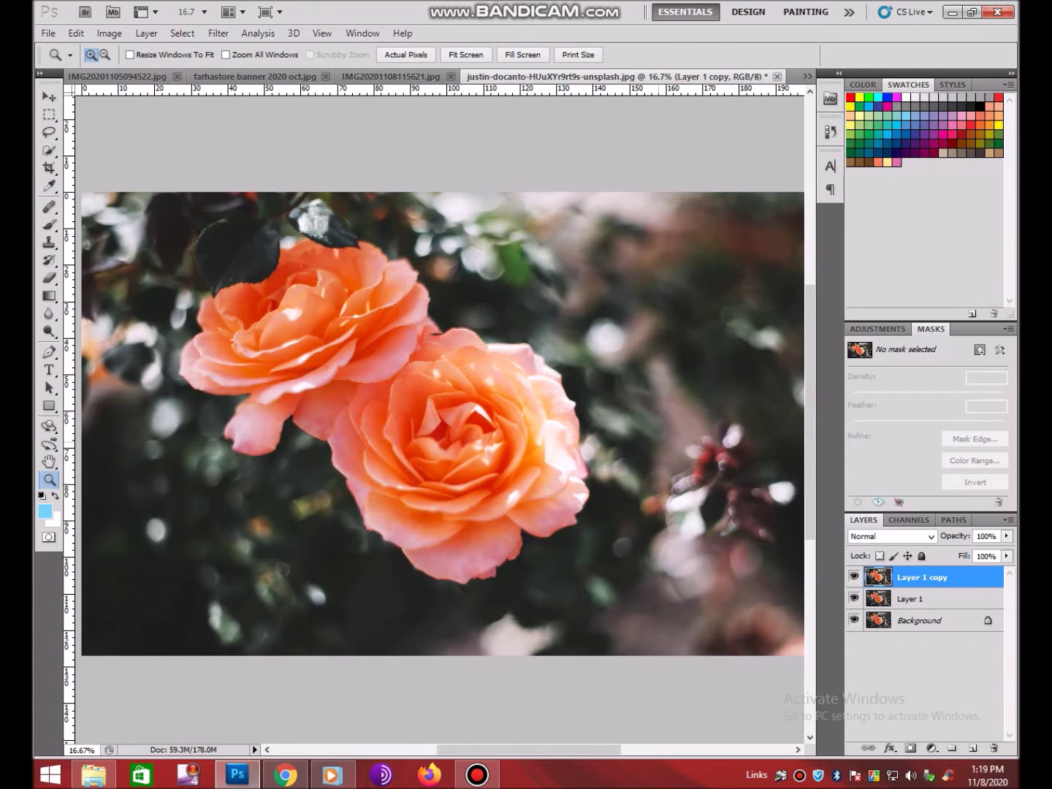
{"action": "left_click", "coordinate": [218, 33]}
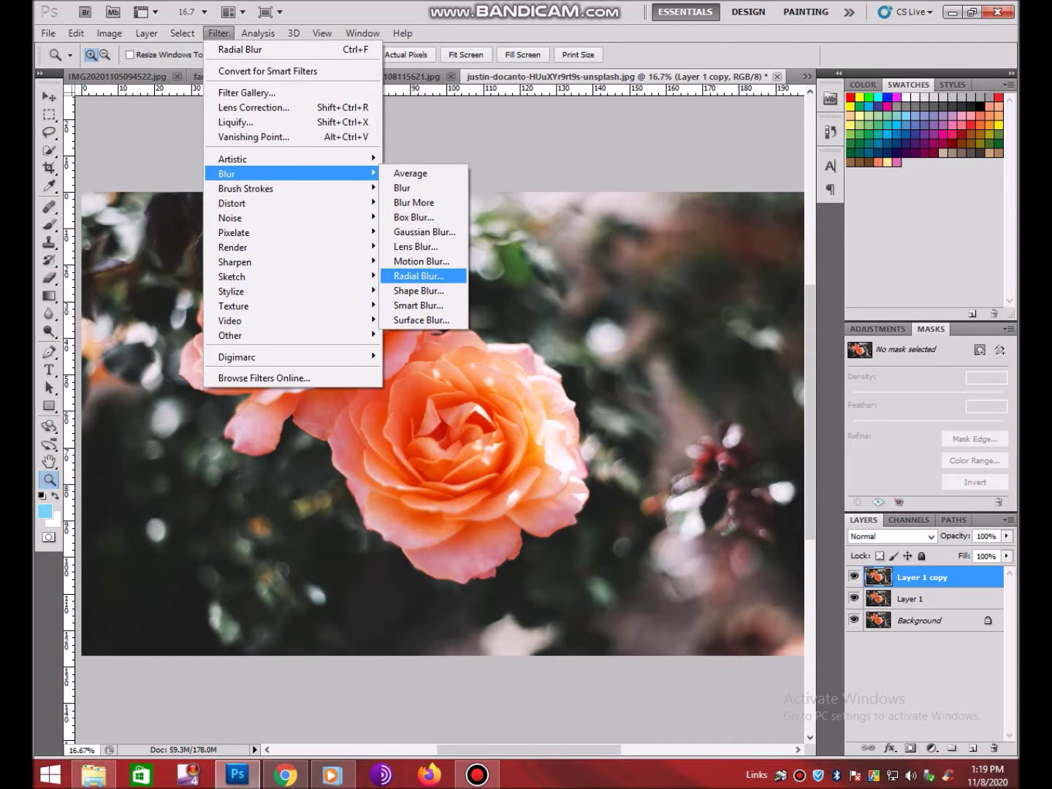
Step: Apply a Radial Blur with Amount 100 in Zoom mode, then duplicate the blurred layer
{"action": "left_click", "coordinate": [418, 275]}
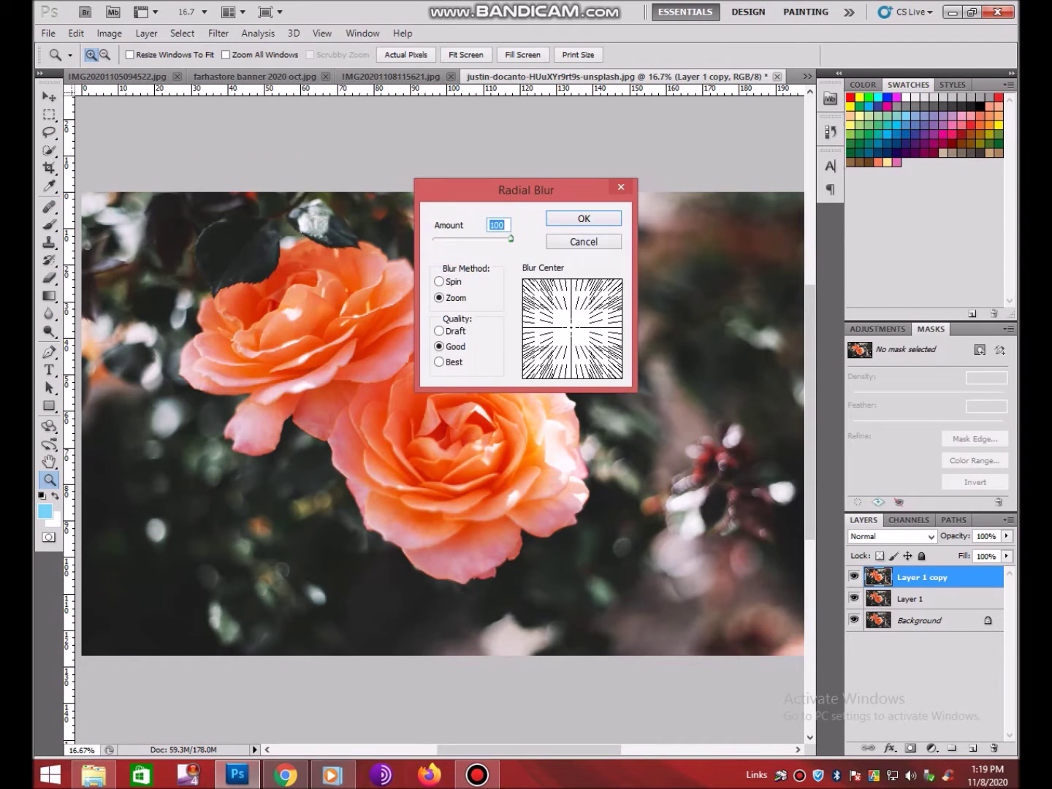
{"action": "key", "text": "Return"}
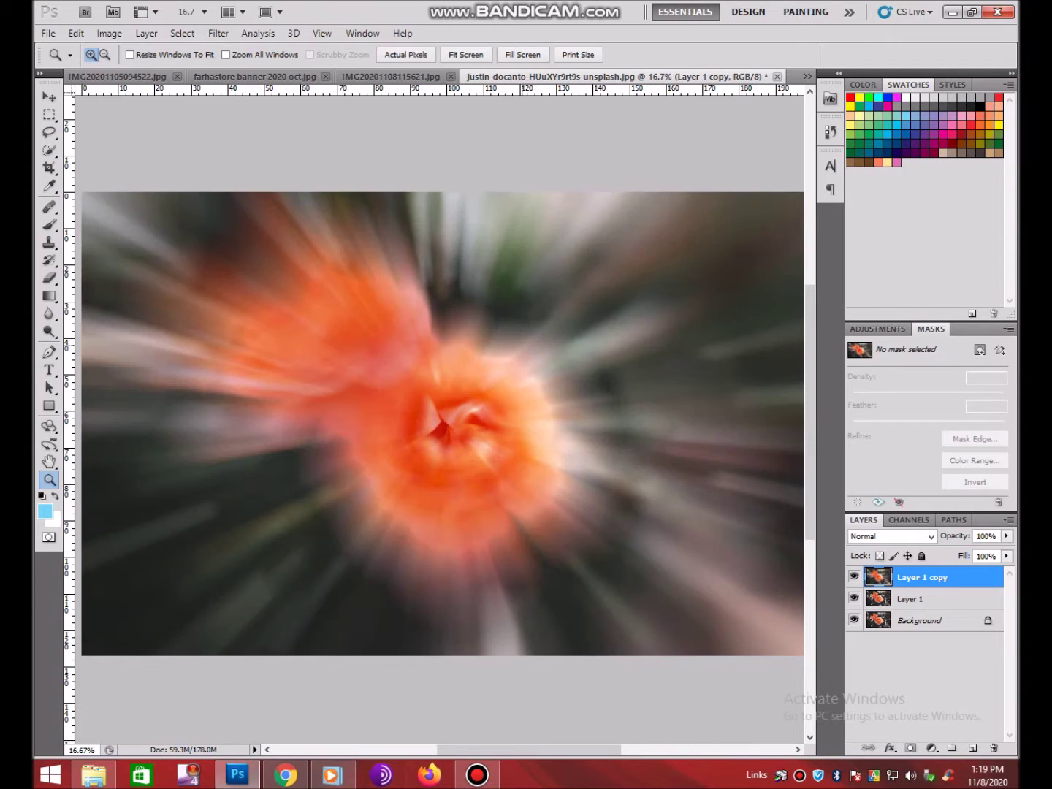
{"action": "key", "text": "ctrl+minus"}
{"action": "key", "text": "ctrl+j"}
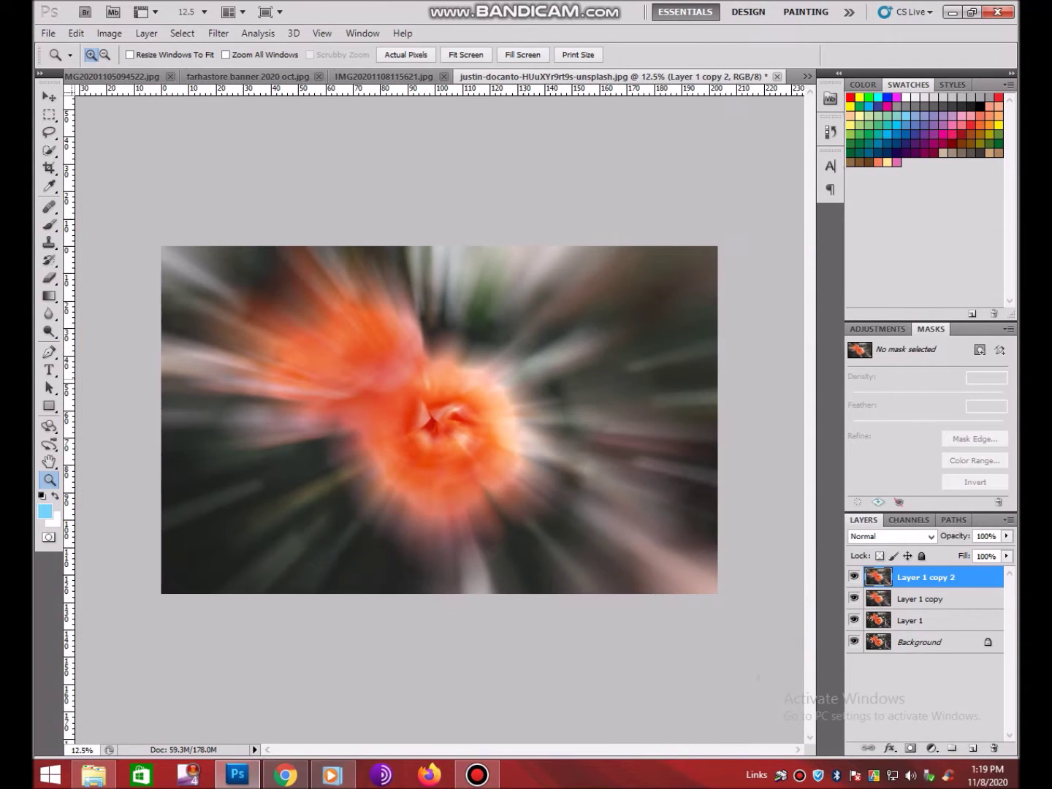
Step: Darken the blurred copy with Levels (input black about 100, output black about 63) and duplicate it
{"action": "key", "text": "ctrl+l"}
{"action": "left_click_drag", "start_coordinate": [700, 352], "coordinate": [720, 353]}
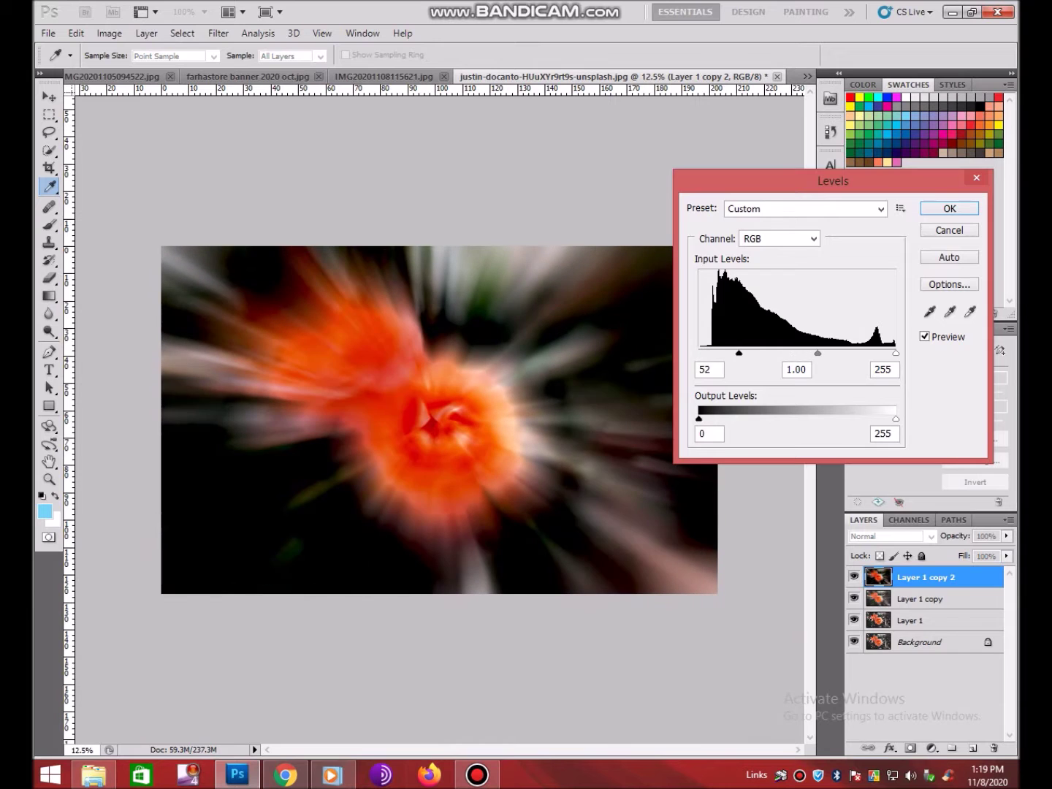
{"action": "mouse_move", "coordinate": [808, 352]}
{"action": "left_mouse_down"}
{"action": "mouse_move", "coordinate": [819, 353]}
{"action": "mouse_move", "coordinate": [777, 352]}
{"action": "mouse_move", "coordinate": [810, 353]}
{"action": "left_mouse_up"}
{"action": "key", "text": "Tab"}
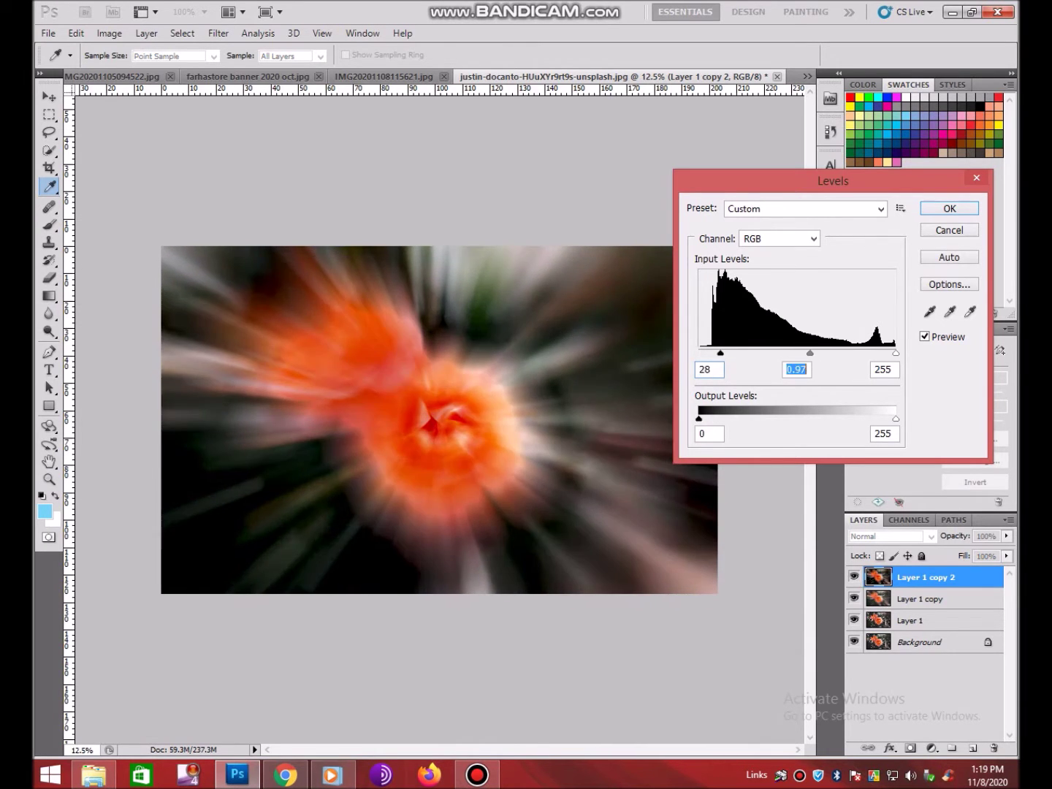
{"action": "left_click_drag", "start_coordinate": [700, 419], "coordinate": [785, 419]}
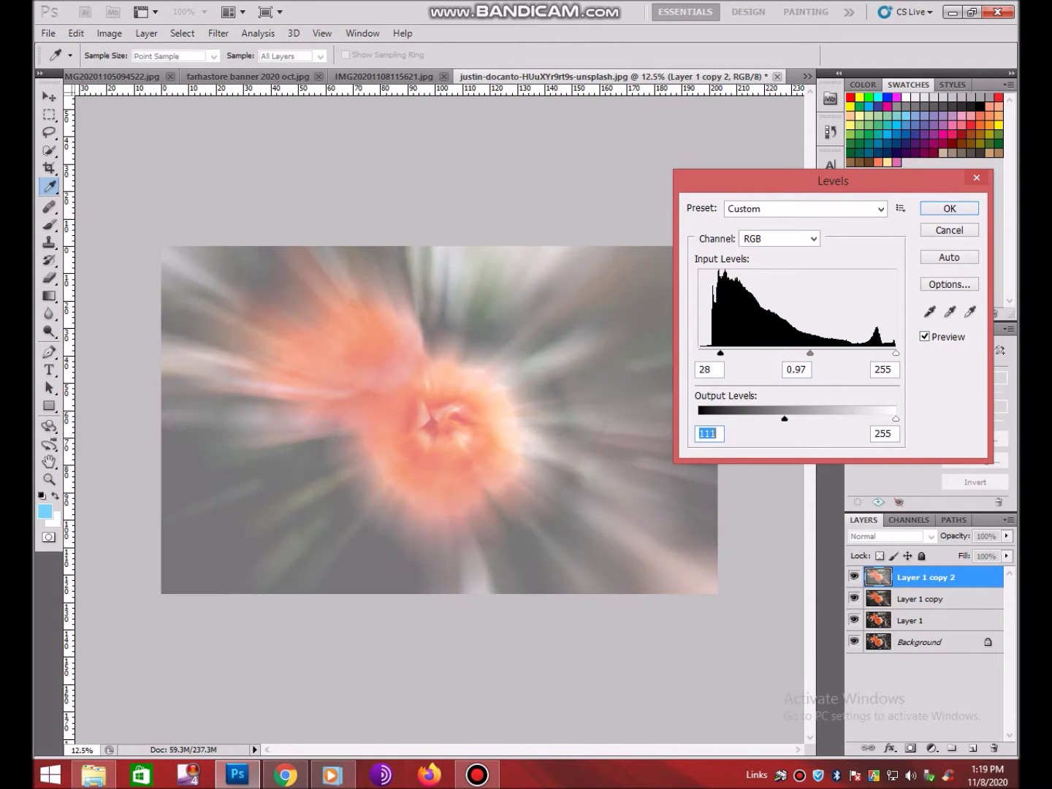
{"action": "left_click_drag", "start_coordinate": [720, 353], "coordinate": [776, 353]}
{"action": "left_click_drag", "start_coordinate": [786, 418], "coordinate": [752, 418]}
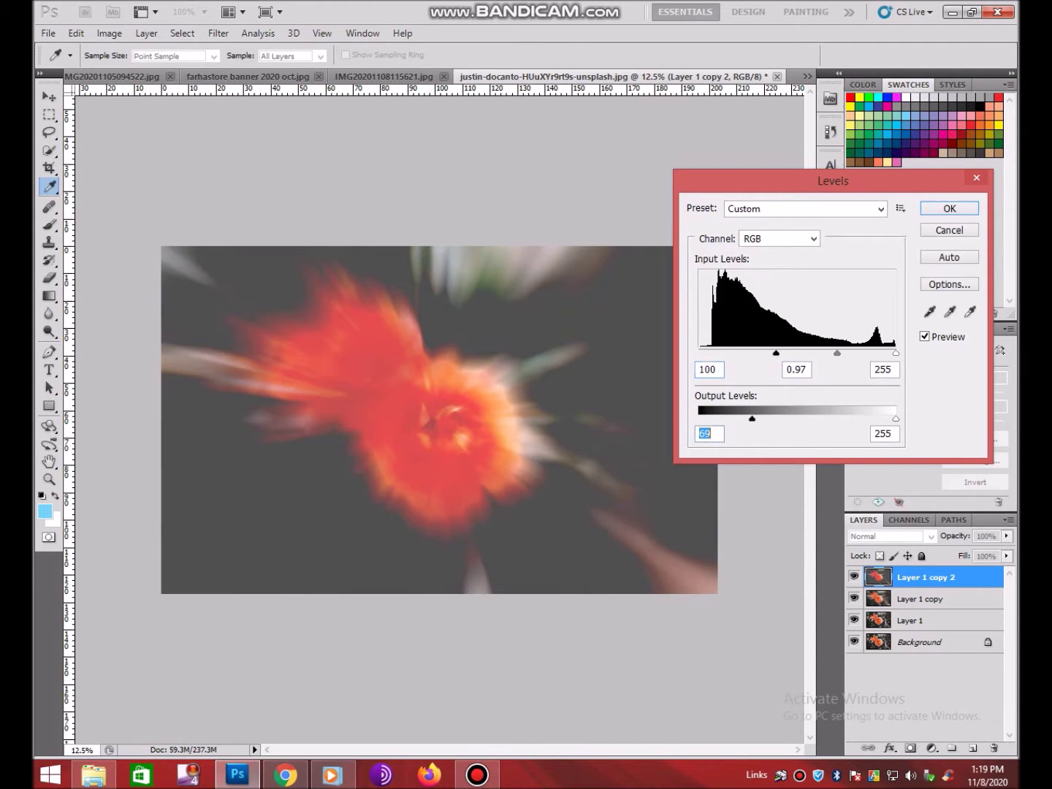
{"action": "key", "text": "Return"}
{"action": "key", "text": "ctrl+j"}
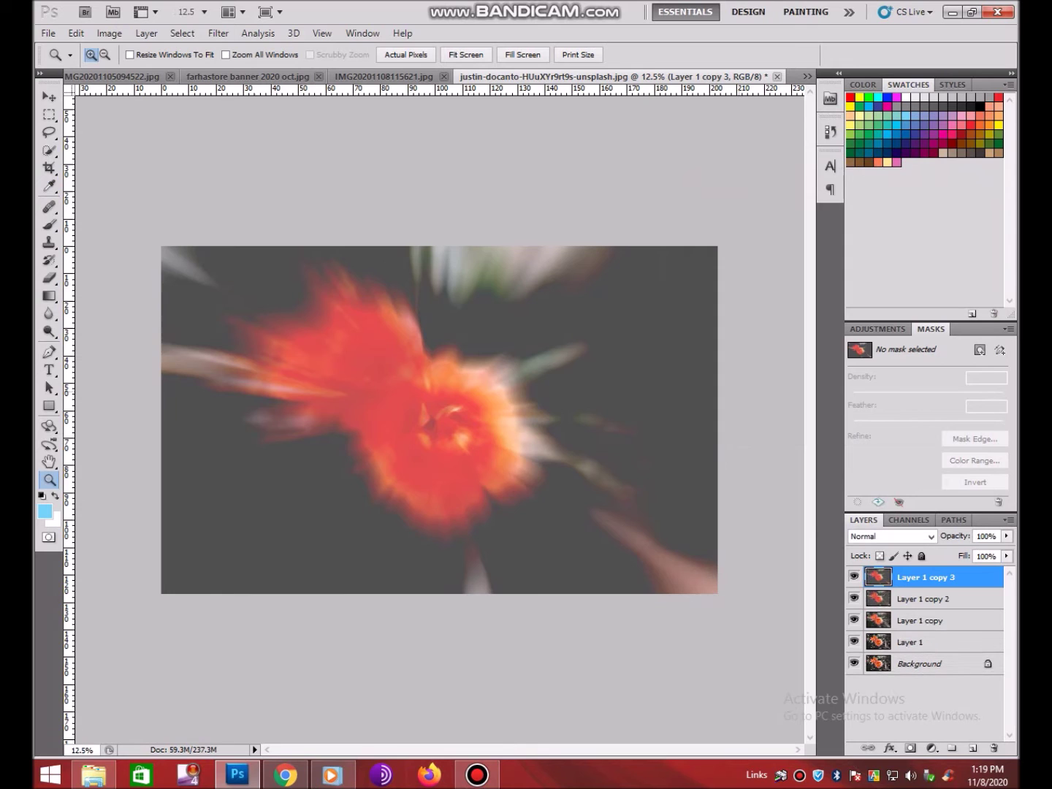
{"action": "key", "text": "ctrl+l"}
Step: Darken the newest copy with Levels midtone 0.74 and a downward Curves adjustment
{"action": "left_click_drag", "start_coordinate": [798, 353], "coordinate": [817, 353]}
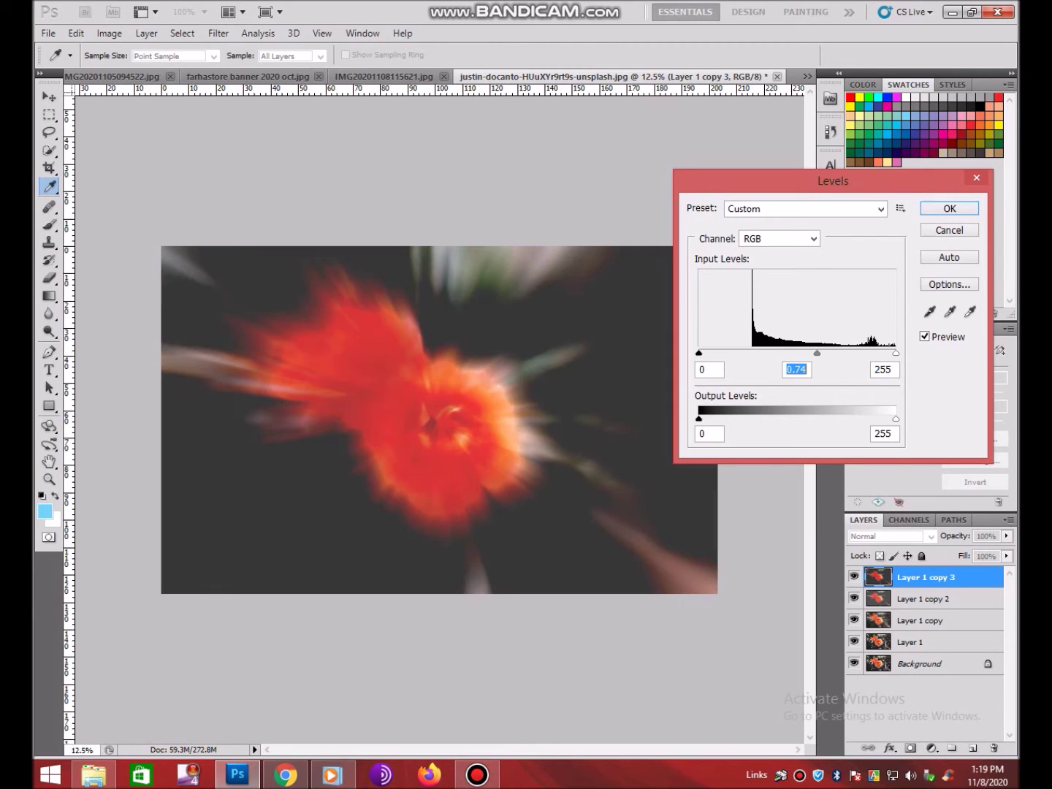
{"action": "key", "text": "Return"}
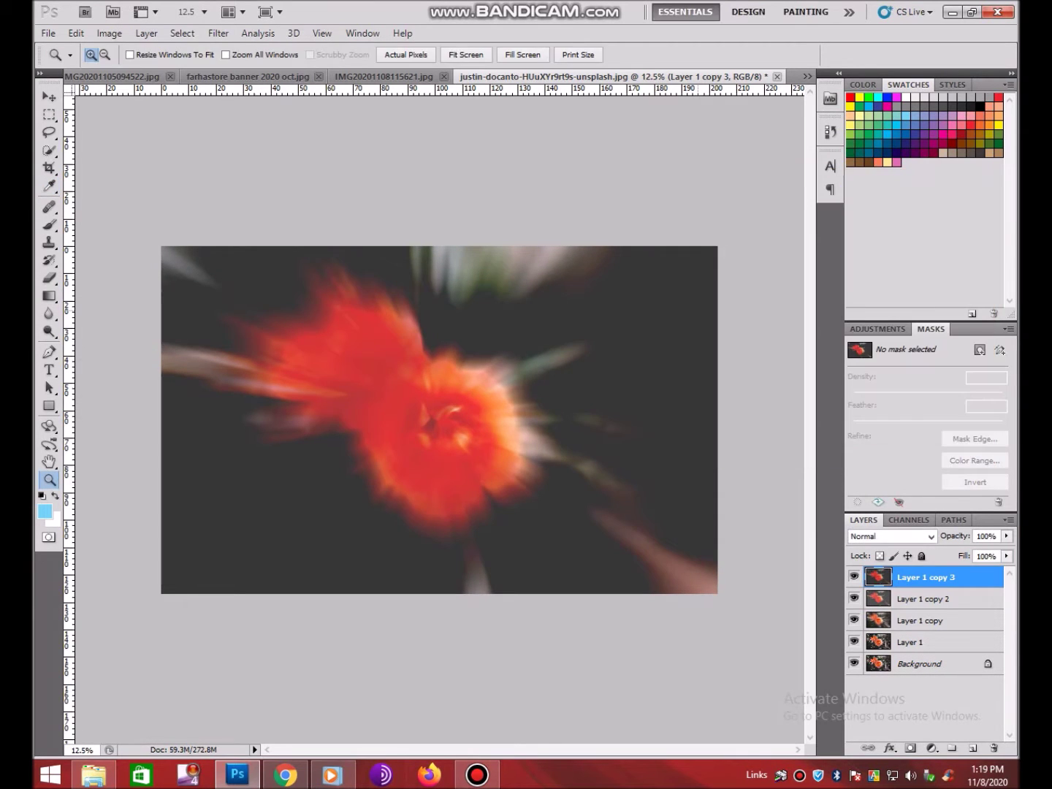
{"action": "key", "text": "ctrl+m"}
{"action": "left_click", "coordinate": [862, 325]}
{"action": "left_click_drag", "start_coordinate": [799, 386], "coordinate": [794, 400]}
{"action": "key", "text": "Right"}
{"action": "key", "text": "Return"}
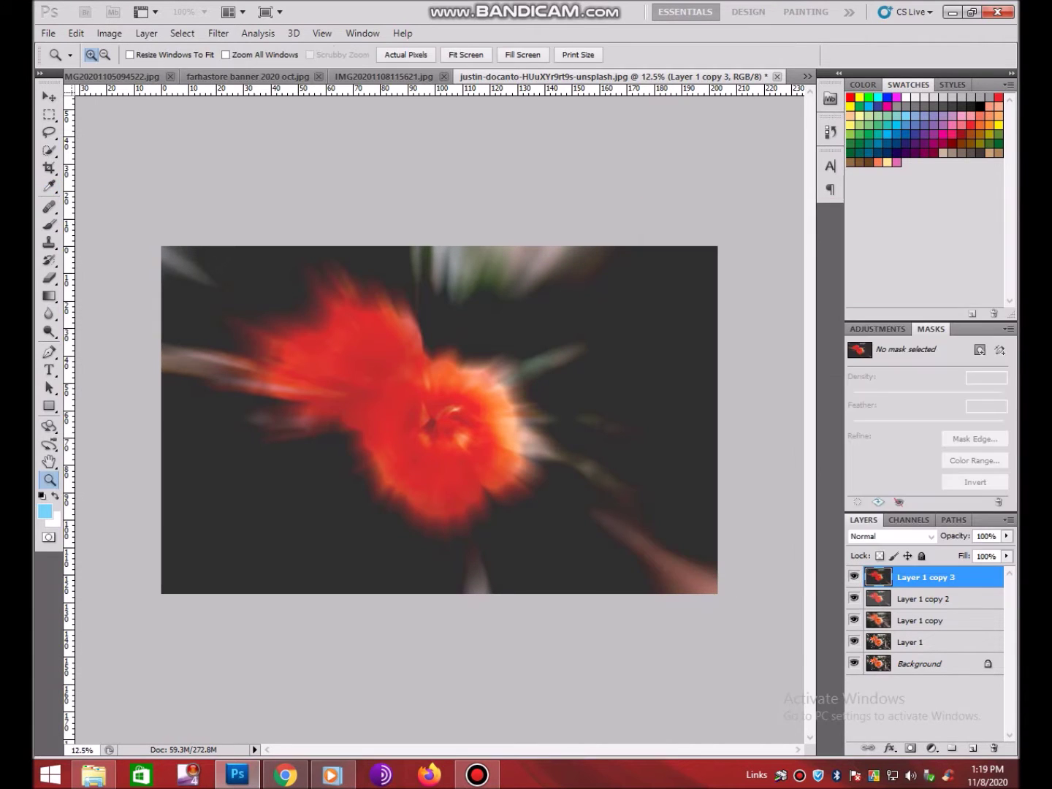
Step: Tint the midtones deep navy with Color Balance +13, 0, +96
{"action": "key", "text": "ctrl+b"}
{"action": "mouse_move", "coordinate": [720, 273]}
{"action": "left_mouse_down"}
{"action": "mouse_move", "coordinate": [782, 273]}
{"action": "mouse_move", "coordinate": [671, 273]}
{"action": "mouse_move", "coordinate": [729, 274]}
{"action": "mouse_move", "coordinate": [728, 308]}
{"action": "mouse_move", "coordinate": [667, 308]}
{"action": "mouse_move", "coordinate": [793, 307]}
{"action": "left_mouse_up"}
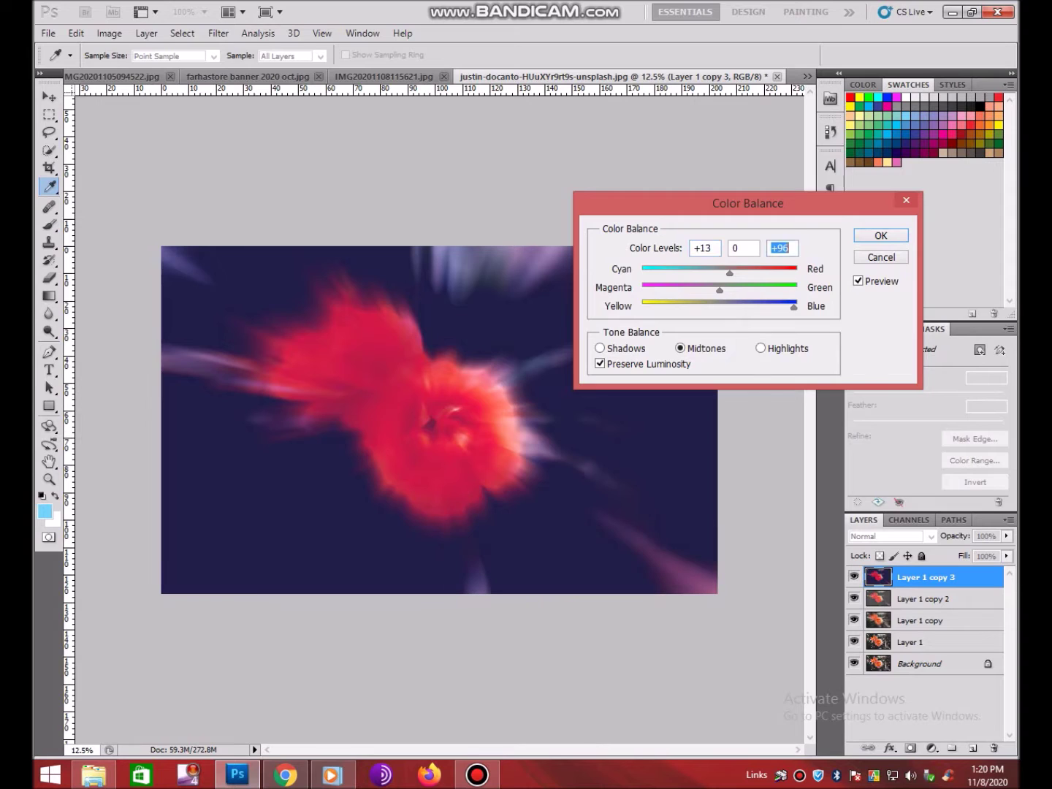
{"action": "key", "text": "Return"}
{"action": "key", "text": "z"}
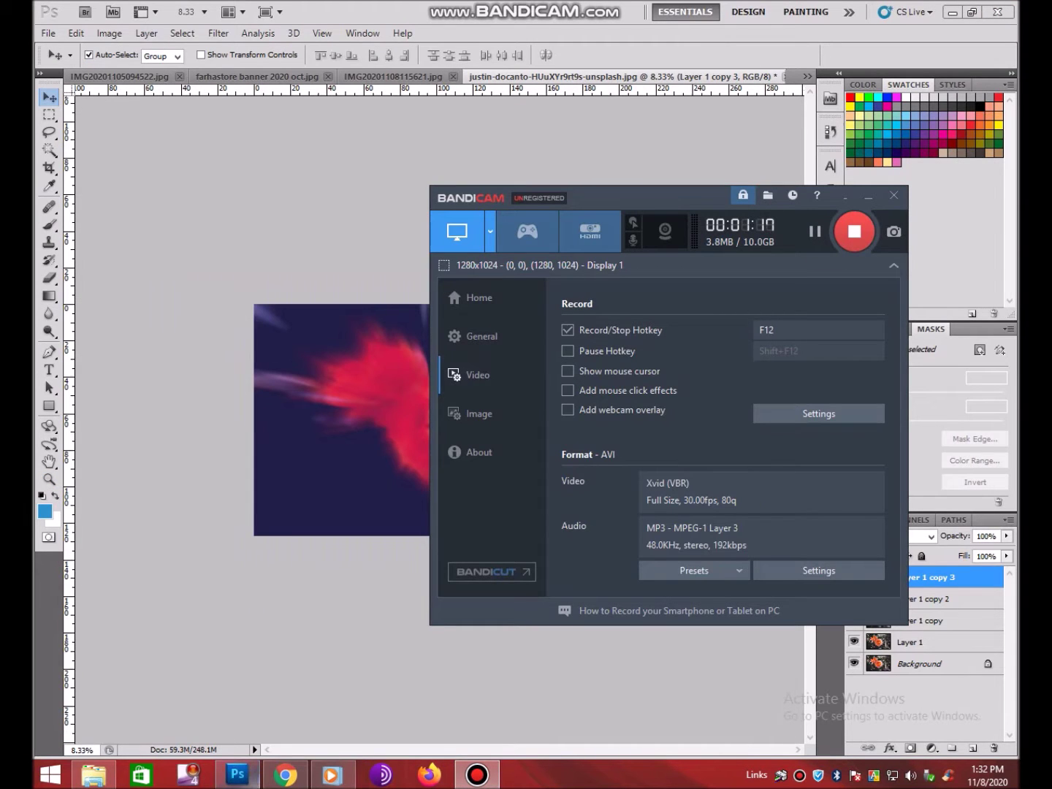
{"action": "left_click", "coordinate": [237, 775]}
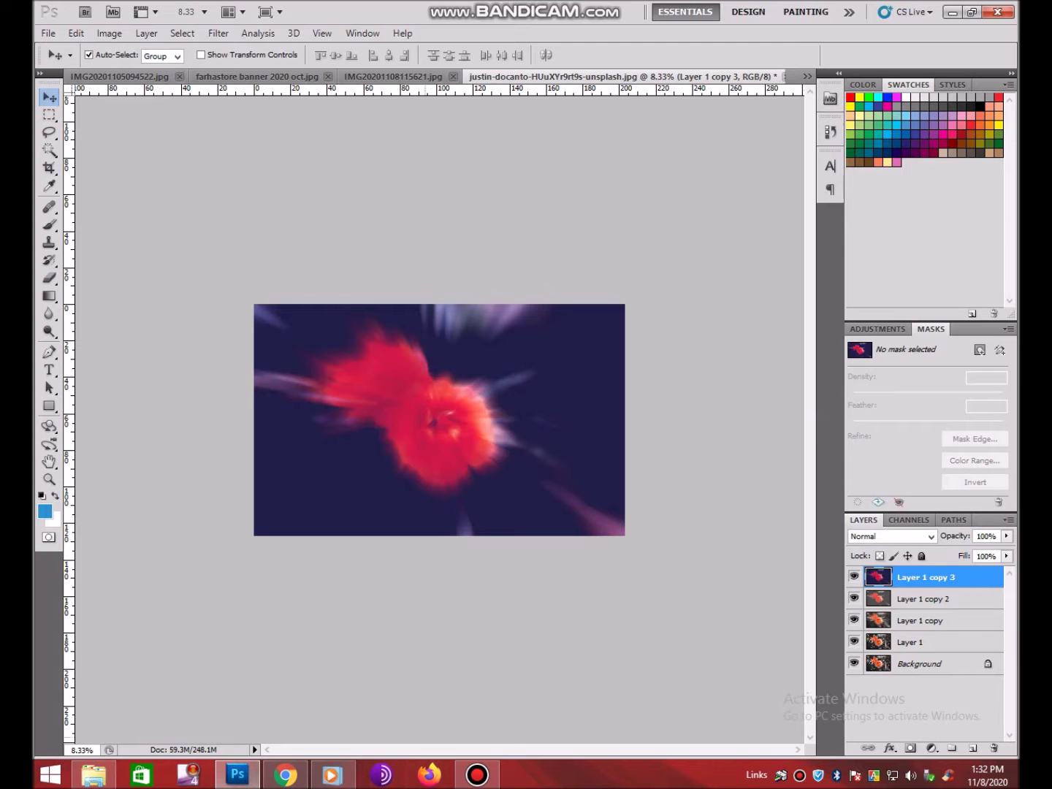
{"action": "left_click", "coordinate": [476, 774]}
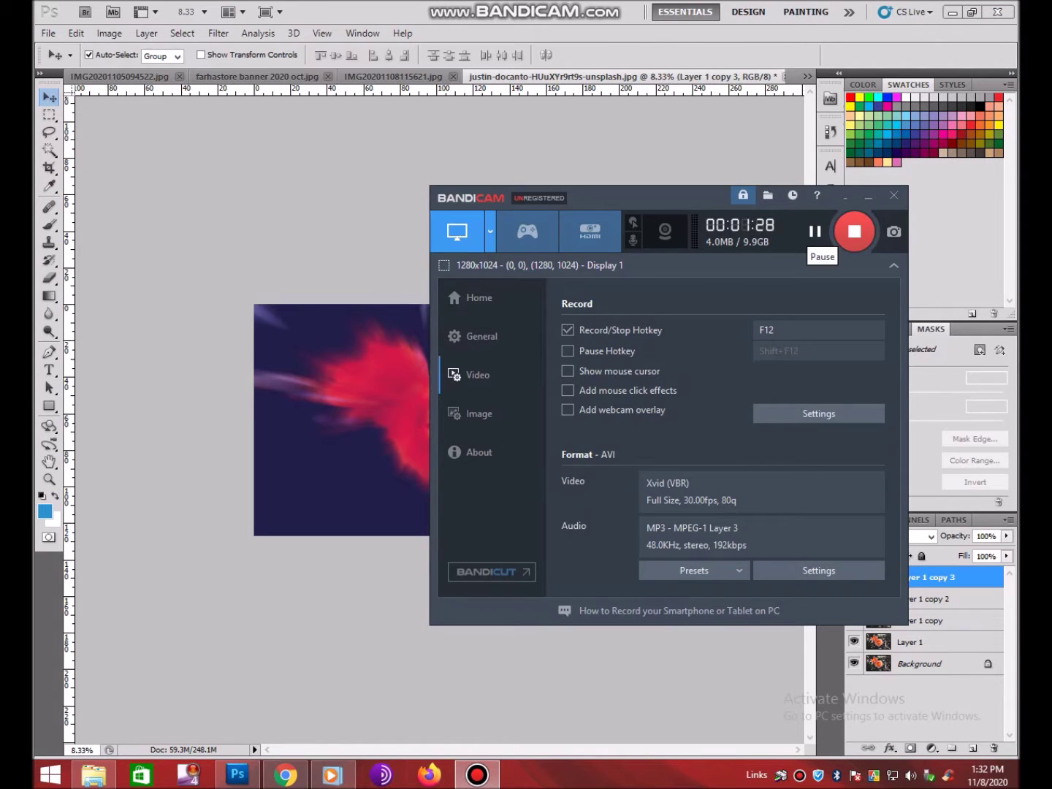
{"action": "left_click", "coordinate": [868, 196]}
{"action": "left_click", "coordinate": [49, 33]}
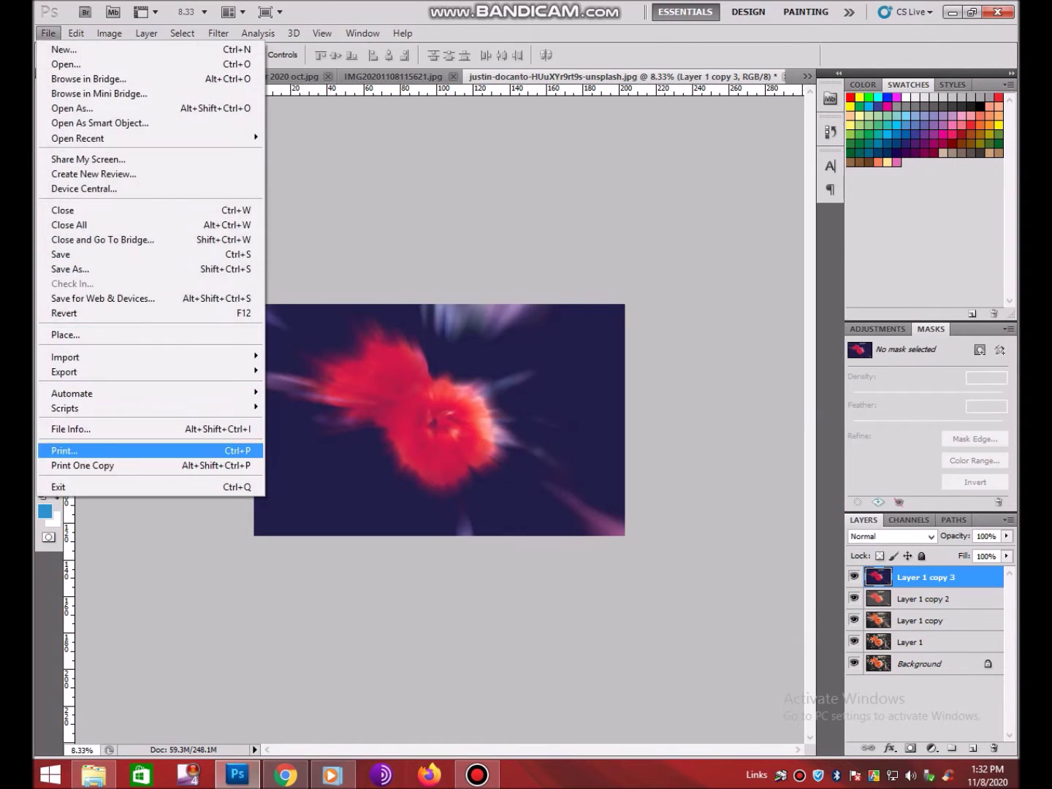
{"action": "left_click", "coordinate": [70, 429]}
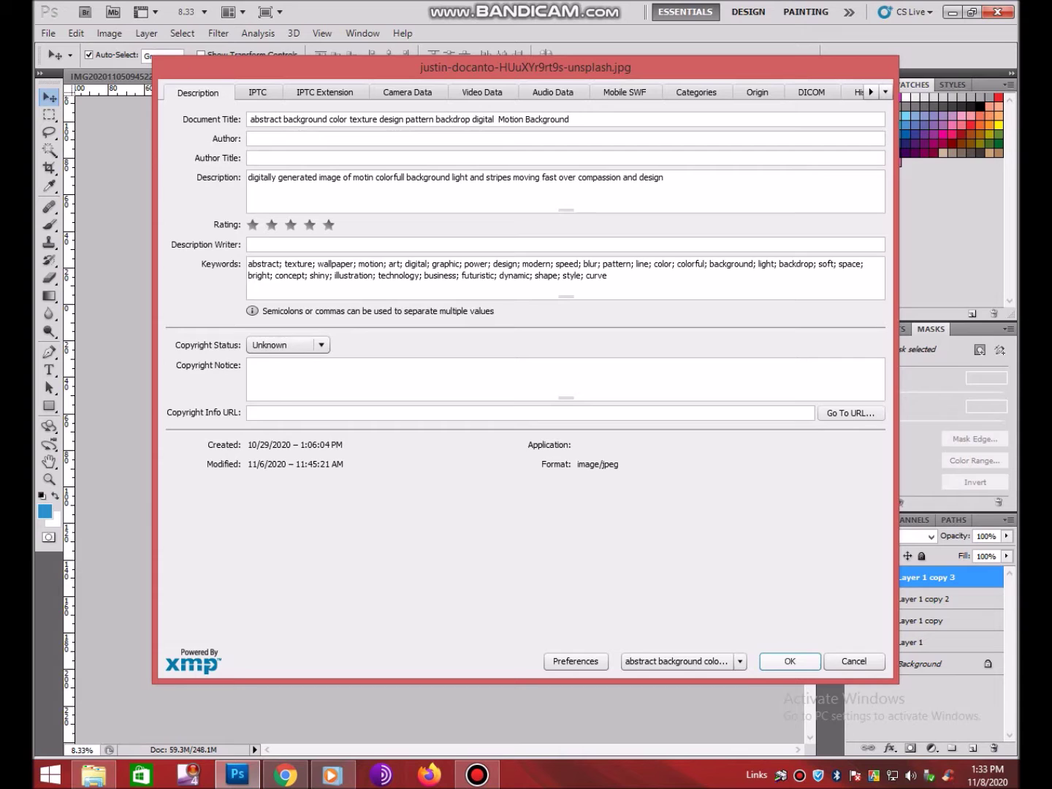
{"action": "left_click", "coordinate": [790, 662]}
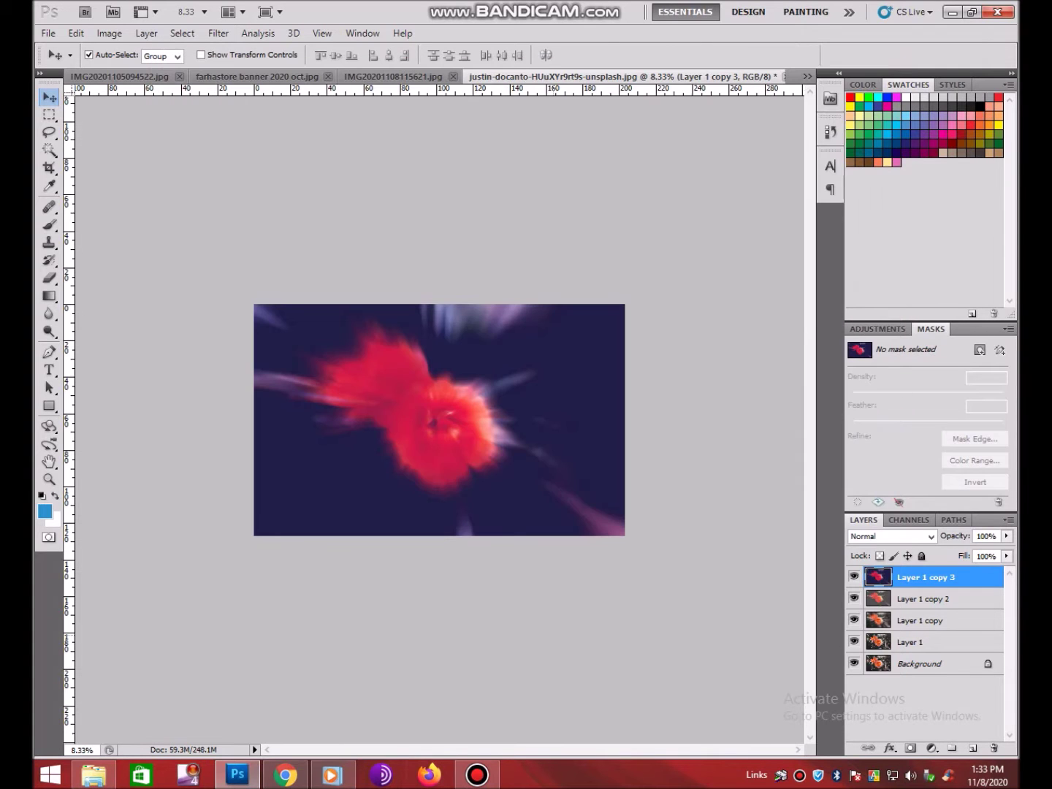
{"action": "left_click", "coordinate": [476, 774]}
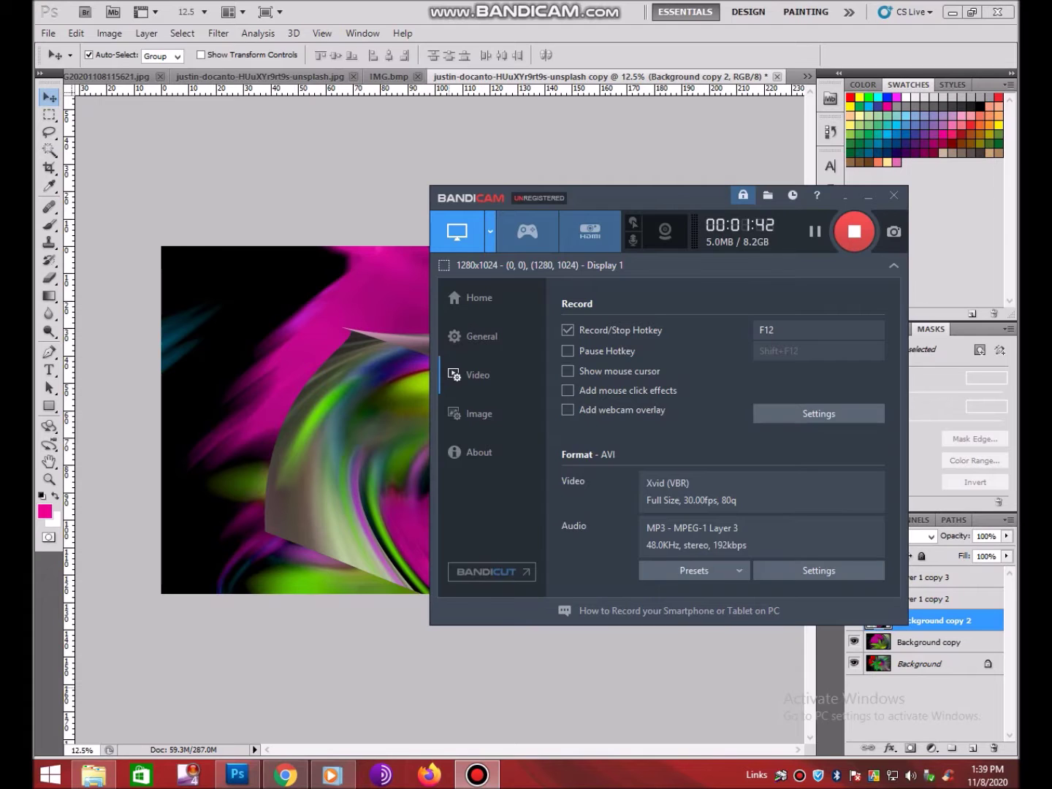
Step: Enlarge Background copy 2 with Free Transform
{"action": "key", "text": "alt+Tab"}
{"action": "key", "text": "ctrl+t"}
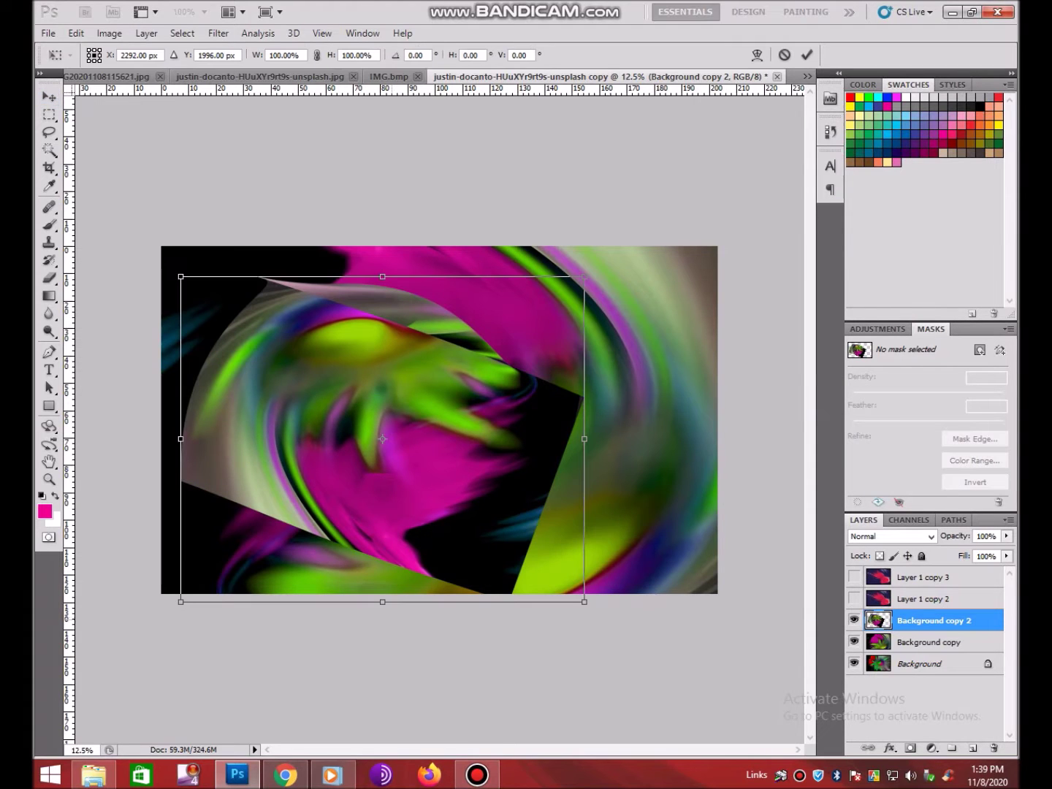
{"action": "key", "text": "Return"}
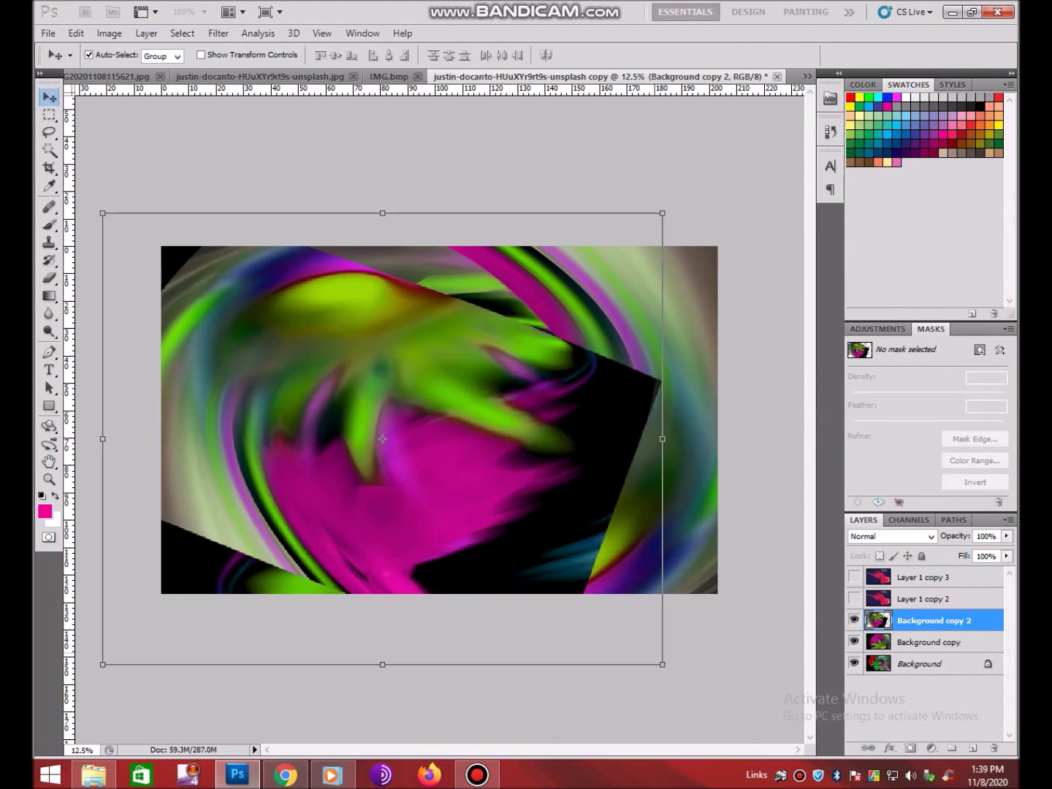
Step: Set up a larger Eraser brush and try a broad erase stroke, then undo it
{"action": "right_click", "coordinate": [49, 277]}
{"action": "left_click", "coordinate": [80, 275]}
{"action": "right_click", "coordinate": [475, 448]}
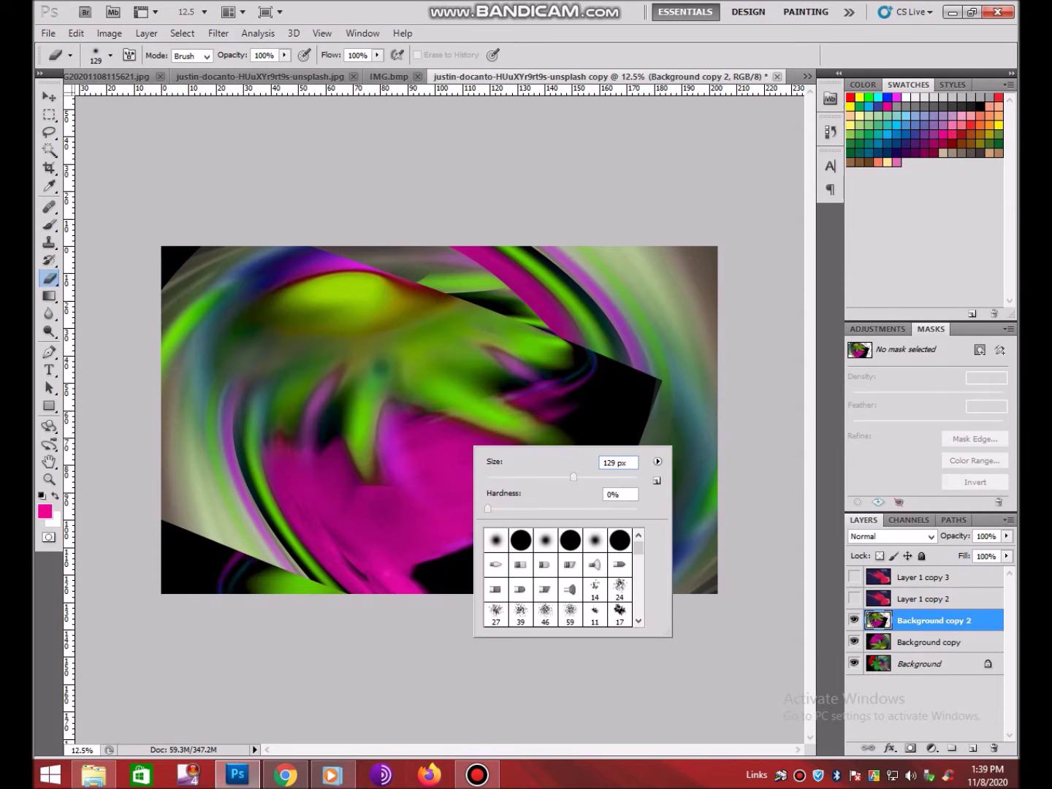
{"action": "left_click_drag", "start_coordinate": [574, 477], "coordinate": [630, 477]}
{"action": "key", "text": "Return"}
{"action": "mouse_move", "coordinate": [384, 292]}
{"action": "left_mouse_down"}
{"action": "mouse_move", "coordinate": [617, 405]}
{"action": "mouse_move", "coordinate": [519, 559]}
{"action": "mouse_move", "coordinate": [373, 566]}
{"action": "mouse_move", "coordinate": [219, 512]}
{"action": "mouse_move", "coordinate": [183, 446]}
{"action": "mouse_move", "coordinate": [179, 293]}
{"action": "mouse_move", "coordinate": [190, 263]}
{"action": "mouse_move", "coordinate": [314, 542]}
{"action": "left_mouse_up"}
{"action": "key", "text": "ctrl+z"}
Step: Shift the layer's hue with Hue/Saturation so its colours lean yellow and cyan
{"action": "key", "text": "ctrl+u"}
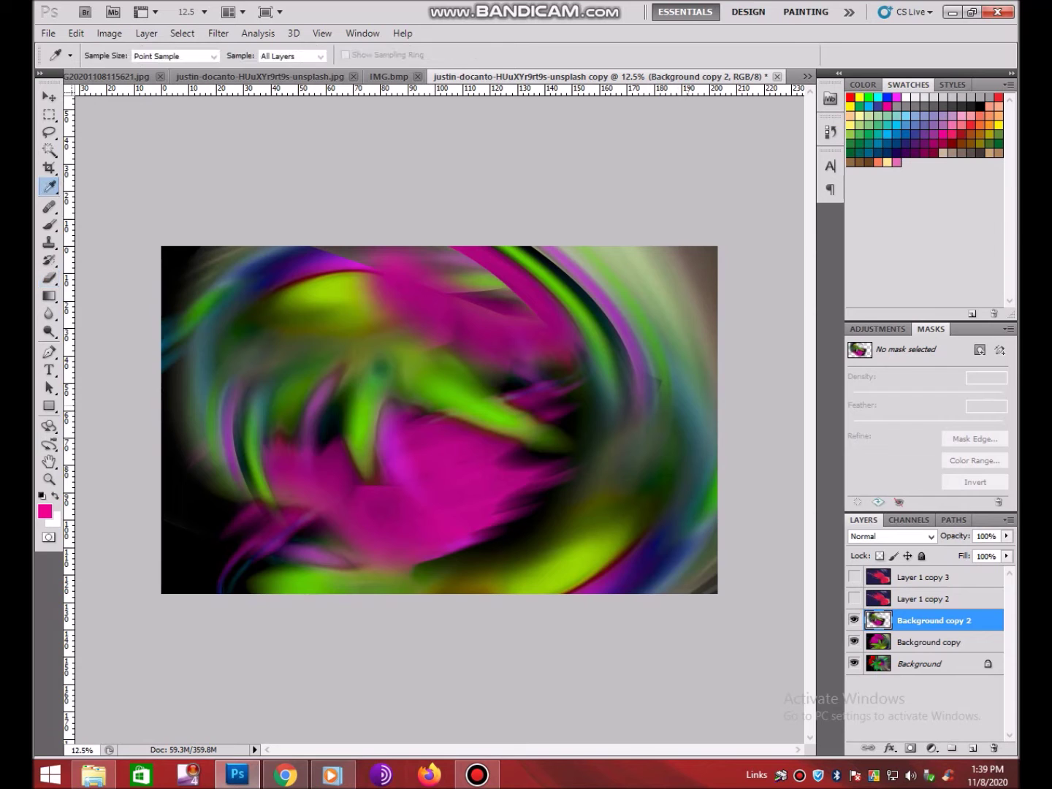
{"action": "type", "text": "943"}
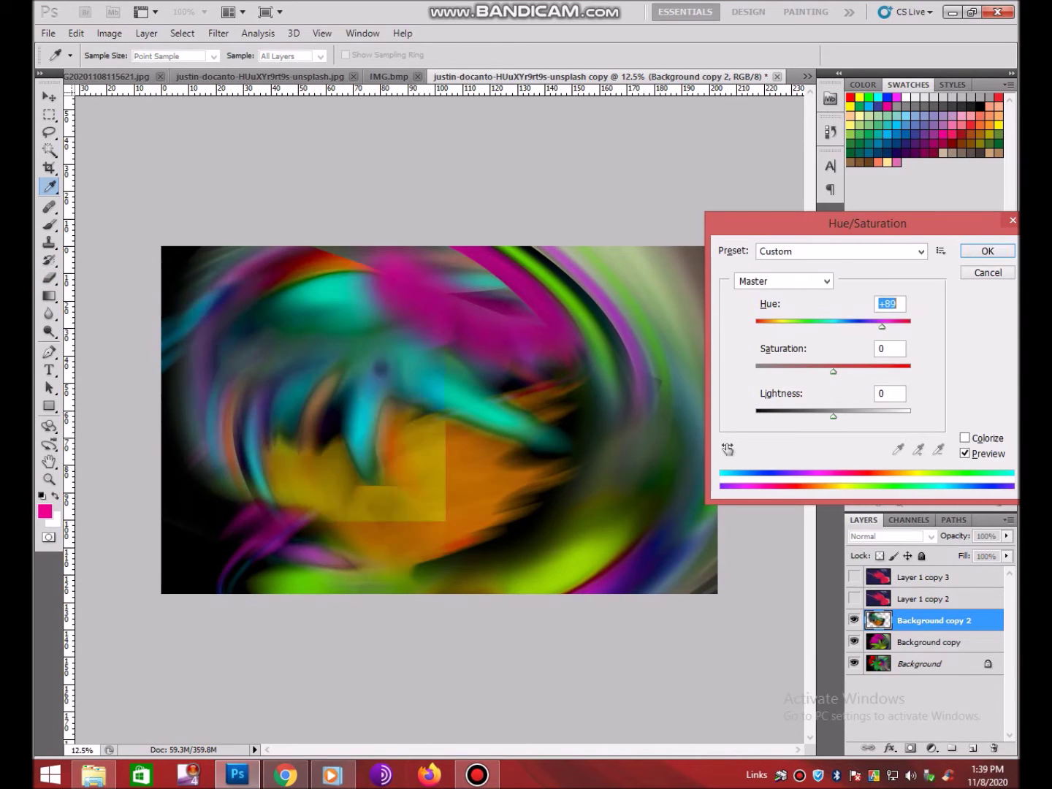
{"action": "type", "text": "01"}
{"action": "key", "text": "Return"}
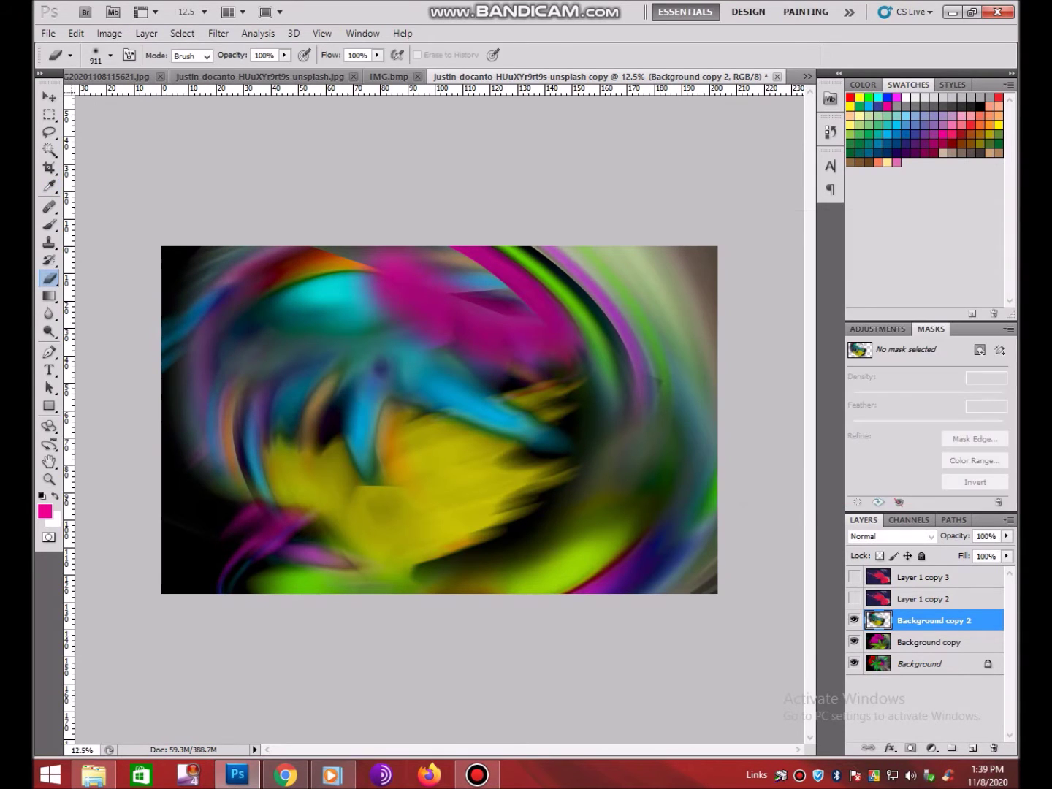
Step: Erase a central patch and a lower band, then blend the layer in Soft Light
{"action": "left_click_drag", "start_coordinate": [307, 249], "coordinate": [352, 256]}
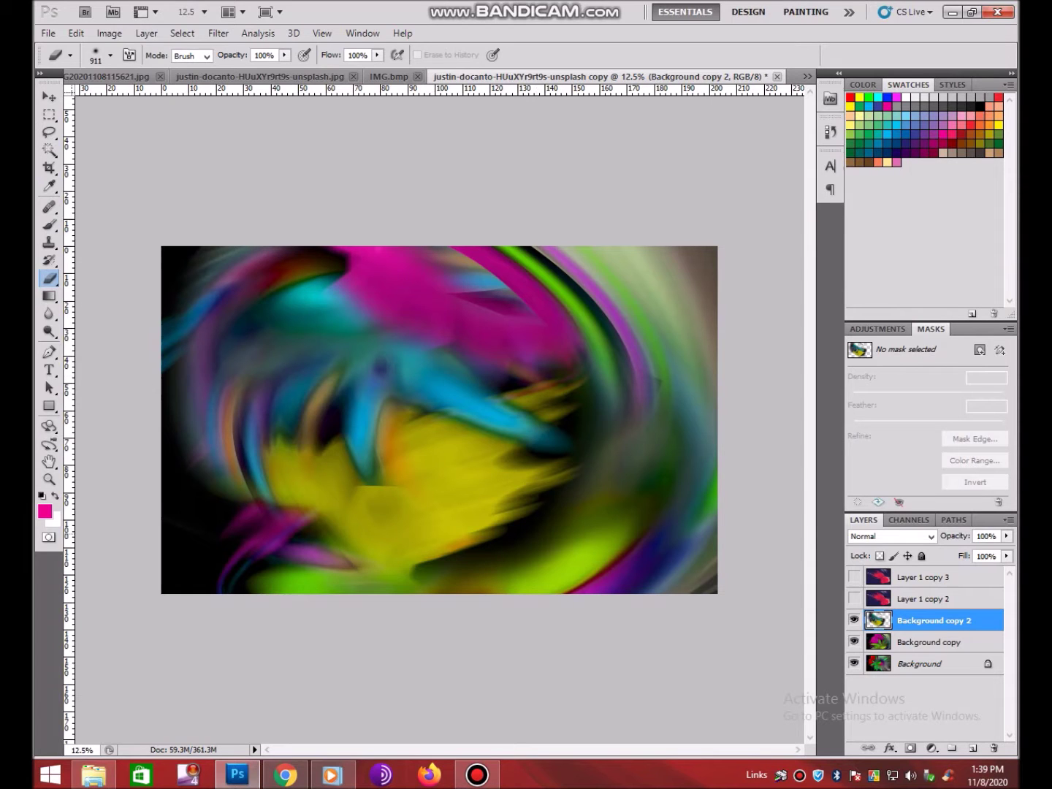
{"action": "left_click_drag", "start_coordinate": [352, 559], "coordinate": [578, 559]}
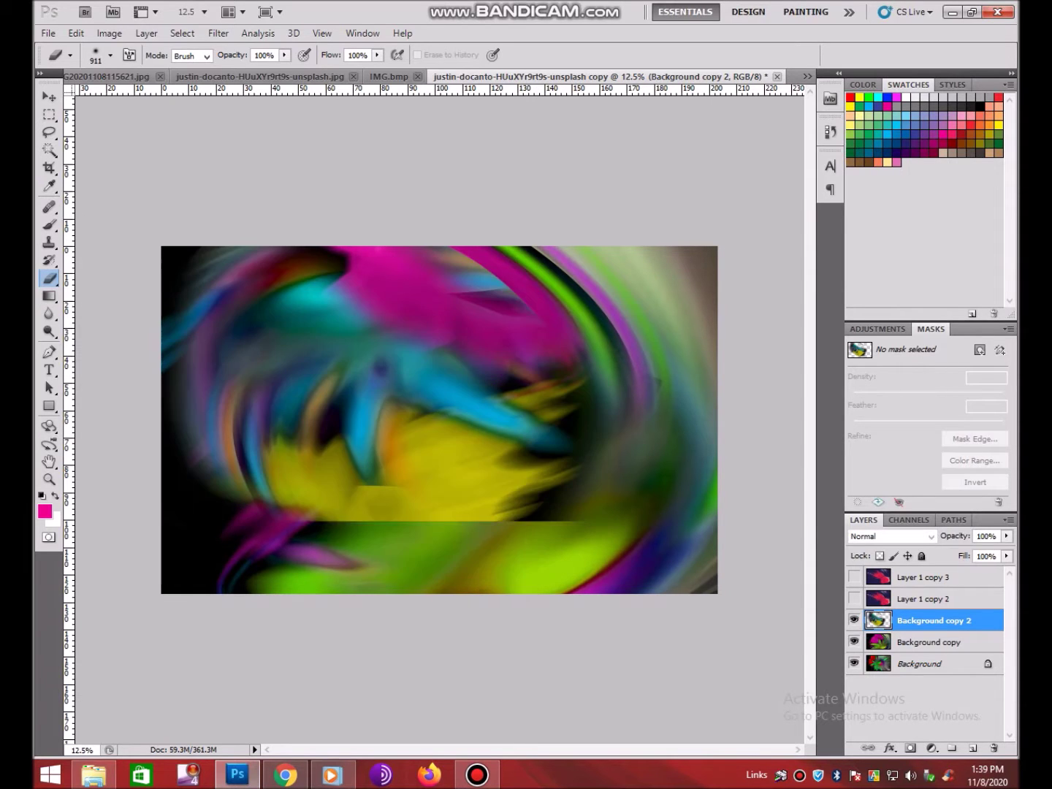
{"action": "left_click", "coordinate": [891, 536]}
{"action": "left_click", "coordinate": [873, 358]}
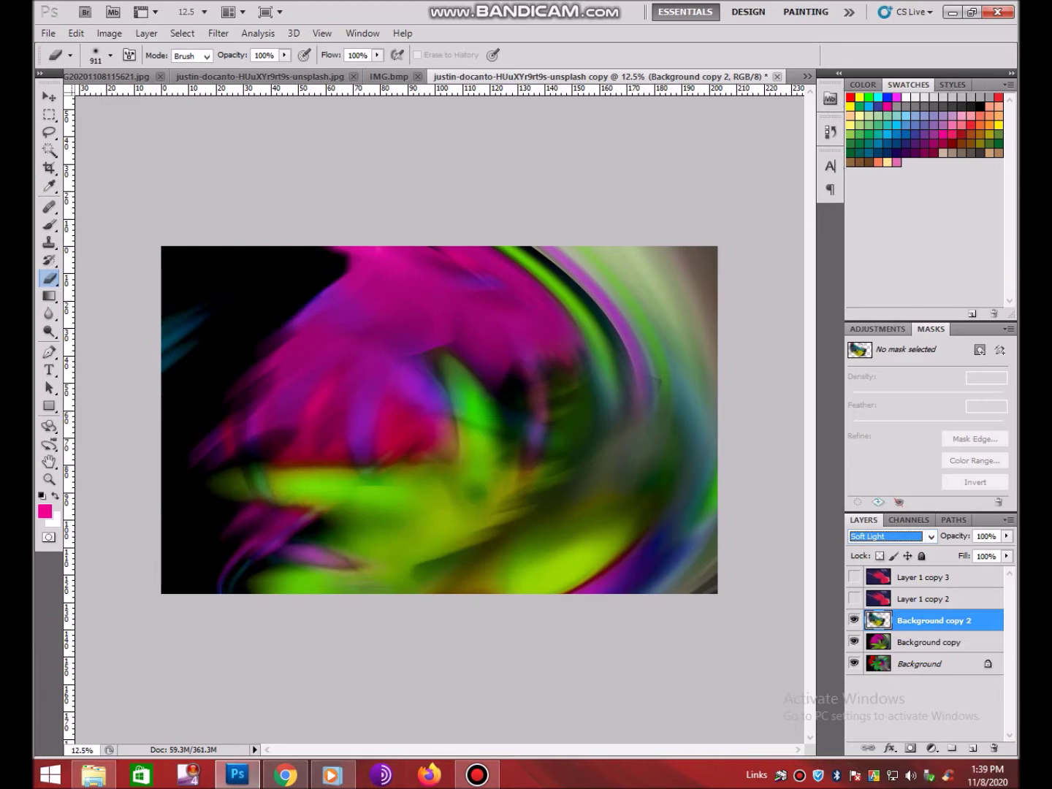
Step: Step Background copy 2 through Difference, Soft Light and Color Dodge blend modes
{"action": "key", "text": "Down"}
{"action": "key", "text": "Down"}
{"action": "key", "text": "Down"}
{"action": "key", "text": "Down"}
{"action": "key", "text": "Down"}
{"action": "key", "text": "Down"}
{"action": "key", "text": "Up"}
{"action": "key", "text": "Up"}
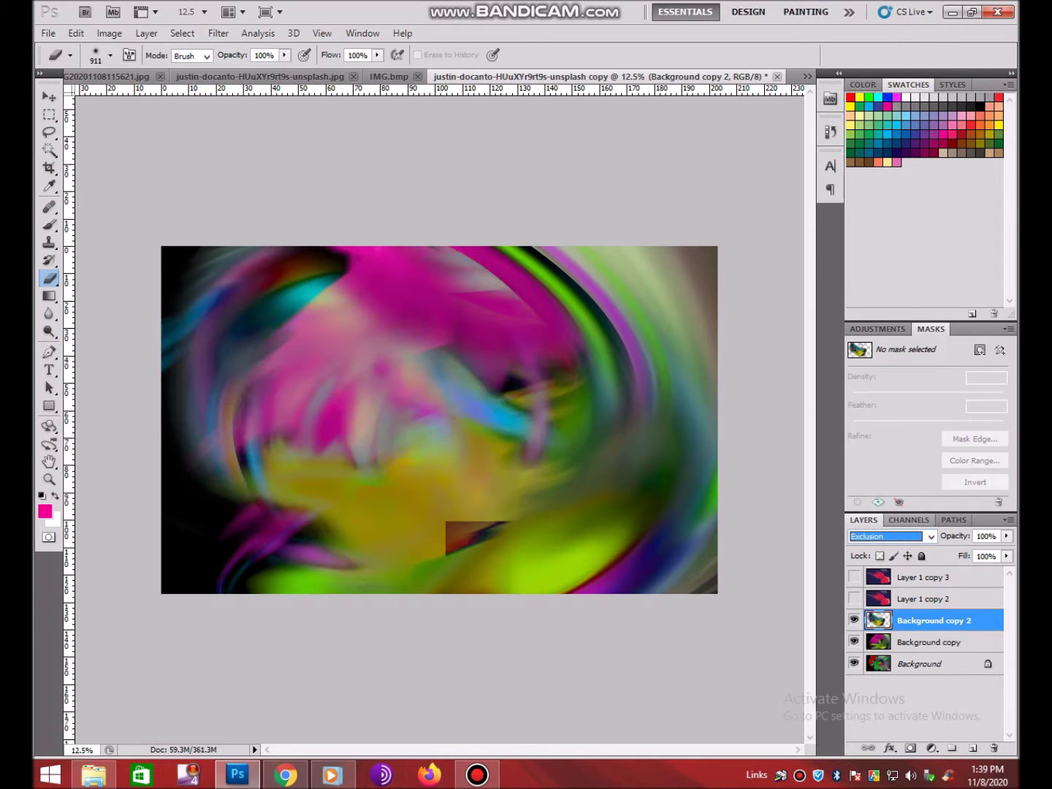
{"action": "key", "text": "Up"}
{"action": "key", "text": "Up"}
{"action": "key", "text": "Up"}
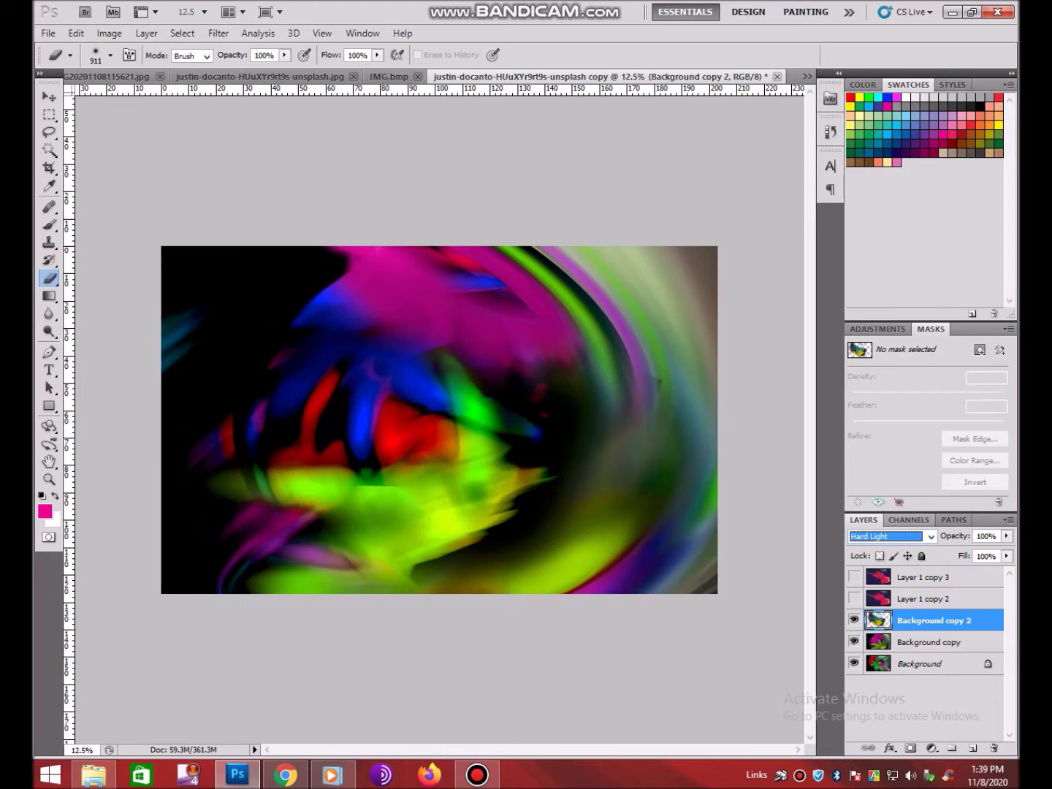
{"action": "key", "text": "Up"}
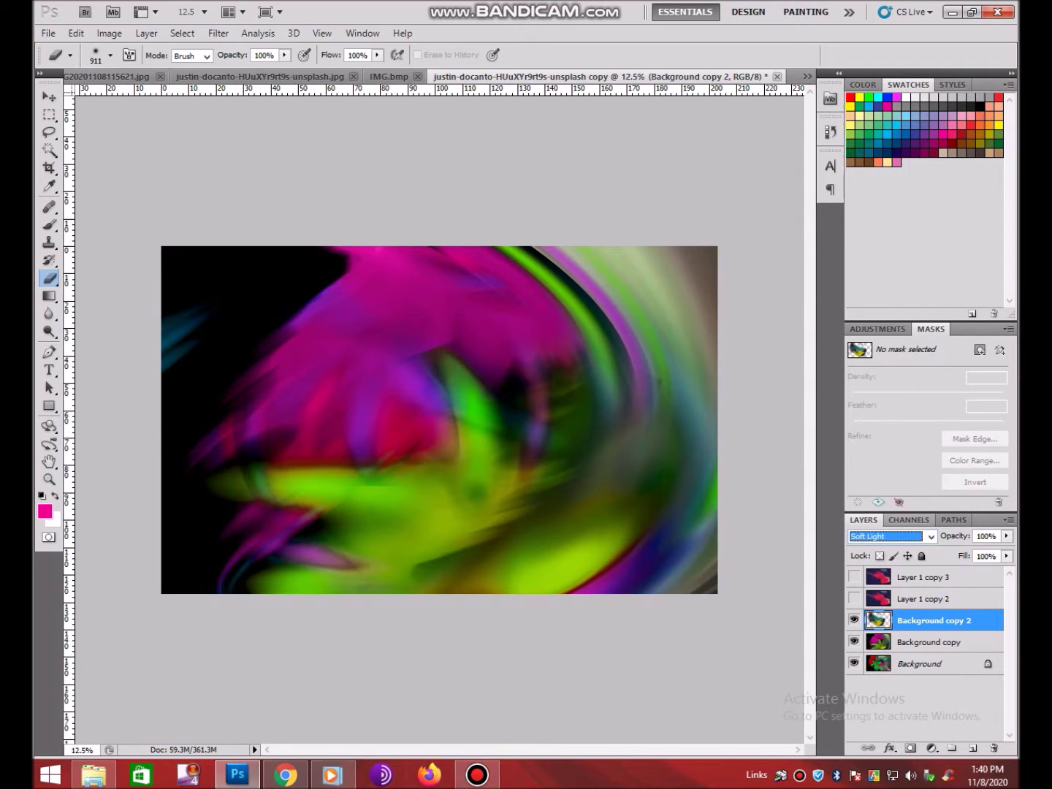
{"action": "key", "text": "Up"}
{"action": "key", "text": "Up"}
{"action": "key", "text": "Up"}
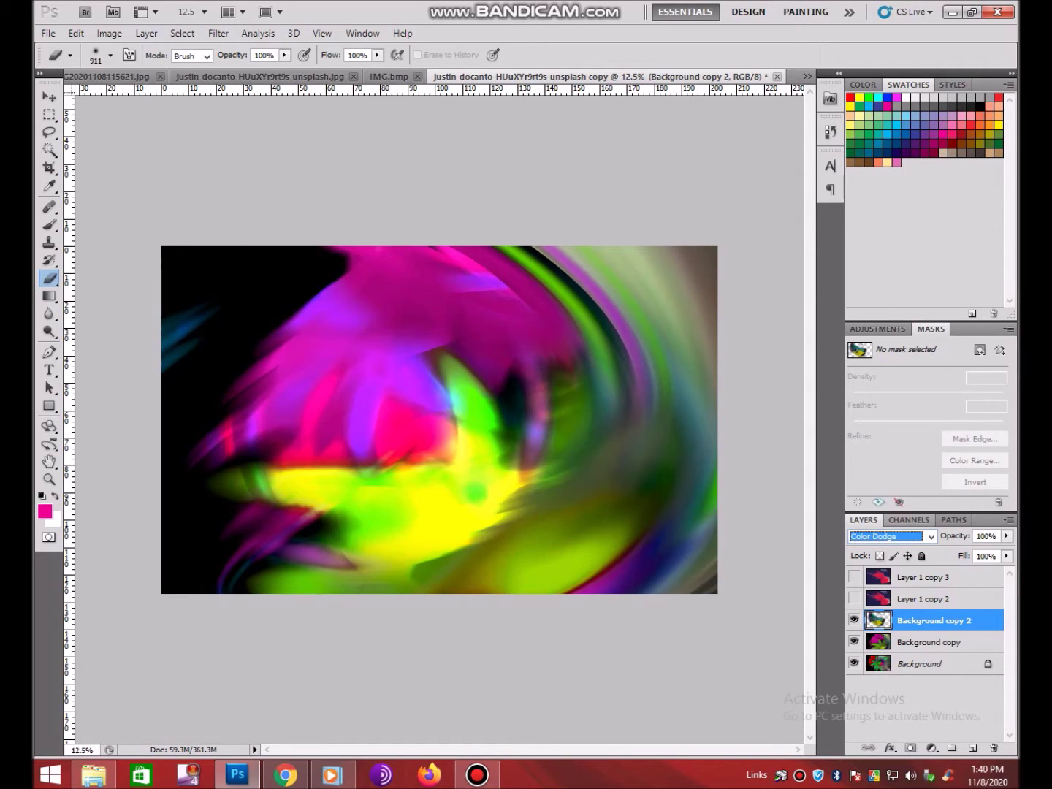
Step: Try Linear Dodge (Add), Color, then Overlay blending on Background copy 2
{"action": "key", "text": "alt+Down"}
{"action": "key", "text": "Down"}
{"action": "key", "text": "Return"}
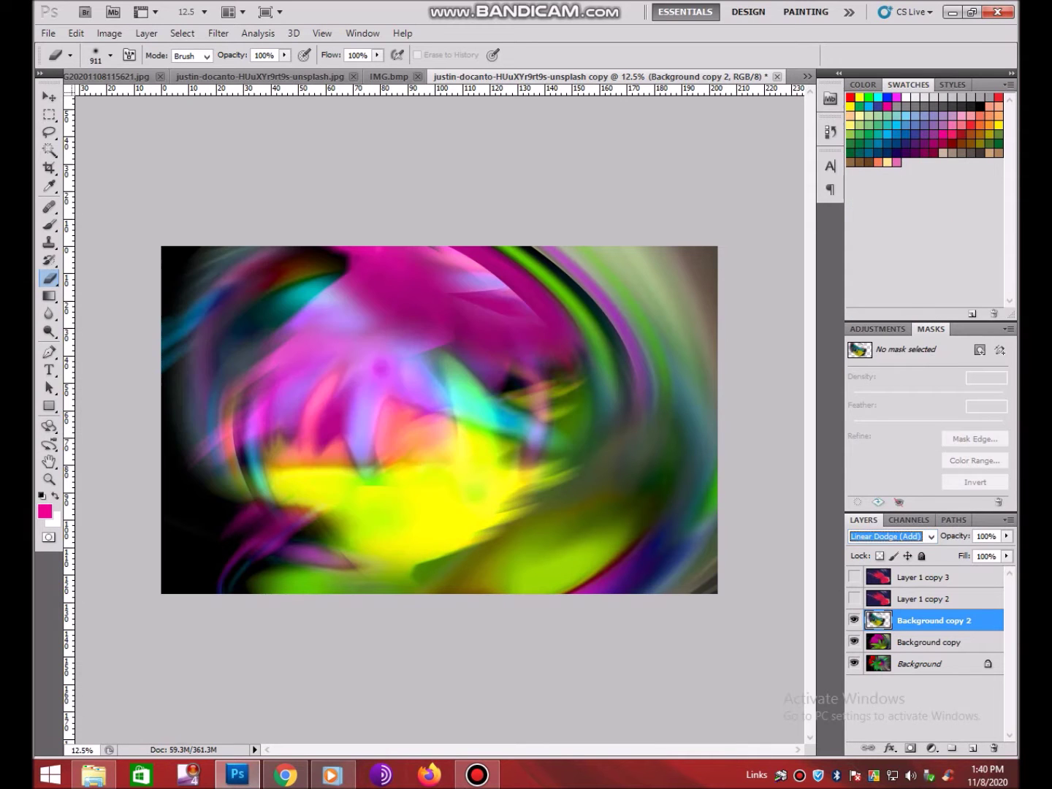
{"action": "key", "text": "alt+Down"}
{"action": "key", "text": "Down"}
{"action": "key", "text": "Down"}
{"action": "key", "text": "Down"}
{"action": "key", "text": "Return"}
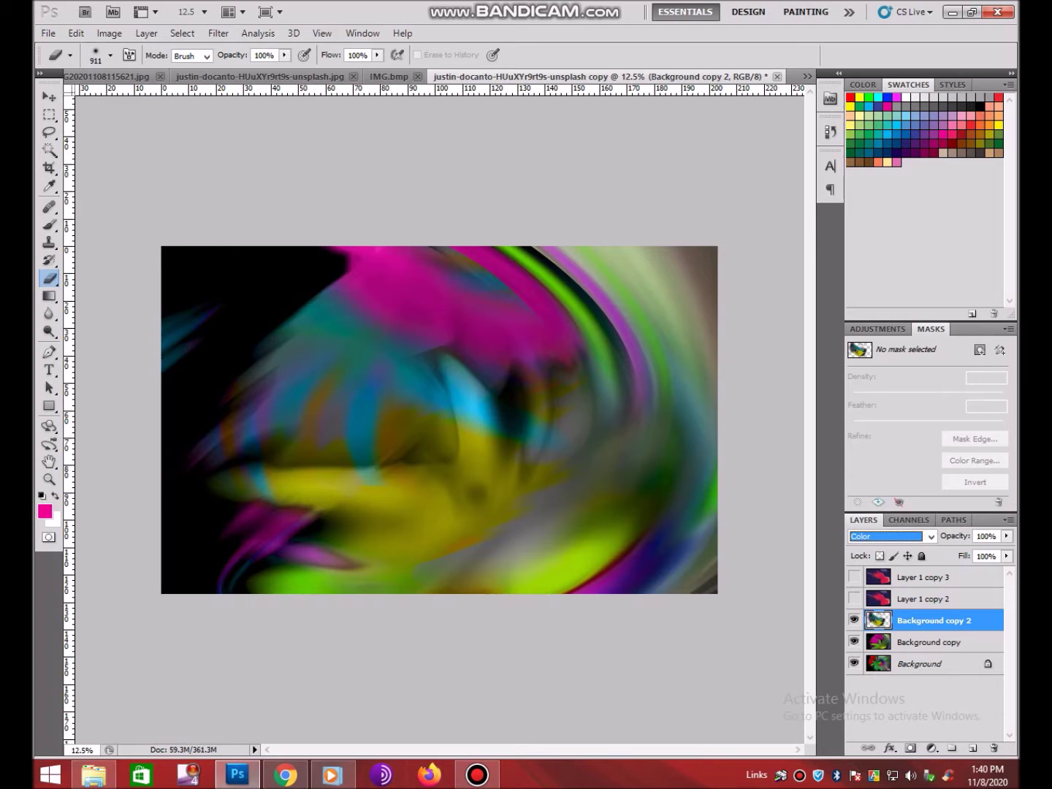
{"action": "key", "text": "alt+Down"}
{"action": "key", "text": "Up"}
{"action": "key", "text": "Up"}
{"action": "key", "text": "Up"}
{"action": "key", "text": "Return"}
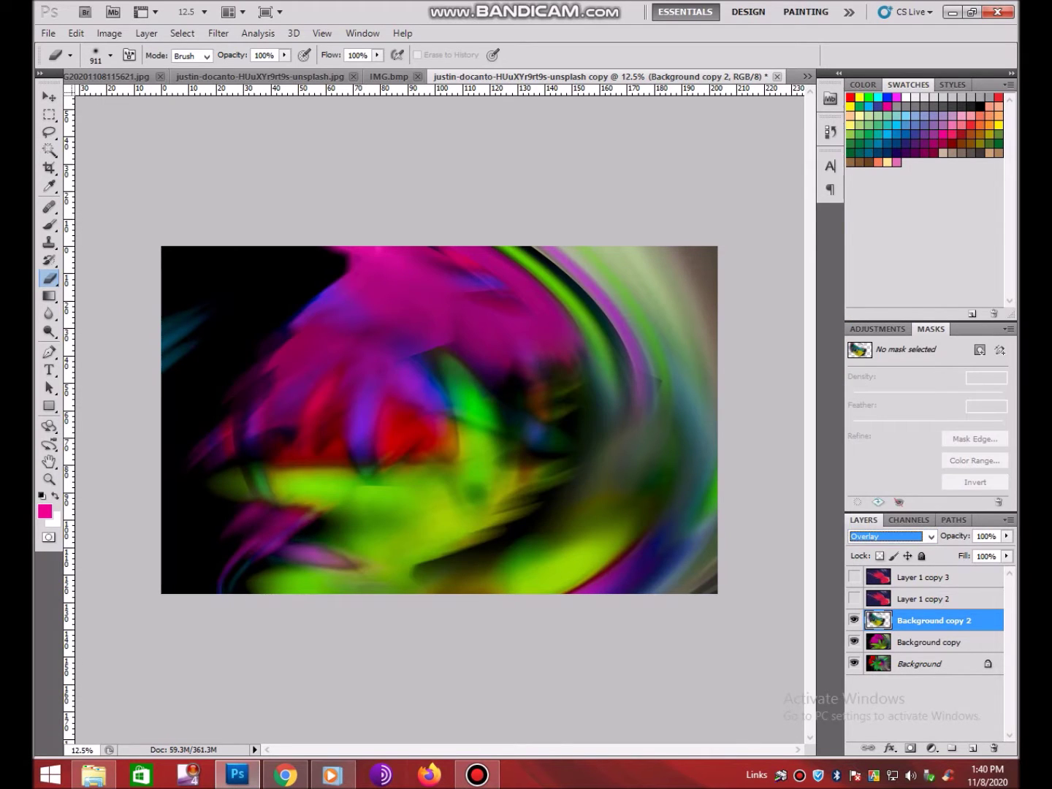
Step: Delete Background copy 2 and duplicate Background copy in its place
{"action": "key", "text": "Delete"}
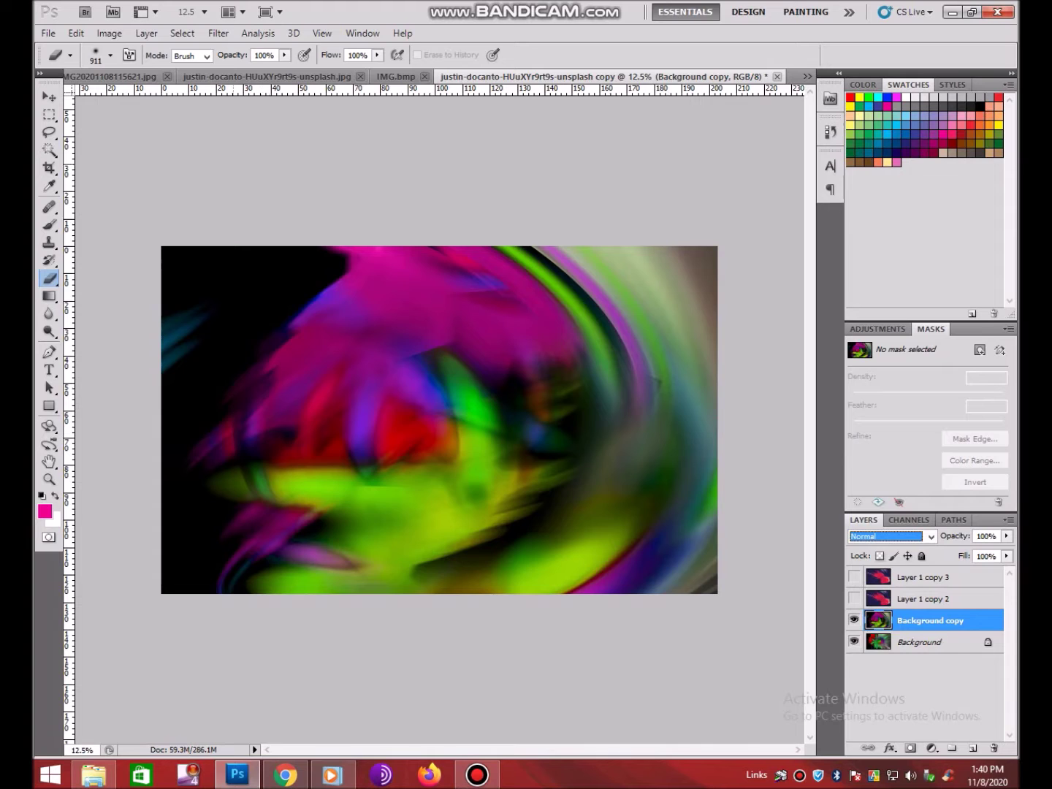
{"action": "key", "text": "ctrl+j"}
{"action": "left_click", "coordinate": [218, 33]}
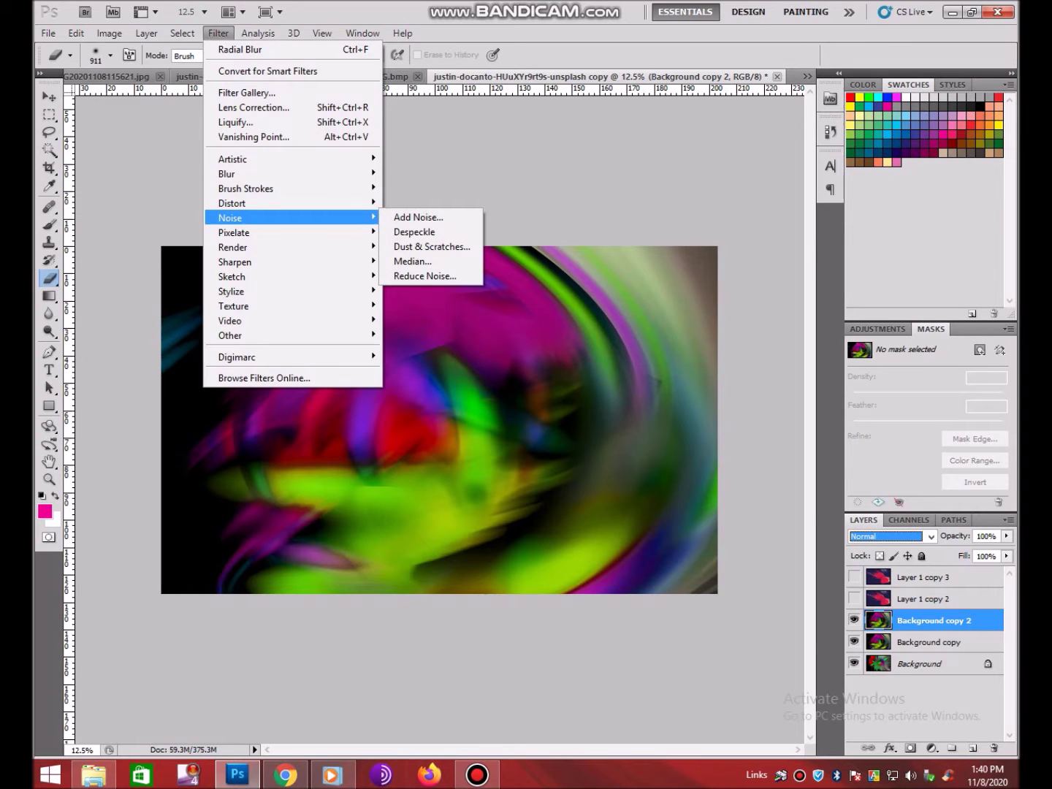
Step: Preview a Median filter at radius 57, then cancel it
{"action": "left_click", "coordinate": [412, 260]}
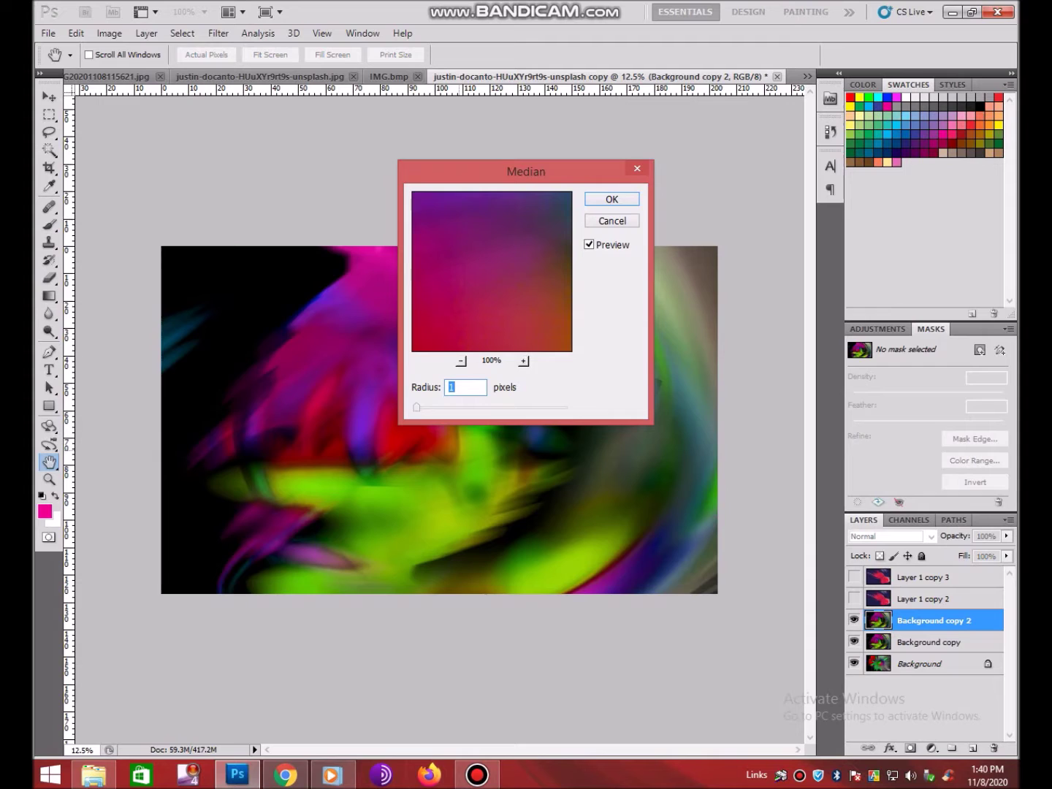
{"action": "left_click_drag", "start_coordinate": [417, 406], "coordinate": [501, 406]}
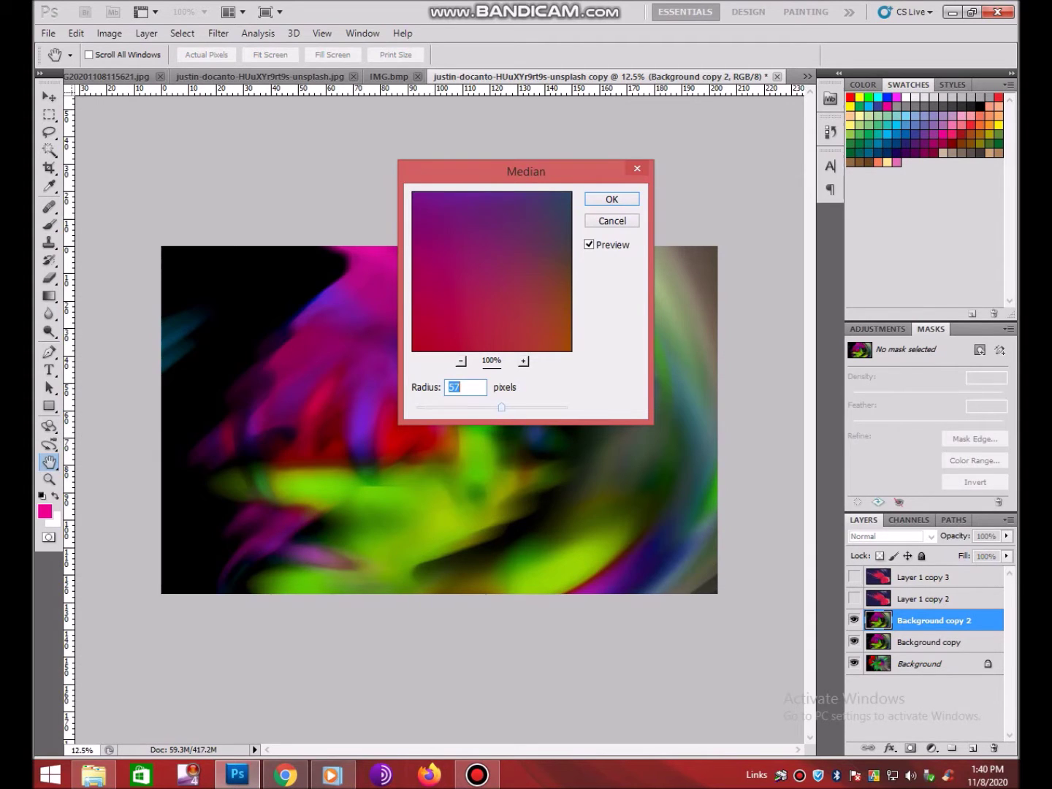
{"action": "key", "text": "Escape"}
{"action": "key", "text": "e"}
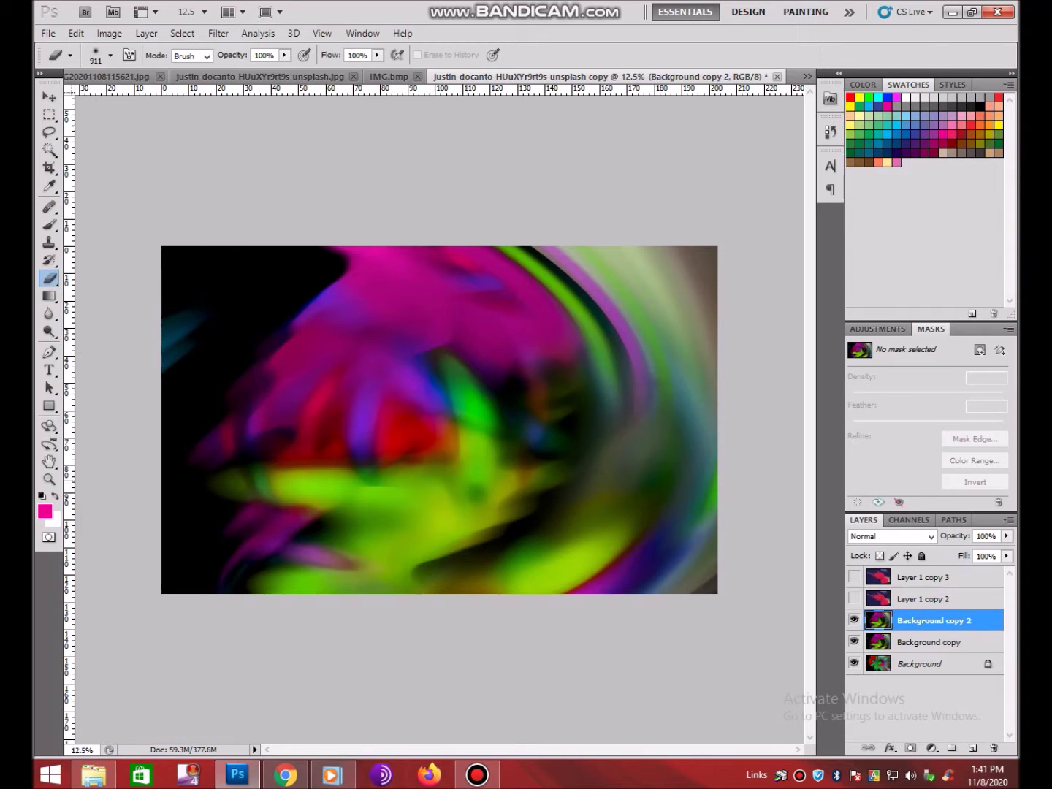
Step: Nudge Background copy 2 slightly left with the Move tool
{"action": "left_click", "coordinate": [50, 96]}
{"action": "mouse_move", "coordinate": [438, 418]}
{"action": "left_mouse_down"}
{"action": "mouse_move", "coordinate": [351, 424]}
{"action": "mouse_move", "coordinate": [388, 427]}
{"action": "left_mouse_up"}
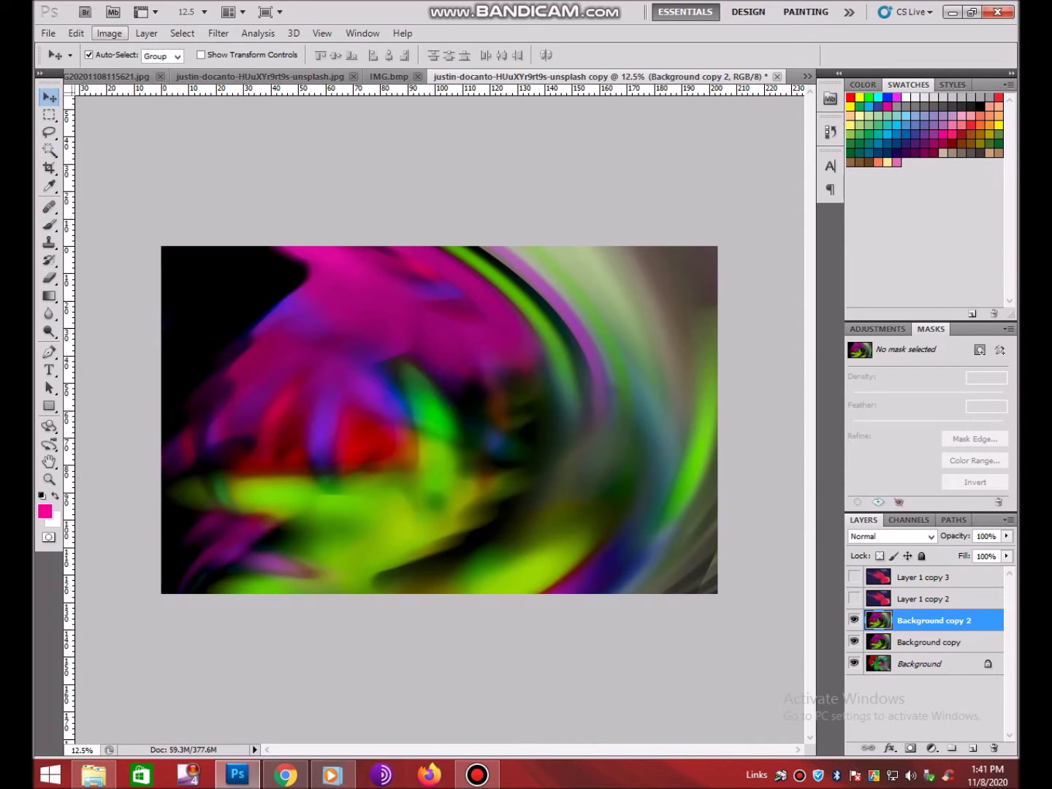
{"action": "left_click", "coordinate": [146, 34]}
{"action": "left_click", "coordinate": [362, 226]}
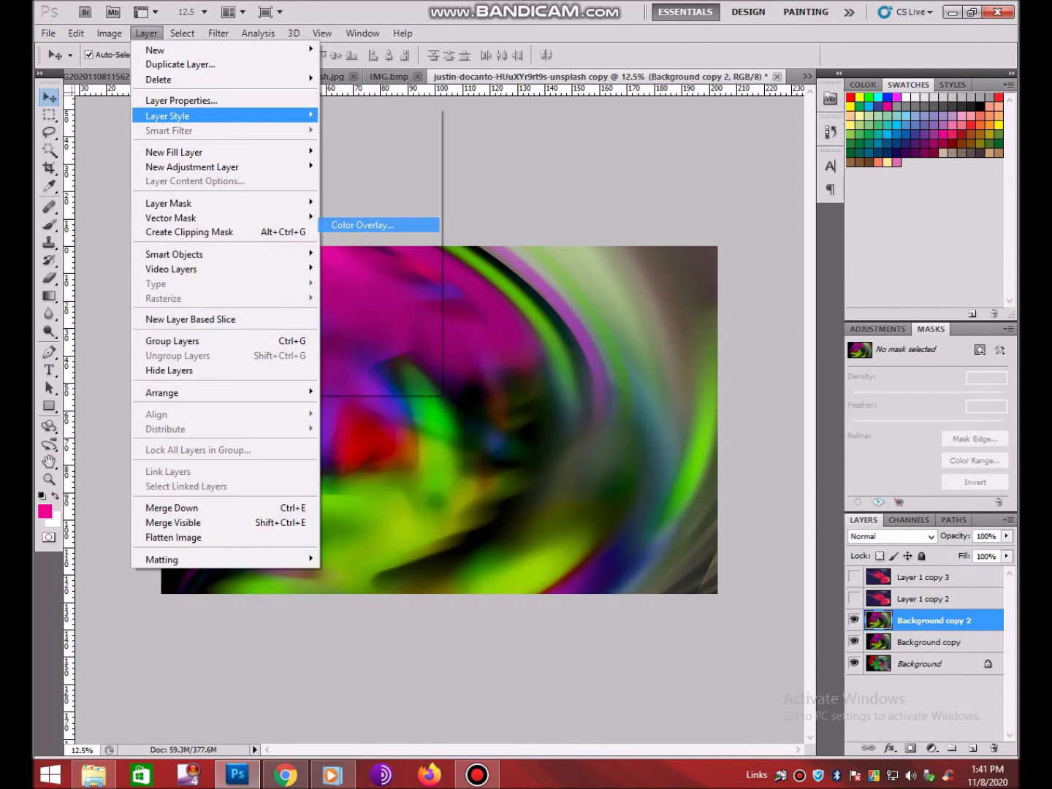
Step: Add a red Color Overlay layer style in Overlay blend mode
{"action": "left_click", "coordinate": [537, 195]}
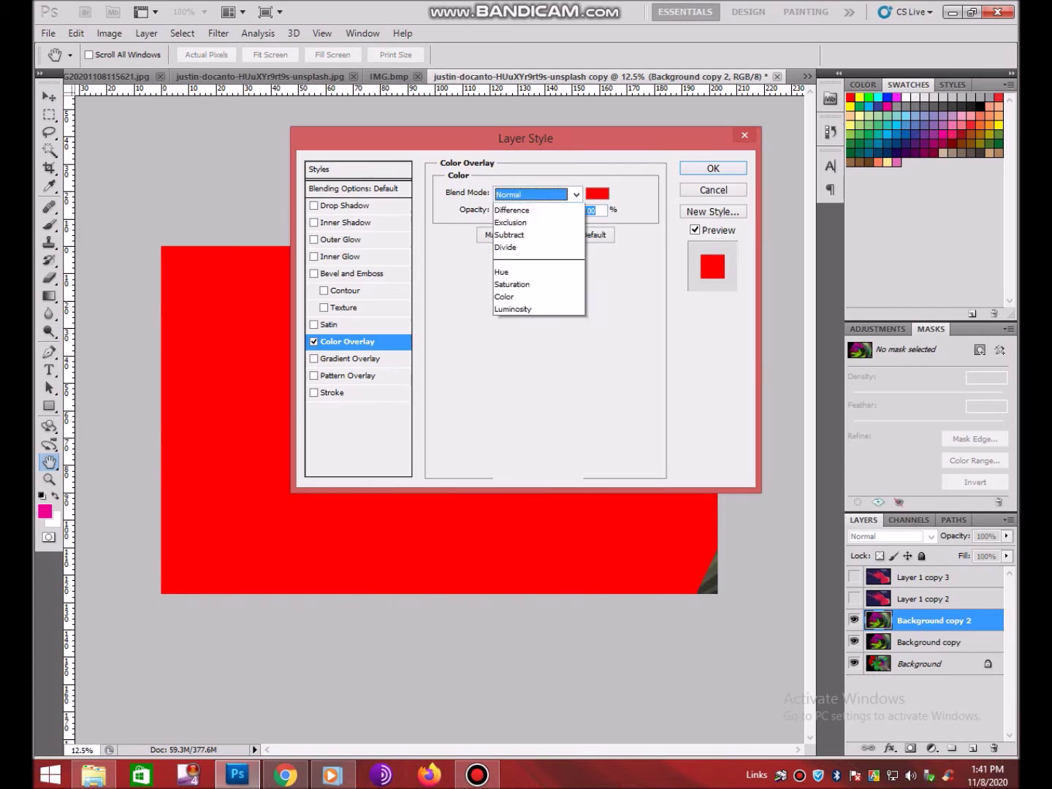
{"action": "left_click", "coordinate": [537, 259]}
{"action": "left_click_drag", "start_coordinate": [526, 139], "coordinate": [804, 153]}
{"action": "key", "text": "Down"}
{"action": "key", "text": "Down"}
{"action": "key", "text": "Down"}
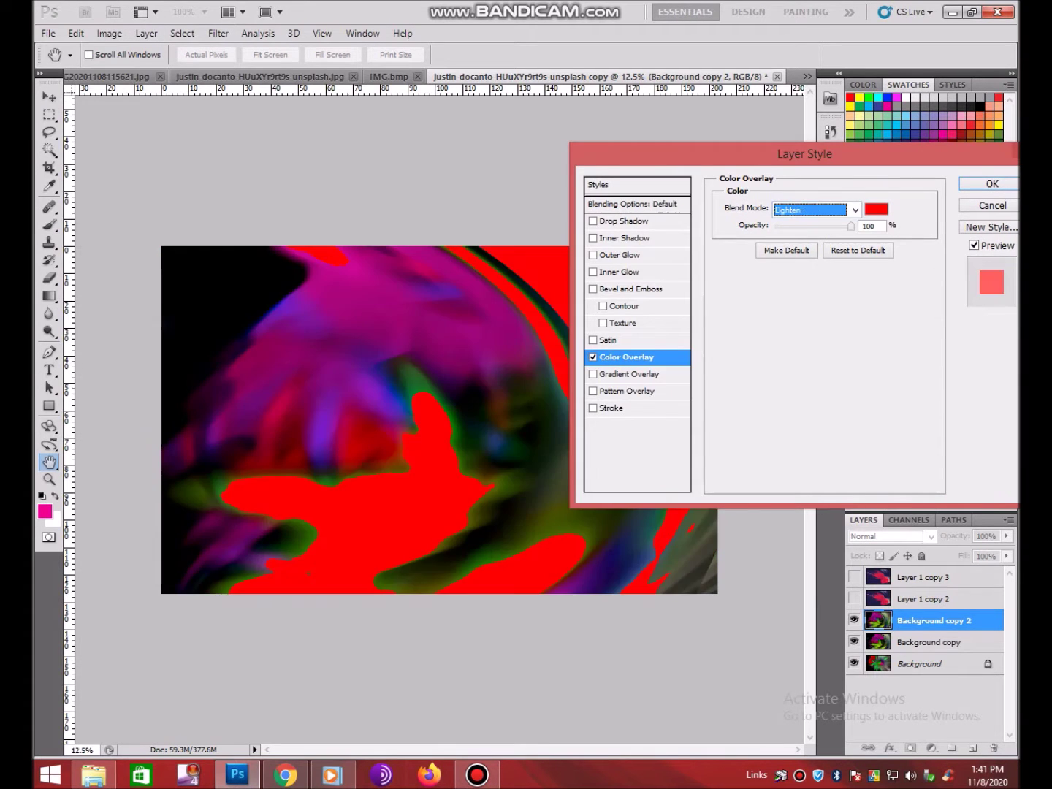
{"action": "key", "text": "Down"}
{"action": "key", "text": "Down"}
{"action": "key", "text": "Down"}
{"action": "key", "text": "Down"}
{"action": "key", "text": "Down"}
{"action": "key", "text": "Down"}
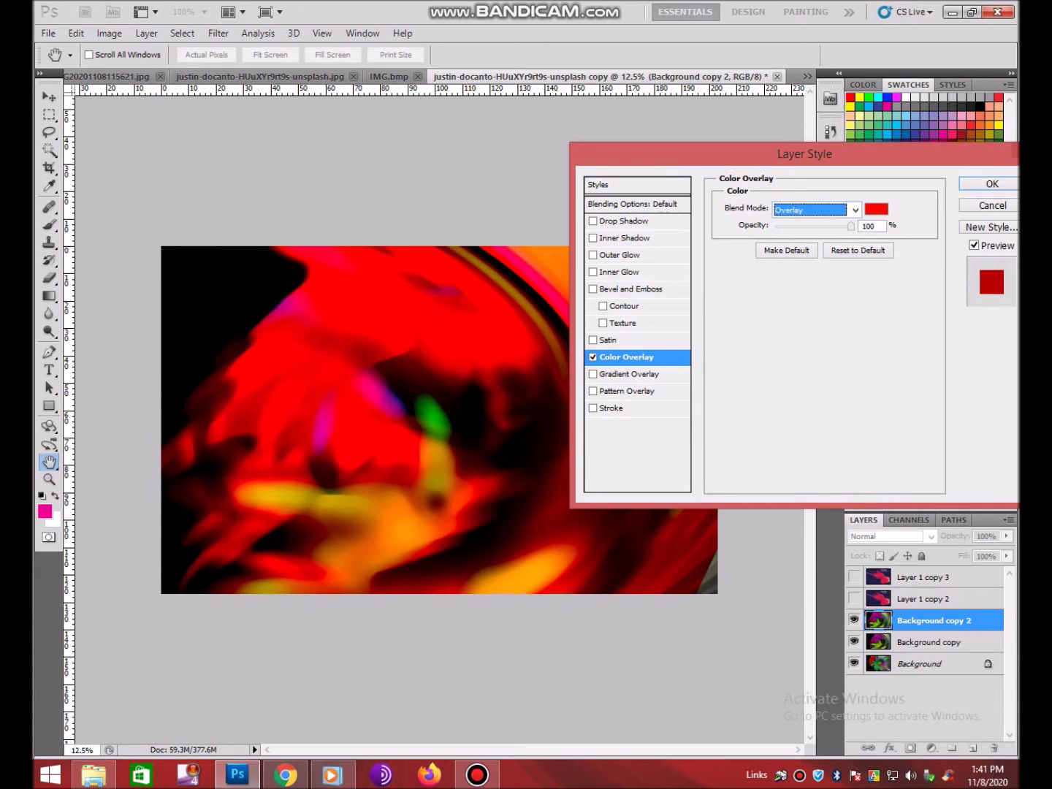
{"action": "key", "text": "Return"}
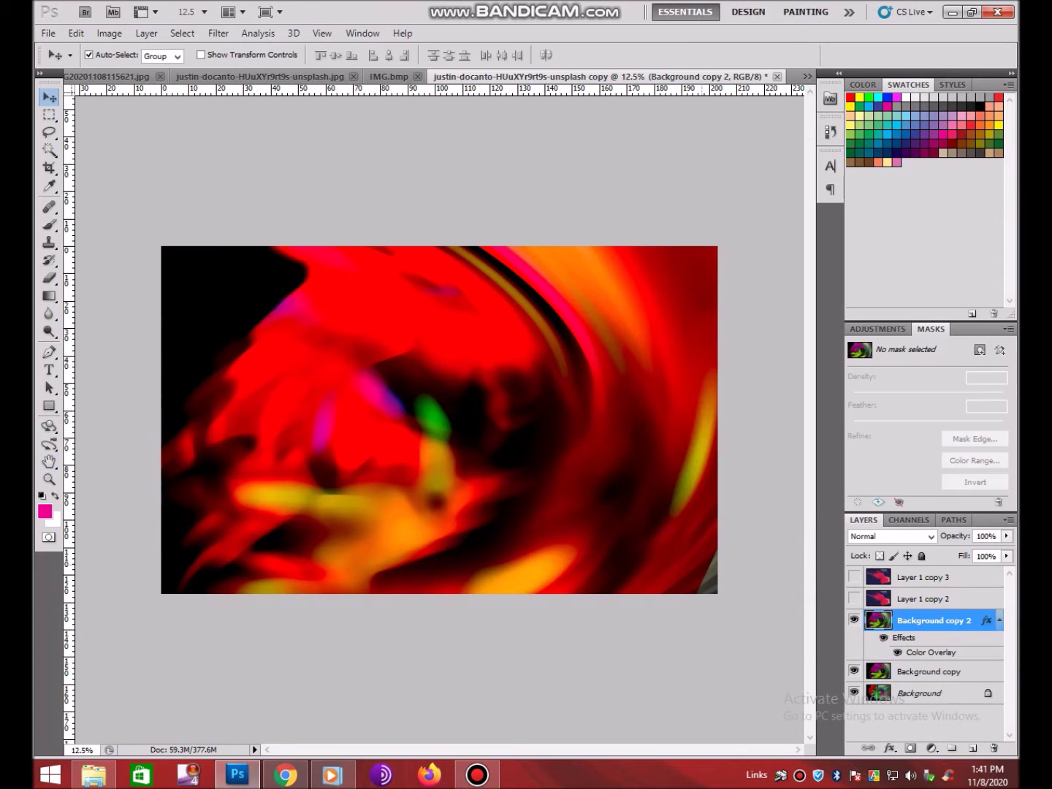
Step: Duplicate the red-tinted layer and merge visible layers into Background
{"action": "key", "text": "ctrl+j"}
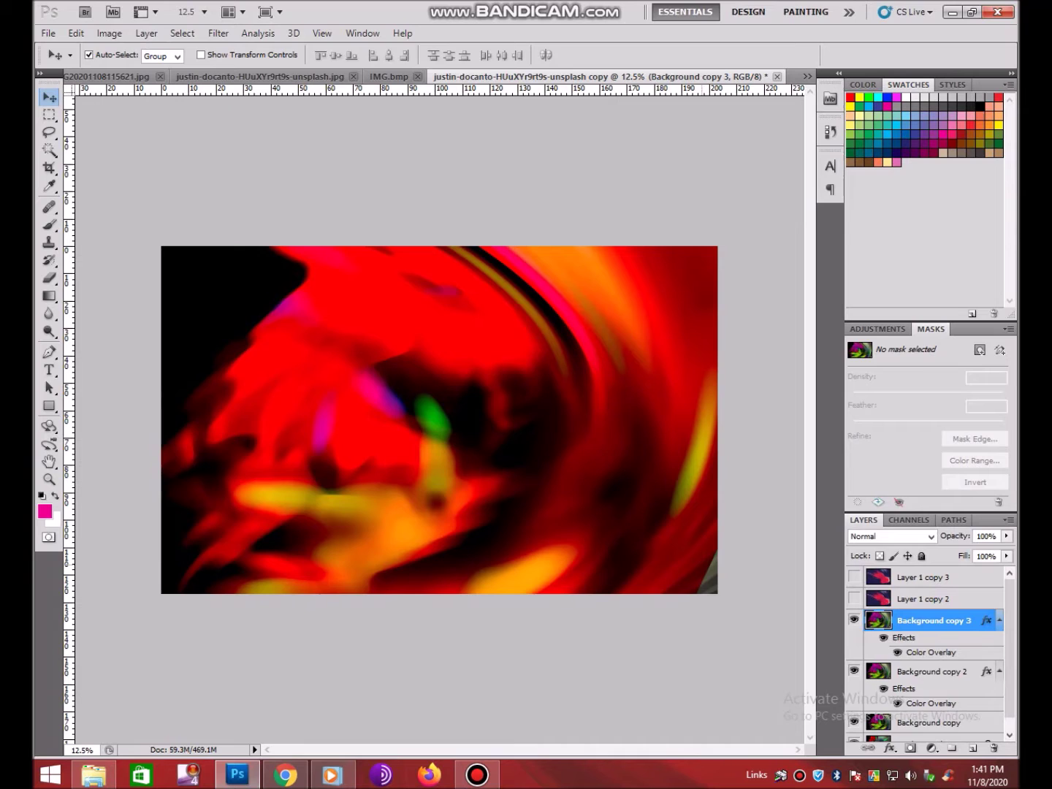
{"action": "key", "text": "ctrl+shift+e"}
{"action": "left_click", "coordinate": [217, 33]}
{"action": "mouse_move", "coordinate": [280, 160]}
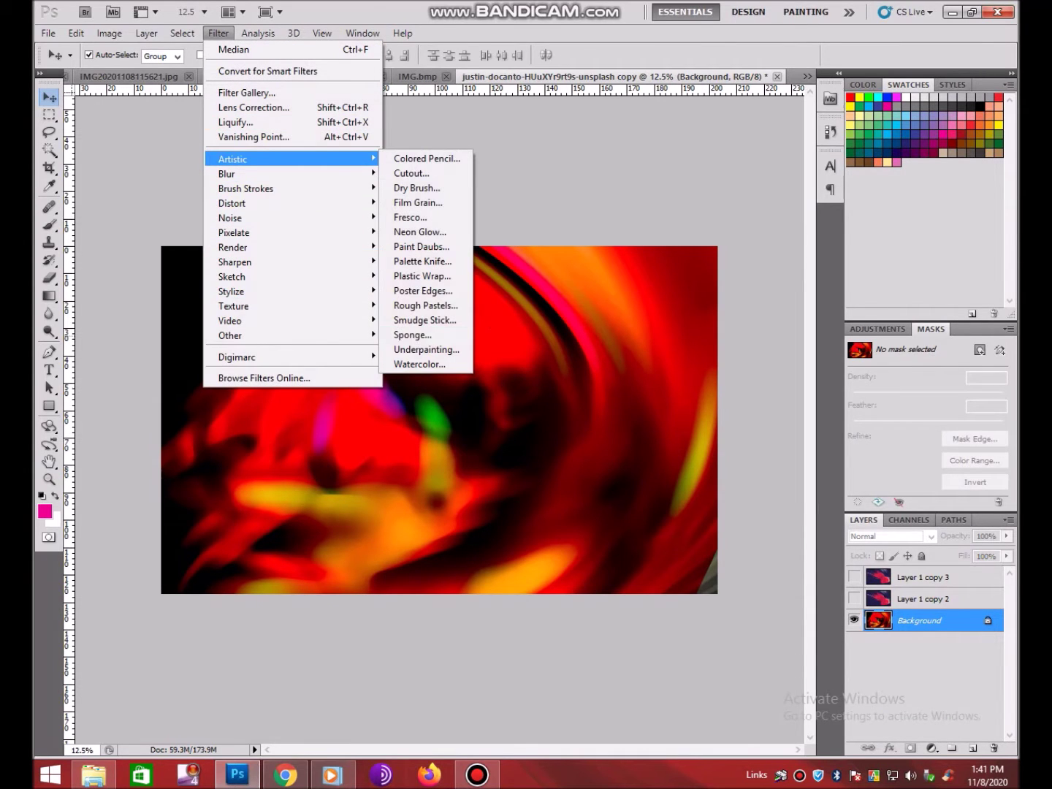
Step: Apply Rough Pastels with Burlap texture and 171% texture scaling
{"action": "left_click", "coordinate": [425, 306]}
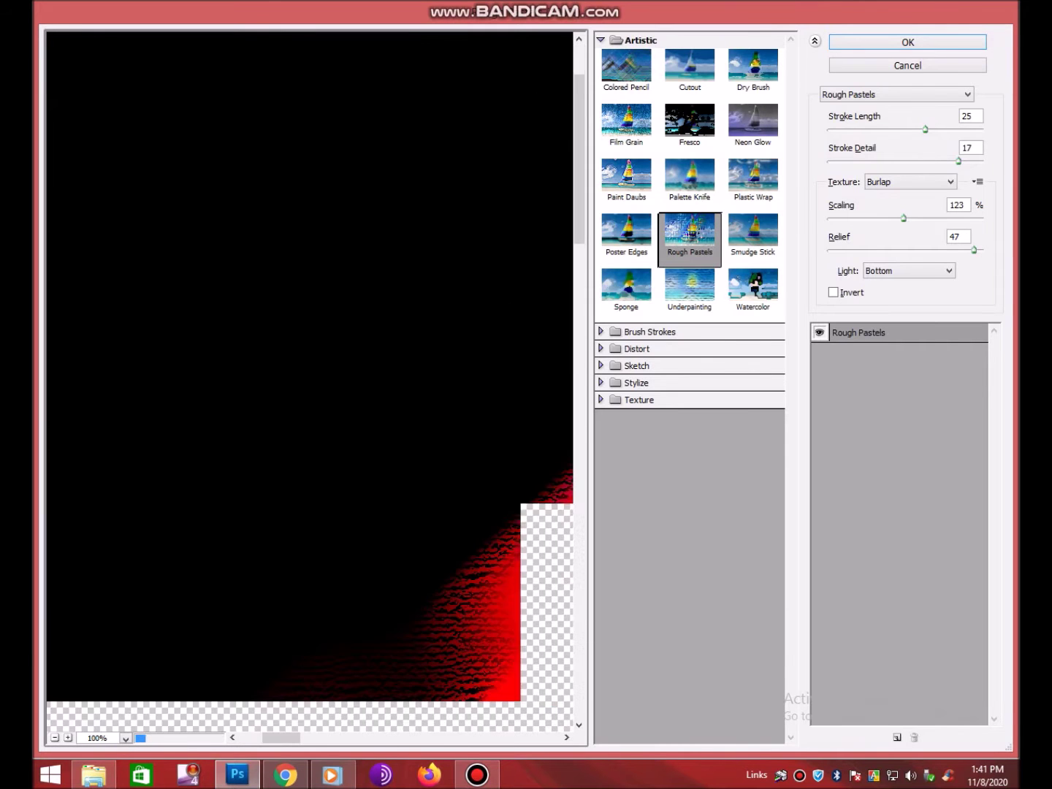
{"action": "left_click_drag", "start_coordinate": [438, 585], "coordinate": [182, 220]}
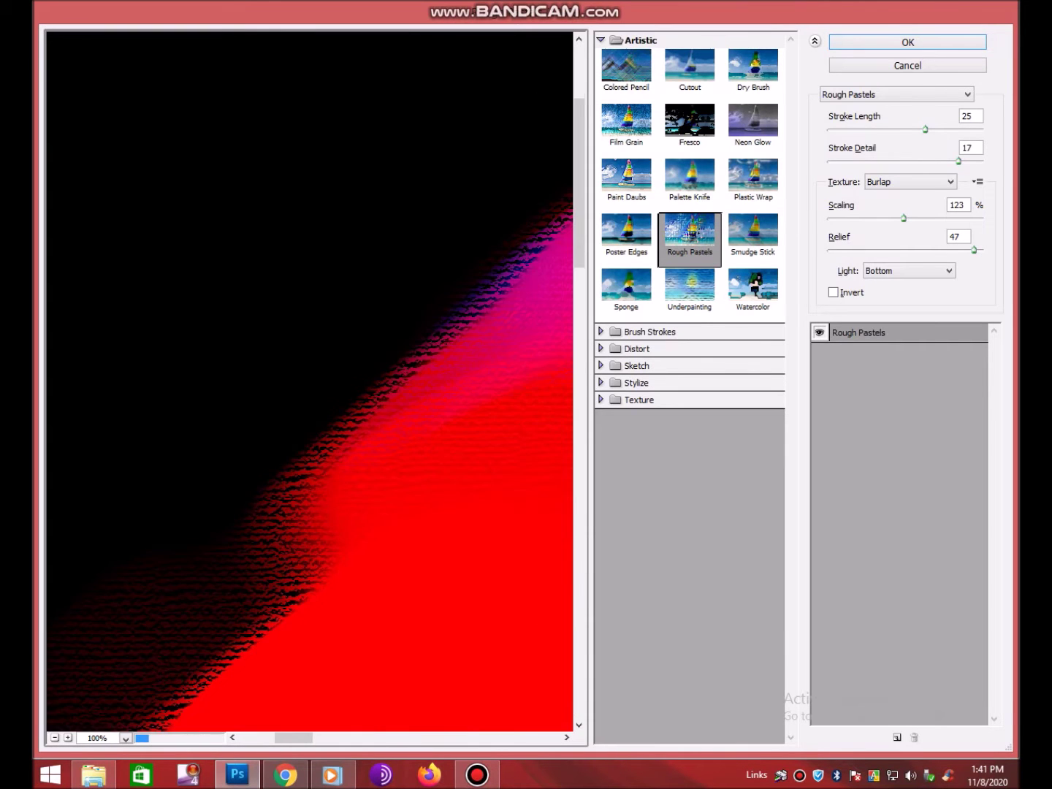
{"action": "left_click_drag", "start_coordinate": [904, 218], "coordinate": [954, 219]}
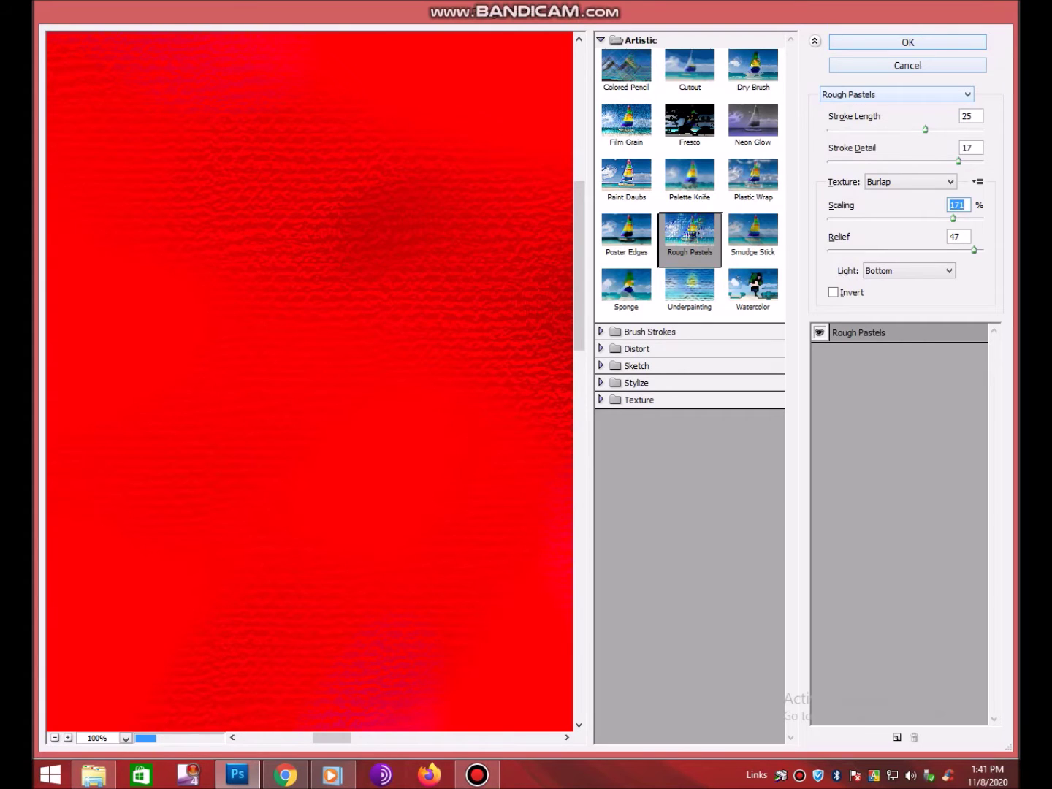
{"action": "key", "text": "Return"}
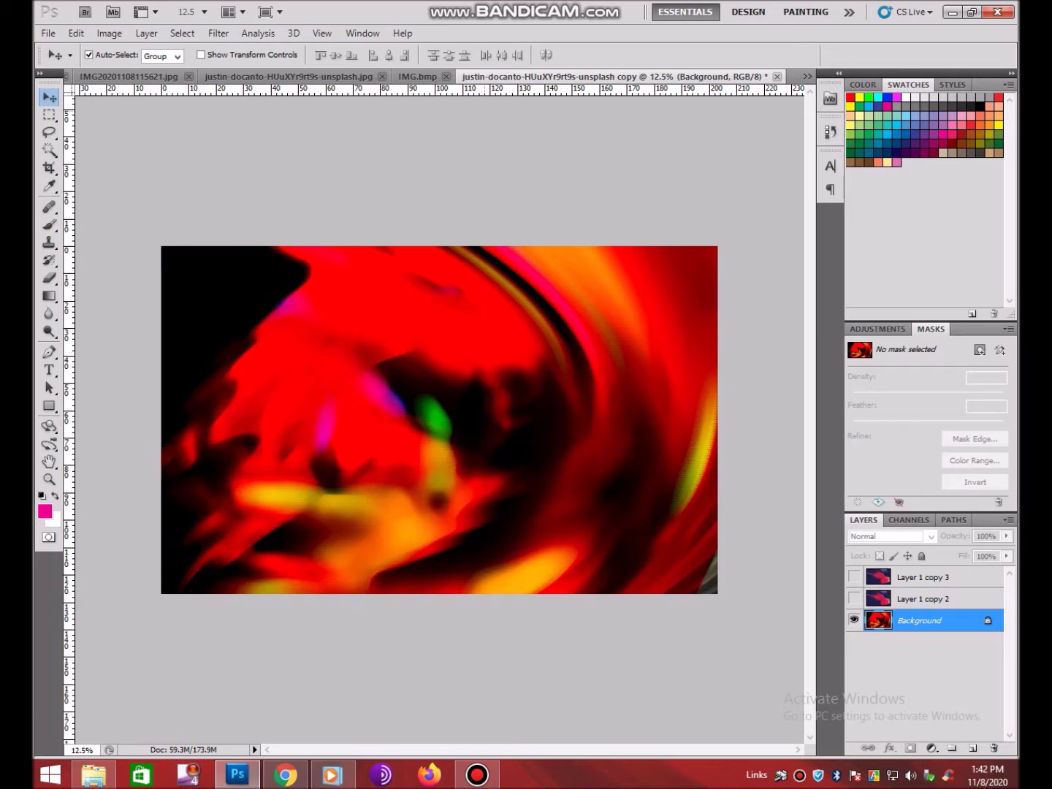
{"action": "left_click", "coordinate": [218, 33]}
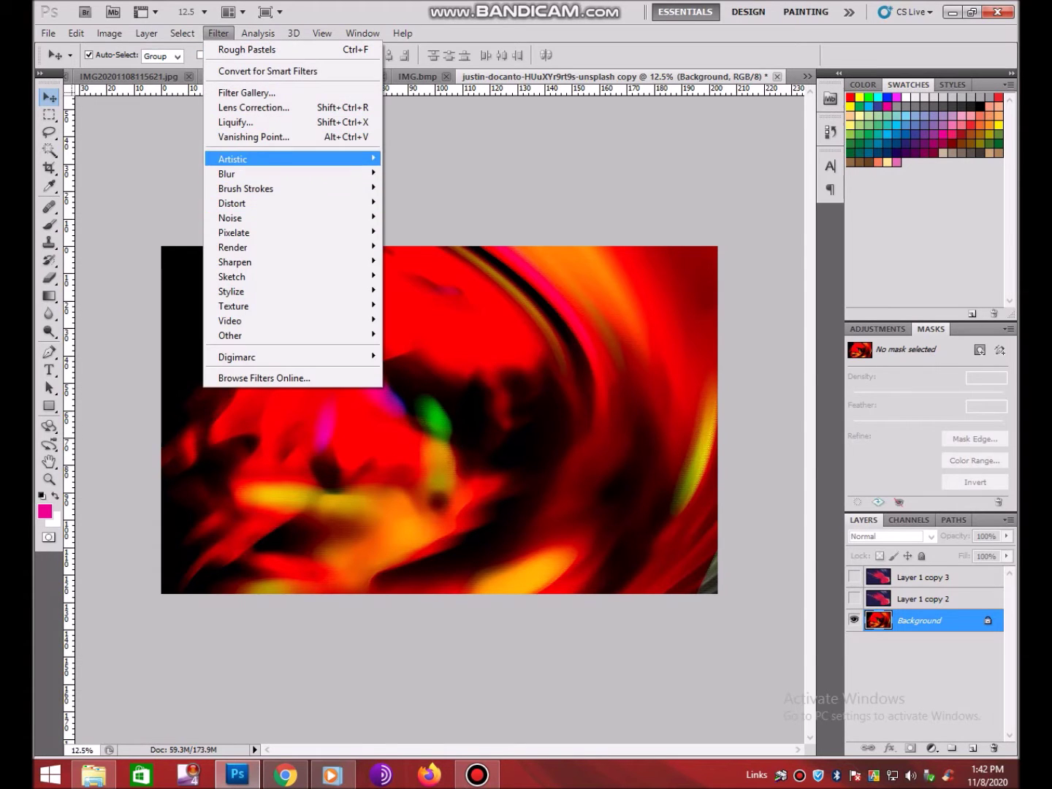
Step: In the Filter Gallery, fit the whole image in the preview and select Poster Edges
{"action": "left_click", "coordinate": [426, 320]}
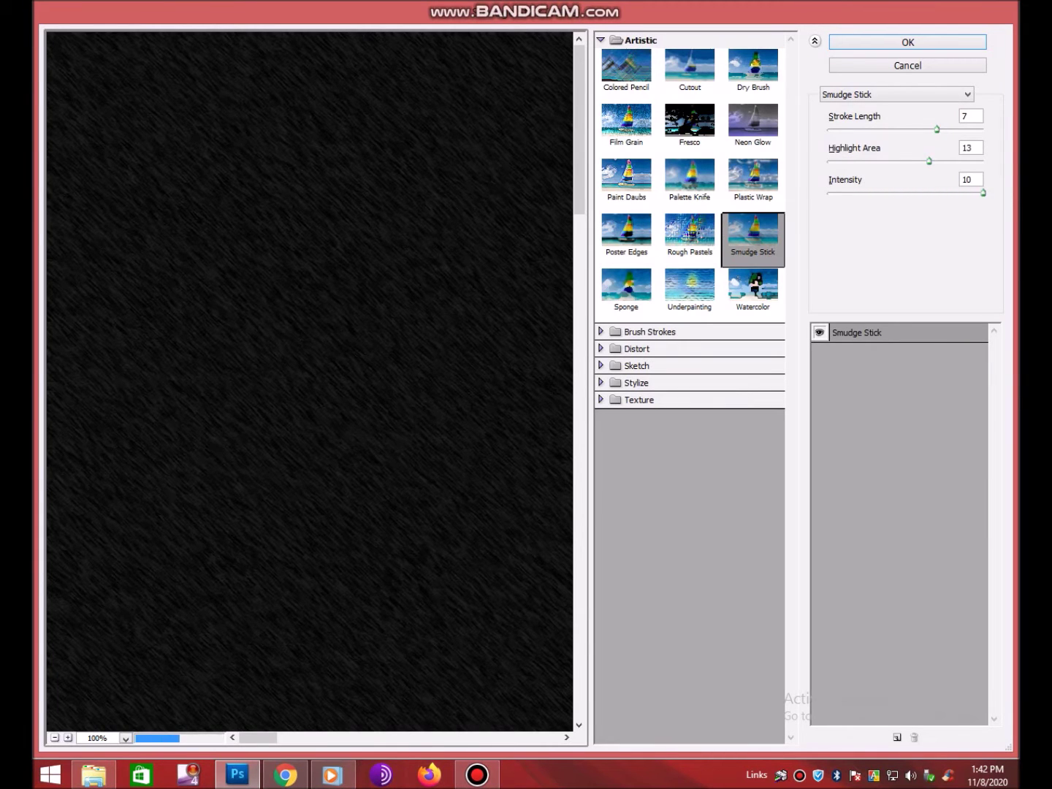
{"action": "key", "text": "ctrl+0"}
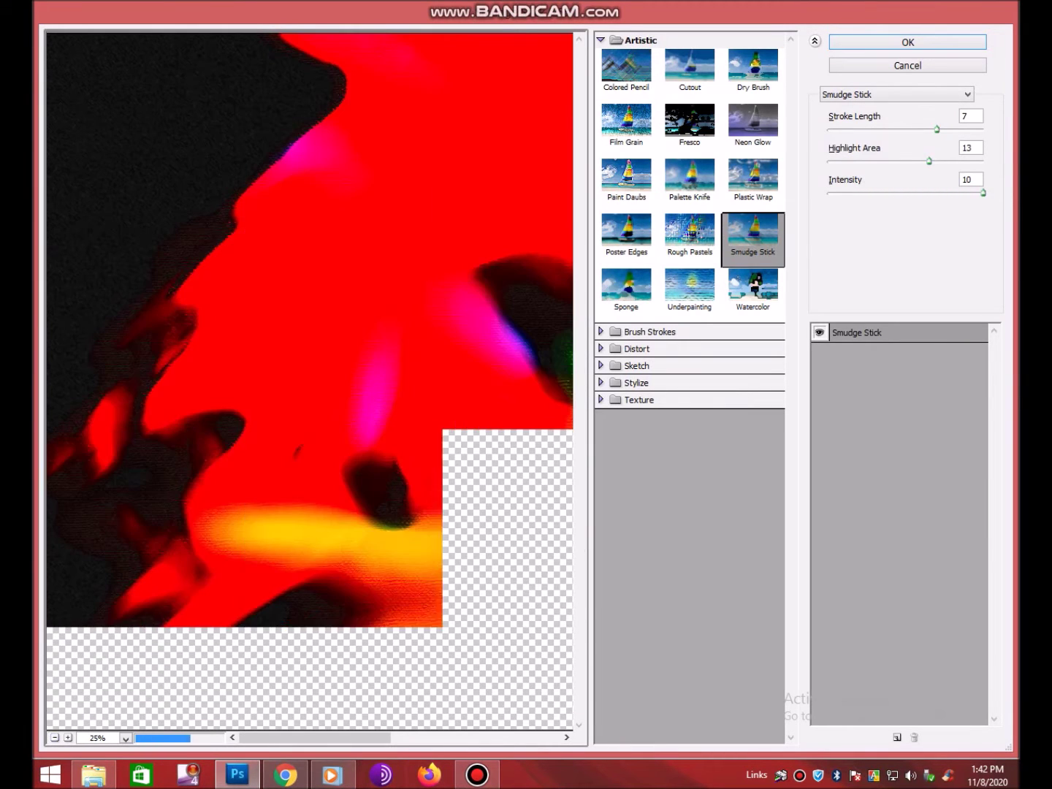
{"action": "key", "text": "ctrl+minus"}
{"action": "key", "text": "ctrl+minus"}
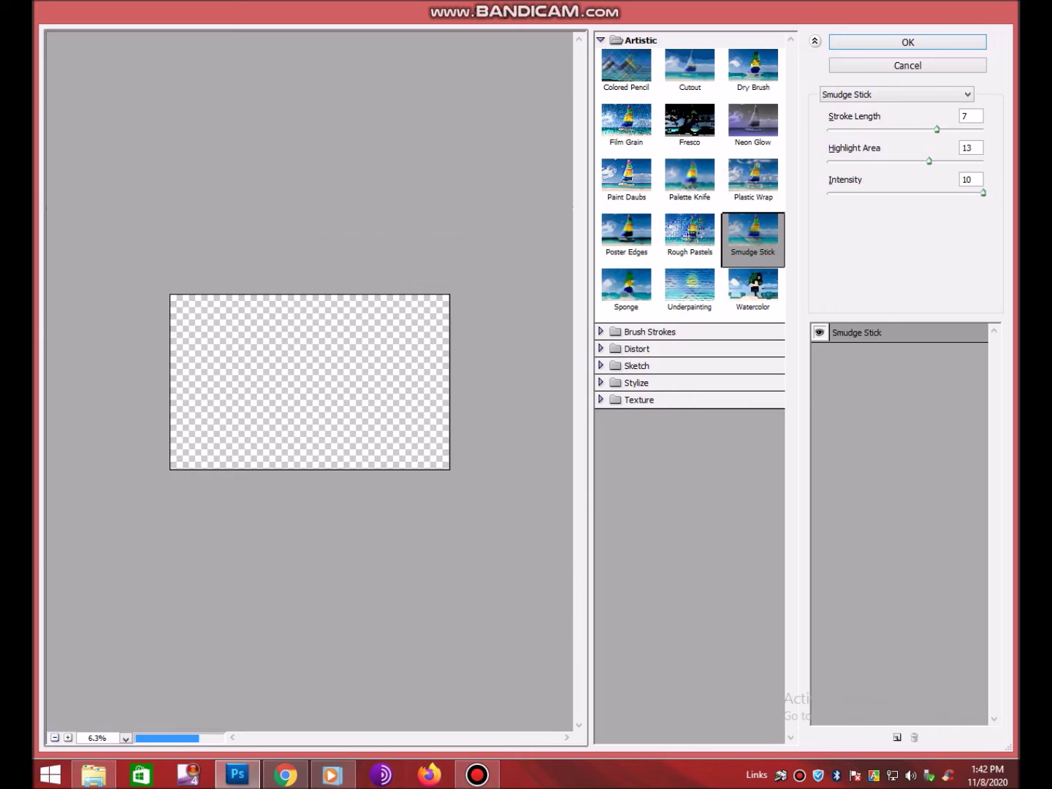
{"action": "left_click", "coordinate": [68, 739]}
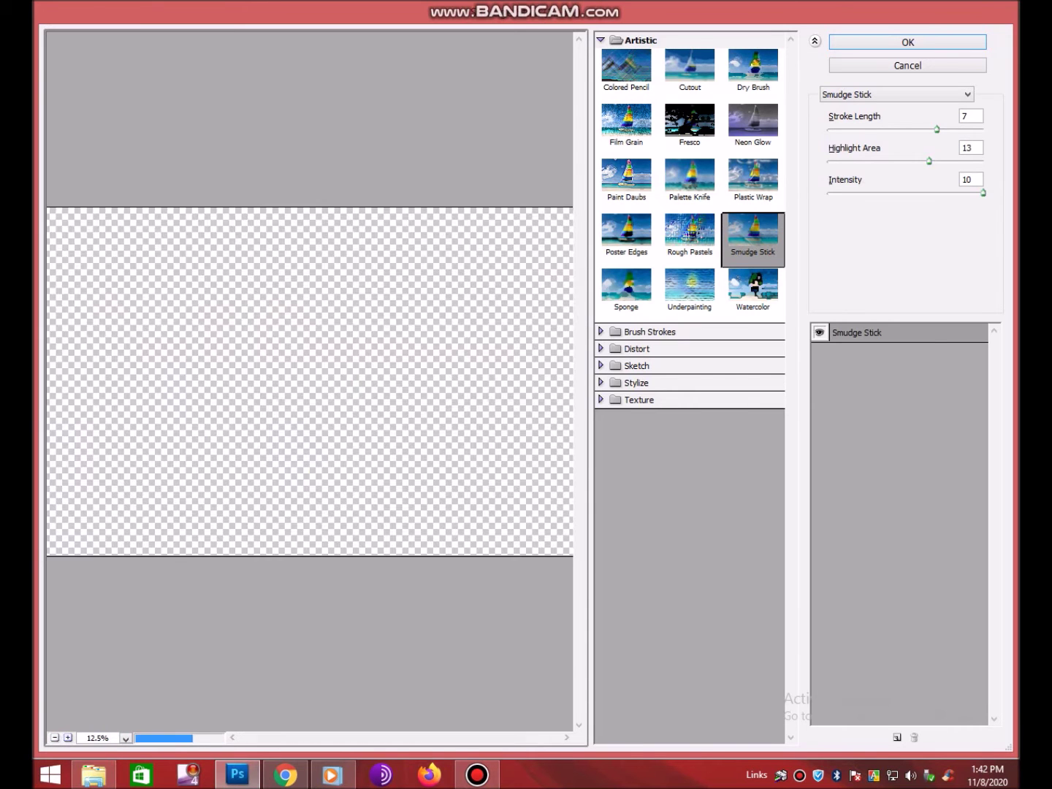
{"action": "key", "text": "ctrl+minus"}
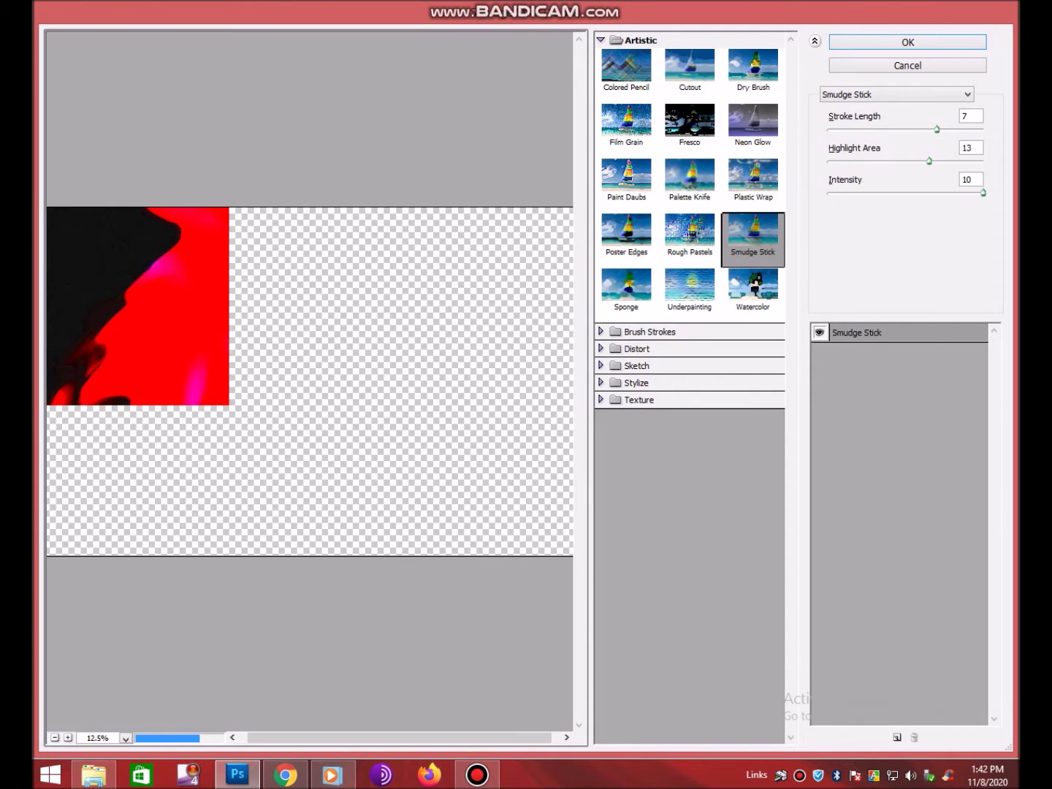
{"action": "key", "text": "Left"}
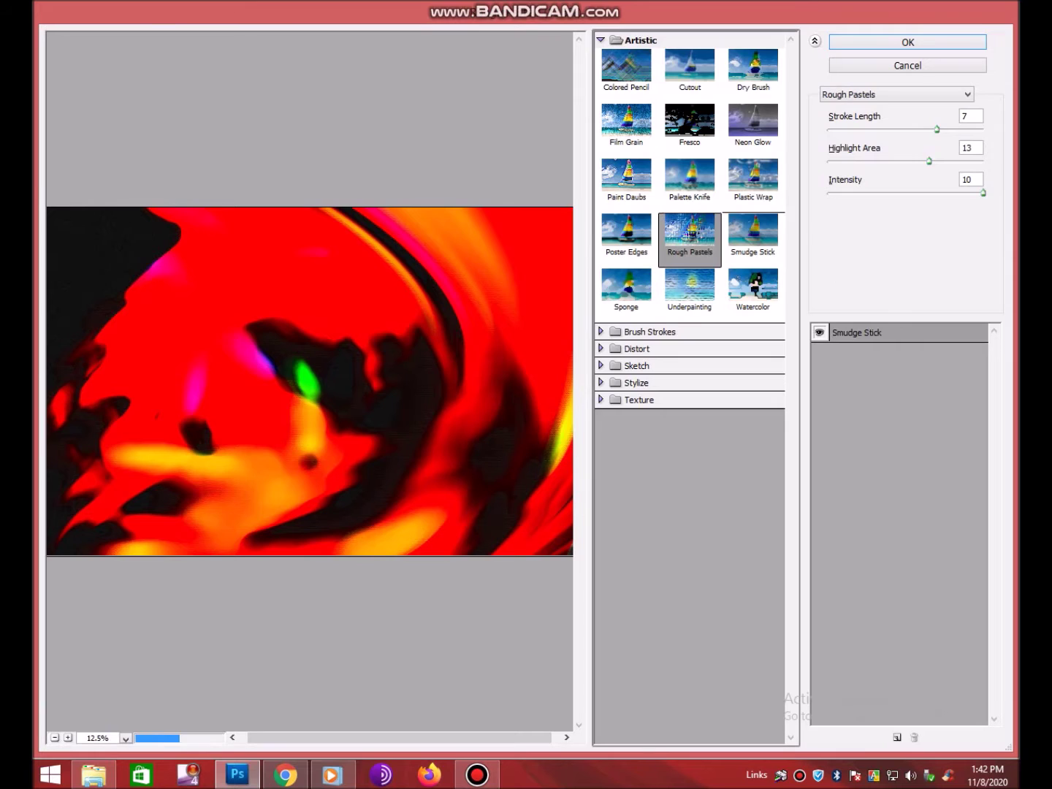
{"action": "key", "text": "Left"}
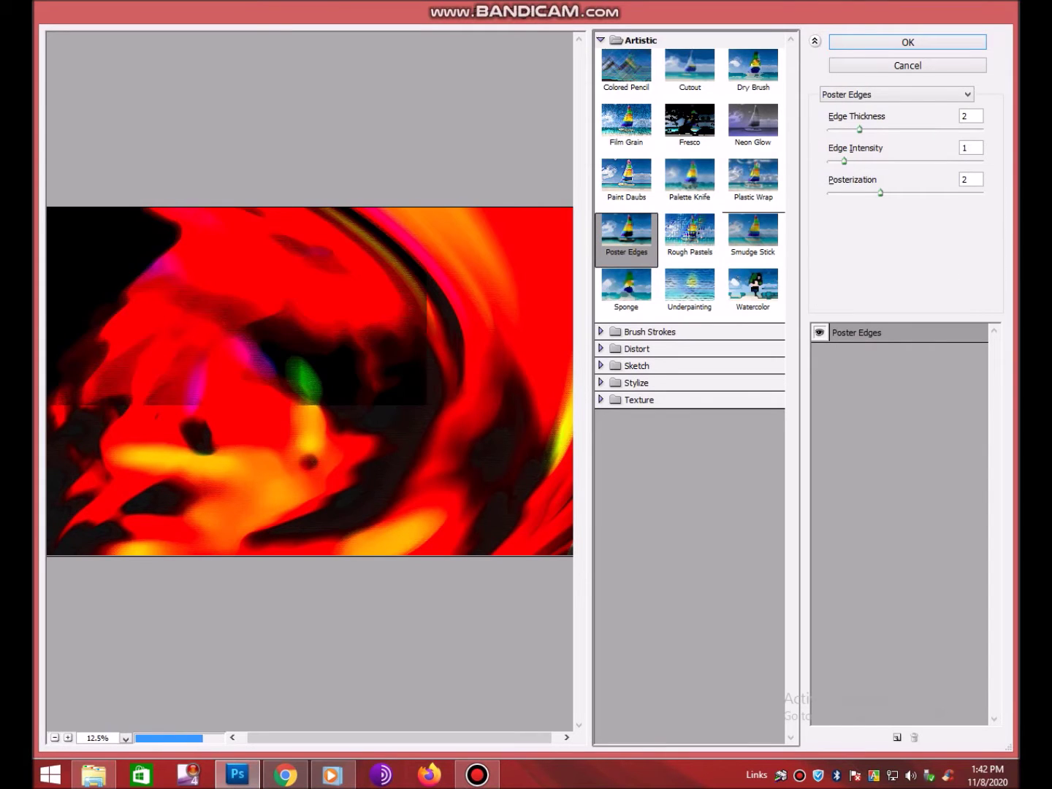
{"action": "key", "text": "Up"}
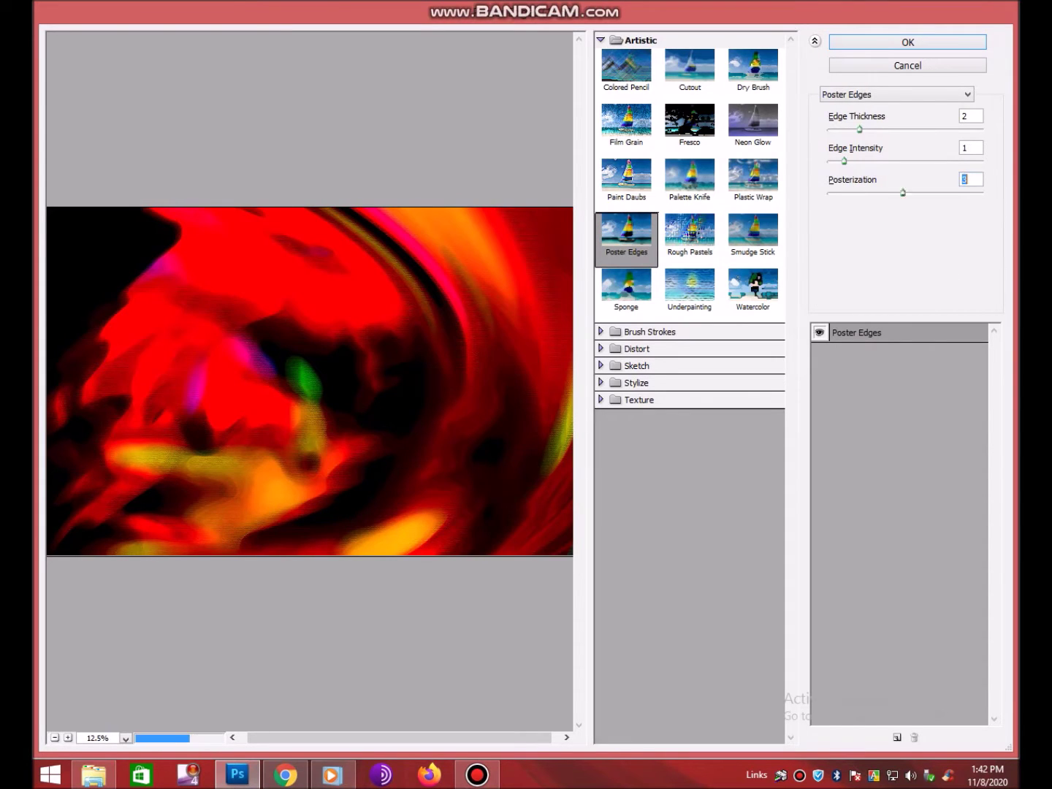
{"action": "key", "text": "Down"}
{"action": "key", "text": "Down"}
{"action": "key", "text": "Down"}
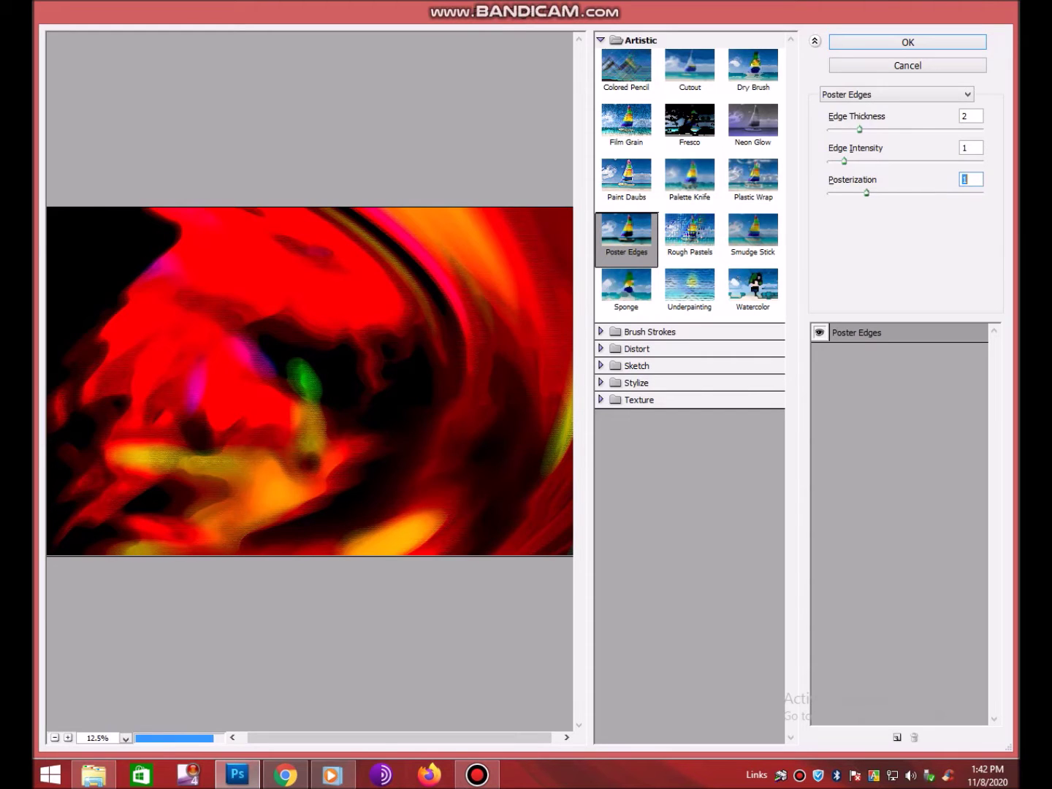
Step: Apply Poster Edges with edge thickness 7, intensity 5 and low posterization
{"action": "key", "text": "shift+Tab"}
{"action": "key", "text": "shift+Tab"}
{"action": "key", "text": "Up"}
{"action": "key", "text": "Up"}
{"action": "key", "text": "Up"}
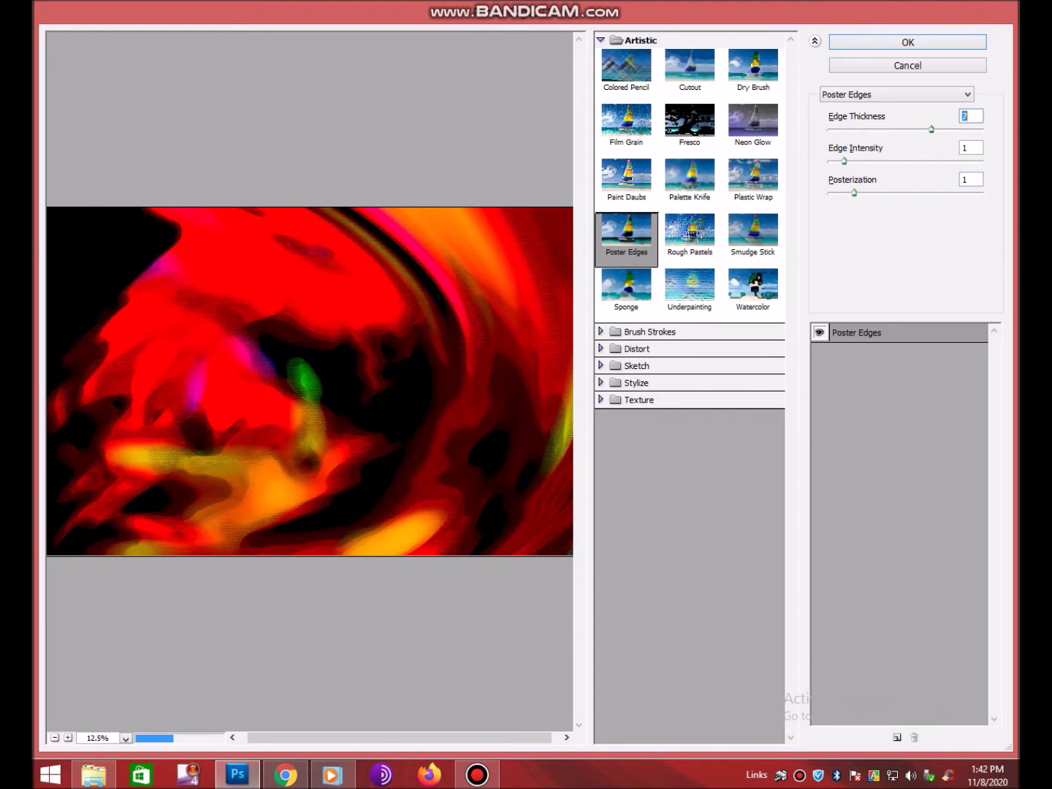
{"action": "key", "text": "Tab"}
{"action": "key", "text": "Up"}
{"action": "key", "text": "Up"}
{"action": "key", "text": "Up"}
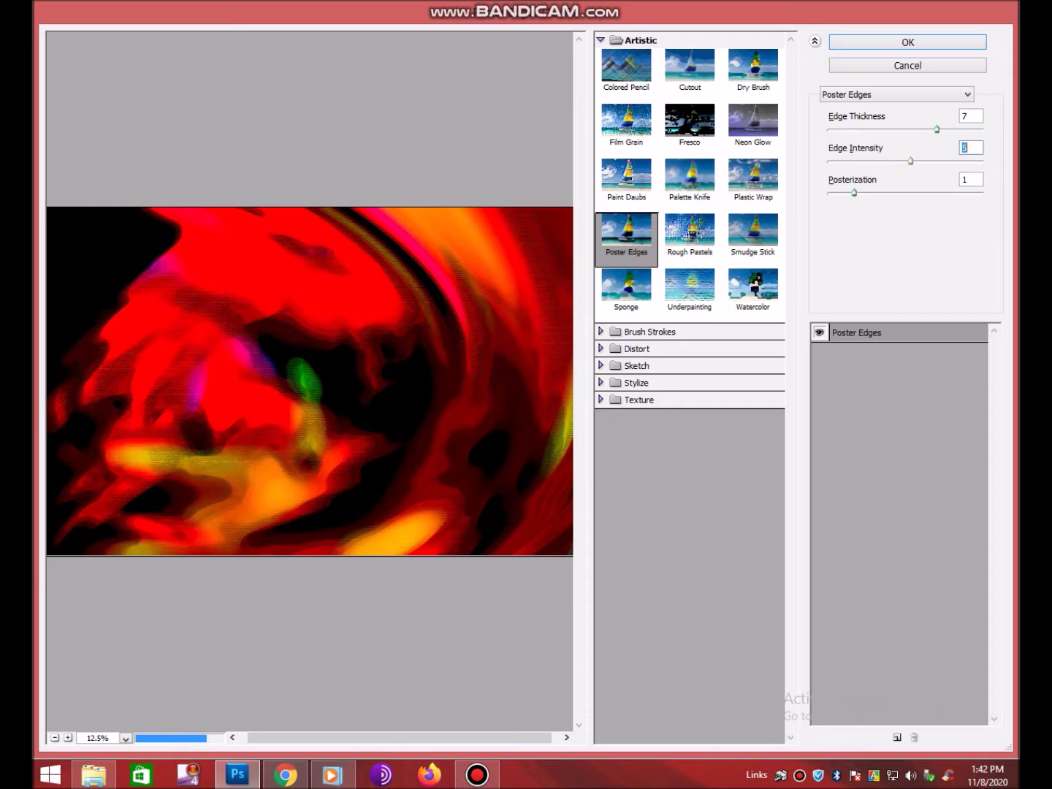
{"action": "key", "text": "Tab"}
{"action": "key", "text": "Up"}
{"action": "key", "text": "Up"}
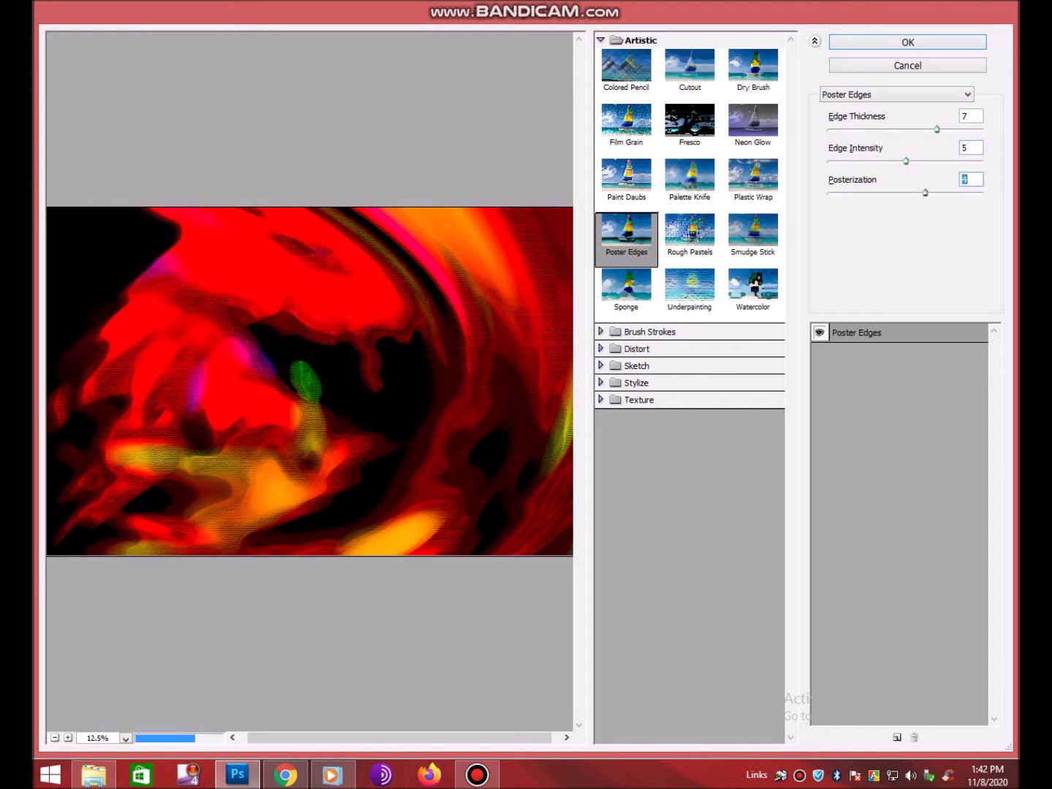
{"action": "key", "text": "Up"}
{"action": "key", "text": "Up"}
{"action": "key", "text": "Down"}
{"action": "key", "text": "Down"}
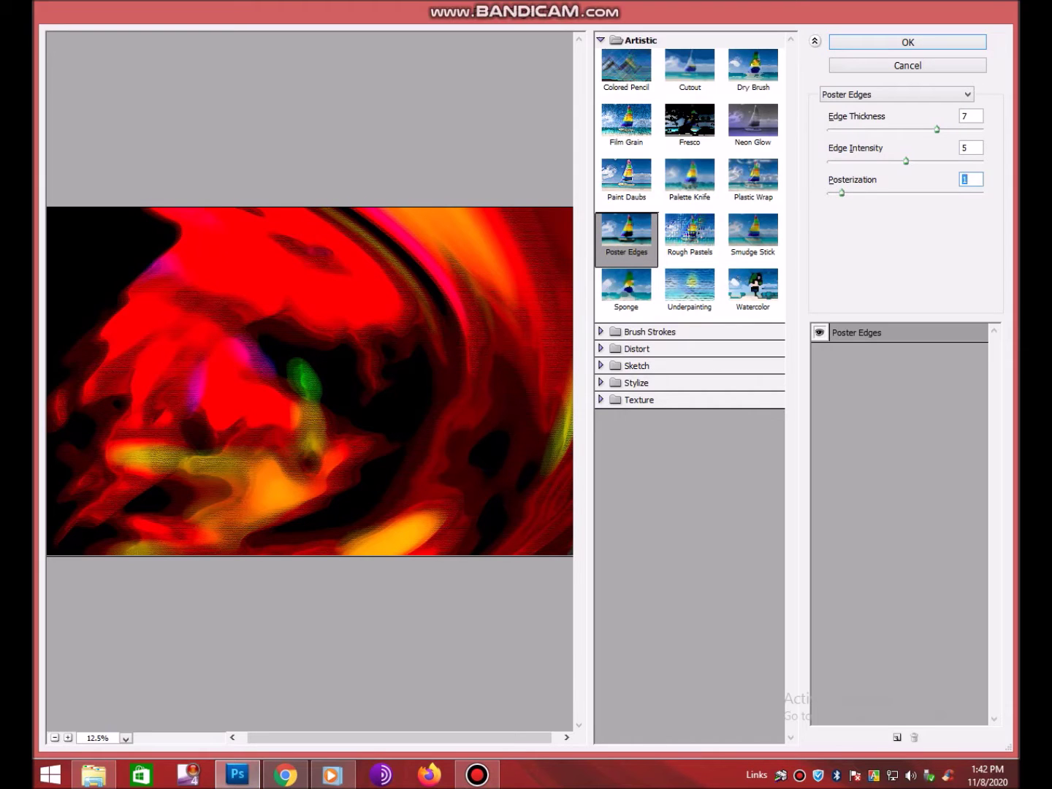
{"action": "key", "text": "Return"}
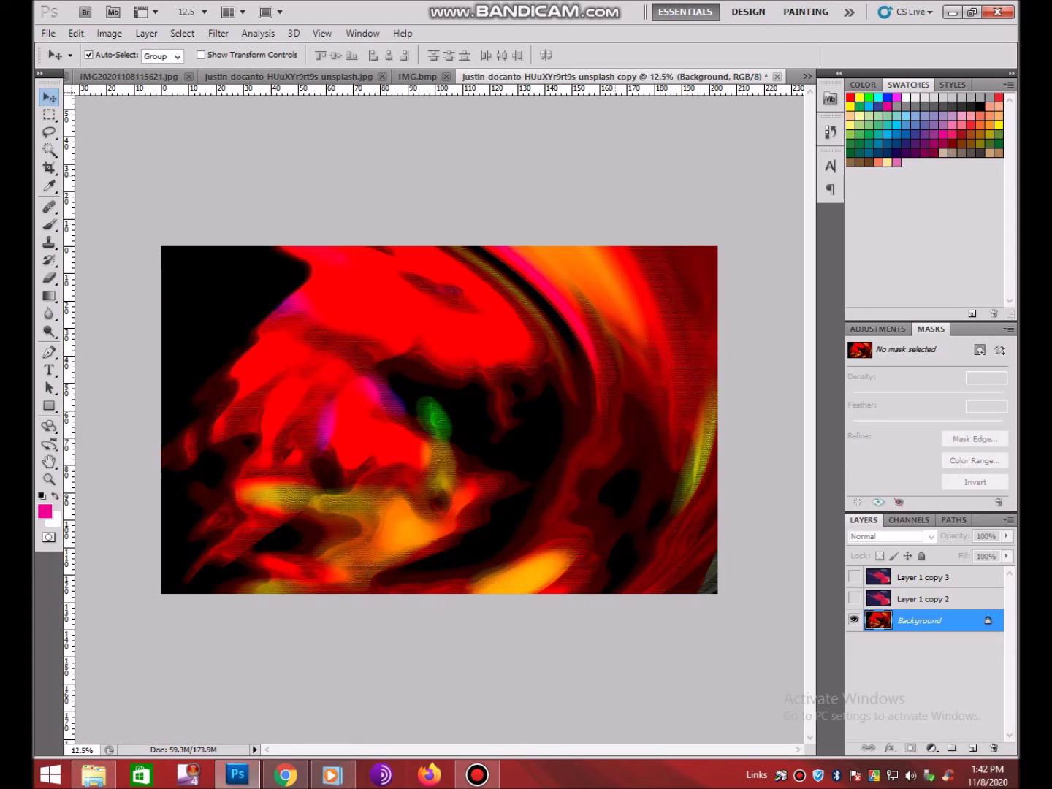
Step: Open the Plastic Wrap filter and zoom its preview out to the whole image
{"action": "left_click", "coordinate": [218, 33]}
{"action": "mouse_move", "coordinate": [293, 159]}
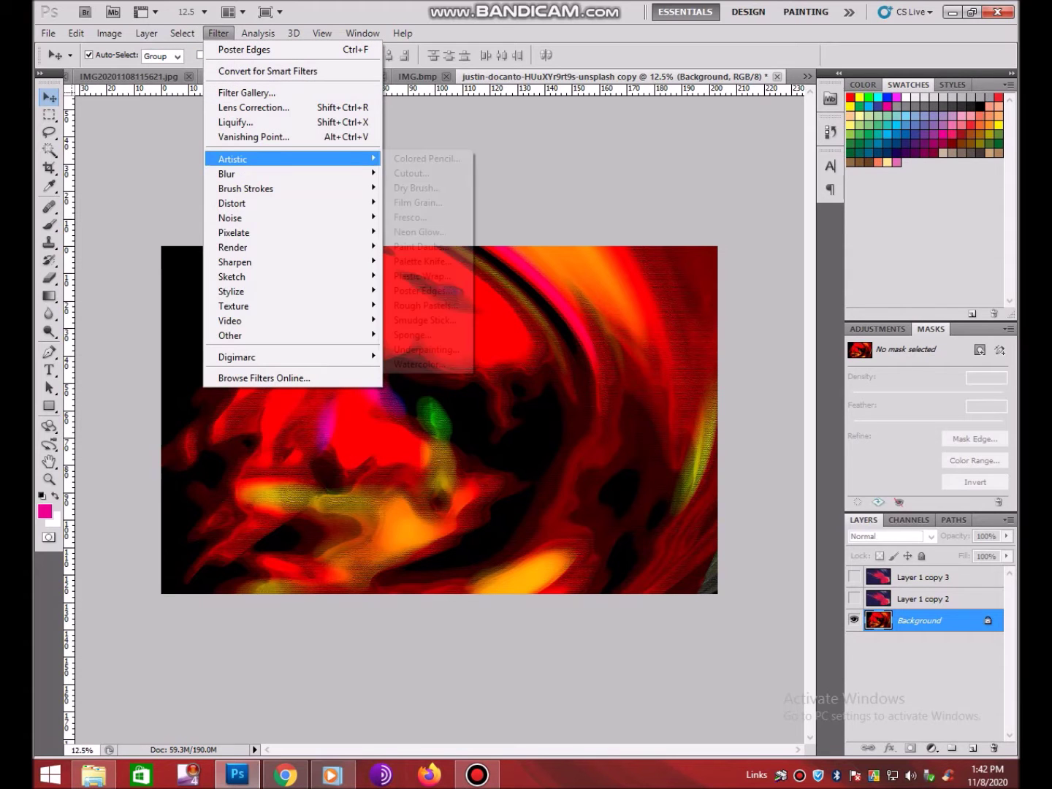
{"action": "left_click", "coordinate": [425, 276]}
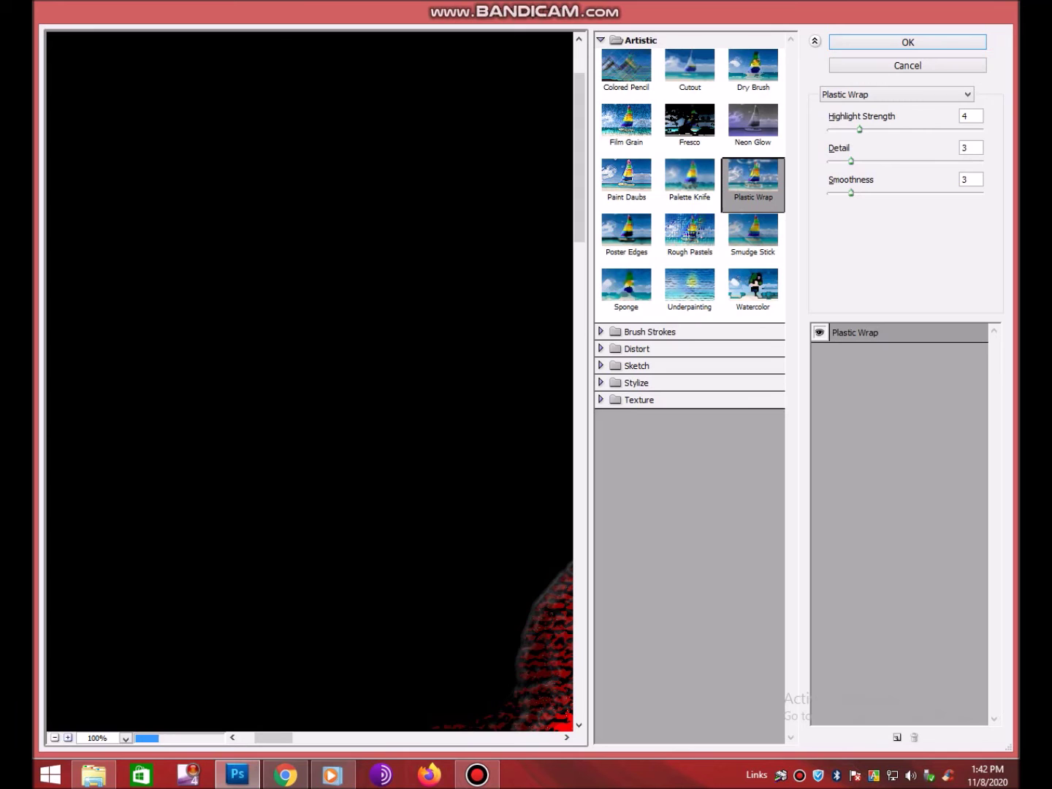
{"action": "key", "text": "ctrl+minus"}
{"action": "key", "text": "ctrl+minus"}
{"action": "key", "text": "ctrl+minus"}
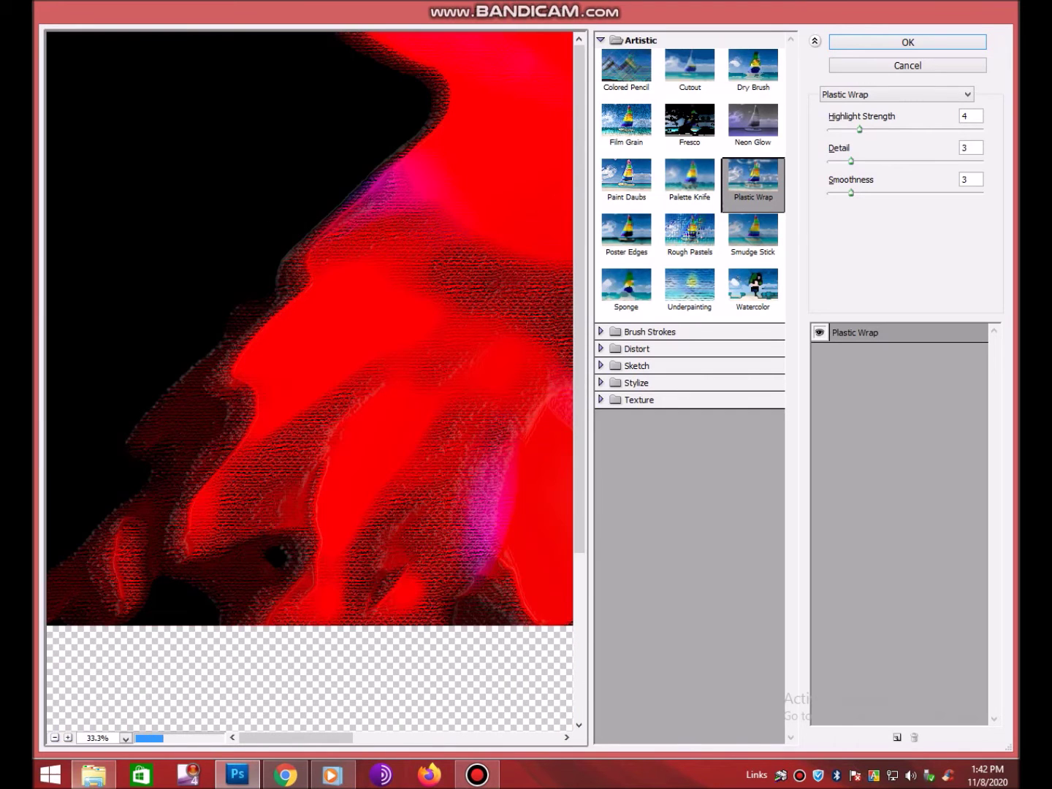
{"action": "key", "text": "ctrl+minus"}
{"action": "key", "text": "ctrl+minus"}
{"action": "key", "text": "ctrl+minus"}
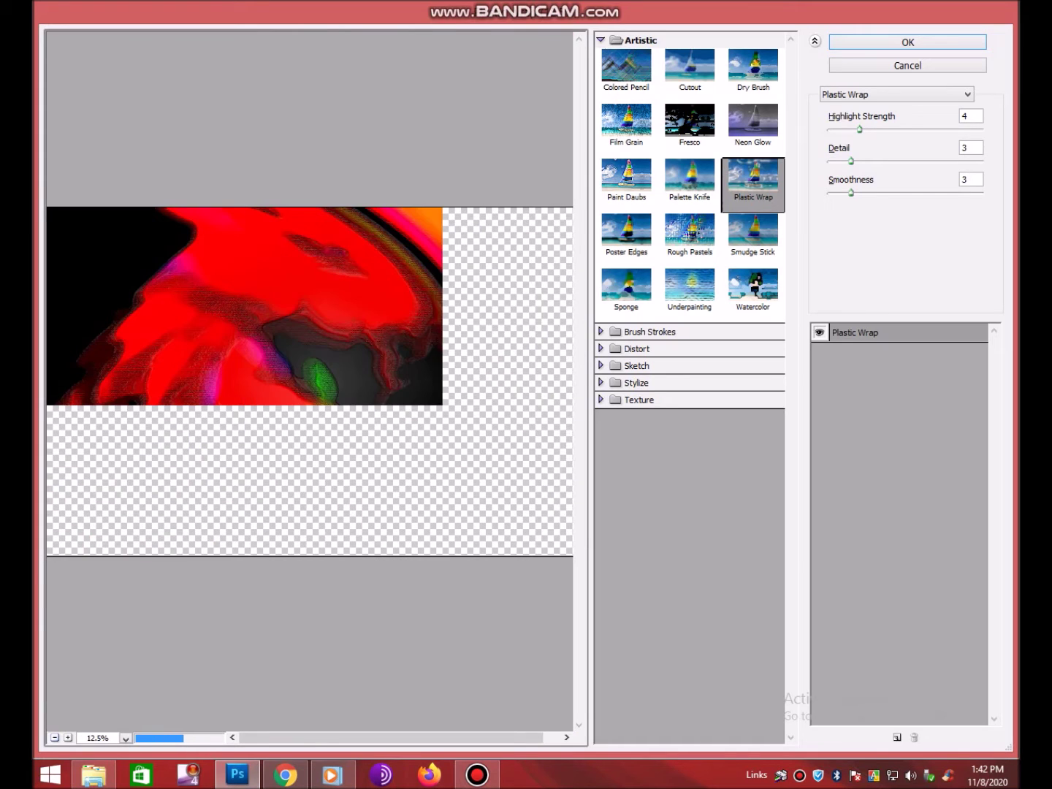
Step: Apply Plastic Wrap with Detail 9, Smoothness 9 and Highlight Strength 9
{"action": "key", "text": "Up"}
{"action": "key", "text": "Up"}
{"action": "key", "text": "Up"}
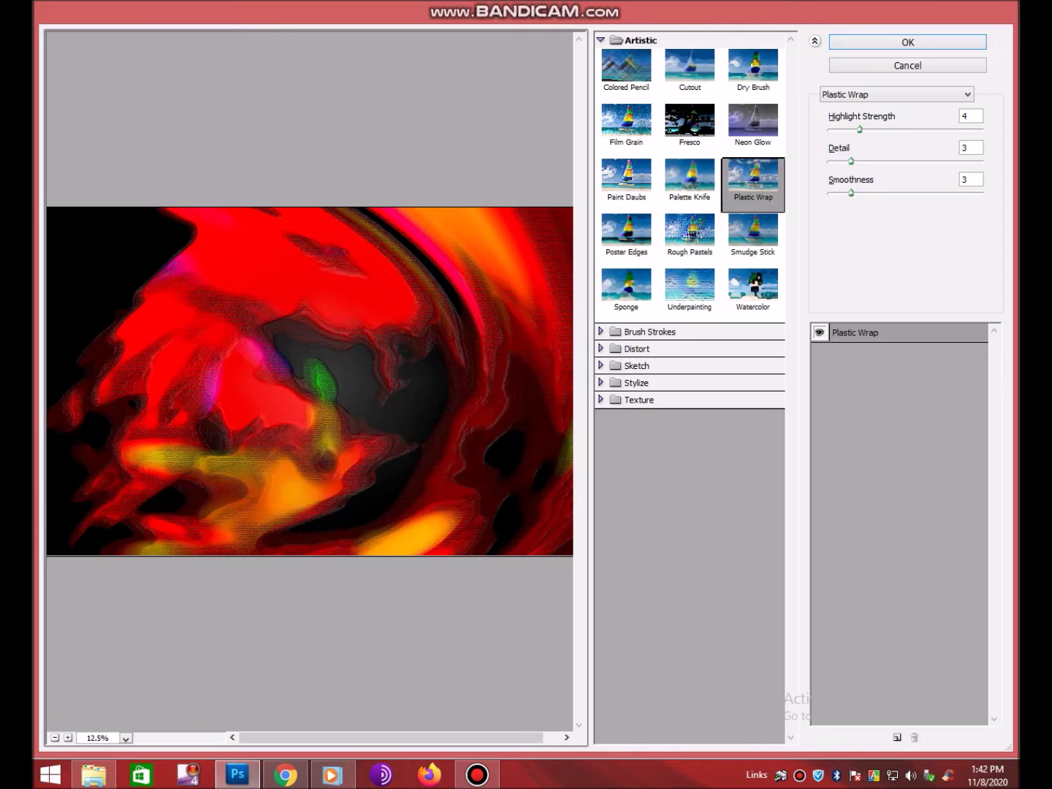
{"action": "key", "text": "Up"}
{"action": "key", "text": "Tab"}
{"action": "key", "text": "Up"}
{"action": "key", "text": "Up"}
{"action": "key", "text": "Up"}
{"action": "key", "text": "Tab"}
{"action": "key", "text": "Up"}
{"action": "key", "text": "Up"}
{"action": "key", "text": "Up"}
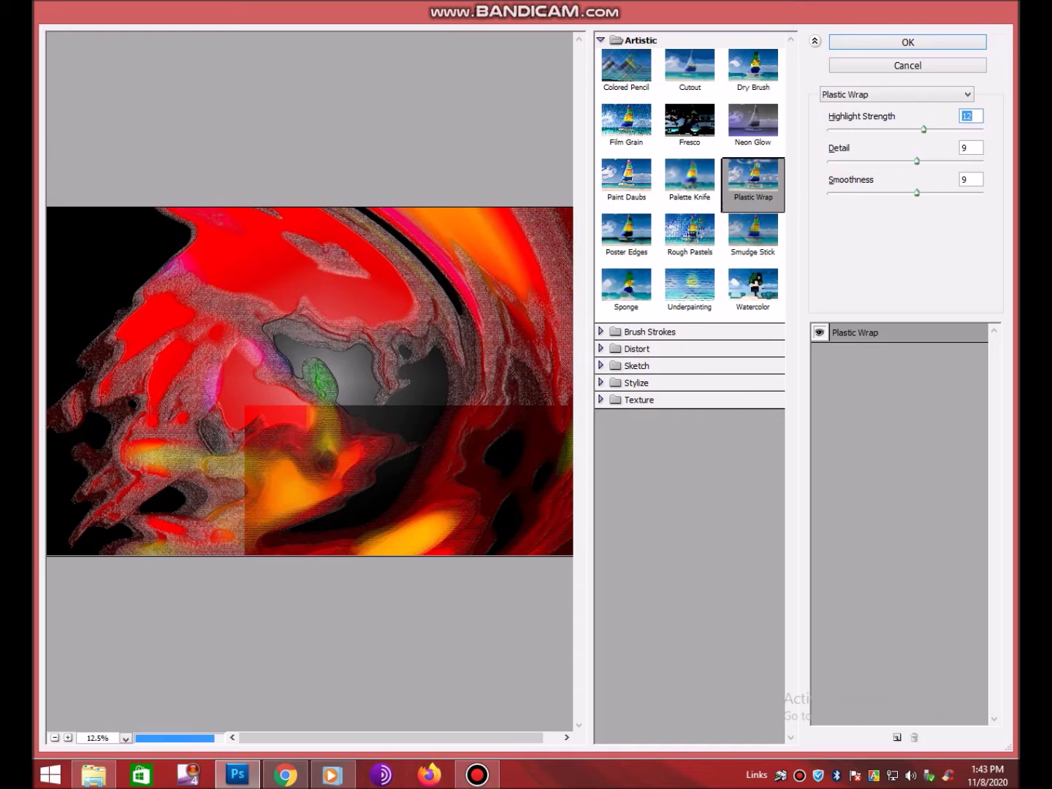
{"action": "key", "text": "Down"}
{"action": "key", "text": "Down"}
{"action": "key", "text": "Down"}
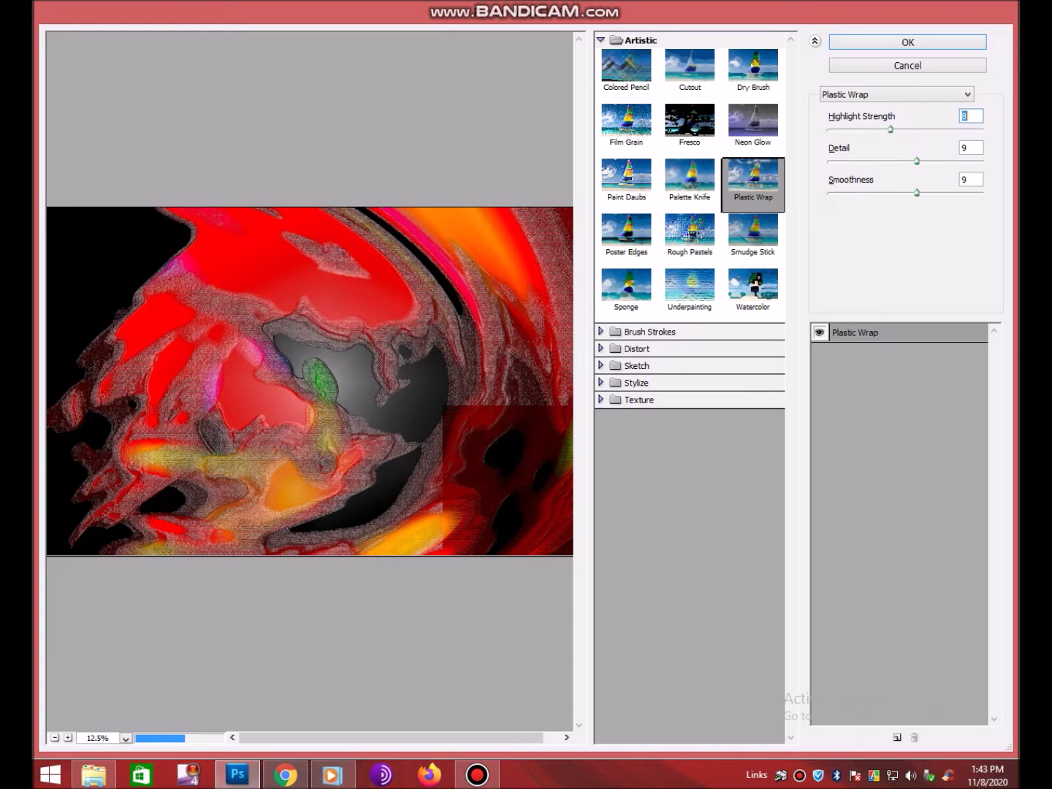
{"action": "left_click", "coordinate": [476, 775]}
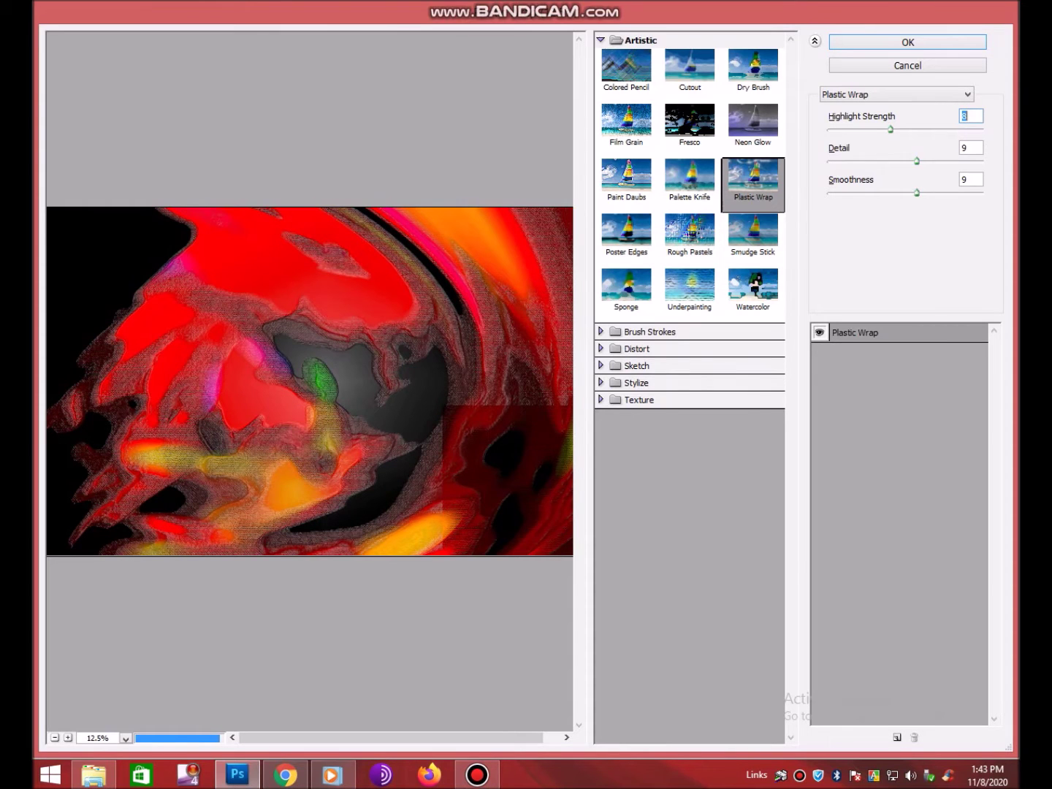
{"action": "left_click", "coordinate": [907, 42]}
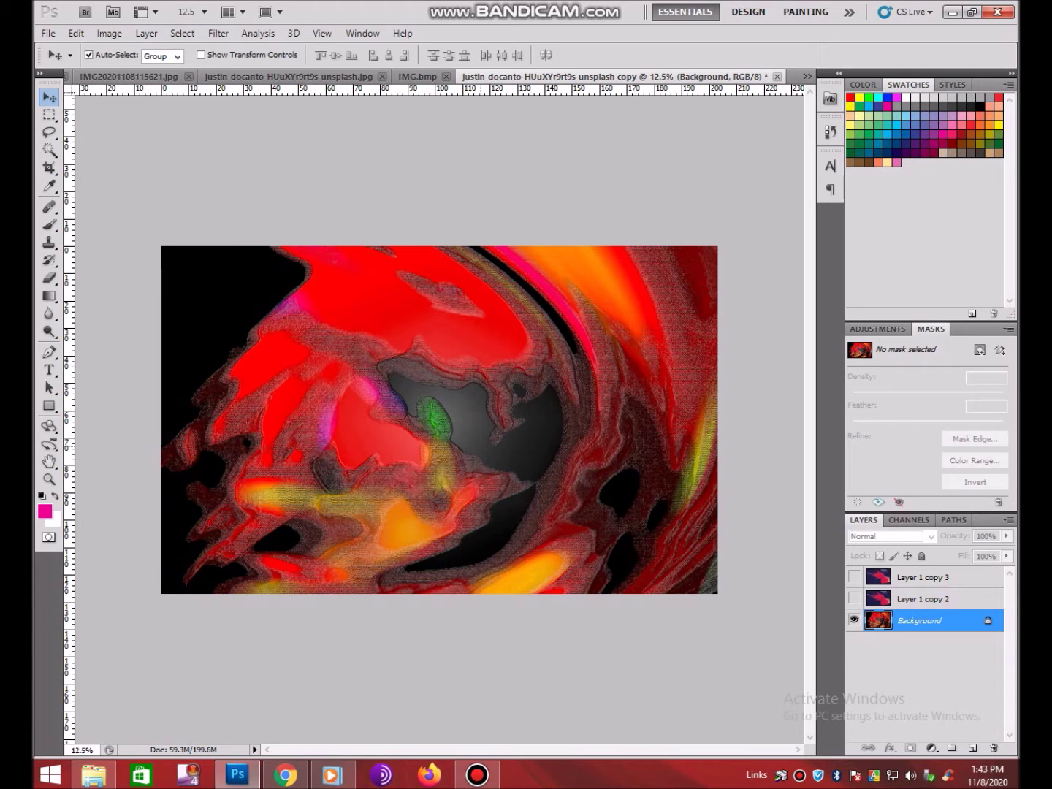
Step: Zoom in on the swirl and pick the Dodge tool with a 618 px brush
{"action": "left_click", "coordinate": [49, 479]}
{"action": "left_click_drag", "start_coordinate": [160, 571], "coordinate": [509, 293]}
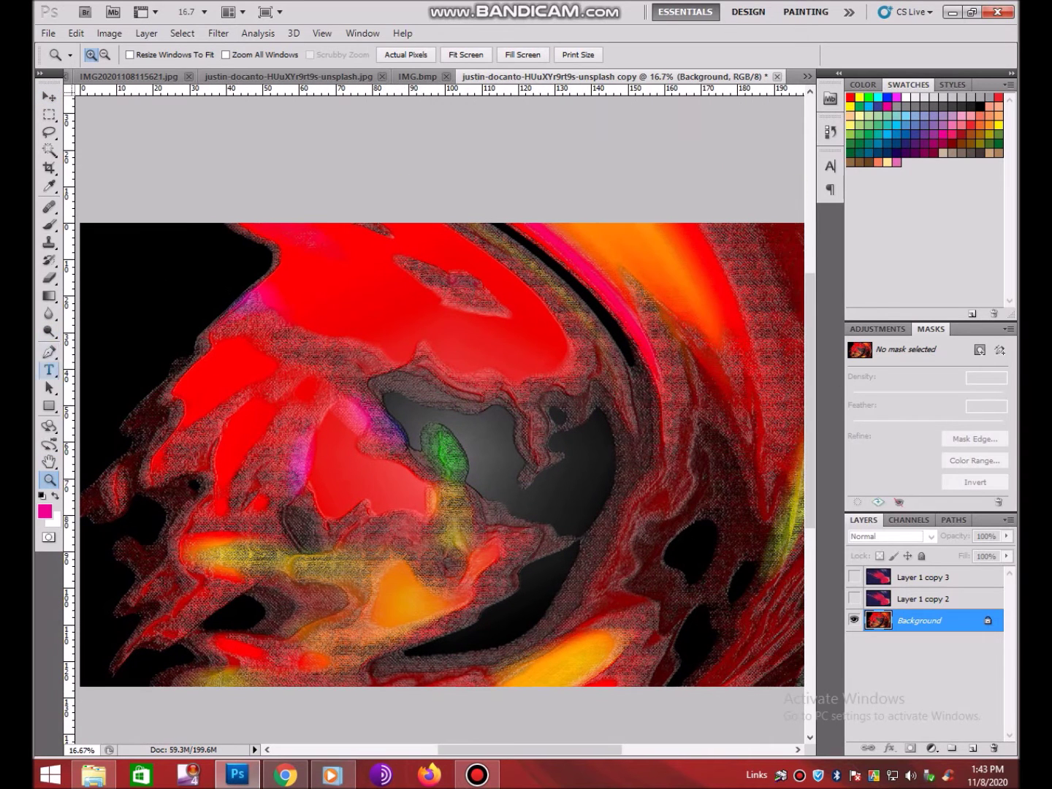
{"action": "left_click", "coordinate": [50, 331]}
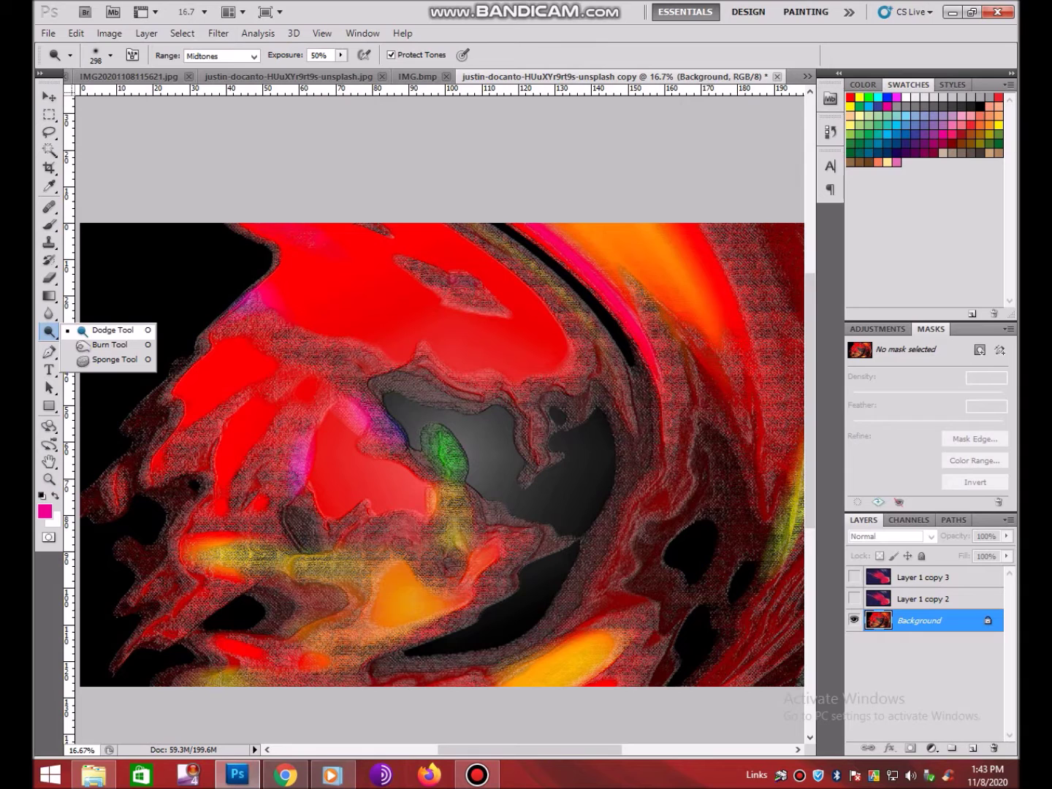
{"action": "left_click", "coordinate": [110, 330]}
{"action": "right_click", "coordinate": [479, 465]}
{"action": "left_click_drag", "start_coordinate": [611, 497], "coordinate": [628, 497]}
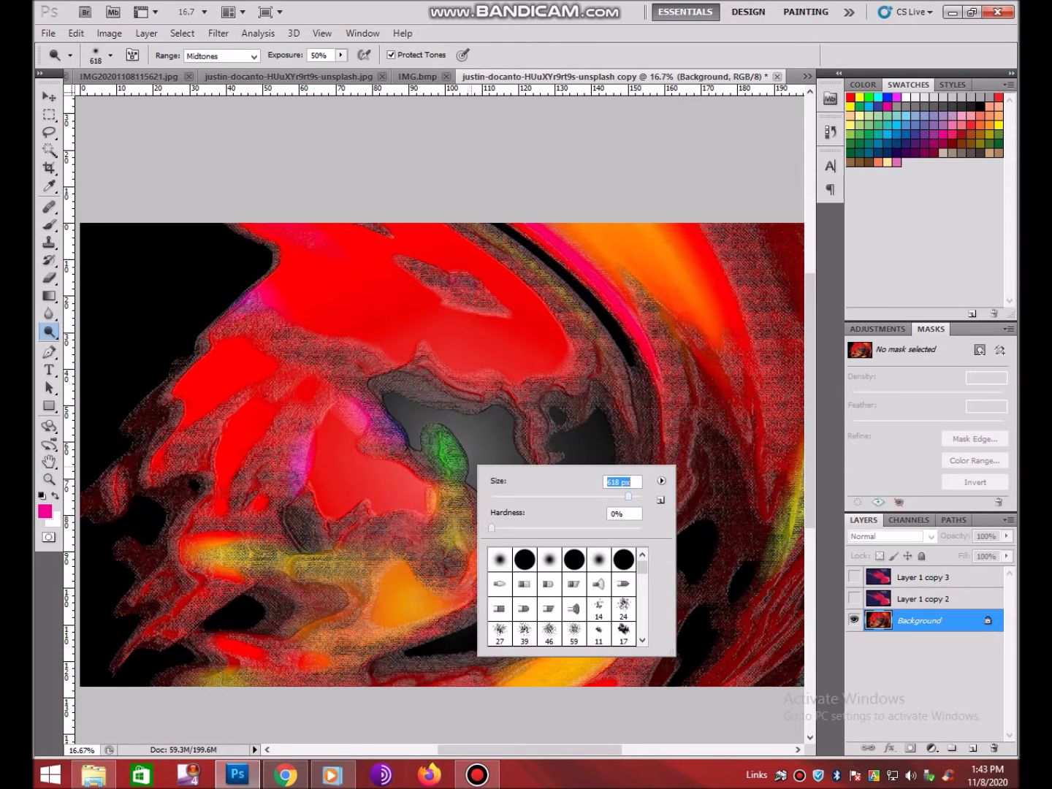
{"action": "key", "text": "Return"}
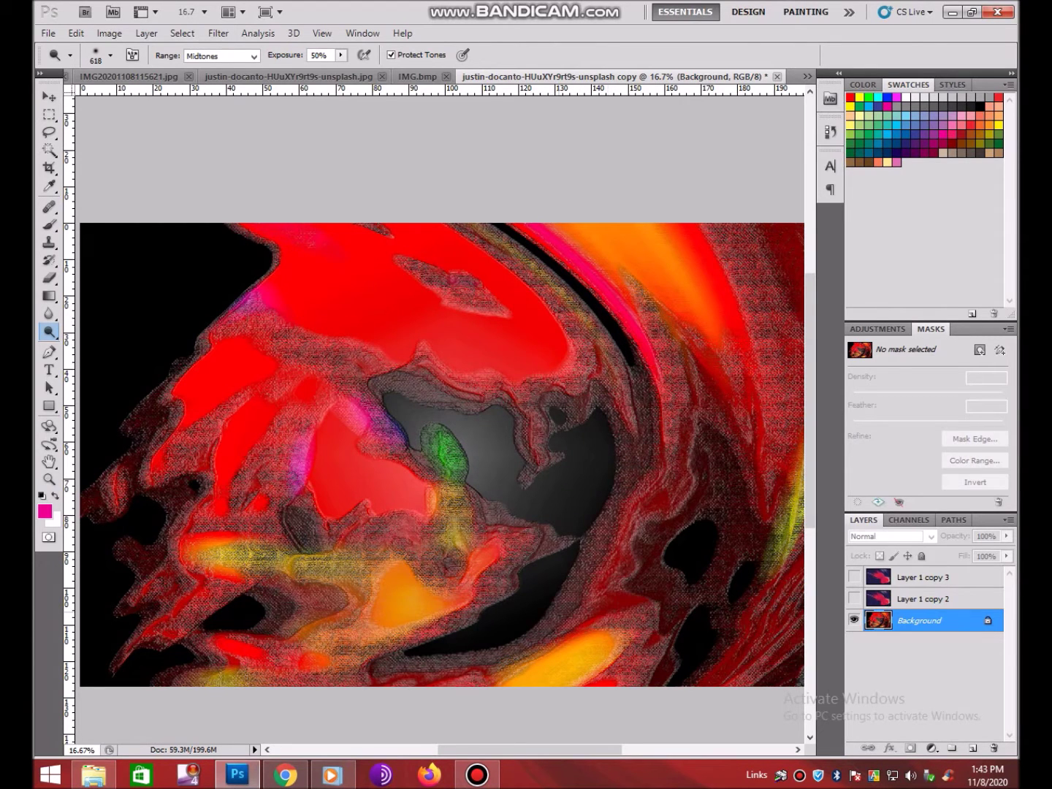
Step: Dodge the yellow-orange streaks at the right edge, bottom and a small left patch
{"action": "scroll", "coordinate": [438, 388], "scroll_direction": "down", "scroll_amount": 4}
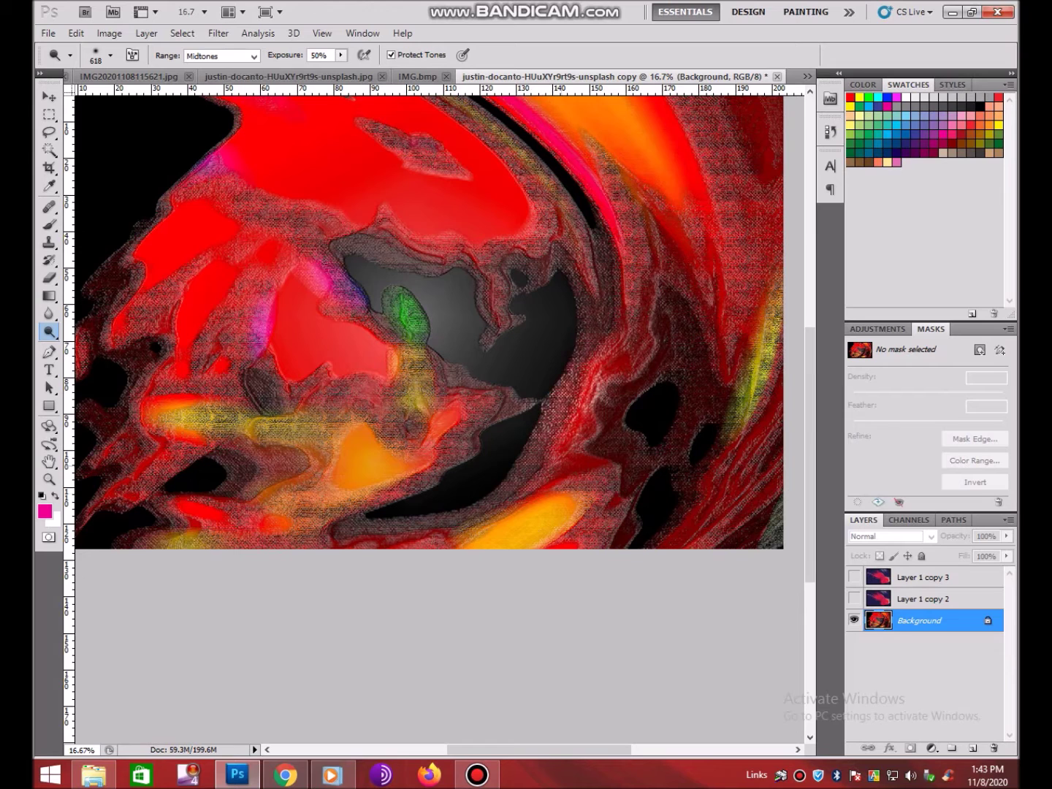
{"action": "scroll", "coordinate": [431, 329], "scroll_direction": "right", "scroll_amount": 2}
{"action": "left_click", "coordinate": [673, 410]}
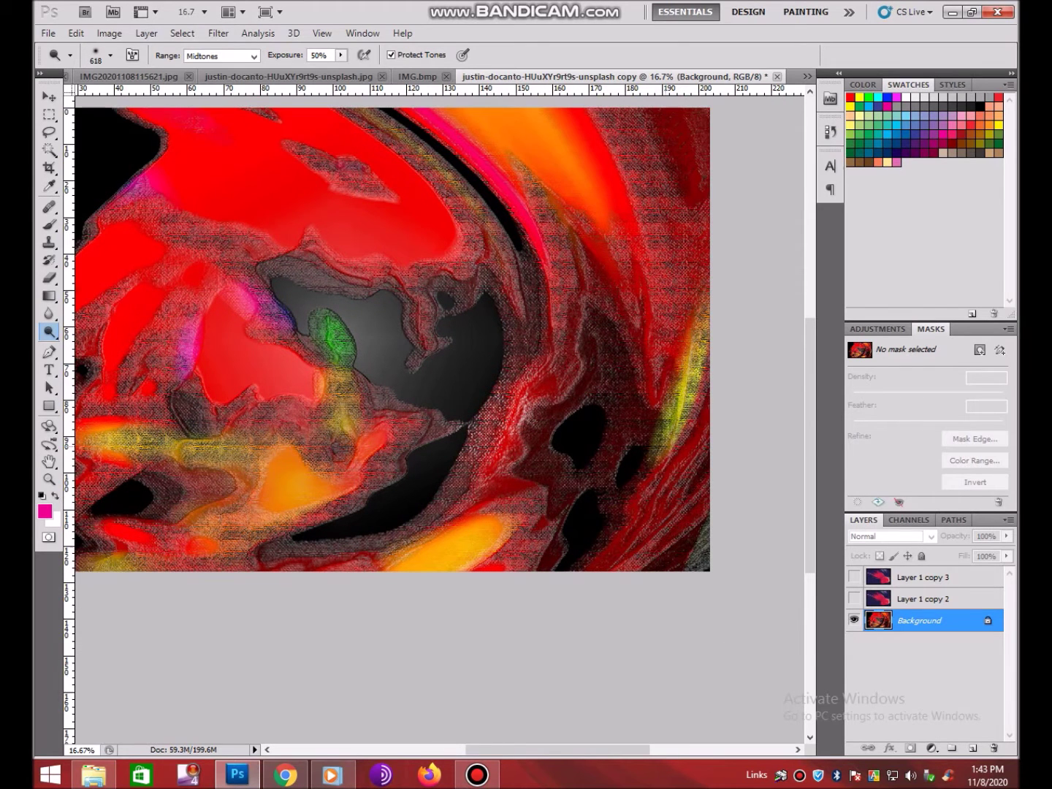
{"action": "scroll", "coordinate": [387, 424], "scroll_direction": "up", "scroll_amount": 1}
{"action": "scroll", "coordinate": [387, 425], "scroll_direction": "up", "scroll_amount": 4}
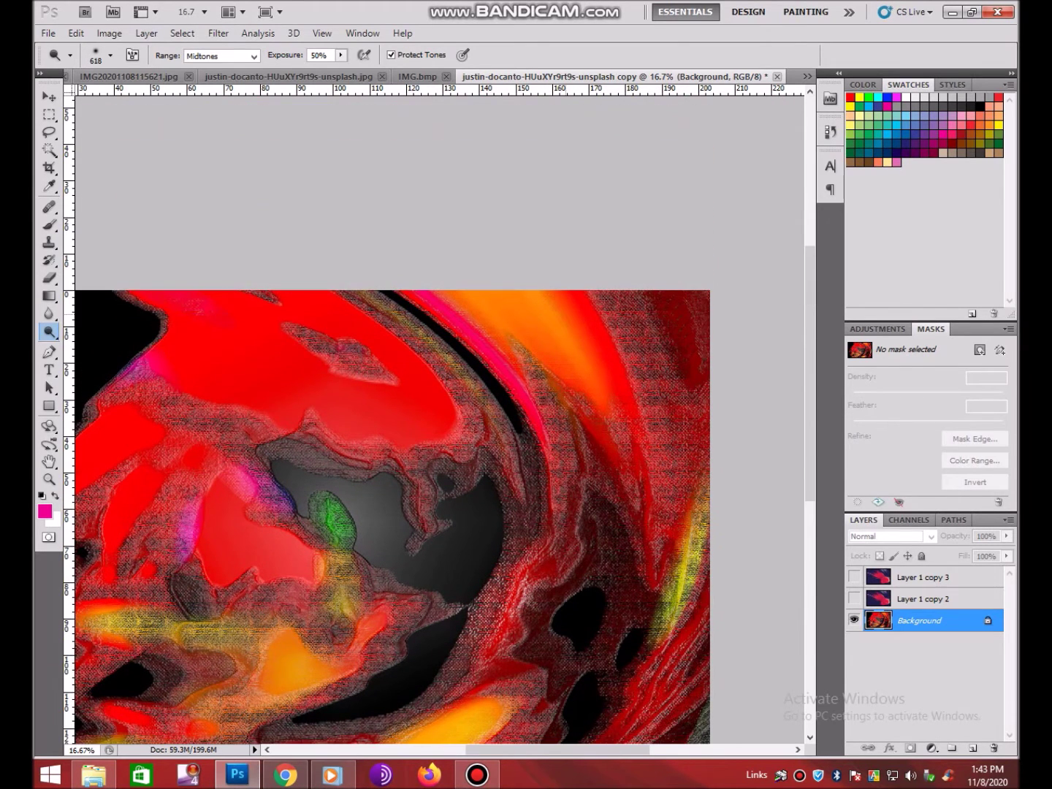
{"action": "scroll", "coordinate": [439, 431], "scroll_direction": "down", "scroll_amount": 3}
{"action": "scroll", "coordinate": [439, 431], "scroll_direction": "left", "scroll_amount": 3}
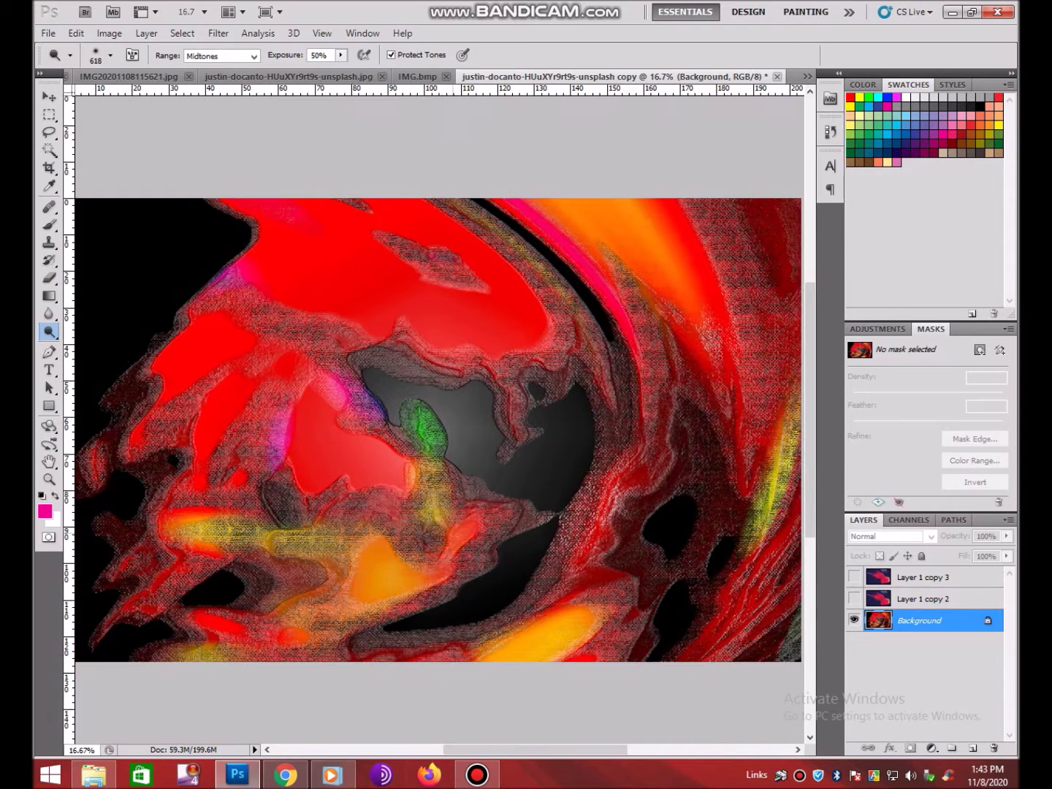
{"action": "mouse_move", "coordinate": [468, 556]}
{"action": "left_mouse_down"}
{"action": "mouse_move", "coordinate": [365, 513]}
{"action": "mouse_move", "coordinate": [296, 521]}
{"action": "left_mouse_up"}
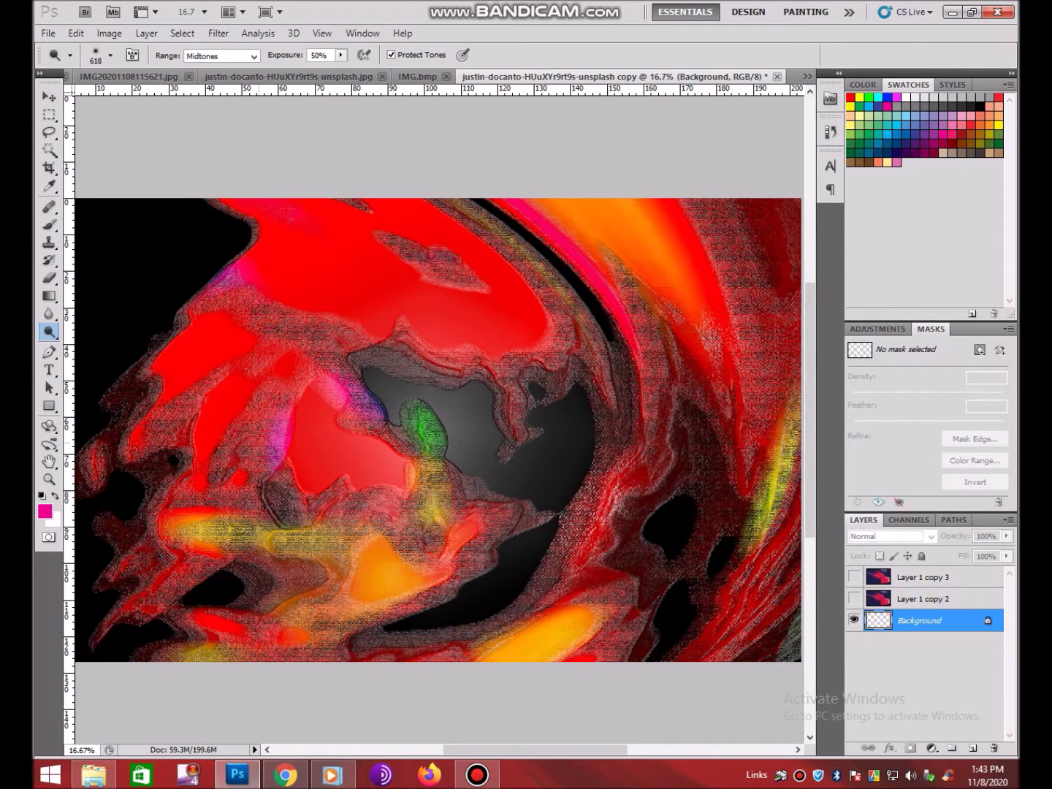
{"action": "left_click_drag", "start_coordinate": [230, 502], "coordinate": [215, 468]}
{"action": "mouse_move", "coordinate": [250, 539]}
{"action": "left_mouse_down"}
{"action": "mouse_move", "coordinate": [398, 602]}
{"action": "mouse_move", "coordinate": [435, 560]}
{"action": "left_mouse_up"}
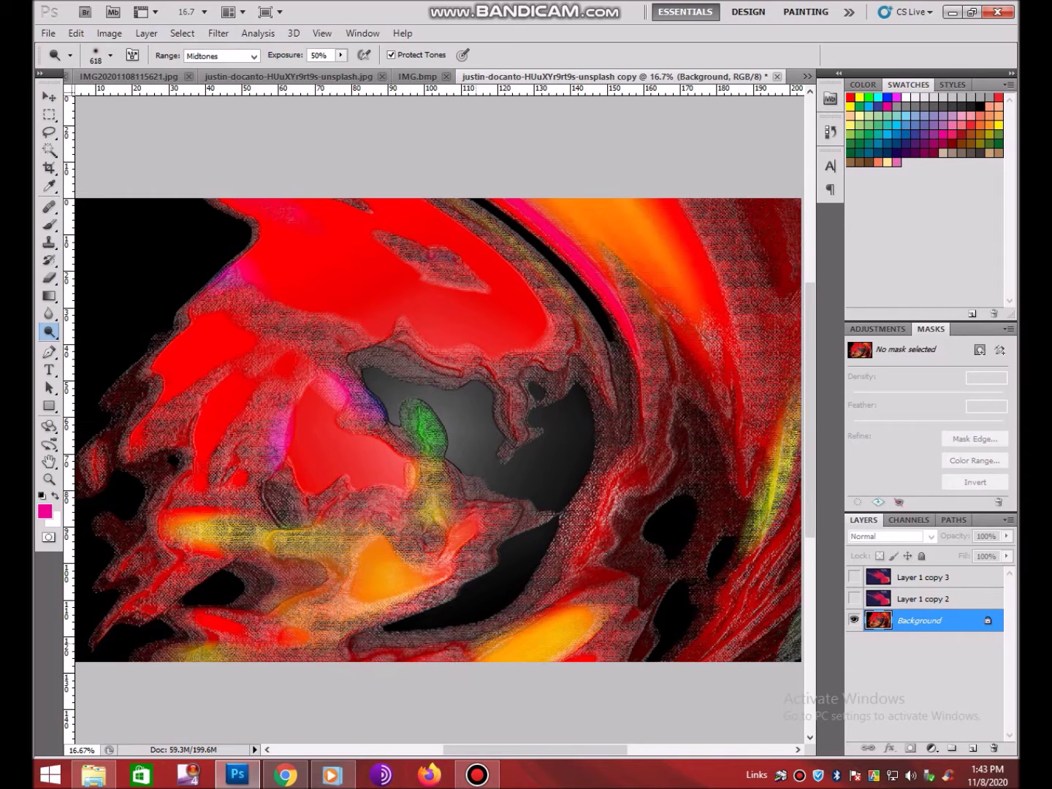
Step: Switch to the Burn tool at 463 px and darken around the green blob
{"action": "right_click", "coordinate": [49, 332]}
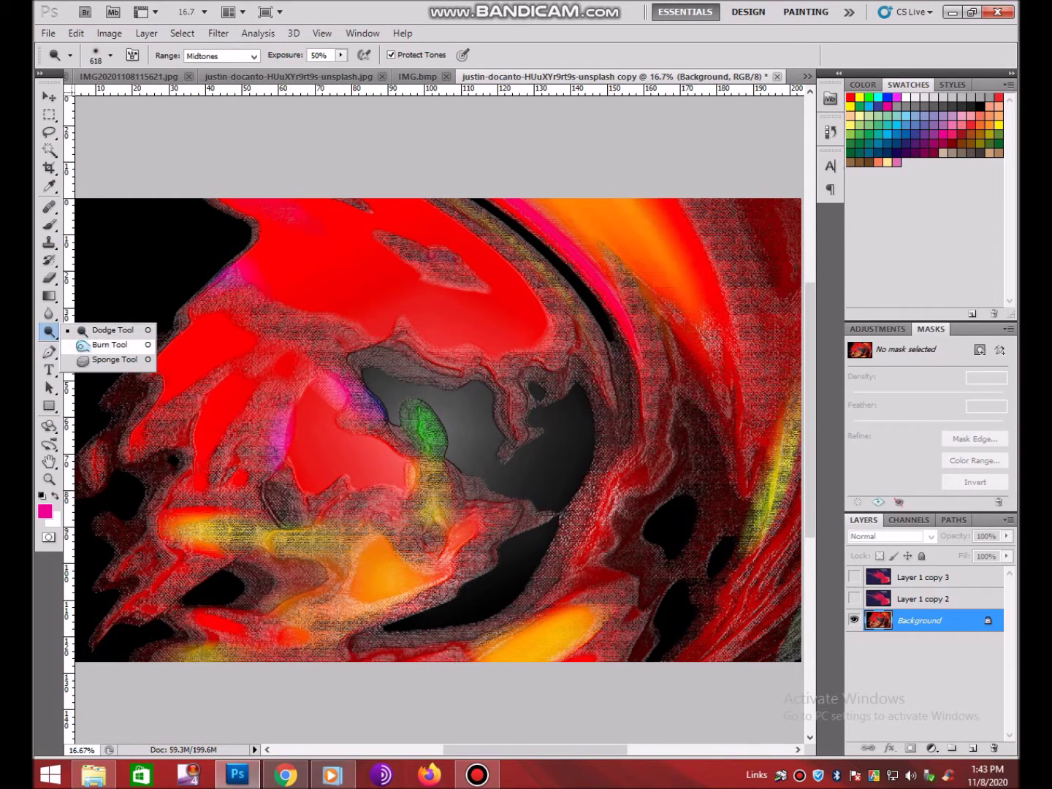
{"action": "left_click", "coordinate": [109, 345]}
{"action": "right_click", "coordinate": [545, 562]}
{"action": "type", "text": "288"}
{"action": "key", "text": "Return"}
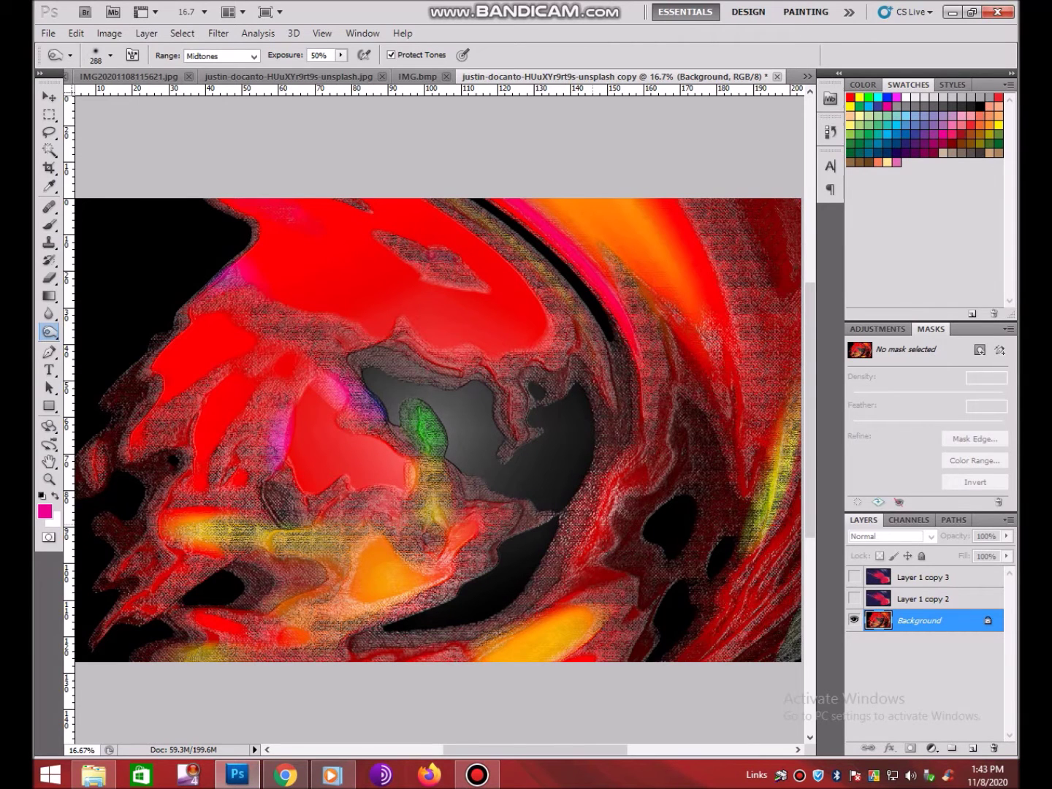
{"action": "right_click", "coordinate": [595, 461]}
{"action": "type", "text": "463"}
{"action": "key", "text": "Return"}
{"action": "left_click_drag", "start_coordinate": [391, 365], "coordinate": [454, 442]}
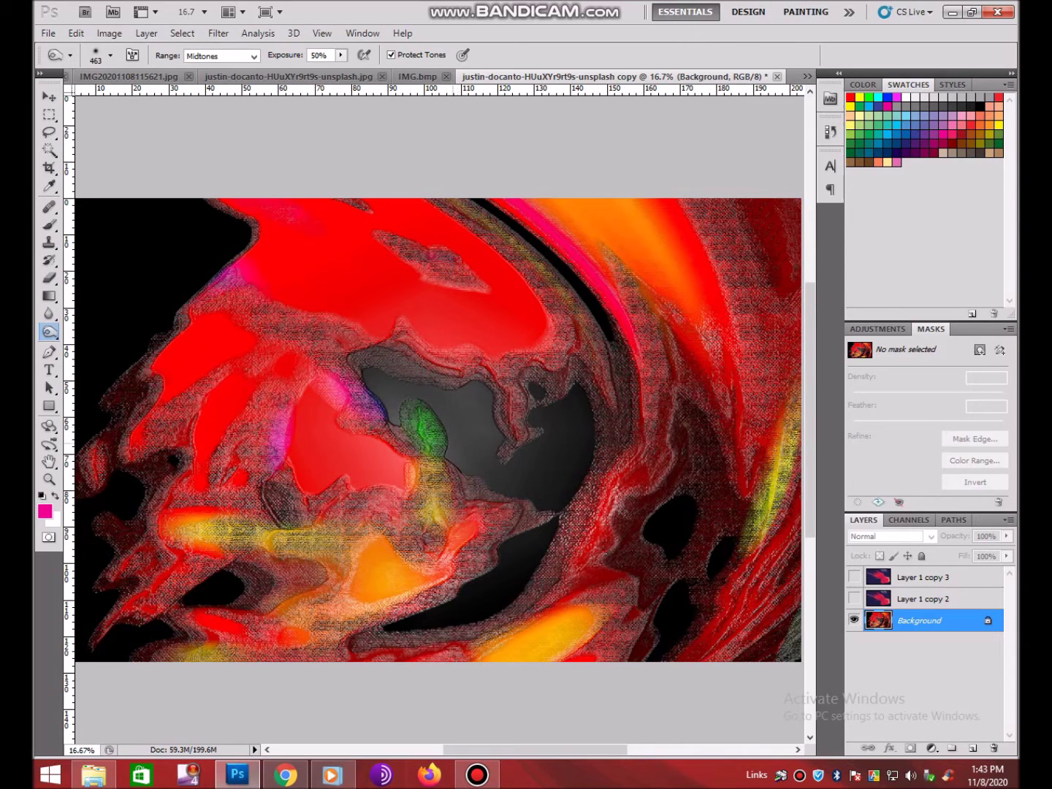
{"action": "left_click", "coordinate": [451, 582]}
{"action": "left_click_drag", "start_coordinate": [554, 559], "coordinate": [571, 530]}
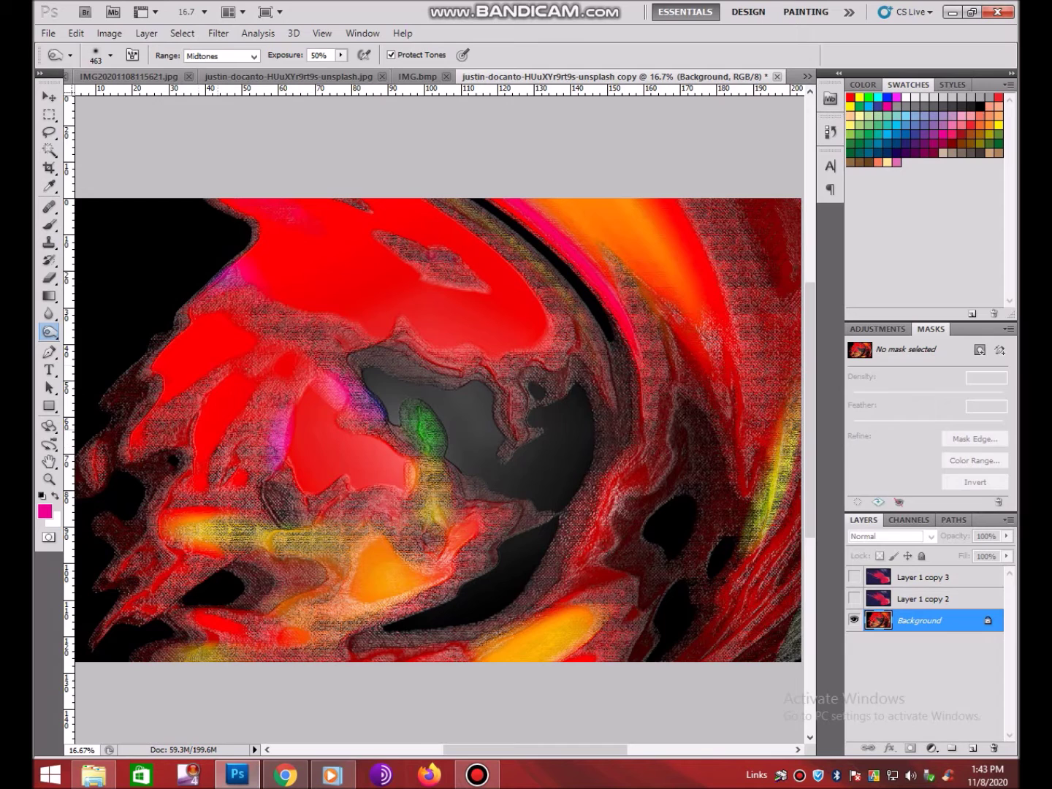
Step: With an 813 px burn brush, darken the right band, lower-left swirl, bottom and right edge
{"action": "right_click", "coordinate": [197, 319]}
{"action": "left_click_drag", "start_coordinate": [341, 349], "coordinate": [352, 349]}
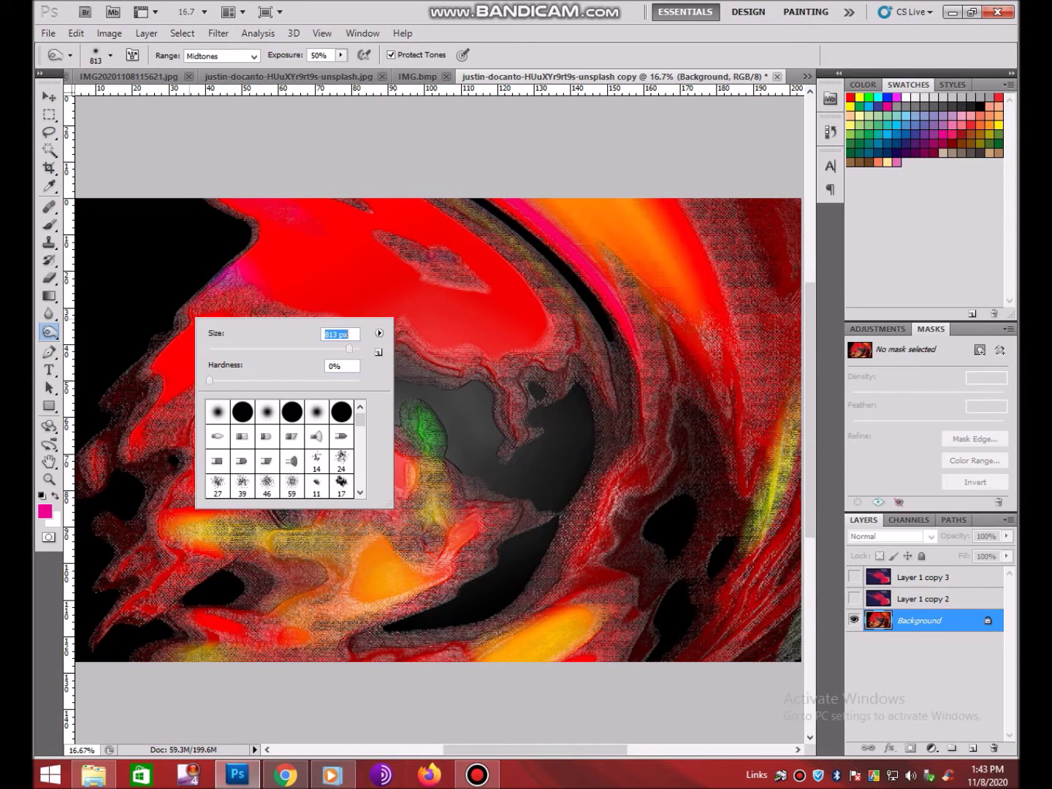
{"action": "key", "text": "Return"}
{"action": "left_click_drag", "start_coordinate": [207, 296], "coordinate": [154, 358]}
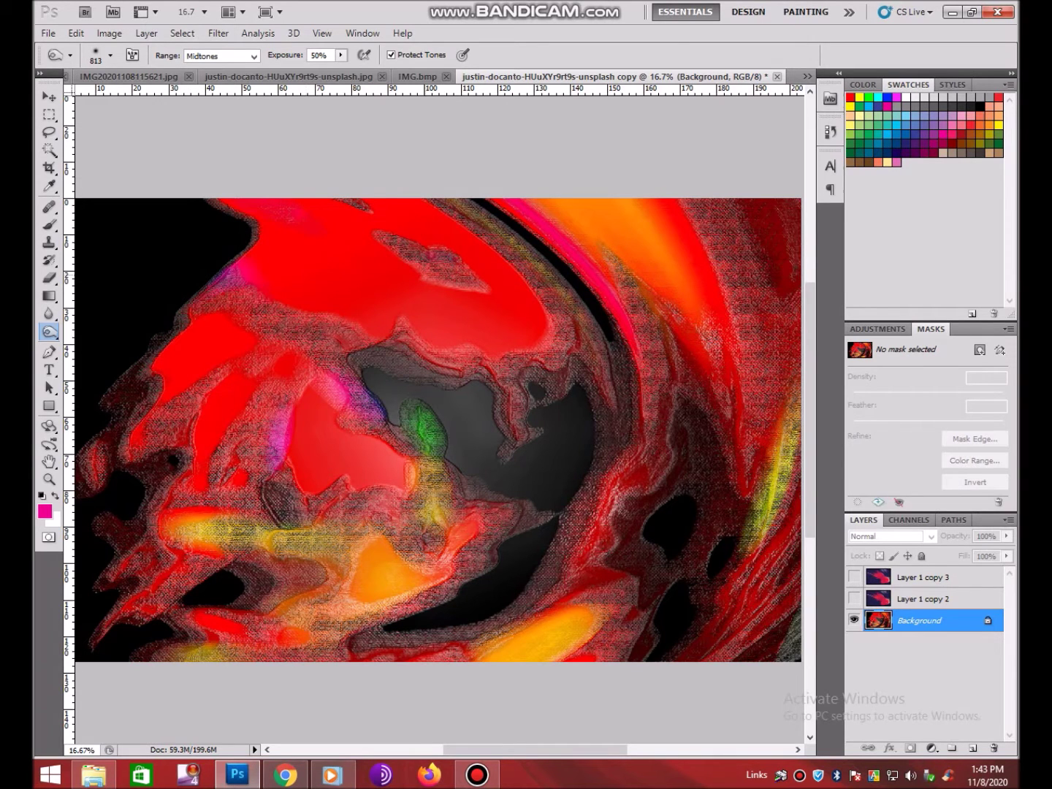
{"action": "left_click_drag", "start_coordinate": [555, 293], "coordinate": [504, 622]}
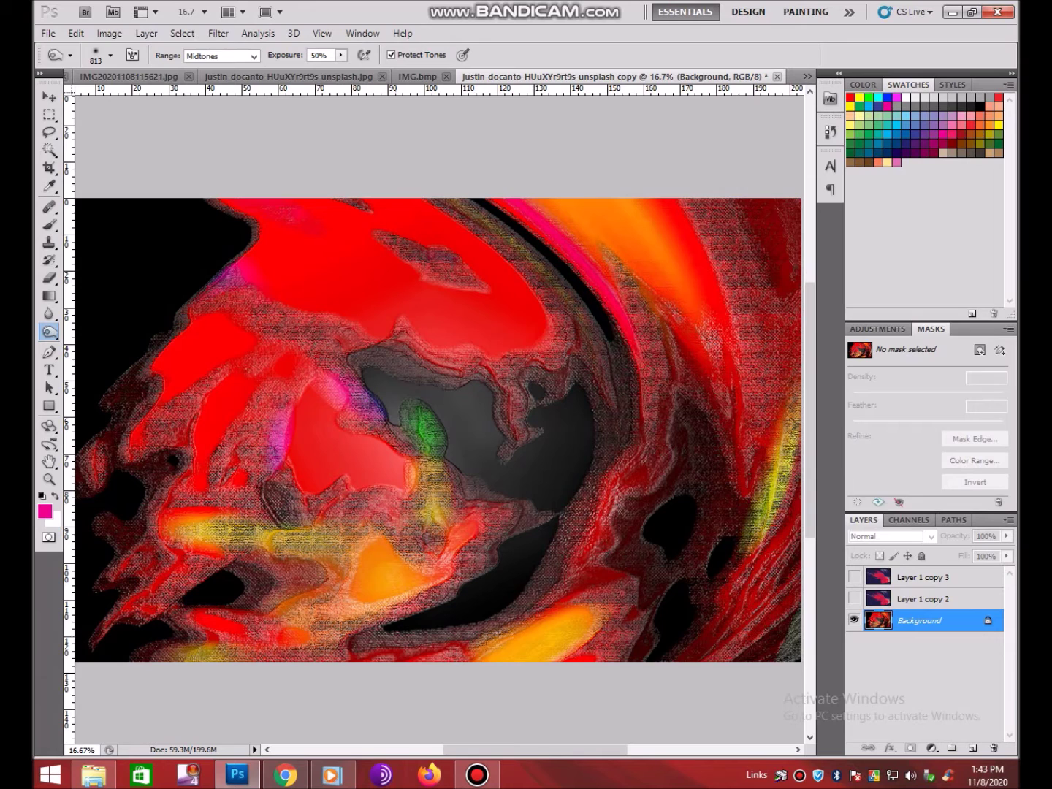
{"action": "left_click_drag", "start_coordinate": [197, 640], "coordinate": [336, 512]}
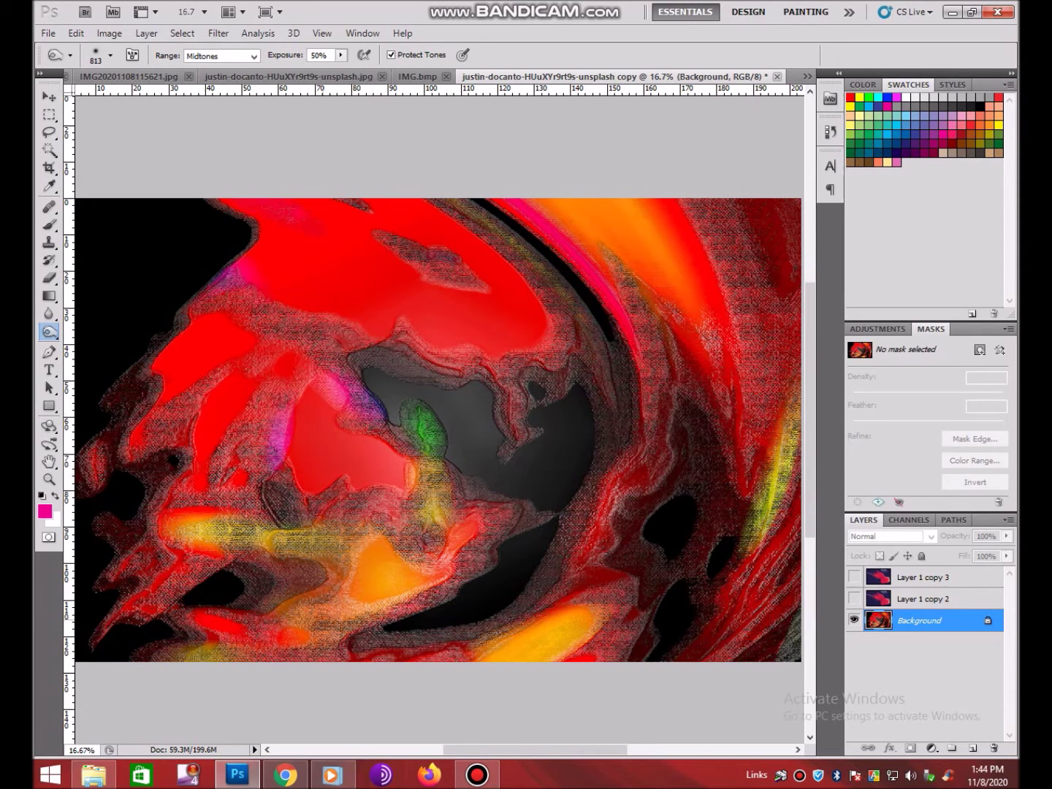
{"action": "left_click_drag", "start_coordinate": [131, 476], "coordinate": [219, 559]}
{"action": "left_click_drag", "start_coordinate": [179, 647], "coordinate": [340, 657]}
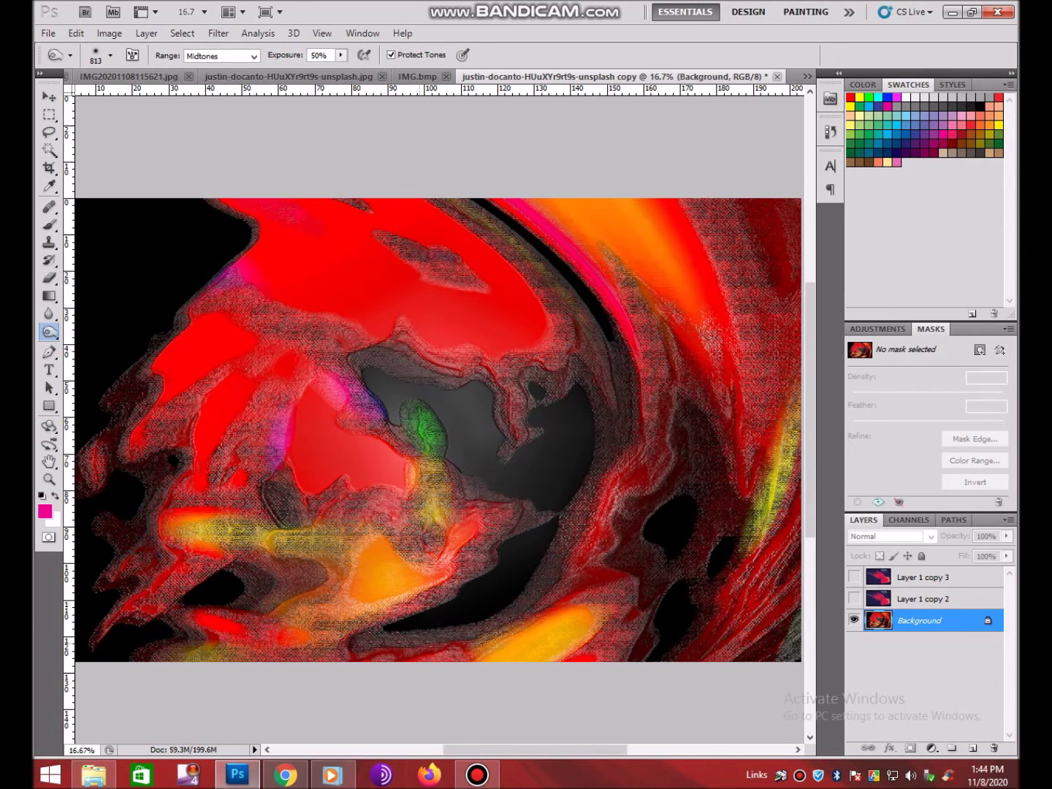
{"action": "mouse_move", "coordinate": [731, 445]}
{"action": "left_mouse_down"}
{"action": "mouse_move", "coordinate": [775, 491]}
{"action": "mouse_move", "coordinate": [753, 629]}
{"action": "left_mouse_up"}
{"action": "left_click_drag", "start_coordinate": [771, 394], "coordinate": [775, 518]}
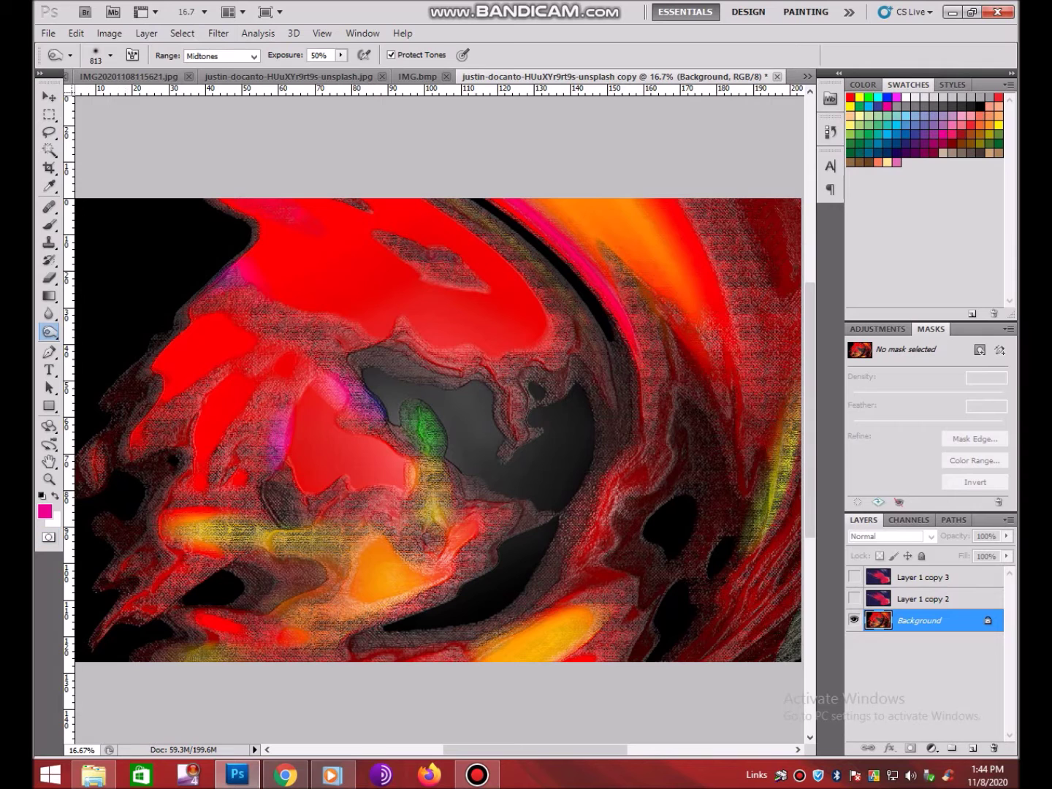
Step: Apply Color Balance of -100, +57, +52 to shift the swirl toward teal
{"action": "key", "text": "z"}
{"action": "key", "text": "ctrl+minus"}
{"action": "key", "text": "ctrl+b"}
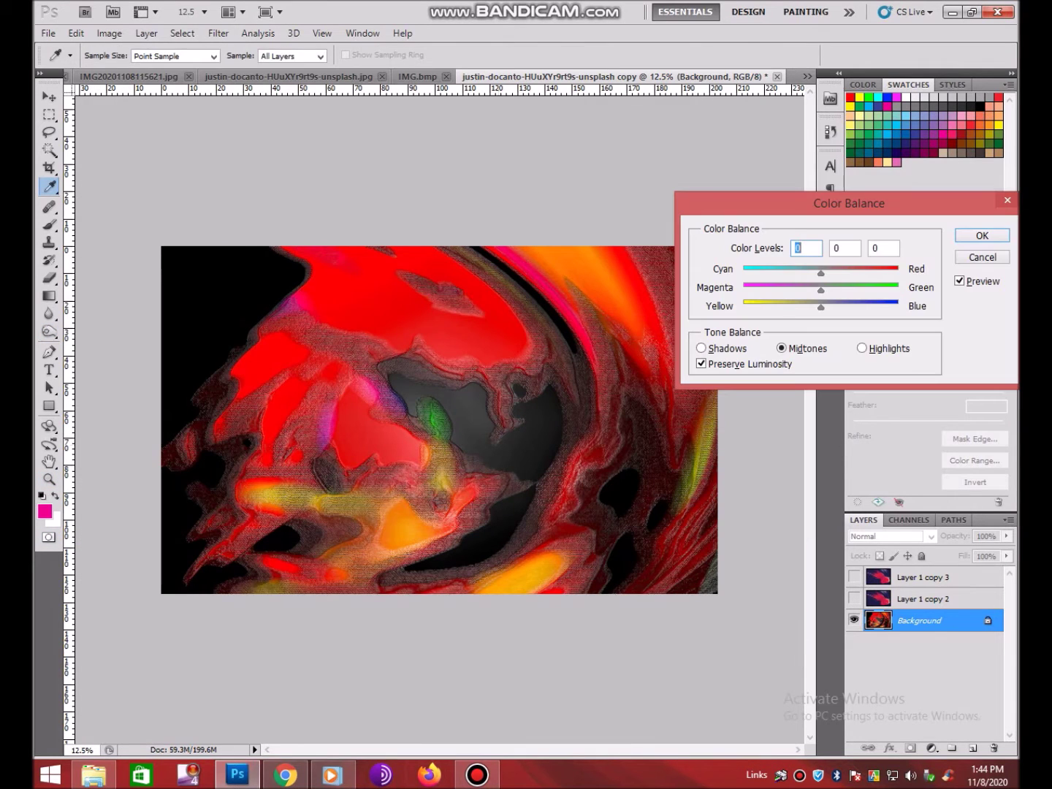
{"action": "type", "text": "-10"}
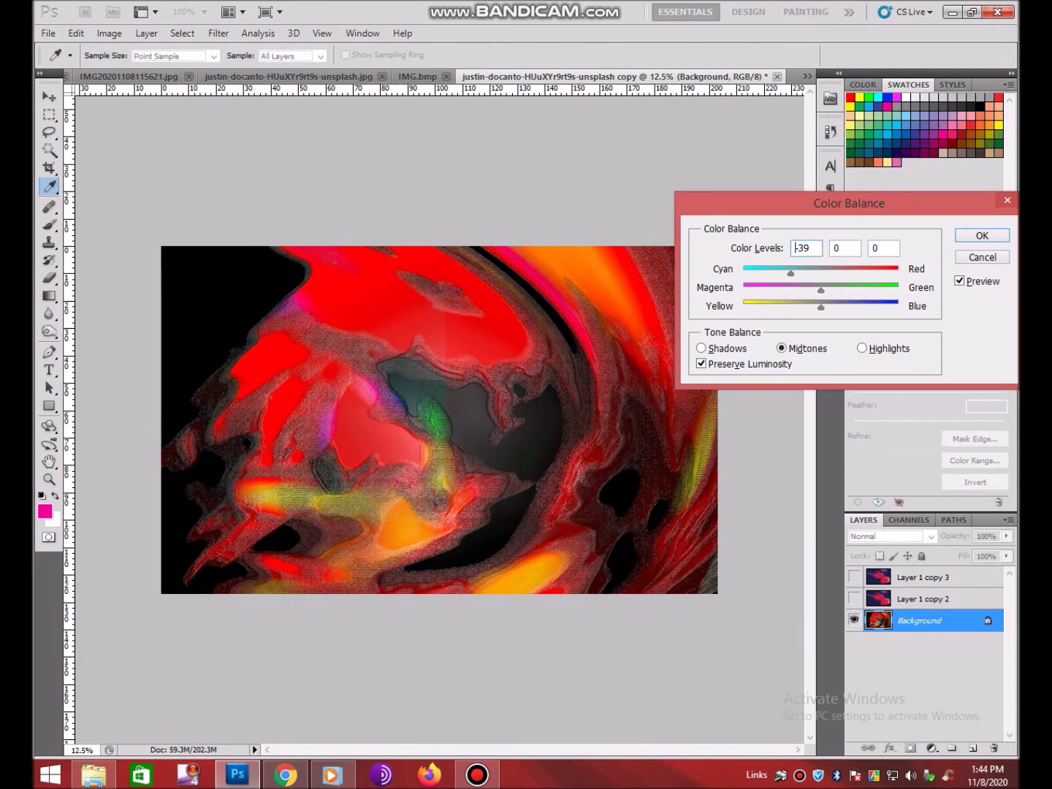
{"action": "type", "text": "0"}
{"action": "left_click_drag", "start_coordinate": [819, 307], "coordinate": [860, 307]}
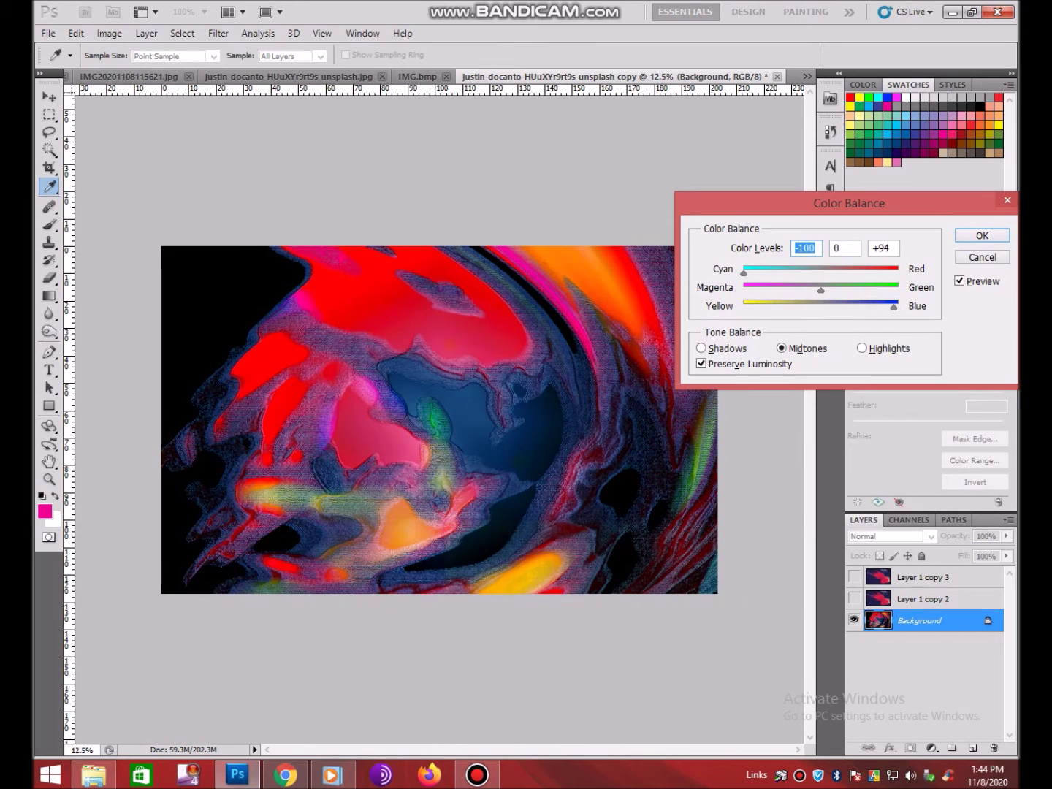
{"action": "key", "text": "Tab"}
{"action": "key", "text": "Tab"}
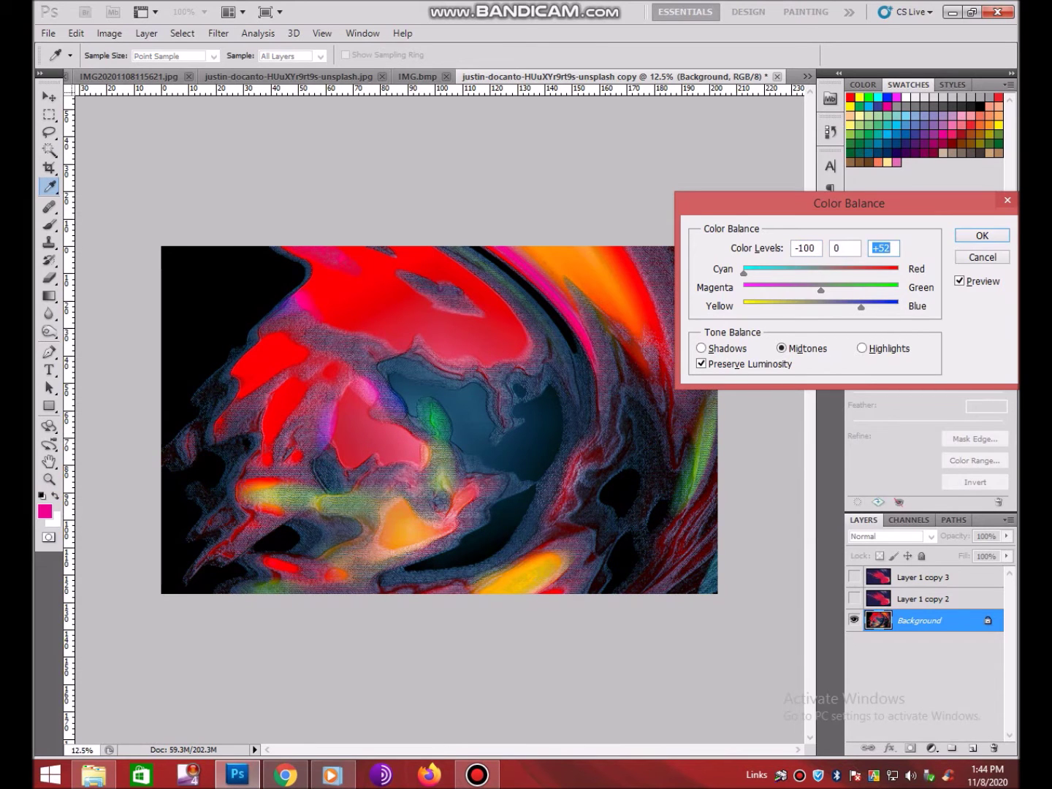
{"action": "left_click_drag", "start_coordinate": [820, 291], "coordinate": [865, 292]}
{"action": "key", "text": "shift+Tab"}
{"action": "left_click", "coordinate": [983, 234]}
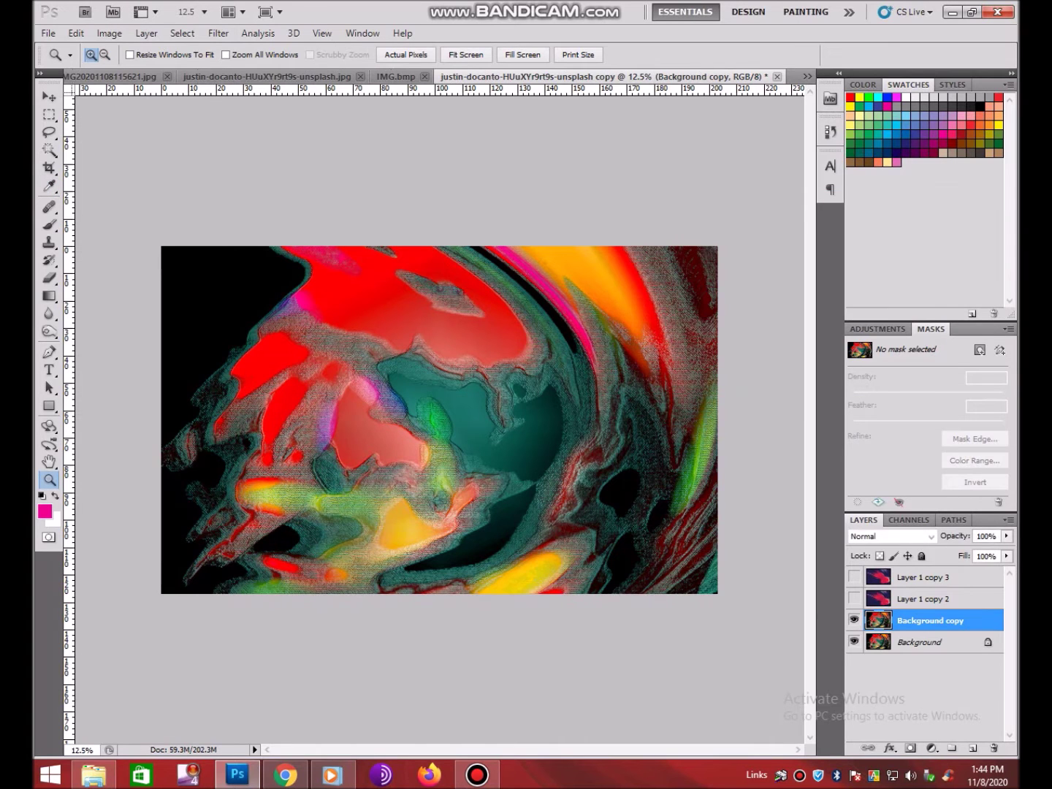
Step: Apply Levels with input black 25, gamma 1.26 and output white 220
{"action": "key", "text": "ctrl+l"}
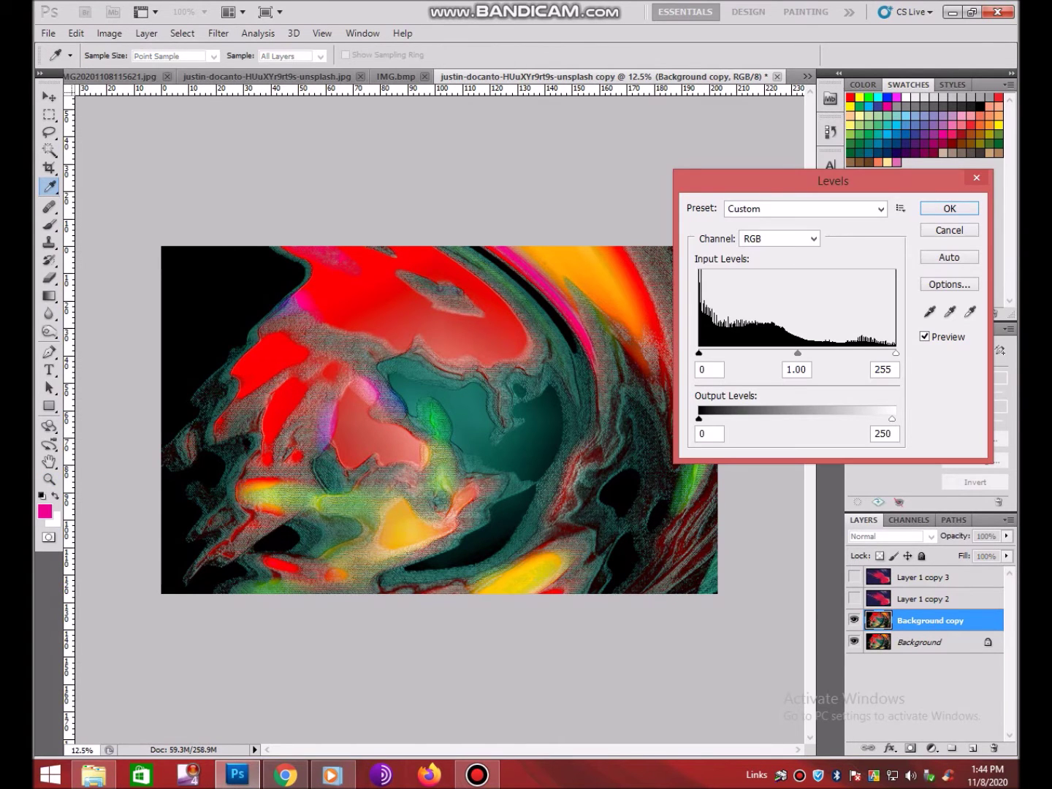
{"action": "key", "text": "shift+Down"}
{"action": "key", "text": "shift+Down"}
{"action": "key", "text": "shift+Down"}
{"action": "left_click_drag", "start_coordinate": [798, 353], "coordinate": [782, 353]}
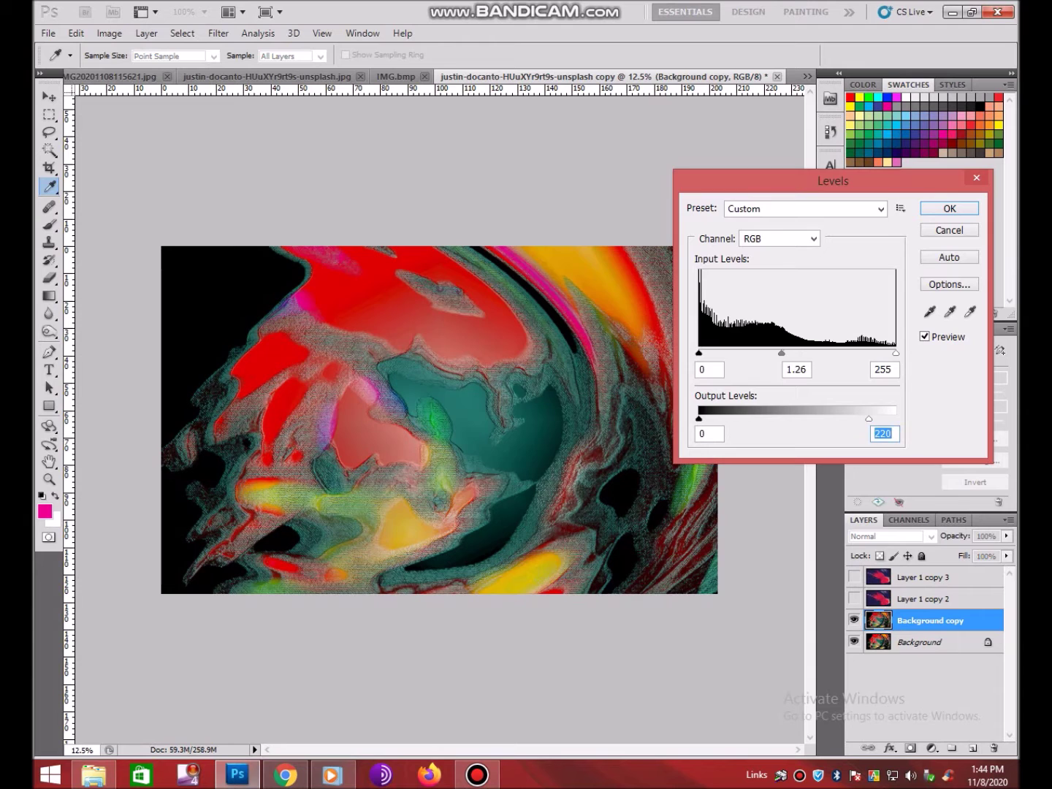
{"action": "left_click_drag", "start_coordinate": [700, 353], "coordinate": [719, 353]}
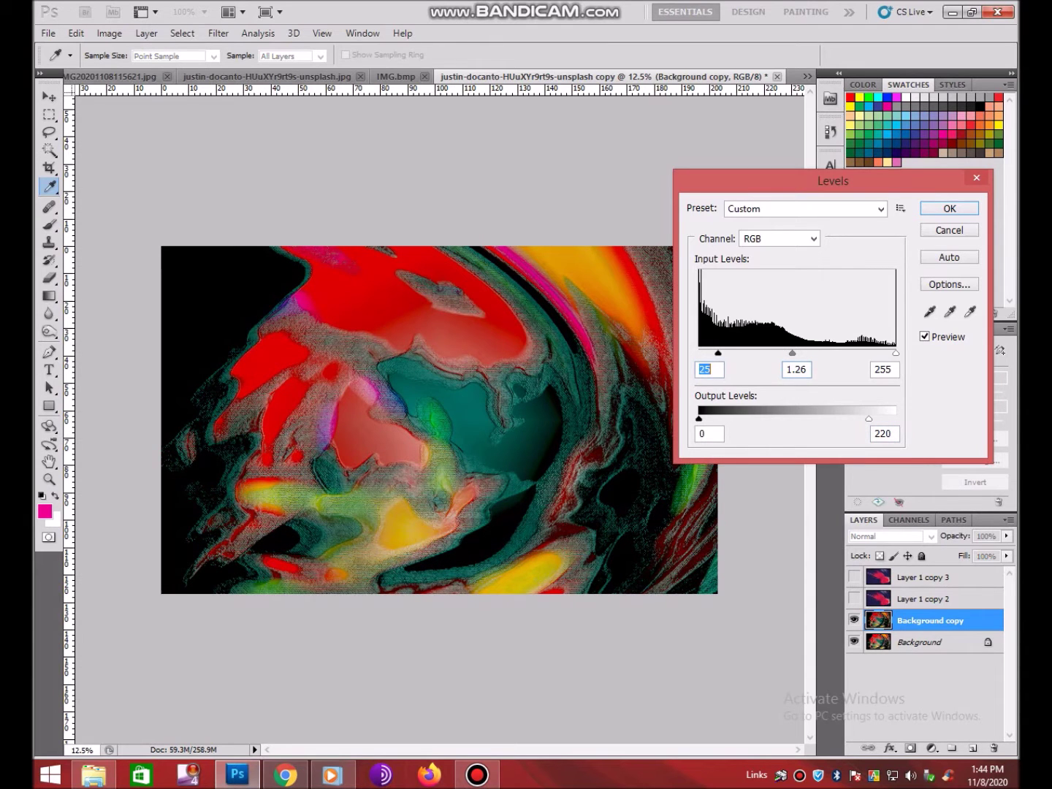
{"action": "key", "text": "Return"}
{"action": "key", "text": "z"}
Step: Duplicate the layer twice and make Background copy 3 visible
{"action": "left_click", "coordinate": [409, 453]}
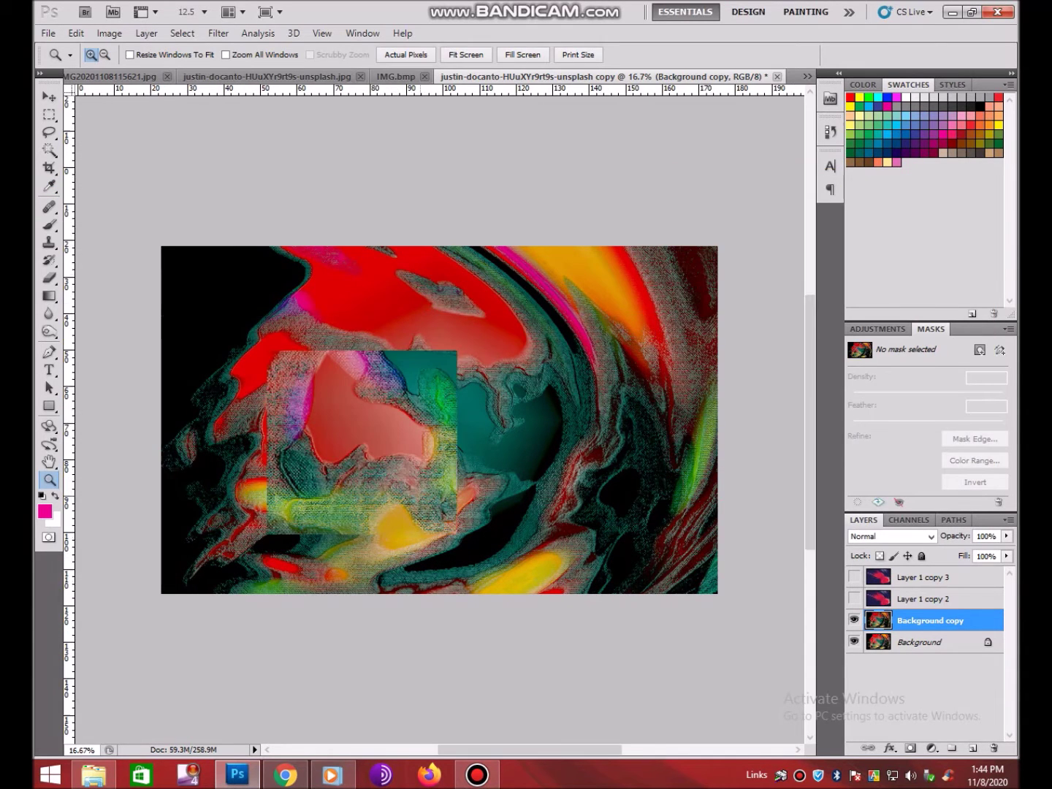
{"action": "key", "text": "ctrl+minus"}
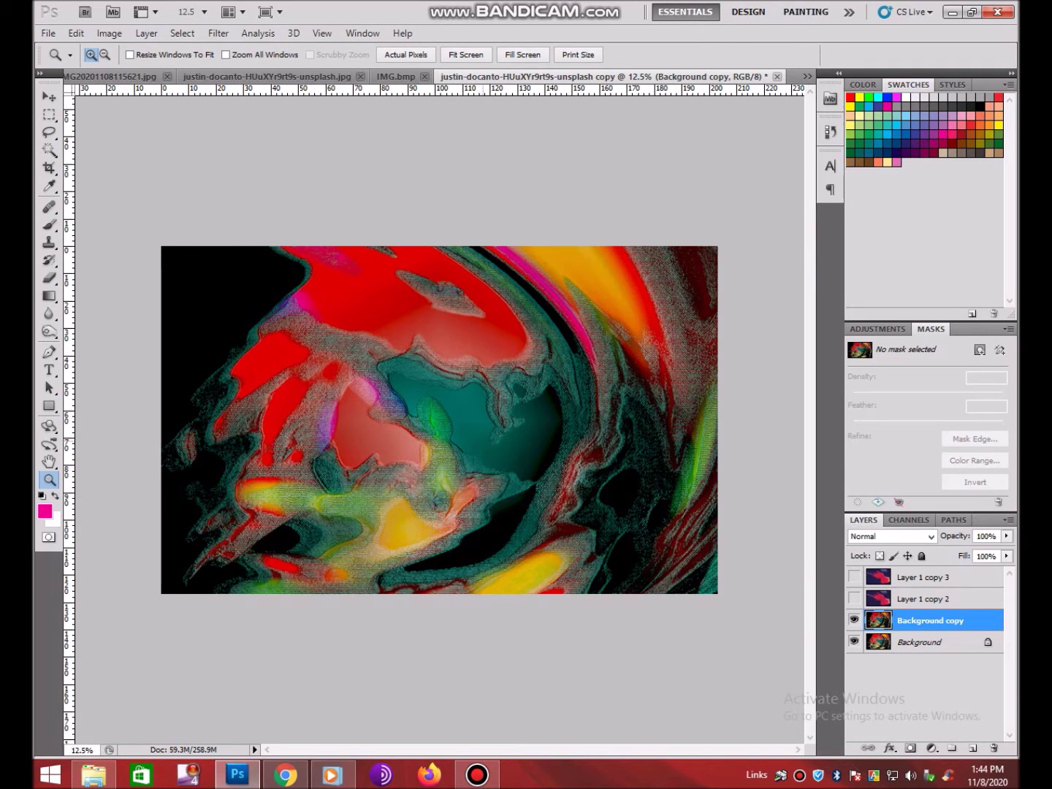
{"action": "key", "text": "ctrl+j"}
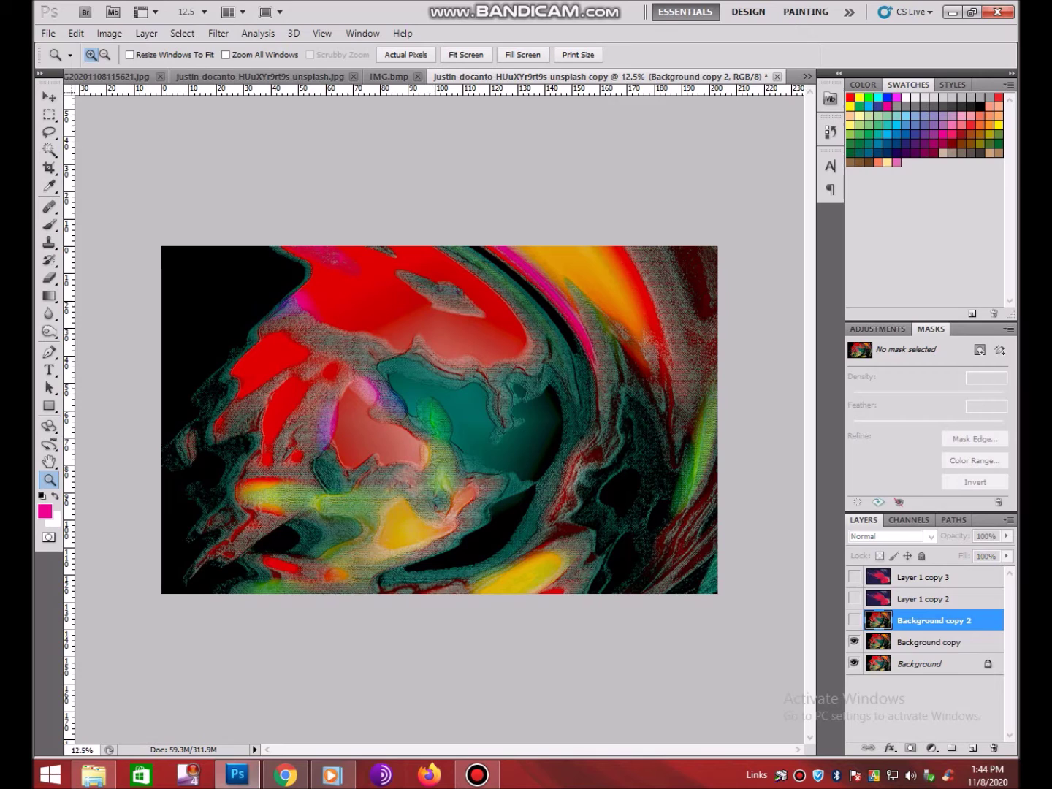
{"action": "key", "text": "ctrl+j"}
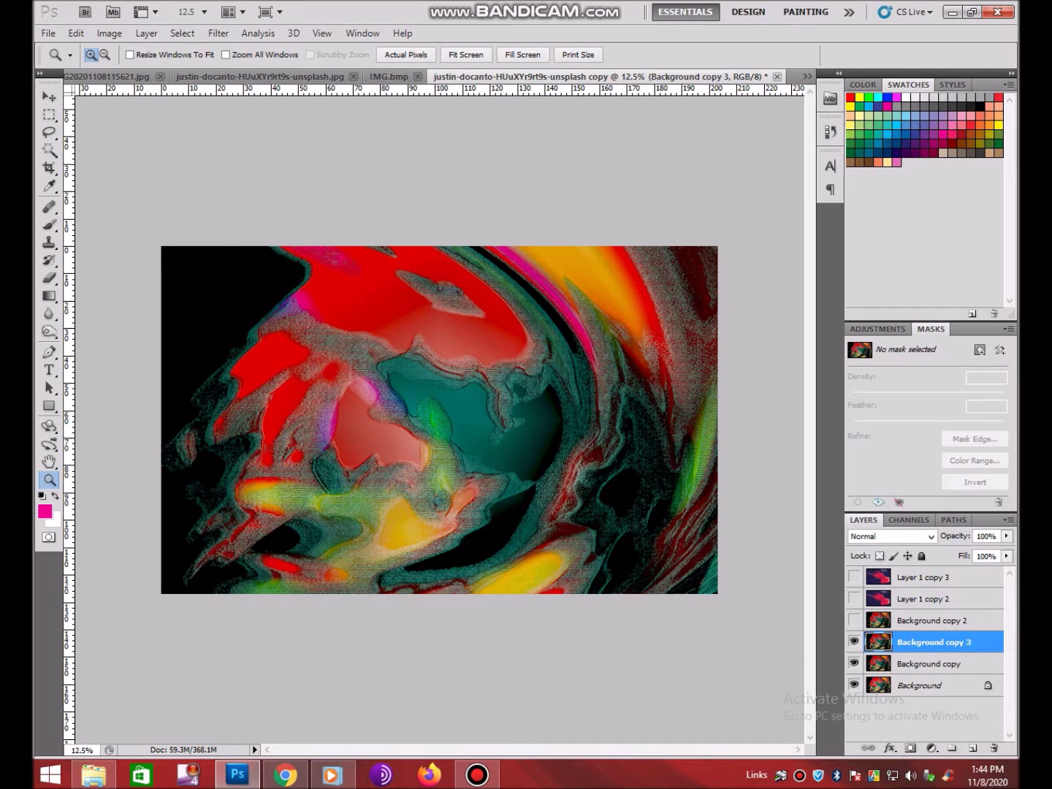
{"action": "left_click", "coordinate": [854, 641]}
Step: Lasso the right part of the image and feather the selection by 5 pixels
{"action": "left_click", "coordinate": [50, 132]}
{"action": "left_click", "coordinate": [110, 132]}
{"action": "left_click_drag", "start_coordinate": [411, 266], "coordinate": [457, 450]}
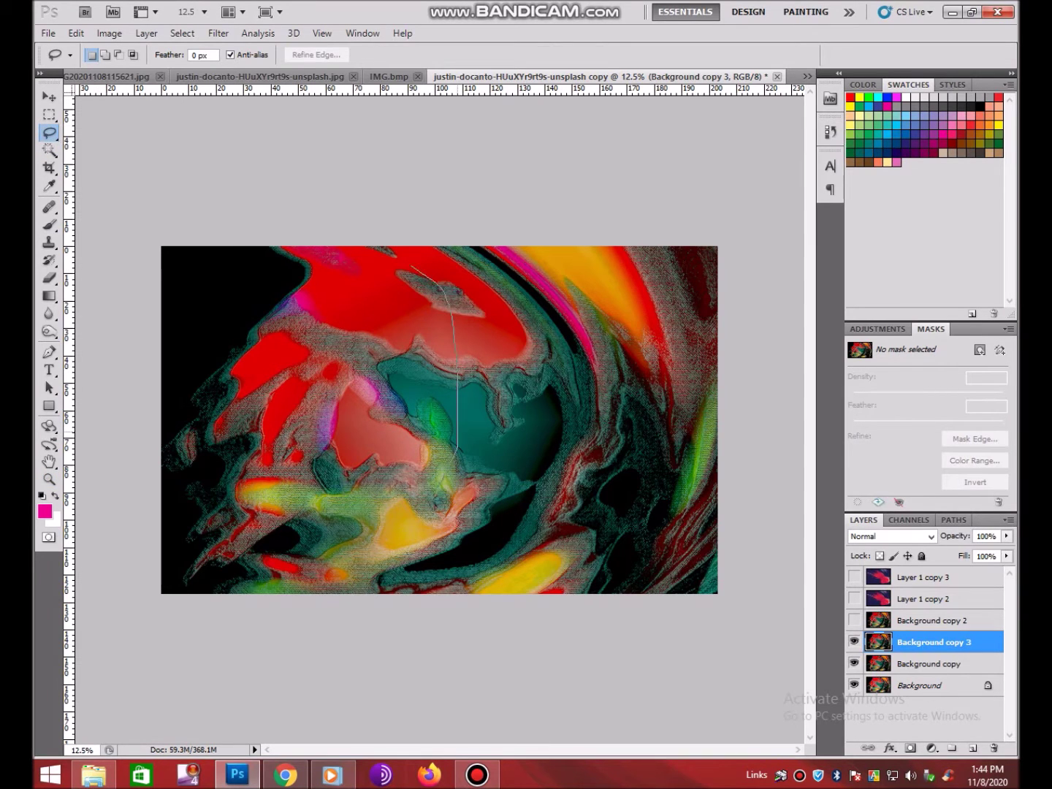
{"action": "left_click_drag", "start_coordinate": [496, 594], "coordinate": [502, 309]}
{"action": "right_click", "coordinate": [492, 319]}
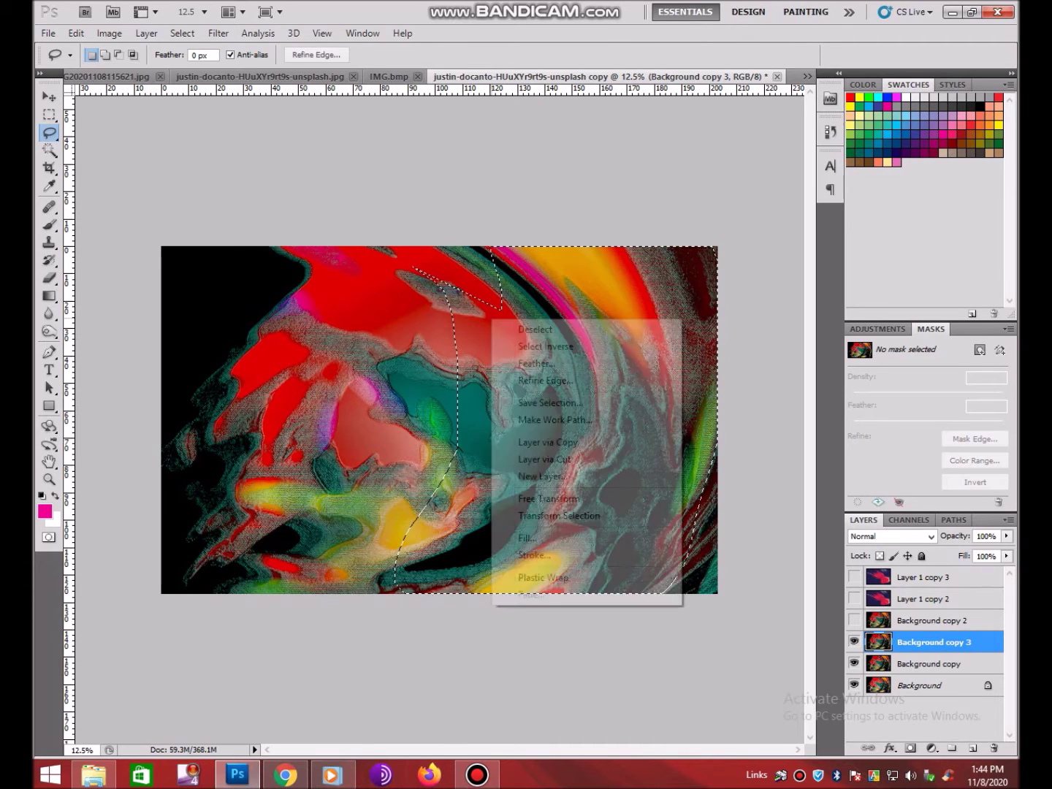
{"action": "left_click", "coordinate": [537, 363]}
{"action": "type", "text": "5"}
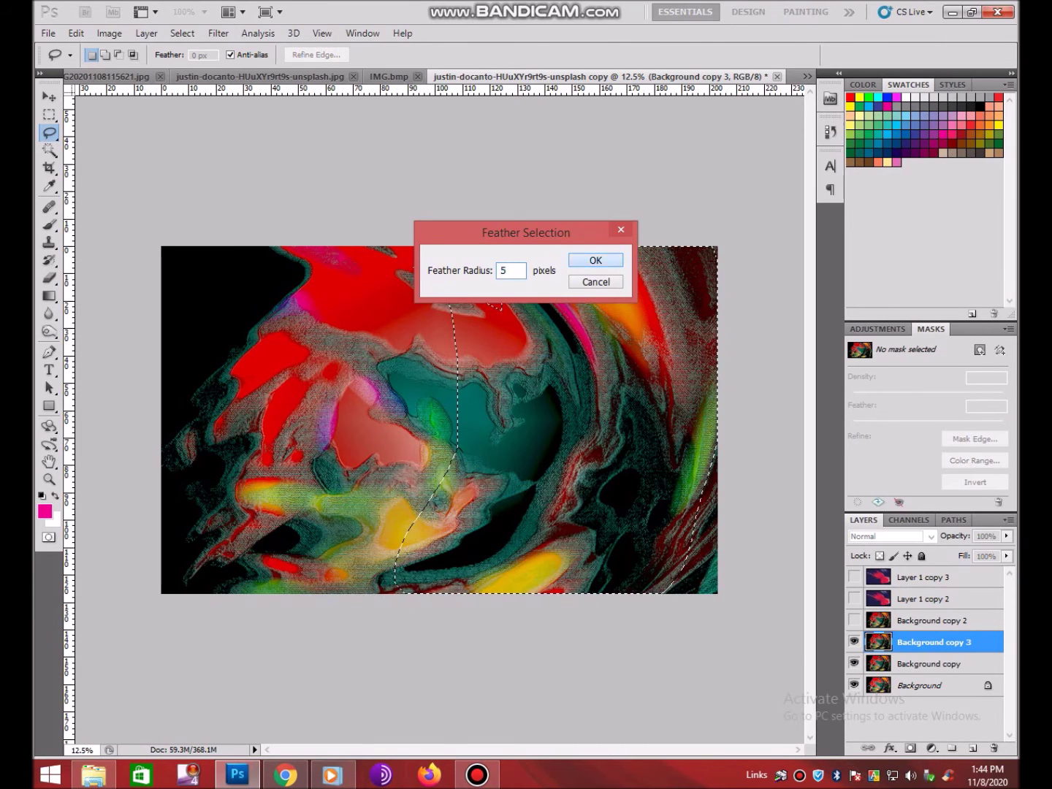
{"action": "key", "text": "Return"}
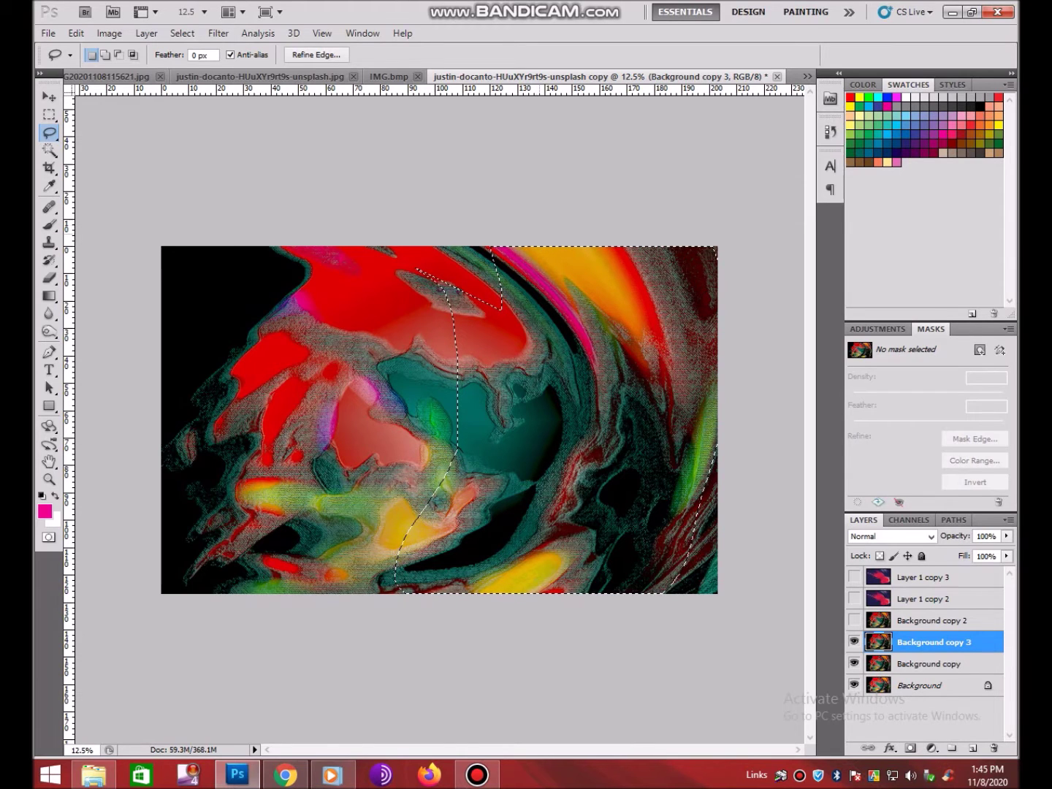
Step: Copy the selection to Layer 1, then move, rotate about -130° and enlarge it
{"action": "key", "text": "ctrl+j"}
{"action": "key", "text": "ctrl+t"}
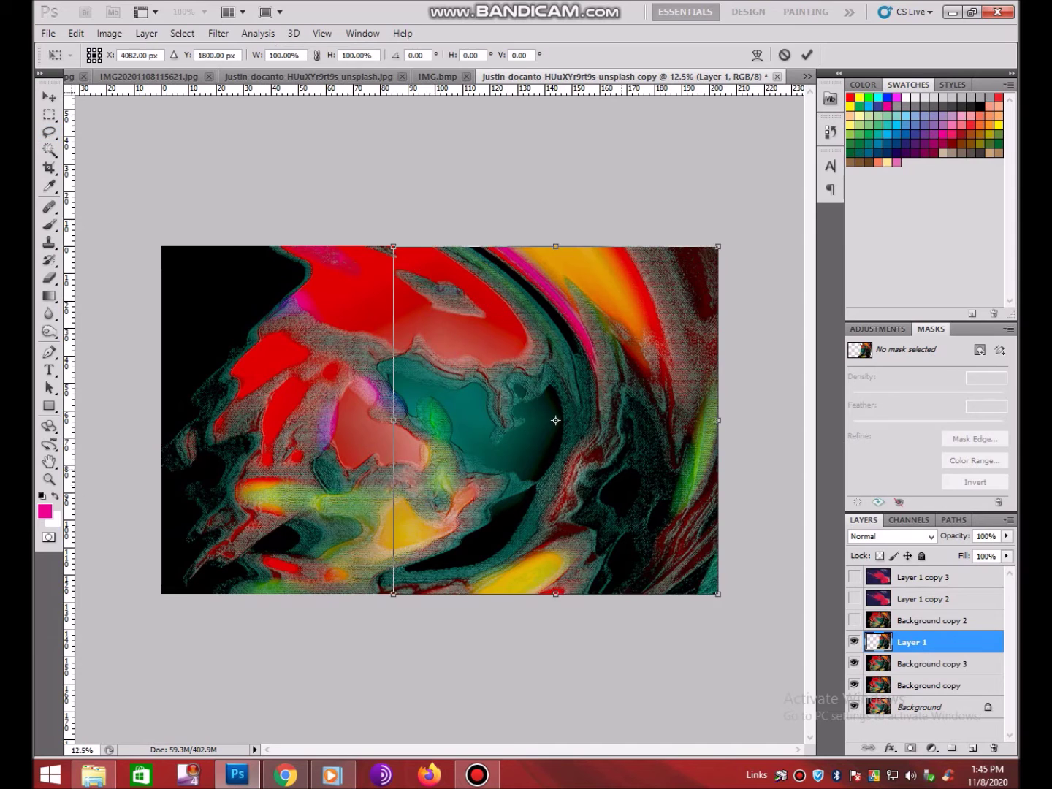
{"action": "left_click_drag", "start_coordinate": [550, 418], "coordinate": [361, 352]}
{"action": "left_click_drag", "start_coordinate": [534, 541], "coordinate": [392, 95]}
{"action": "left_click_drag", "start_coordinate": [365, 352], "coordinate": [267, 370]}
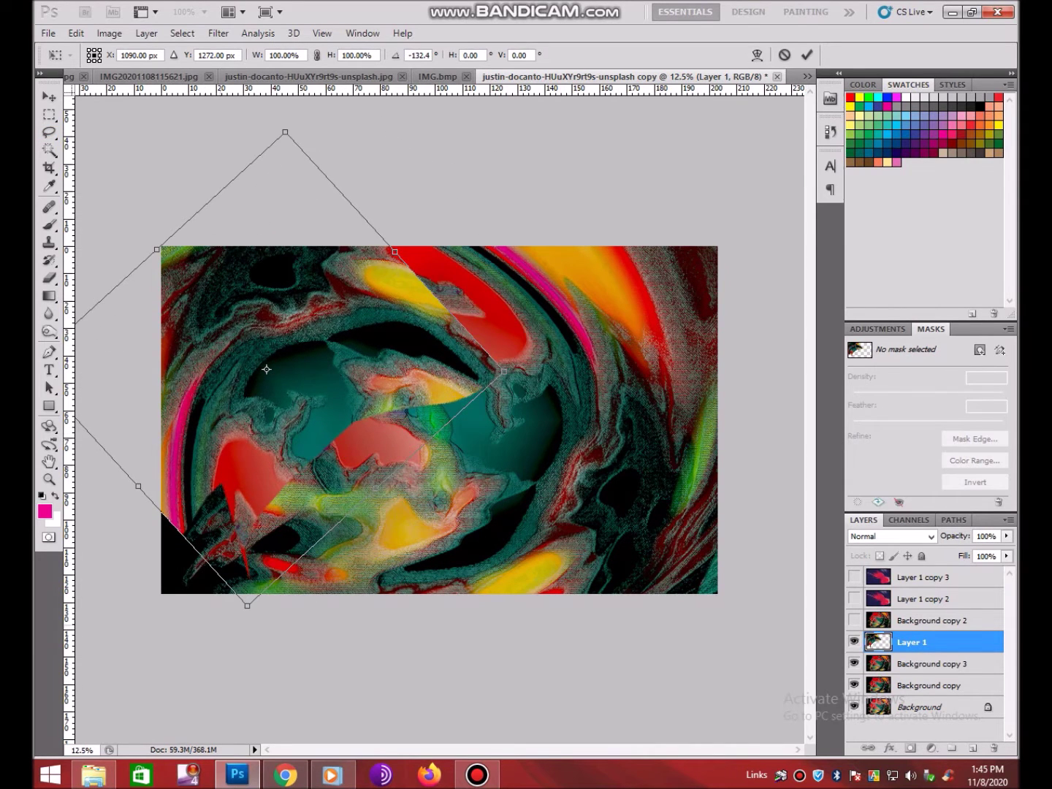
Step: Commit the transform and erase Layer 1's hard edges through the centre and lower left
{"action": "key", "text": "l"}
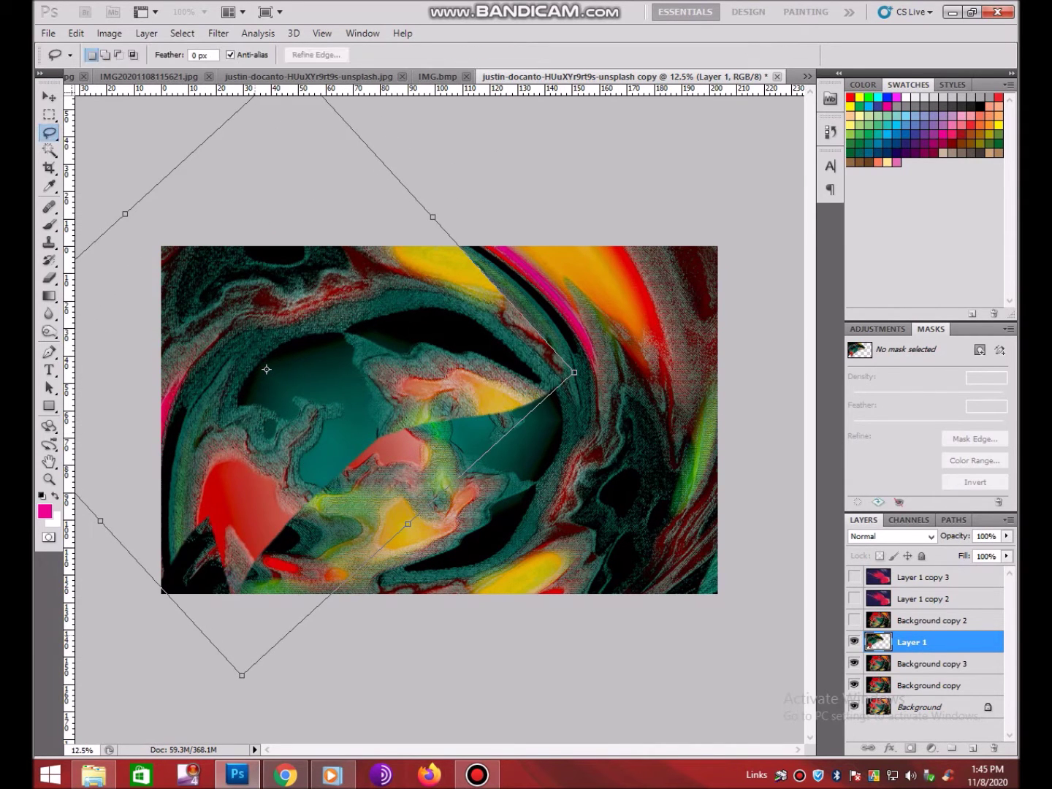
{"action": "left_click", "coordinate": [49, 277]}
{"action": "right_click", "coordinate": [49, 278]}
{"action": "left_click", "coordinate": [106, 276]}
{"action": "left_click_drag", "start_coordinate": [511, 365], "coordinate": [240, 562]}
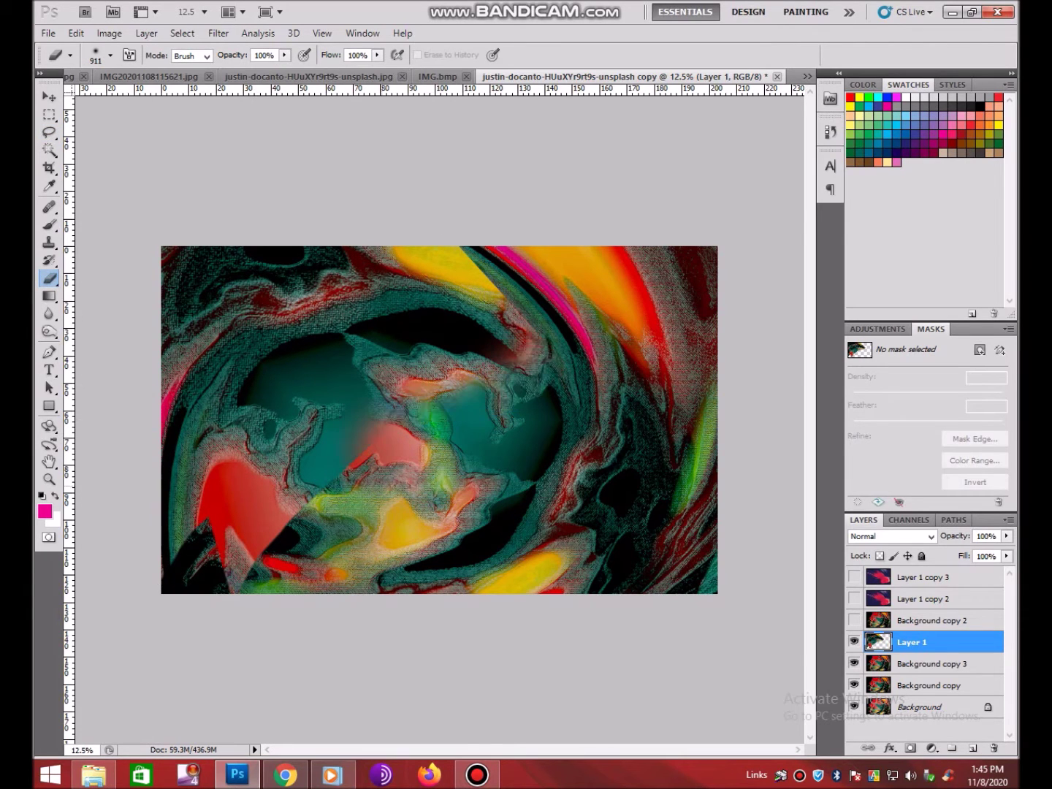
{"action": "left_click_drag", "start_coordinate": [510, 361], "coordinate": [468, 277]}
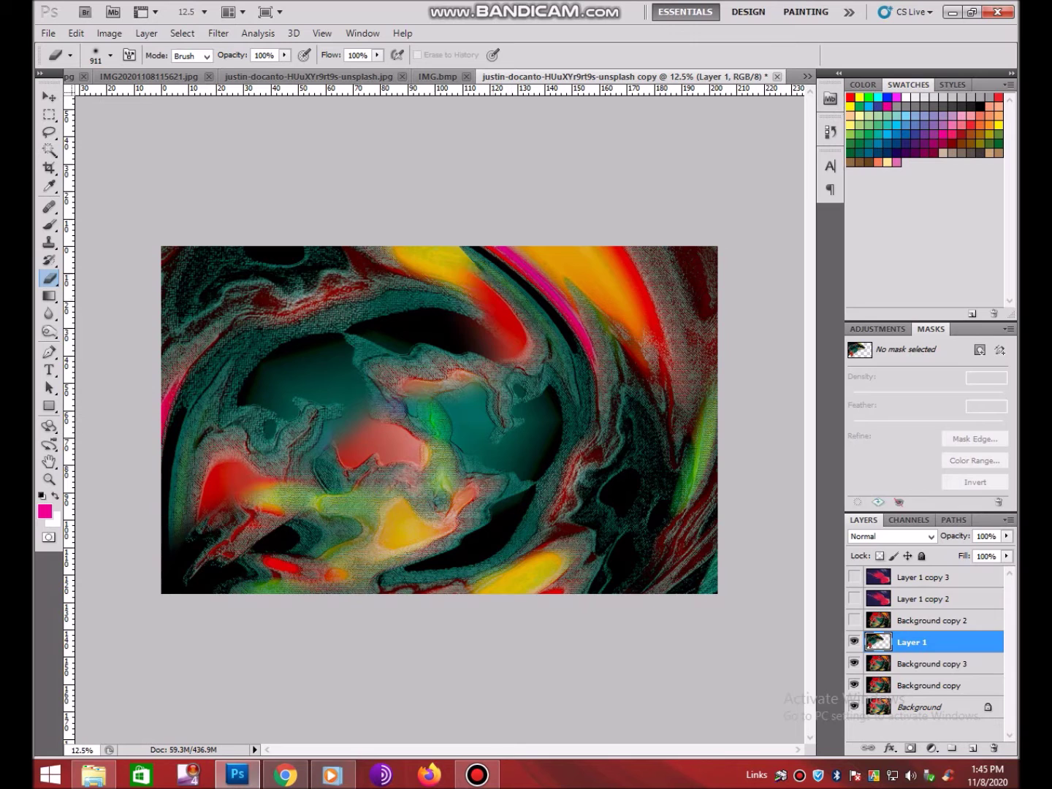
{"action": "left_click_drag", "start_coordinate": [380, 410], "coordinate": [344, 420]}
Step: Darken Layer 1's midtones slightly with Levels
{"action": "key", "text": "ctrl+l"}
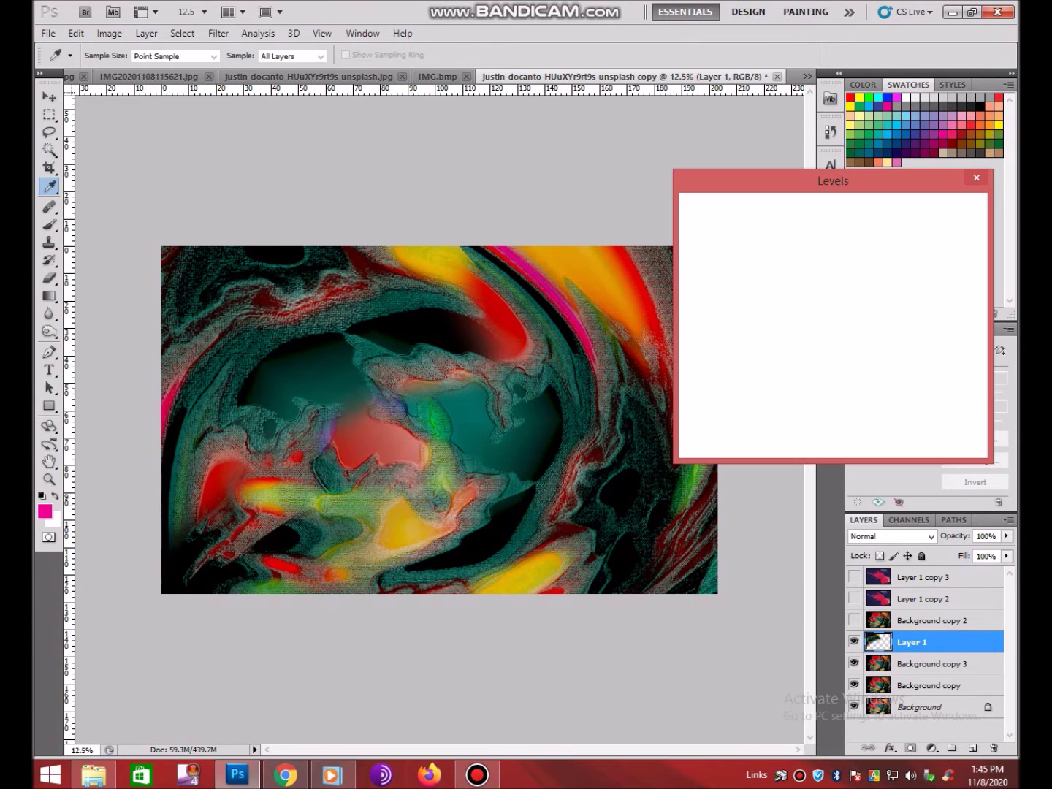
{"action": "mouse_move", "coordinate": [798, 353]}
{"action": "left_mouse_down"}
{"action": "mouse_move", "coordinate": [852, 353]}
{"action": "mouse_move", "coordinate": [792, 353]}
{"action": "left_mouse_up"}
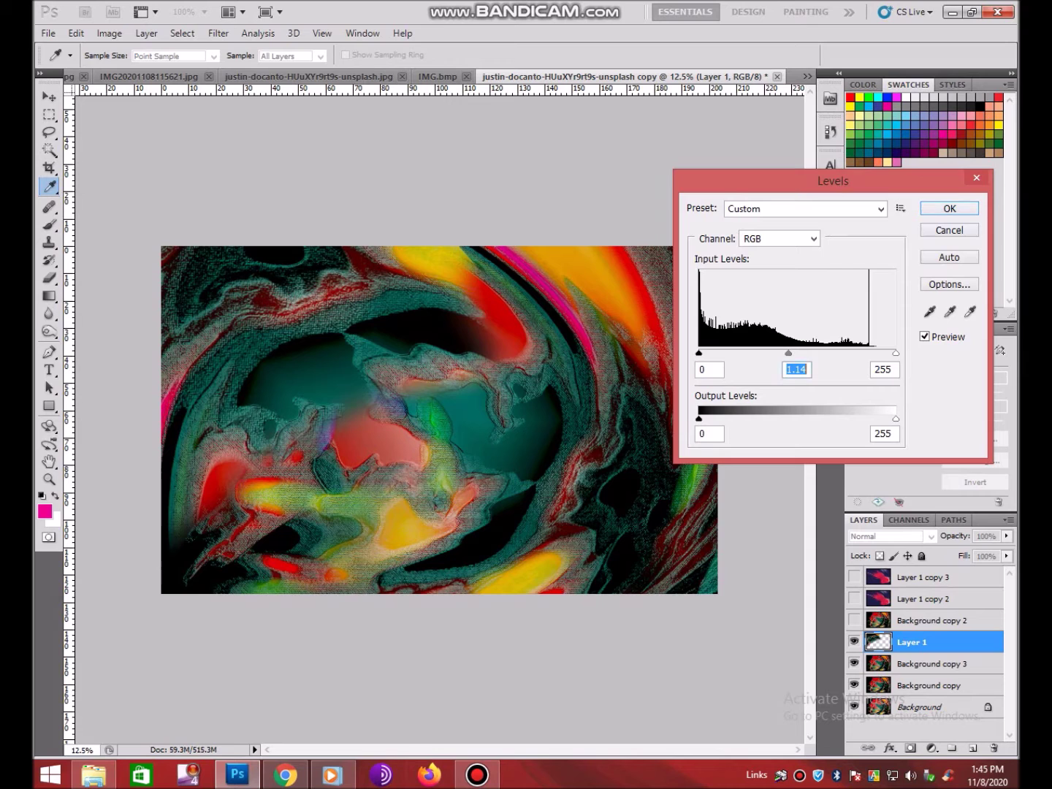
{"action": "key", "text": "Return"}
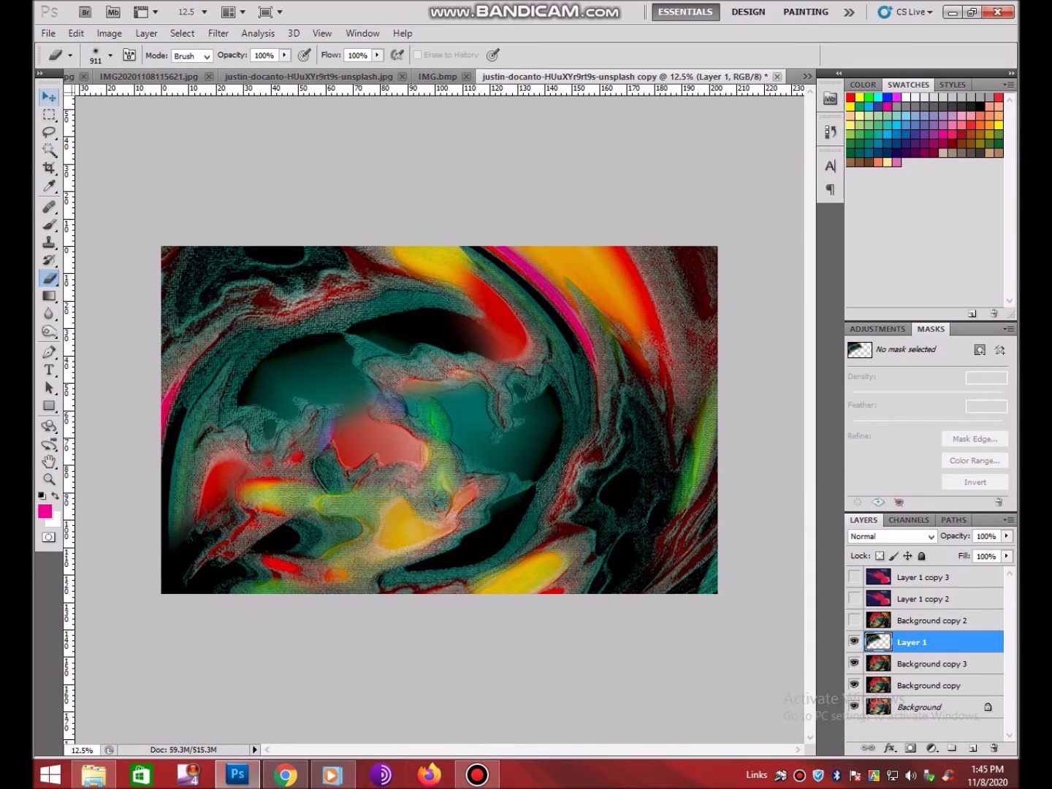
Step: Duplicate Layer 1, shrink and rotate the copy to about -147°, and erase its hard wedge edges
{"action": "key", "text": "v"}
{"action": "key", "text": "ctrl+j"}
{"action": "key", "text": "ctrl+t"}
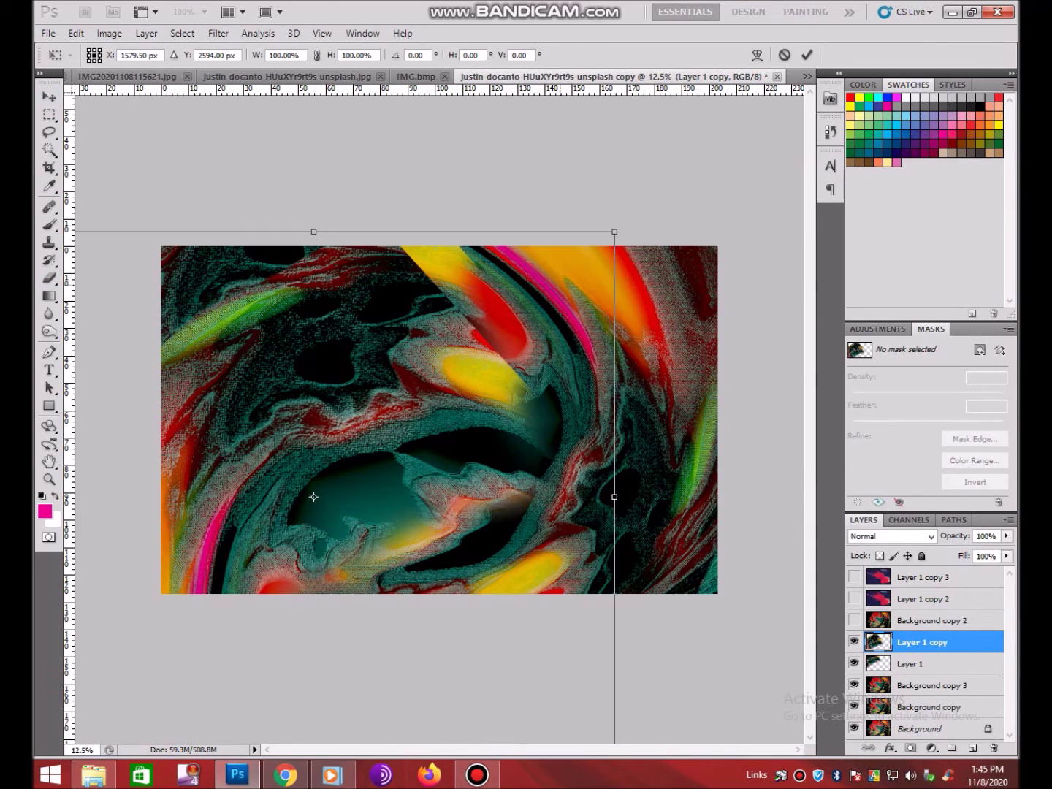
{"action": "left_click_drag", "start_coordinate": [313, 496], "coordinate": [380, 511]}
{"action": "mouse_move", "coordinate": [556, 643]}
{"action": "left_mouse_down"}
{"action": "mouse_move", "coordinate": [391, 474]}
{"action": "mouse_move", "coordinate": [368, 473]}
{"action": "left_mouse_up"}
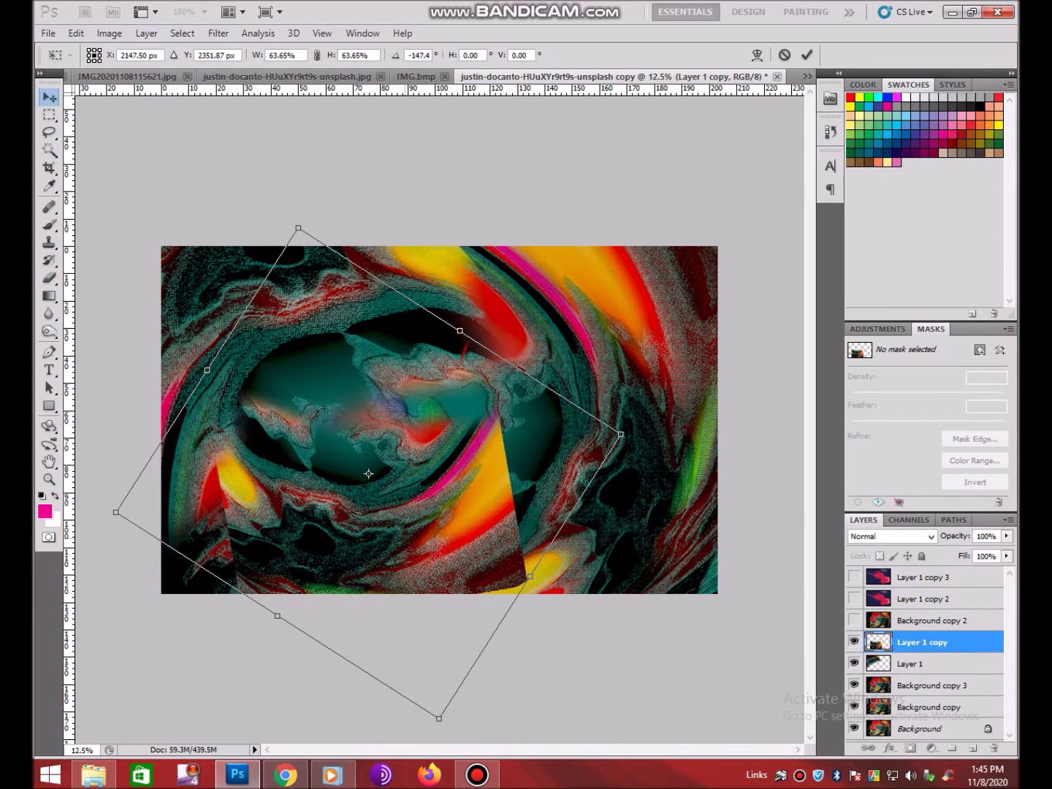
{"action": "key", "text": "Return"}
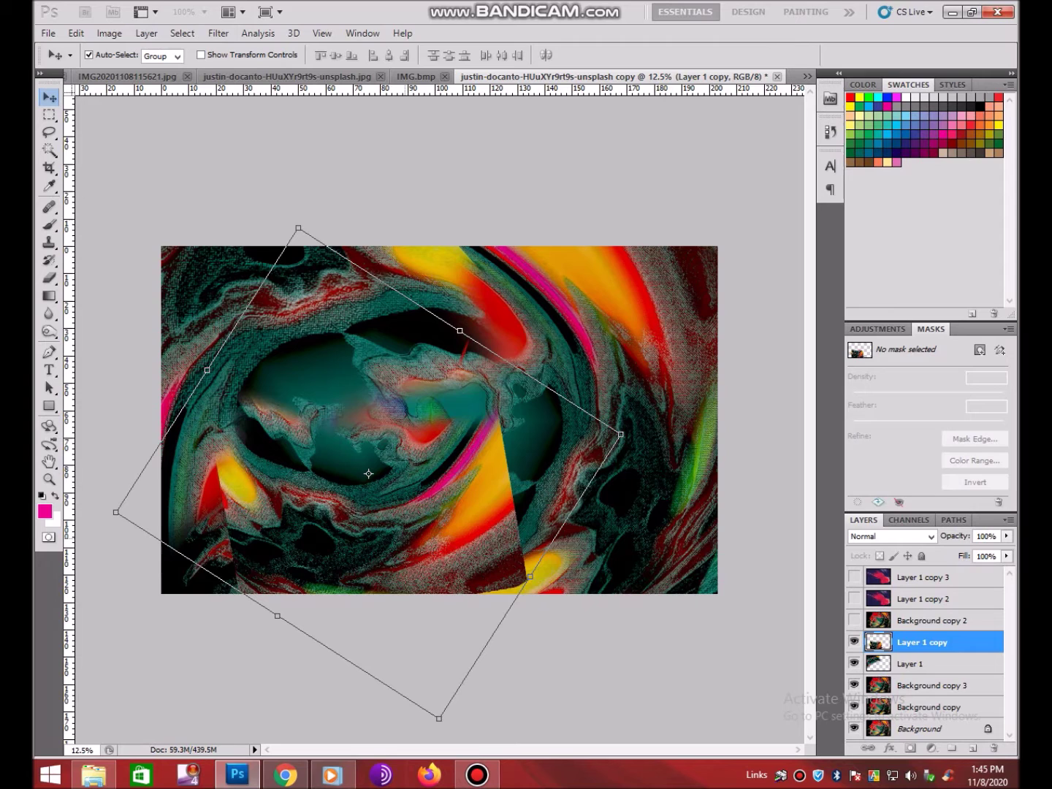
{"action": "key", "text": "e"}
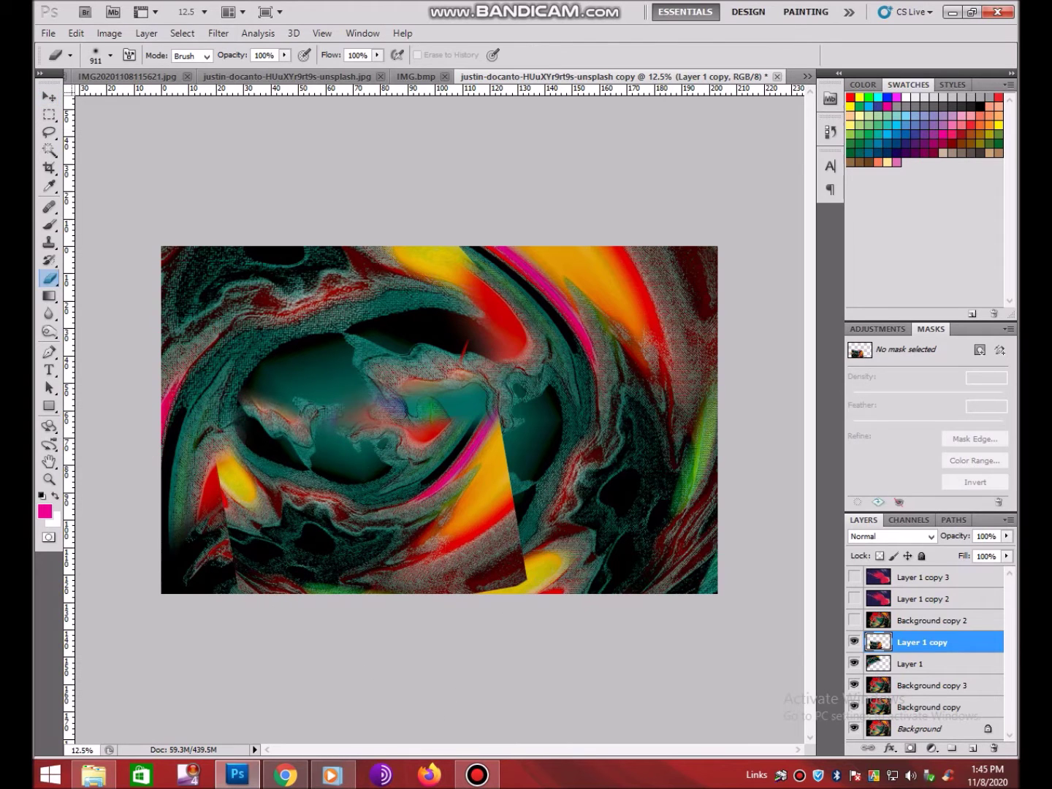
{"action": "left_click_drag", "start_coordinate": [511, 425], "coordinate": [497, 585]}
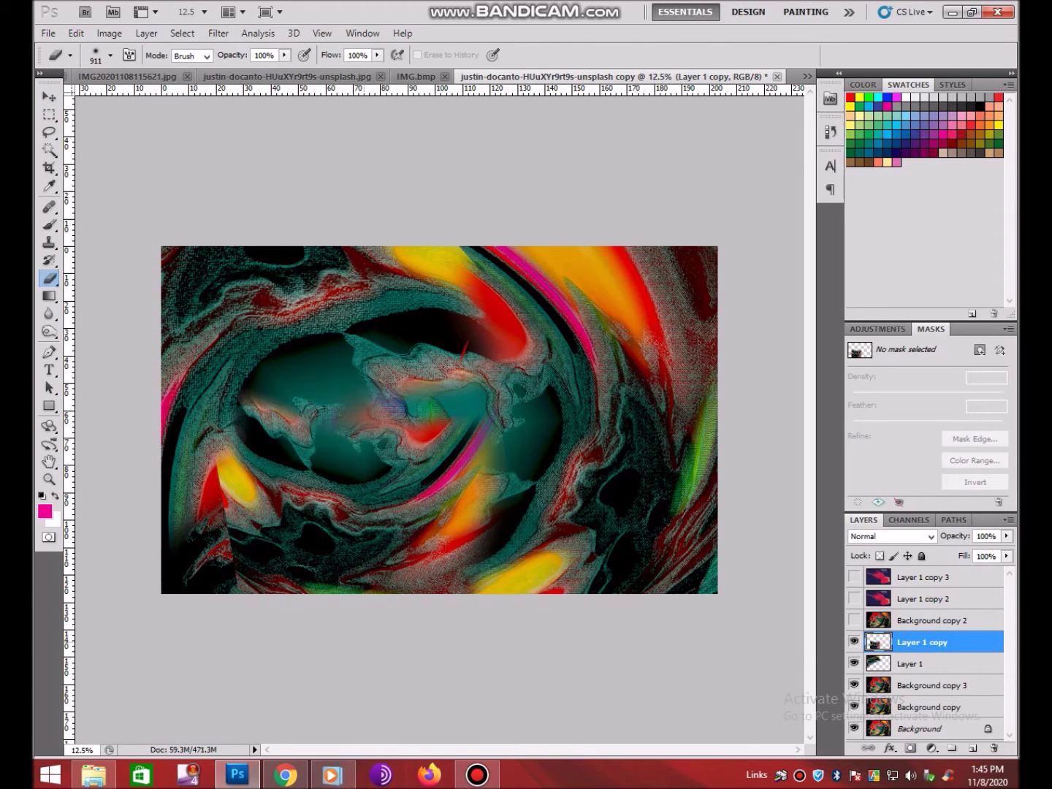
{"action": "mouse_move", "coordinate": [256, 573]}
{"action": "left_mouse_down"}
{"action": "mouse_move", "coordinate": [226, 468]}
{"action": "mouse_move", "coordinate": [242, 544]}
{"action": "mouse_move", "coordinate": [311, 582]}
{"action": "mouse_move", "coordinate": [373, 589]}
{"action": "left_mouse_up"}
Step: Duplicate again as Layer 1 copy 4, shrinking and rotating it across trial placements
{"action": "key", "text": "v"}
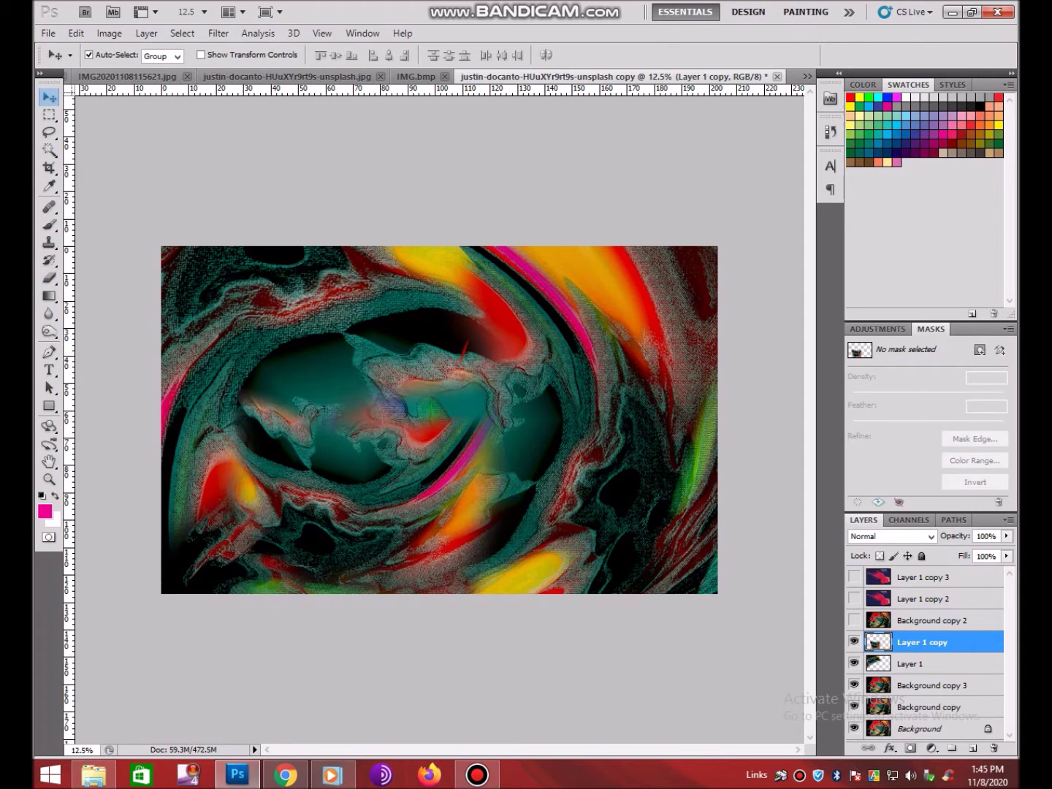
{"action": "key", "text": "ctrl+j"}
{"action": "key", "text": "ctrl+t"}
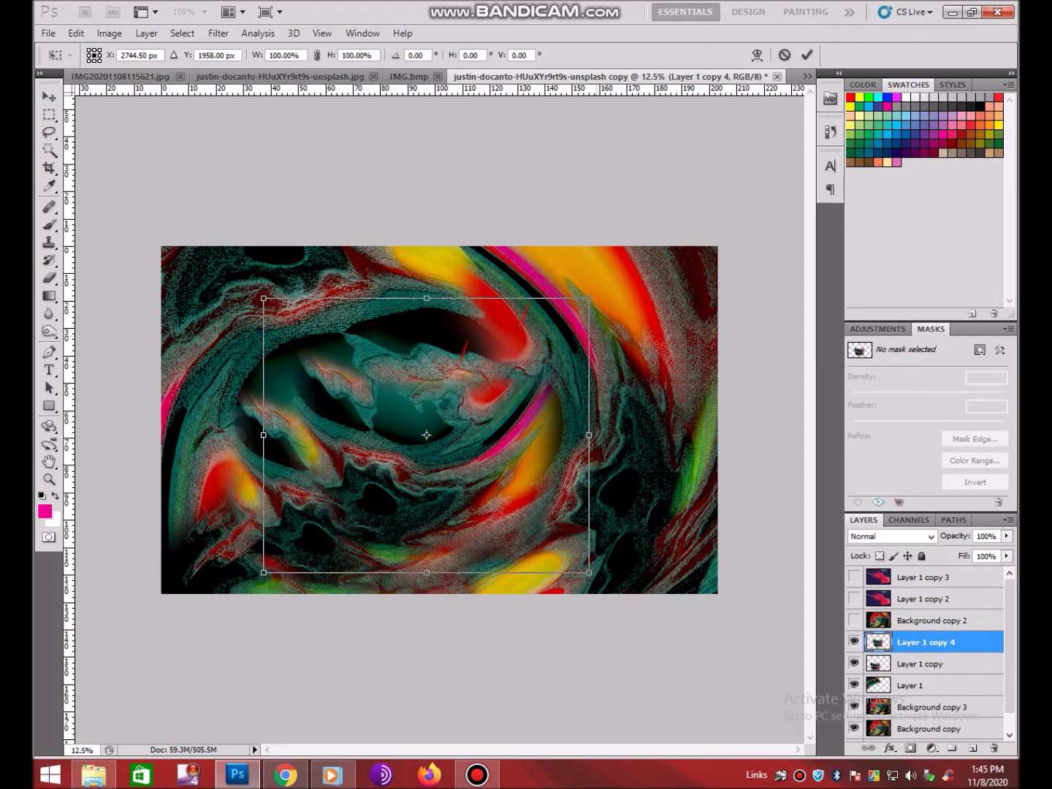
{"action": "mouse_move", "coordinate": [586, 569]}
{"action": "left_mouse_down"}
{"action": "mouse_move", "coordinate": [517, 512]}
{"action": "mouse_move", "coordinate": [486, 304]}
{"action": "left_mouse_up"}
{"action": "left_click_drag", "start_coordinate": [428, 432], "coordinate": [467, 402]}
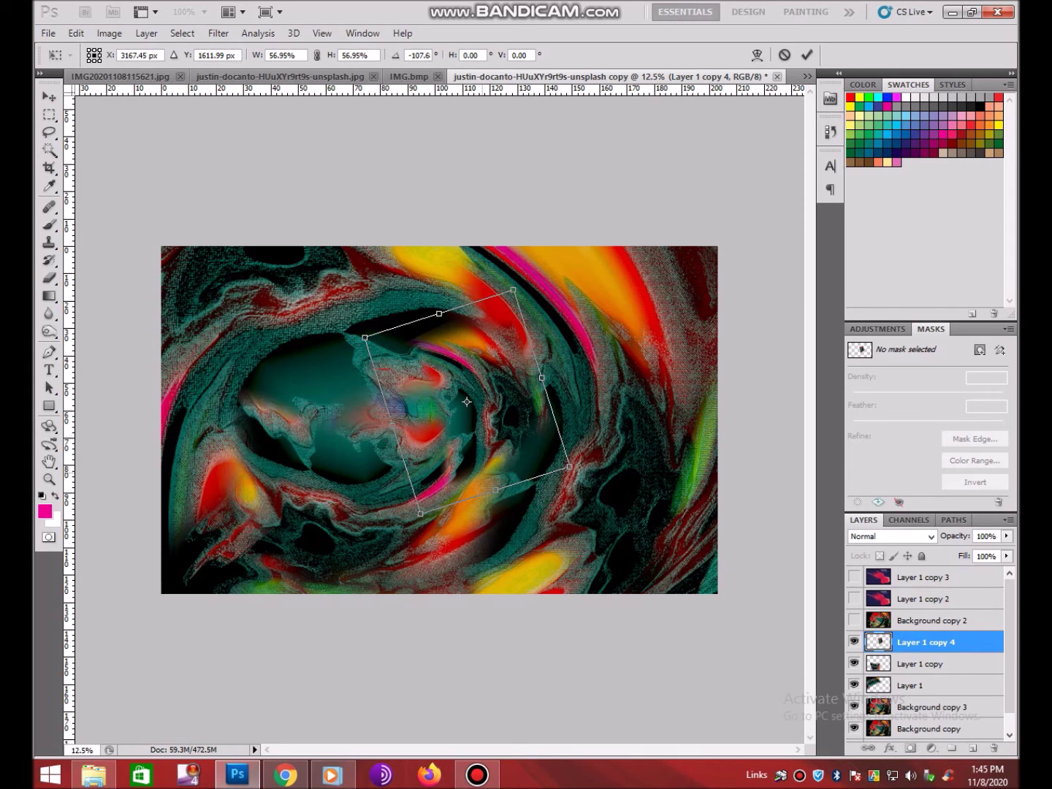
{"action": "left_click_drag", "start_coordinate": [577, 476], "coordinate": [584, 341]}
{"action": "mouse_move", "coordinate": [468, 409]}
{"action": "left_mouse_down"}
{"action": "mouse_move", "coordinate": [453, 370]}
{"action": "mouse_move", "coordinate": [600, 418]}
{"action": "left_mouse_up"}
{"action": "left_click_drag", "start_coordinate": [713, 344], "coordinate": [713, 512]}
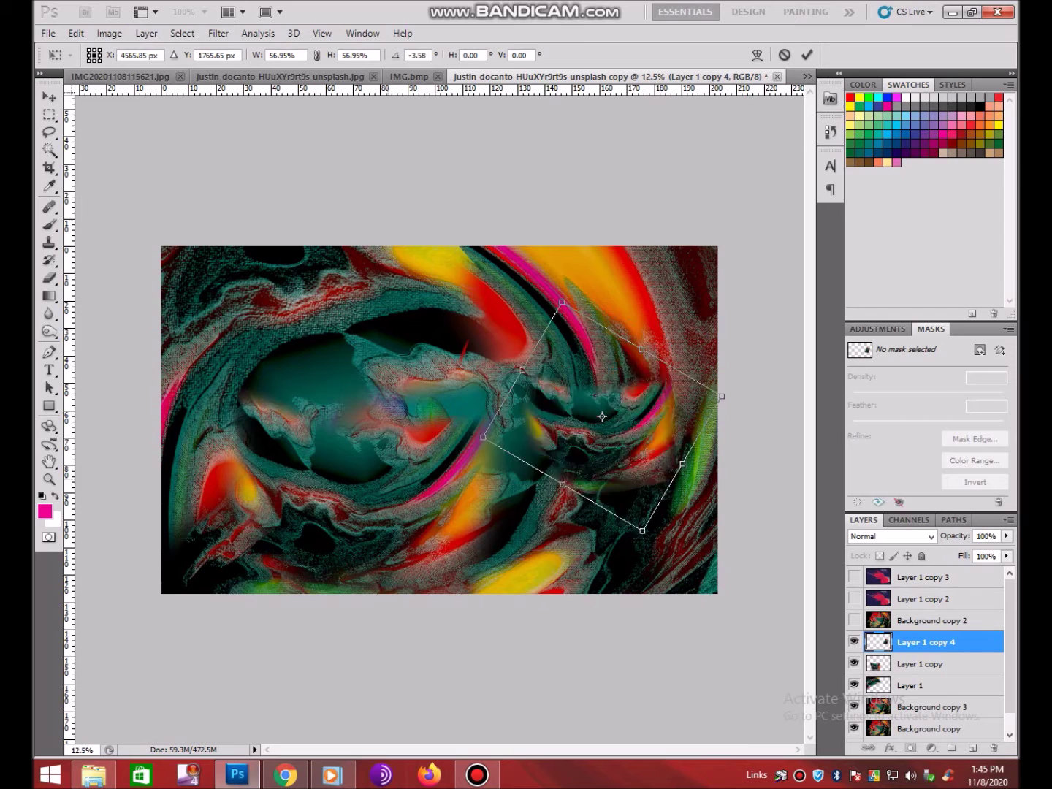
{"action": "left_click_drag", "start_coordinate": [602, 416], "coordinate": [474, 475]}
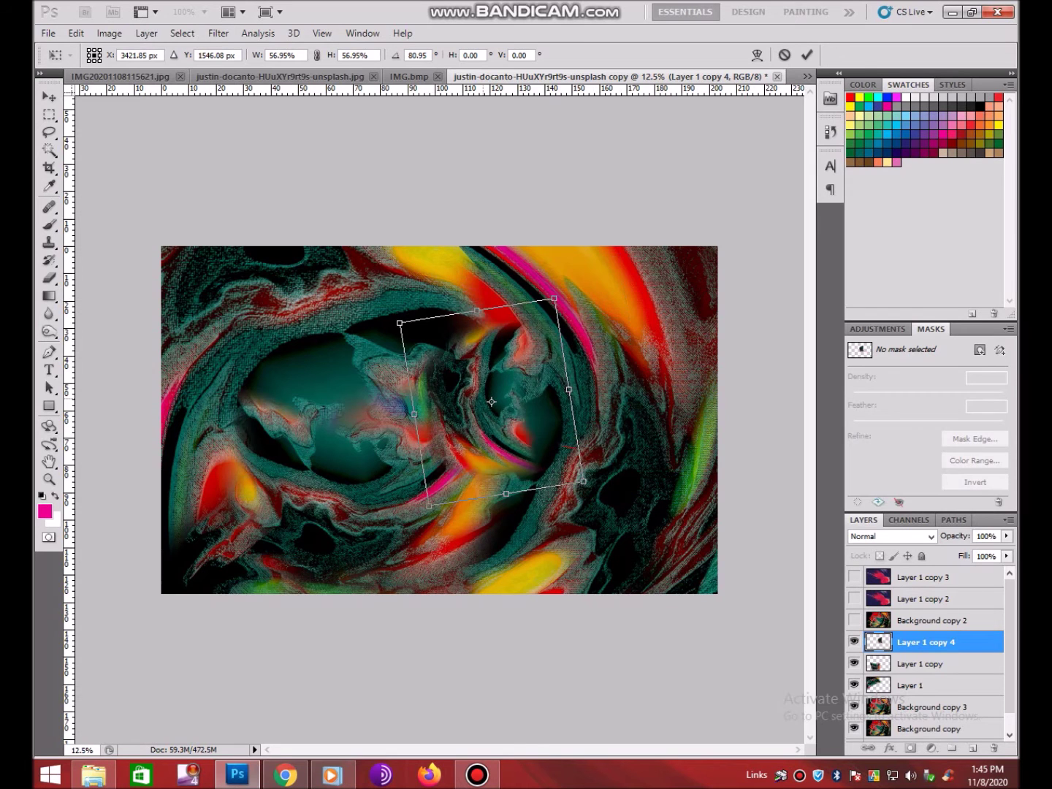
{"action": "left_click_drag", "start_coordinate": [576, 475], "coordinate": [541, 395]}
{"action": "mouse_move", "coordinate": [475, 475]}
{"action": "left_mouse_down"}
{"action": "mouse_move", "coordinate": [329, 475]}
{"action": "mouse_move", "coordinate": [218, 431]}
{"action": "left_mouse_up"}
Step: Rotate Layer 1 copy 4 to about -104°, stretch it over the centre, and commit
{"action": "left_click_drag", "start_coordinate": [139, 492], "coordinate": [105, 410]}
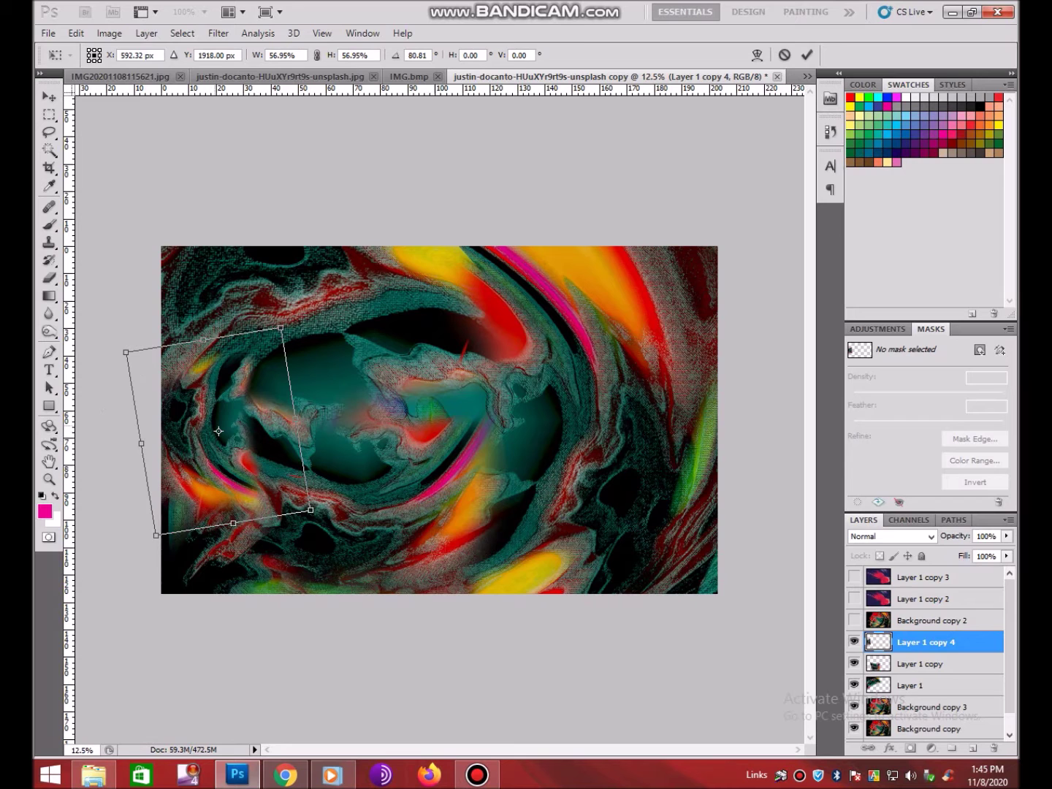
{"action": "left_click_drag", "start_coordinate": [218, 431], "coordinate": [486, 397]}
{"action": "left_click_drag", "start_coordinate": [556, 468], "coordinate": [533, 310]}
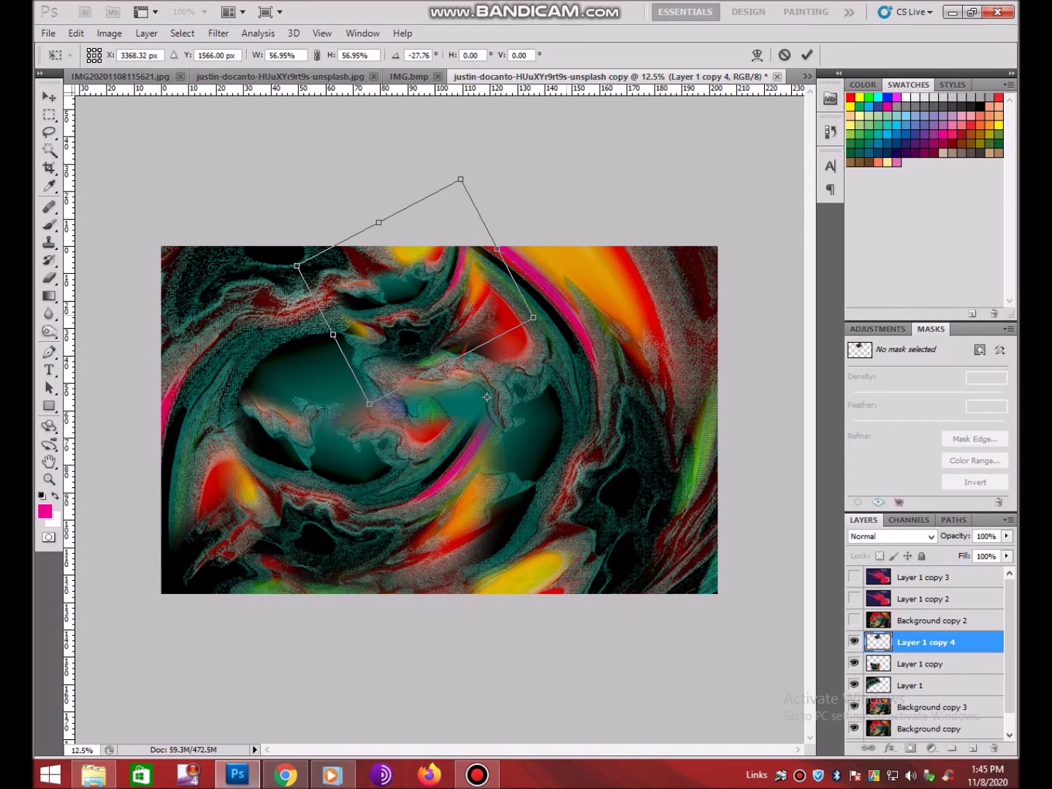
{"action": "left_click_drag", "start_coordinate": [416, 293], "coordinate": [658, 292]}
{"action": "left_click_drag", "start_coordinate": [717, 425], "coordinate": [786, 364]}
{"action": "left_click_drag", "start_coordinate": [651, 266], "coordinate": [670, 318]}
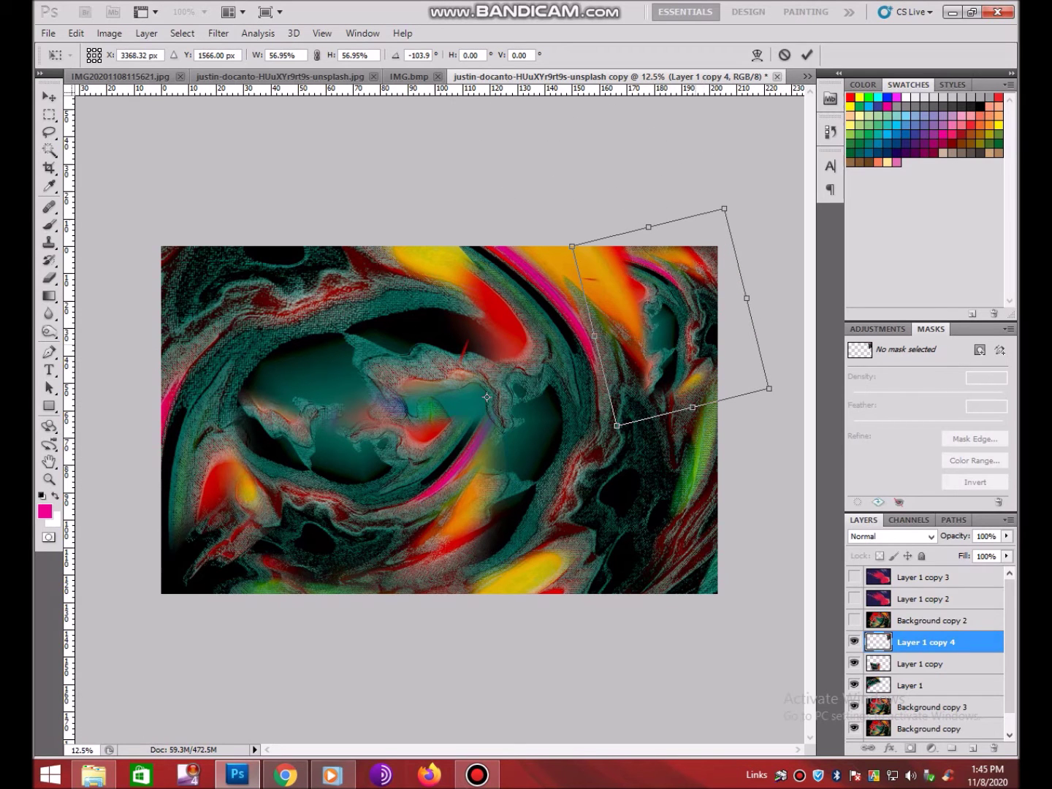
{"action": "left_click_drag", "start_coordinate": [693, 407], "coordinate": [703, 447]}
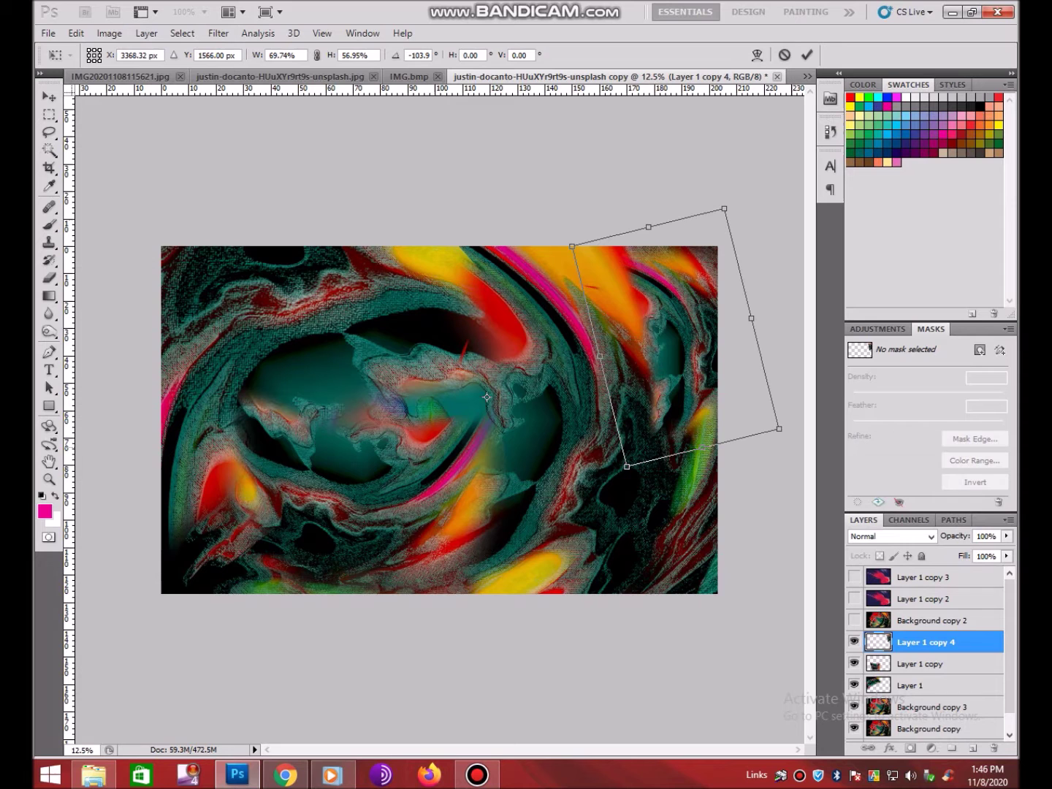
{"action": "left_click_drag", "start_coordinate": [600, 356], "coordinate": [507, 357]}
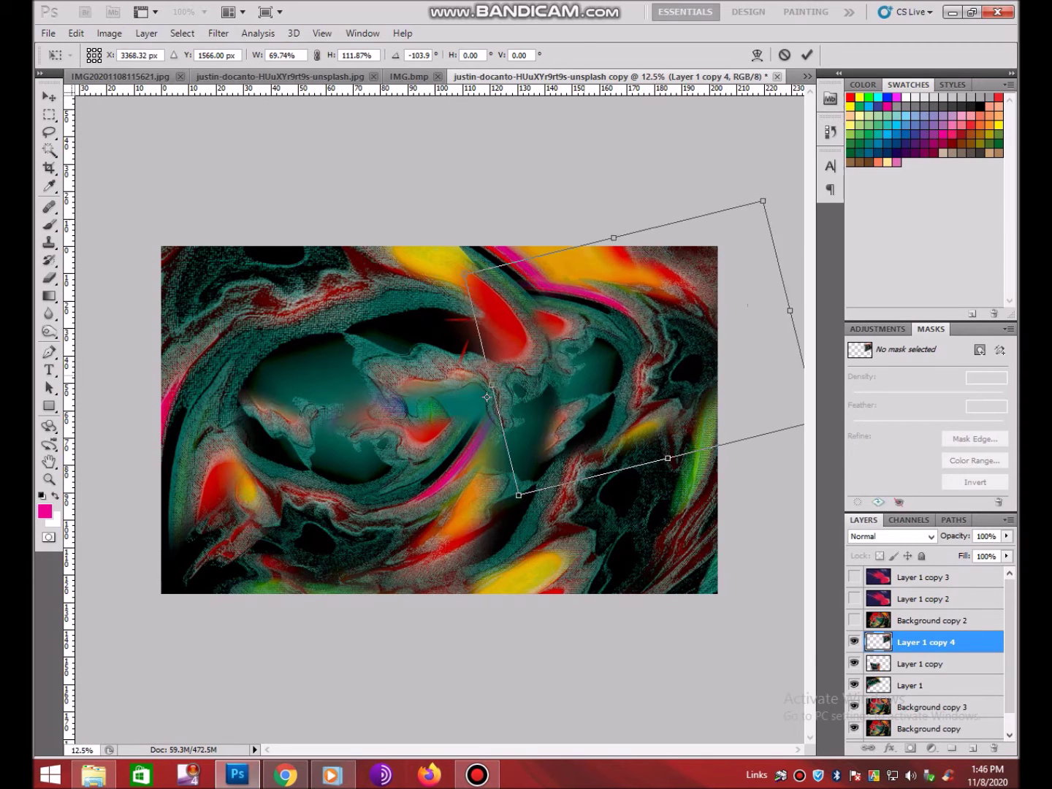
{"action": "mouse_move", "coordinate": [657, 319]}
{"action": "left_mouse_down"}
{"action": "mouse_move", "coordinate": [660, 302]}
{"action": "mouse_move", "coordinate": [687, 459]}
{"action": "mouse_move", "coordinate": [588, 464]}
{"action": "mouse_move", "coordinate": [432, 393]}
{"action": "left_mouse_up"}
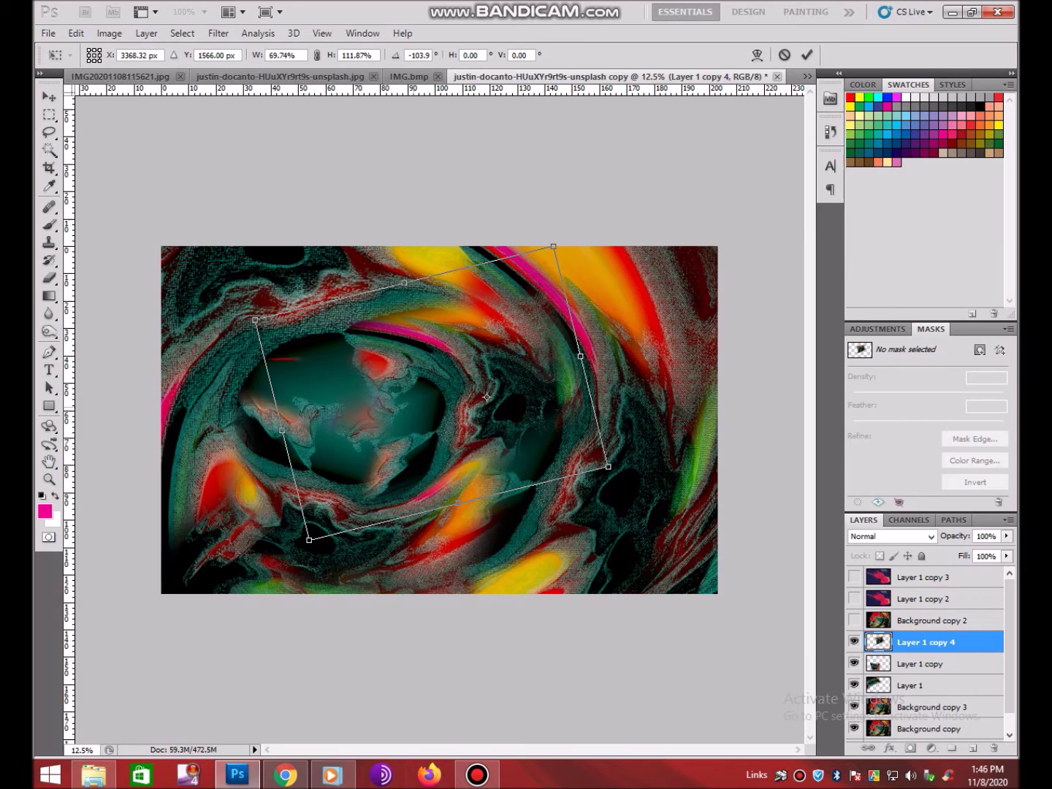
{"action": "key", "text": "Return"}
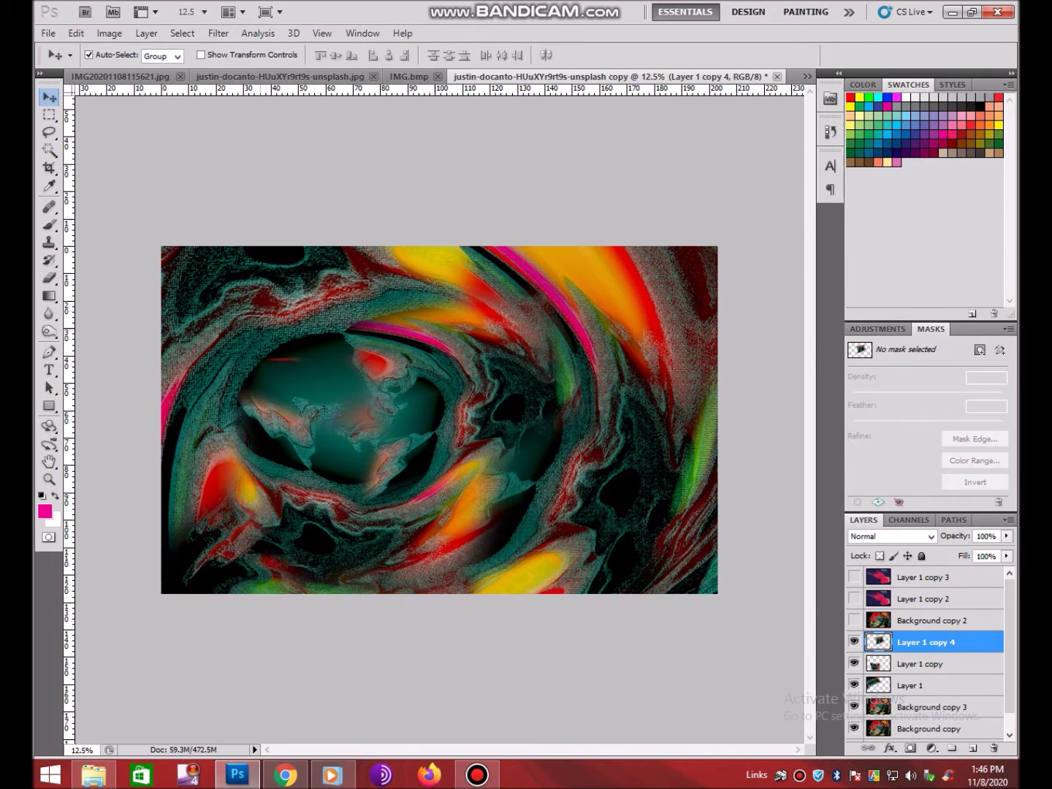
Step: Erase a textured patch of the copy with the Eraser
{"action": "left_click", "coordinate": [49, 278]}
{"action": "left_click", "coordinate": [103, 274]}
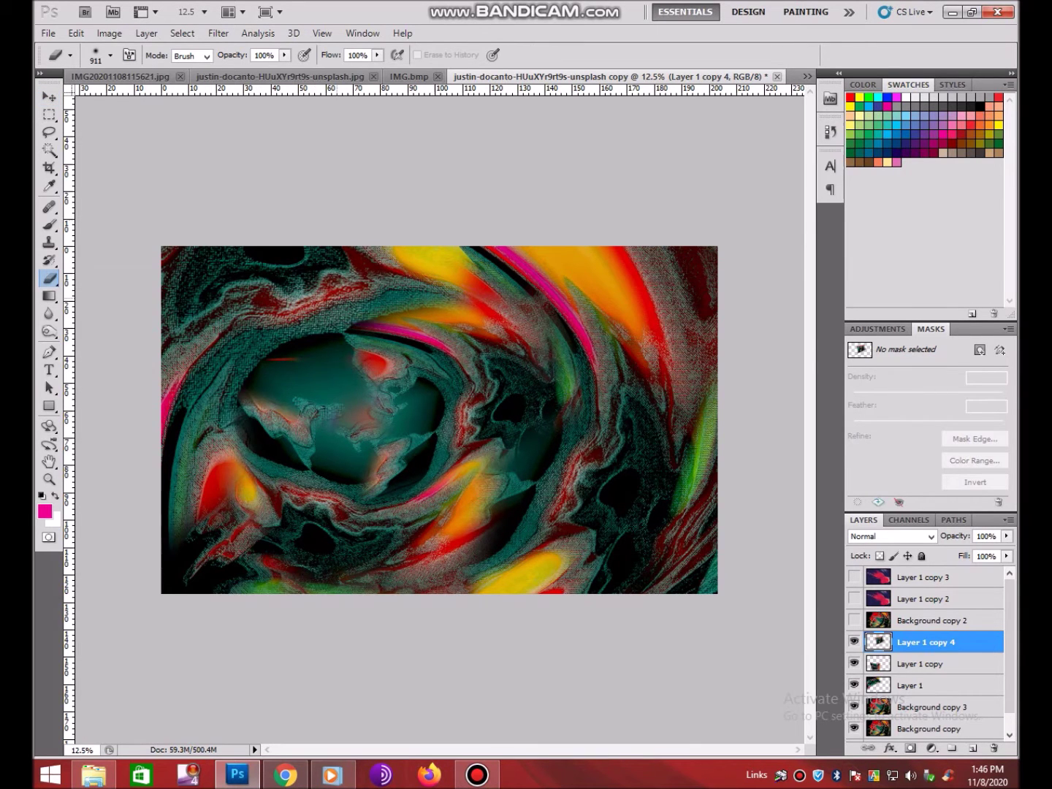
{"action": "mouse_move", "coordinate": [548, 307]}
{"action": "left_mouse_down"}
{"action": "mouse_move", "coordinate": [523, 431]}
{"action": "mouse_move", "coordinate": [511, 387]}
{"action": "left_mouse_up"}
{"action": "key", "text": "z"}
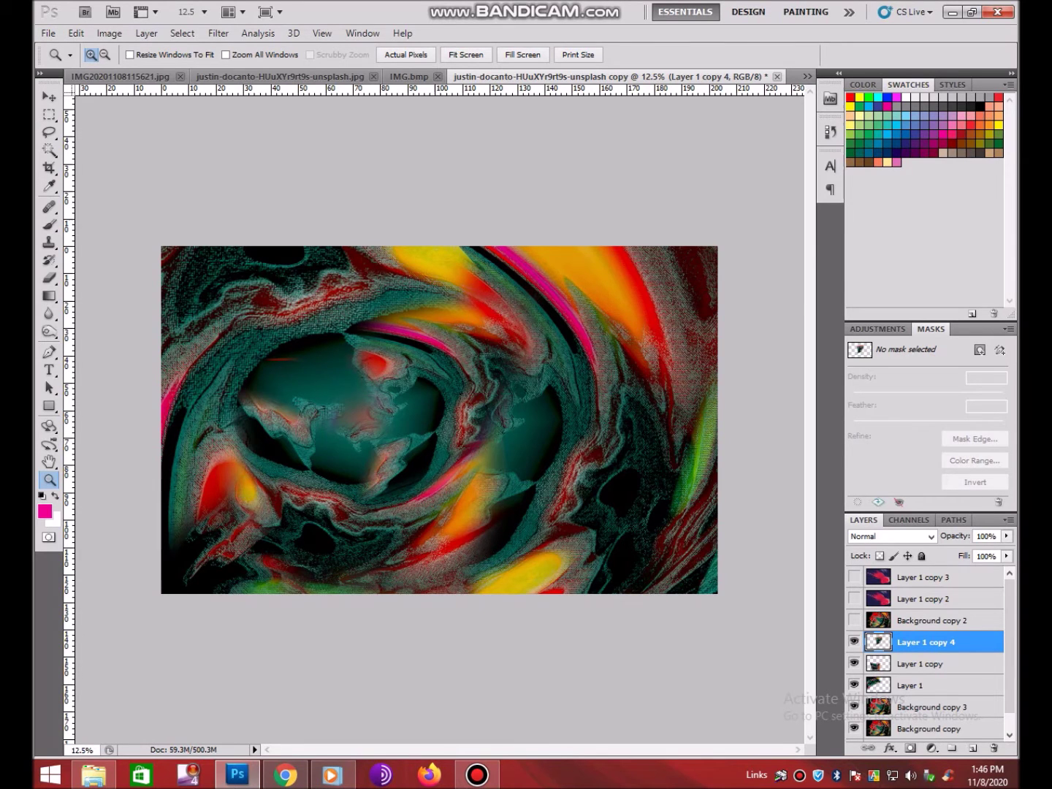
Step: Merge visible layers, duplicate the merged Background, and start a Curves adjustment
{"action": "key", "text": "ctrl+shift+e"}
{"action": "key", "text": "ctrl+j"}
{"action": "key", "text": "ctrl+m"}
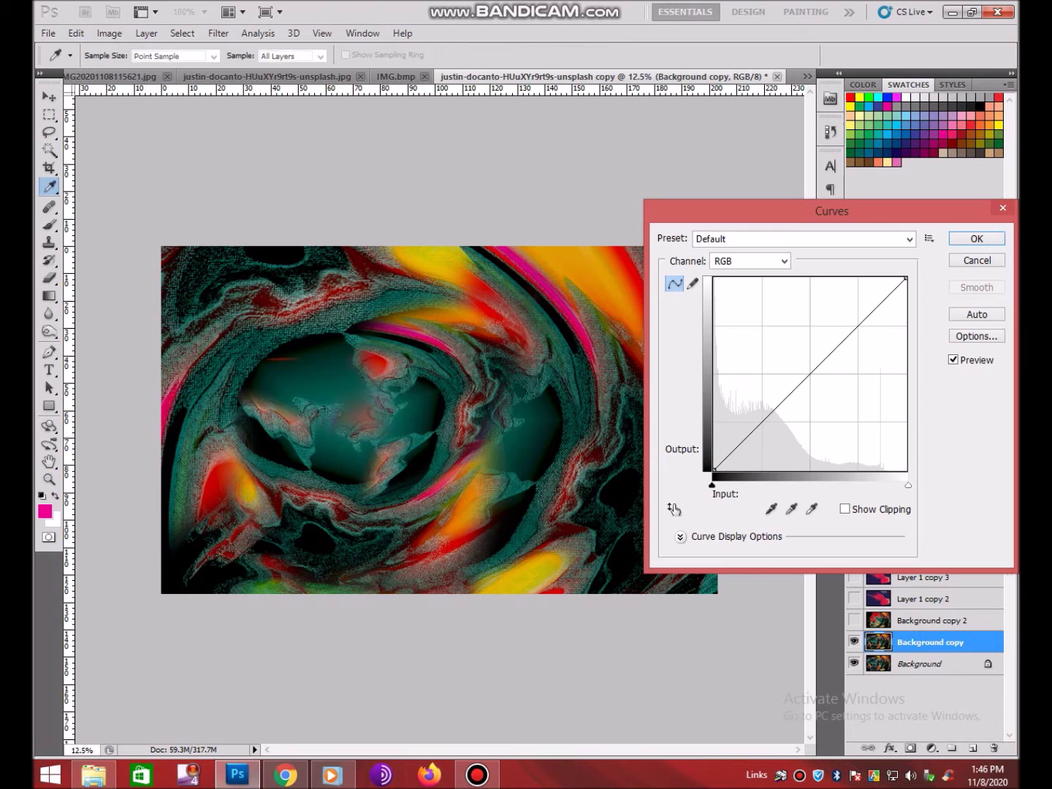
Step: Finish the curve by raising it to brighten and lowering a second point for darker shadows
{"action": "left_click_drag", "start_coordinate": [803, 386], "coordinate": [822, 342]}
{"action": "left_click", "coordinate": [766, 399]}
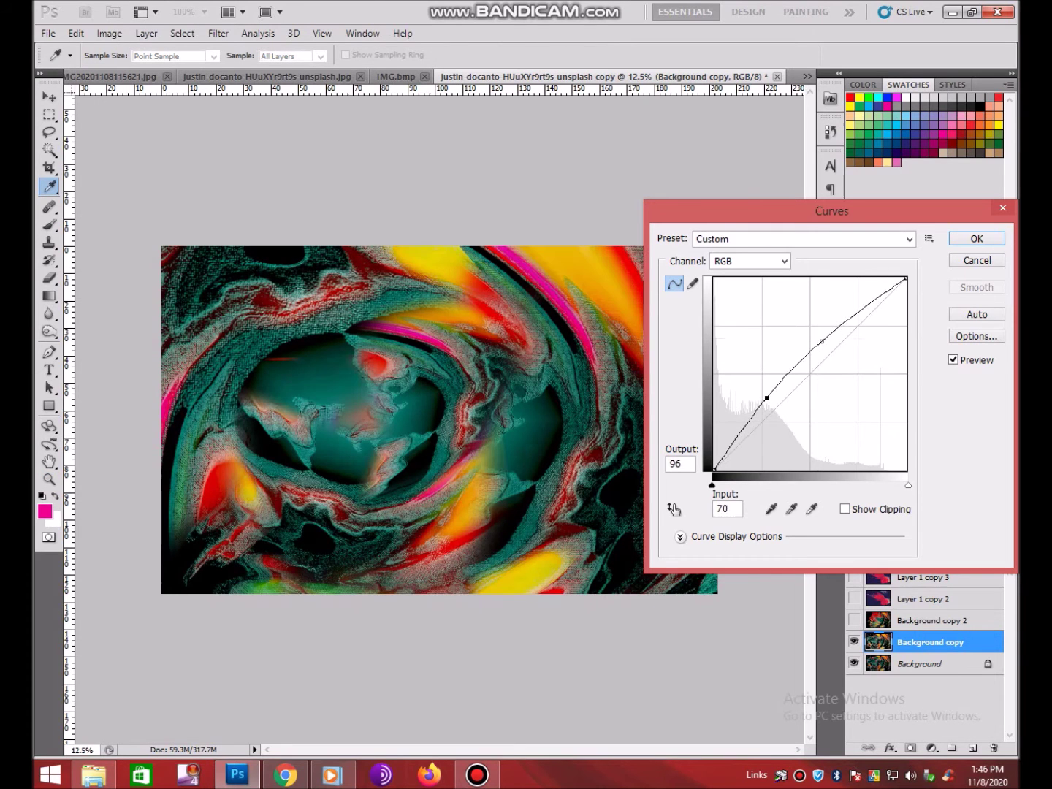
{"action": "left_click_drag", "start_coordinate": [766, 399], "coordinate": [776, 408]}
{"action": "key", "text": "z"}
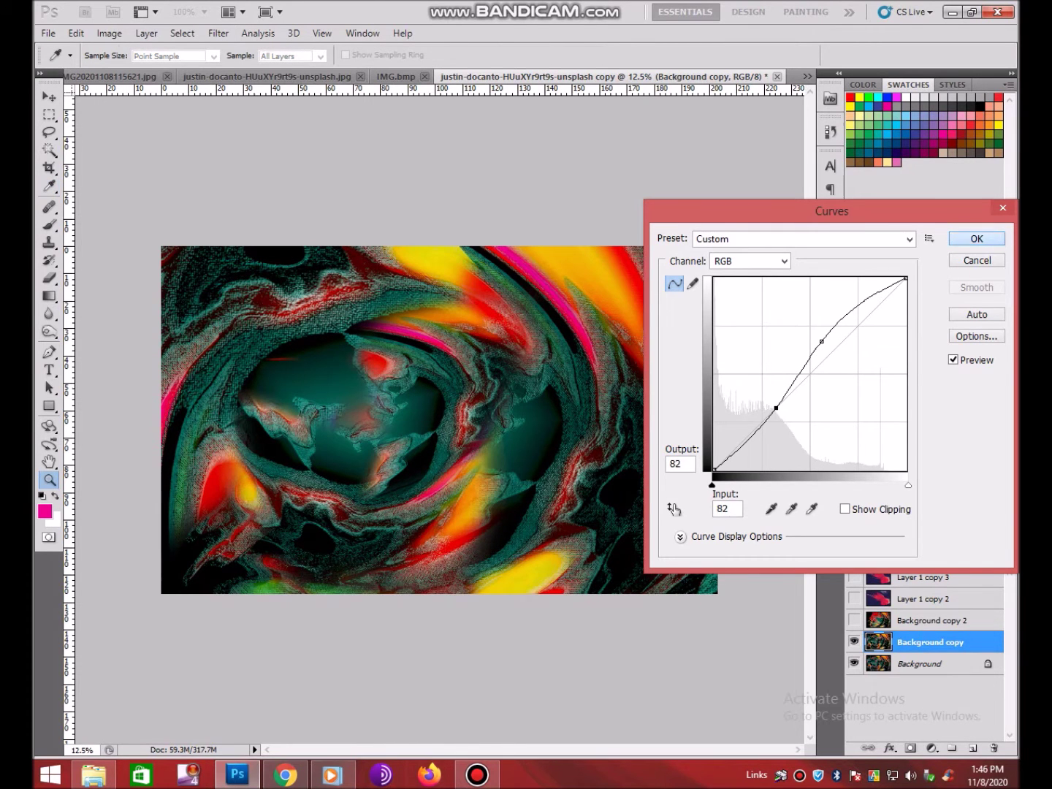
{"action": "key", "text": "Return"}
Step: Apply Color Balance with a strong yellow-blue shift of 100 and midtones pushed toward red
{"action": "key", "text": "ctrl+b"}
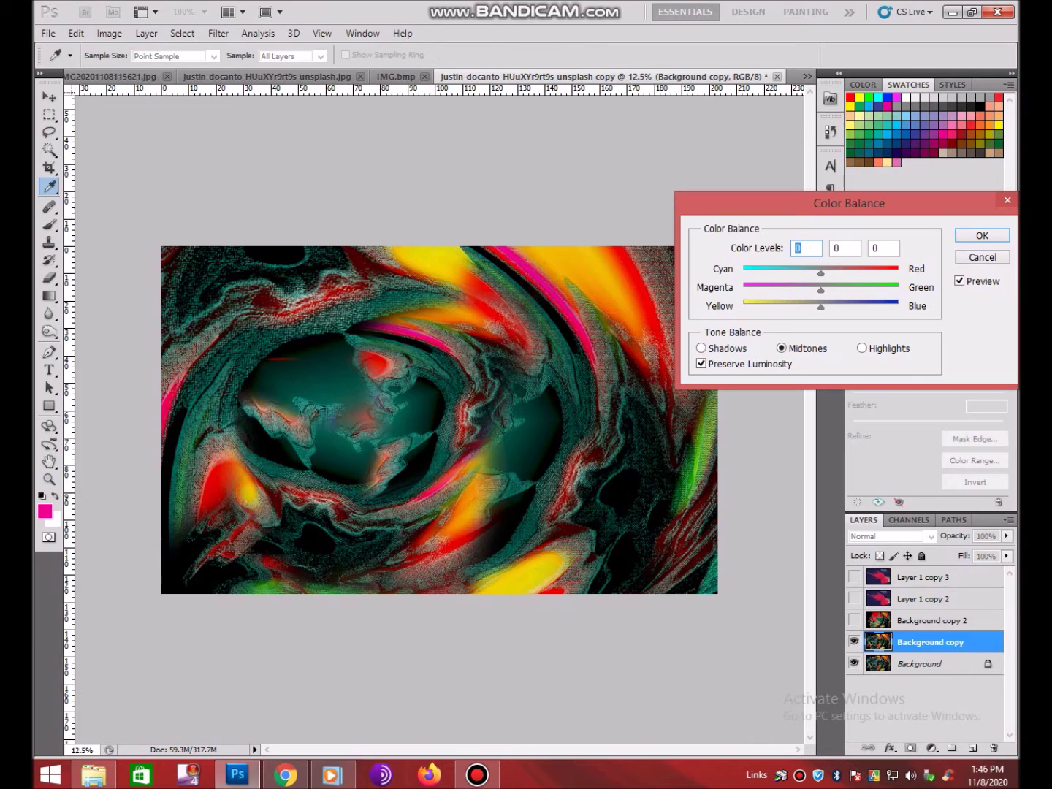
{"action": "key", "text": "Tab"}
{"action": "key", "text": "Tab"}
{"action": "type", "text": "100"}
{"action": "key", "text": "Down"}
{"action": "key", "text": "Down"}
{"action": "key", "text": "Down"}
{"action": "left_click_drag", "start_coordinate": [821, 273], "coordinate": [871, 273]}
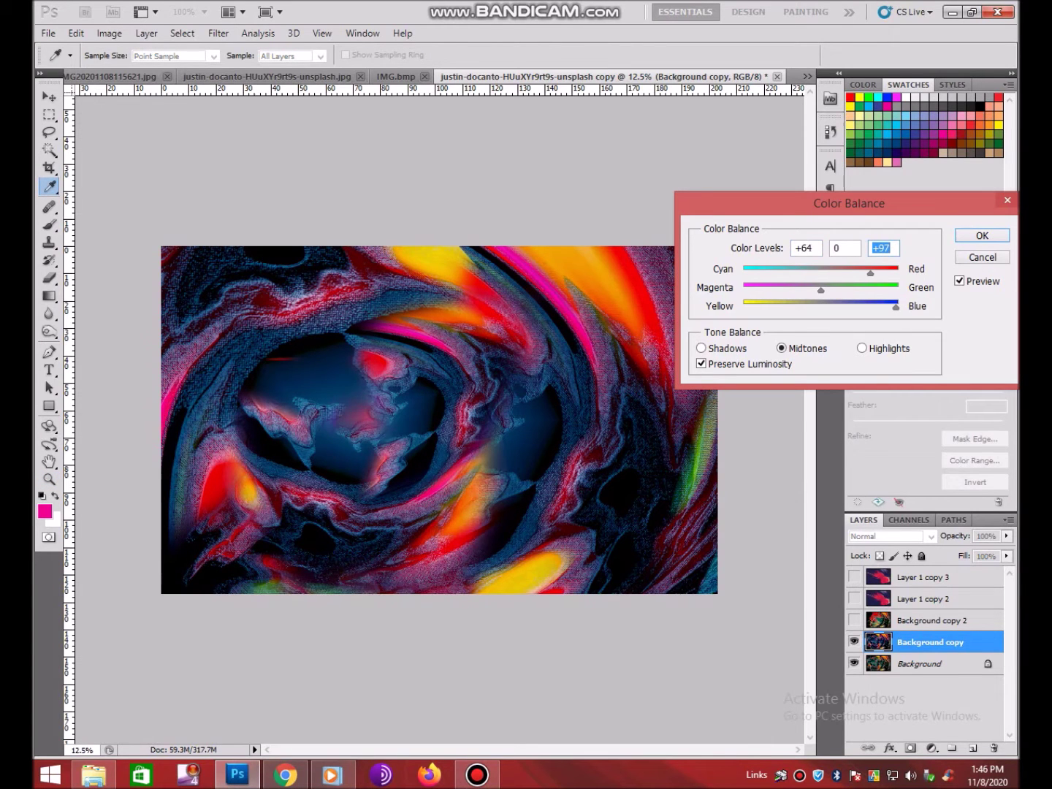
{"action": "key", "text": "Tab"}
{"action": "key", "text": "Return"}
Step: Duplicate the layer and apply Levels with midtone 1.57 and output white 226
{"action": "key", "text": "z"}
{"action": "key", "text": "ctrl+plus"}
{"action": "key", "text": "ctrl+j"}
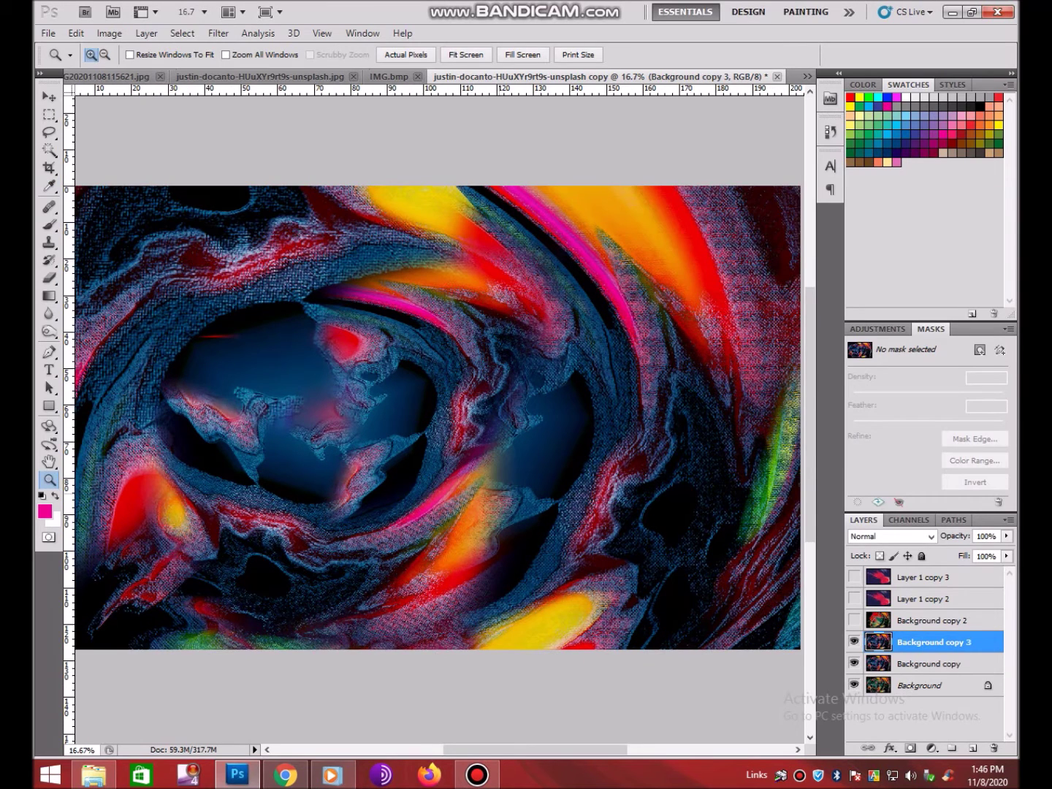
{"action": "key", "text": "ctrl+l"}
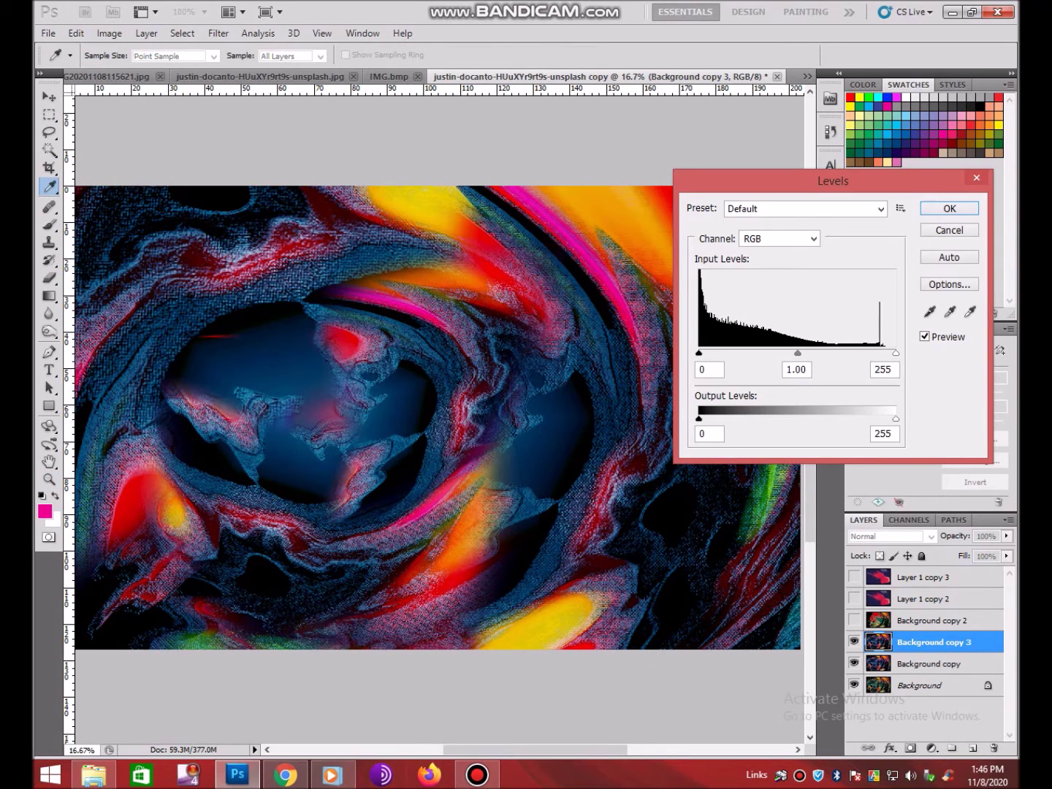
{"action": "key", "text": "Up"}
{"action": "key", "text": "Up"}
{"action": "key", "text": "Up"}
{"action": "key", "text": "Up"}
{"action": "key", "text": "Up"}
{"action": "key", "text": "Up"}
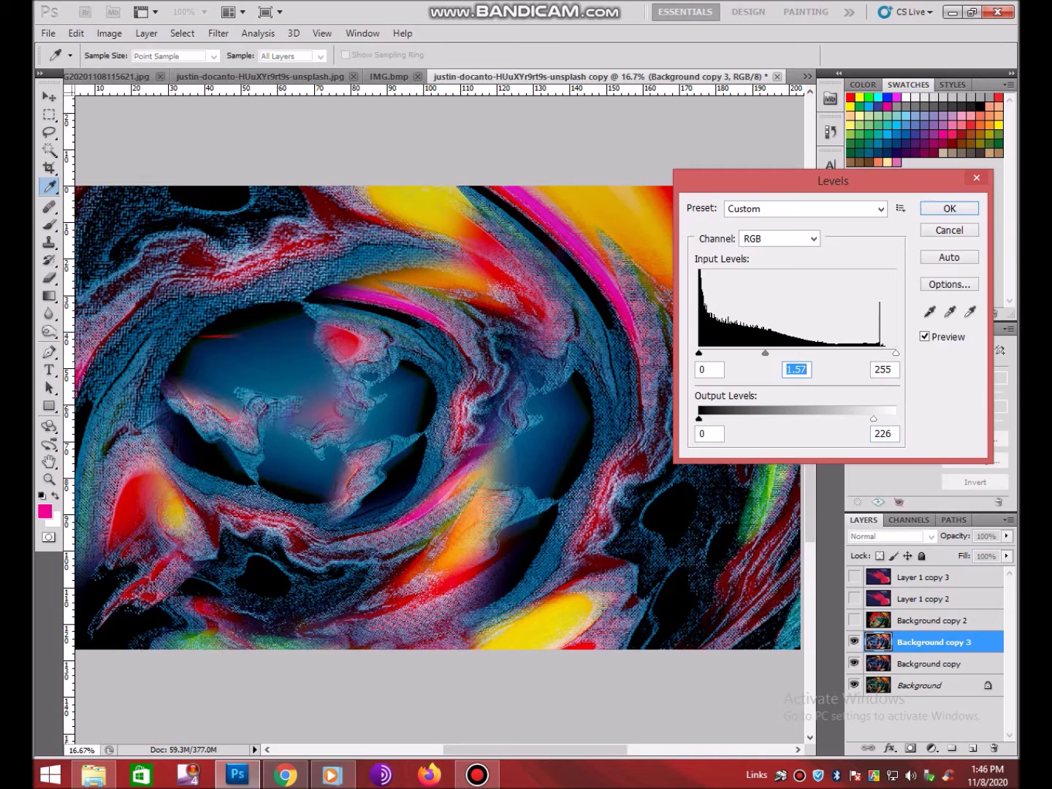
{"action": "key", "text": "Tab"}
{"action": "key", "text": "Tab"}
{"action": "key", "text": "Tab"}
{"action": "type", "text": "226"}
{"action": "key", "text": "Return"}
Step: Zoom back out to the whole image and duplicate the brightened swirl layer again
{"action": "left_click_drag", "start_coordinate": [240, 187], "coordinate": [801, 614]}
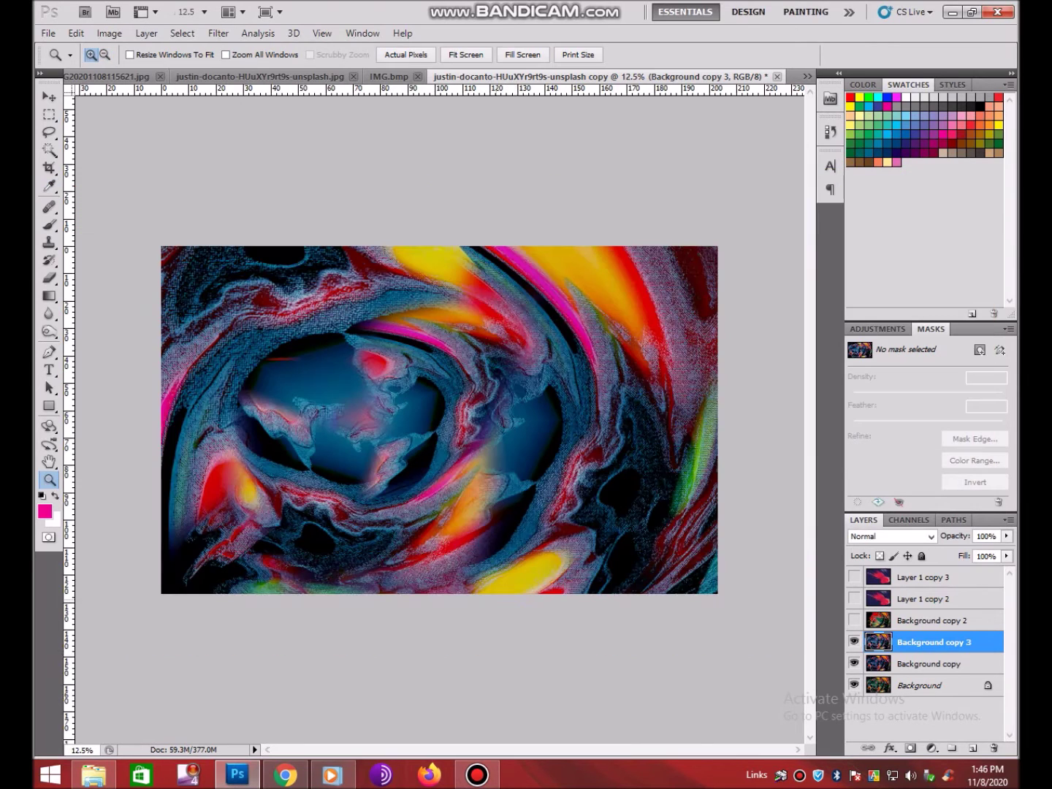
{"action": "left_click", "coordinate": [476, 775]}
{"action": "left_click", "coordinate": [478, 774]}
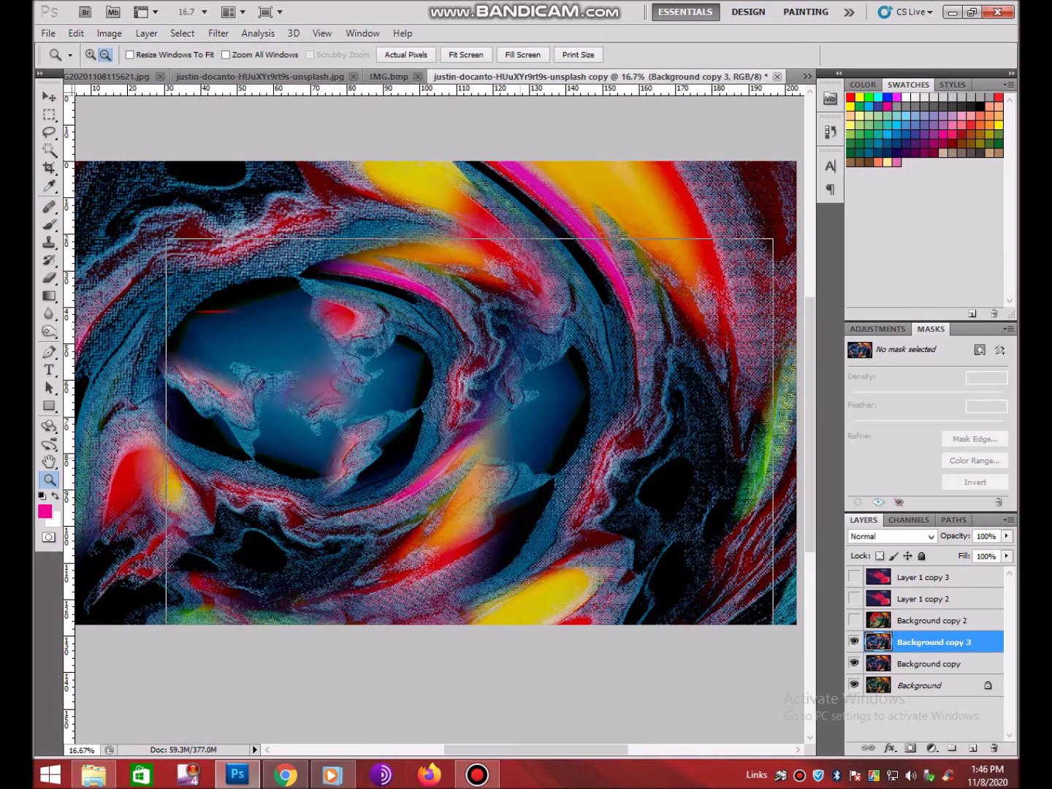
{"action": "key", "text": "v"}
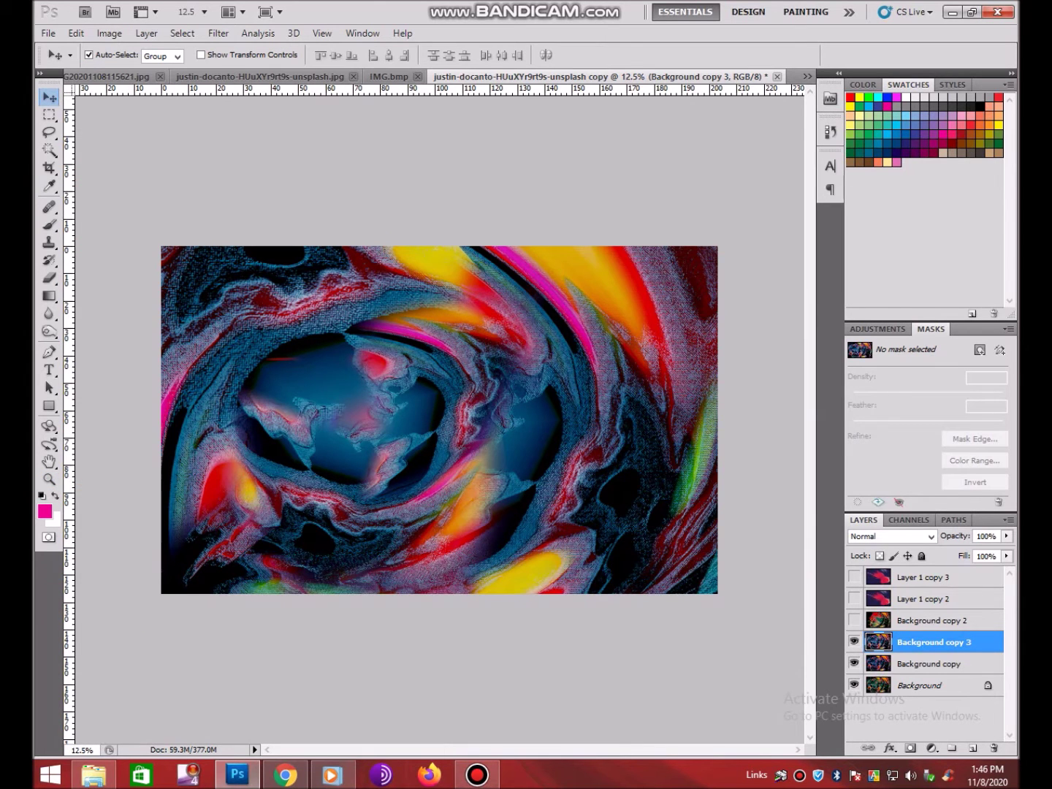
{"action": "key", "text": "ctrl+j"}
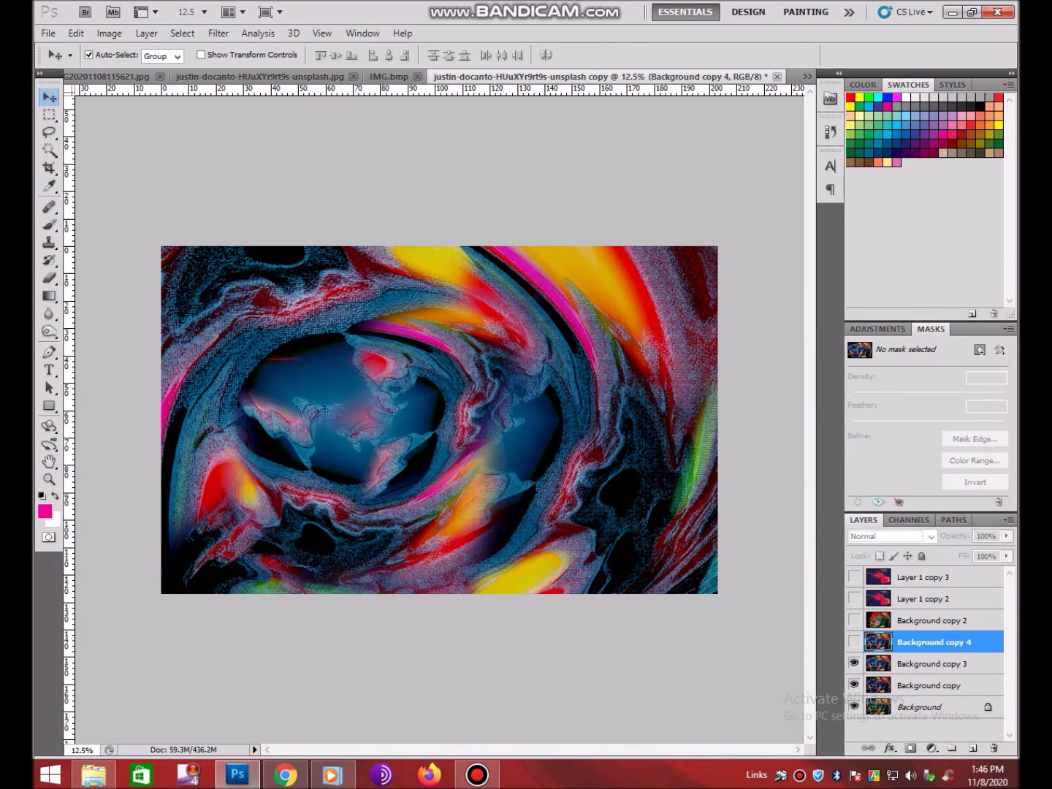
Step: Duplicate Background copy 3 and warp the copy so the central vortex bulges wider and rounder
{"action": "key", "text": "alt+bracketleft"}
{"action": "key", "text": "ctrl+j"}
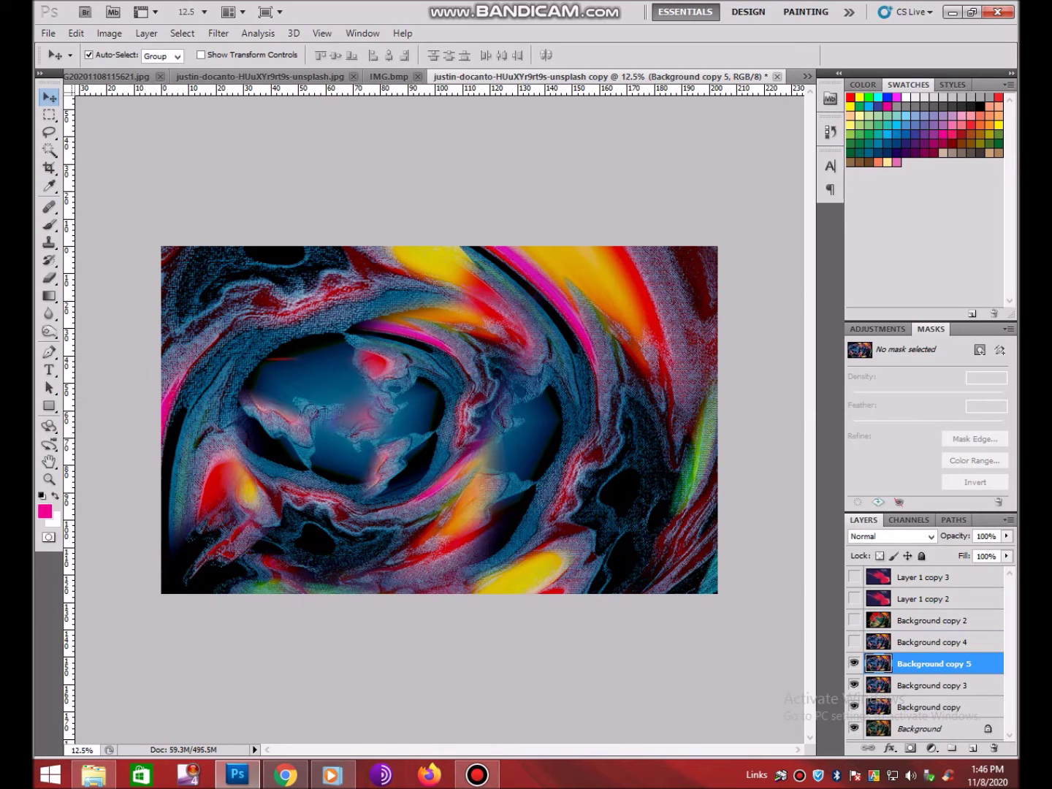
{"action": "key", "text": "ctrl+t"}
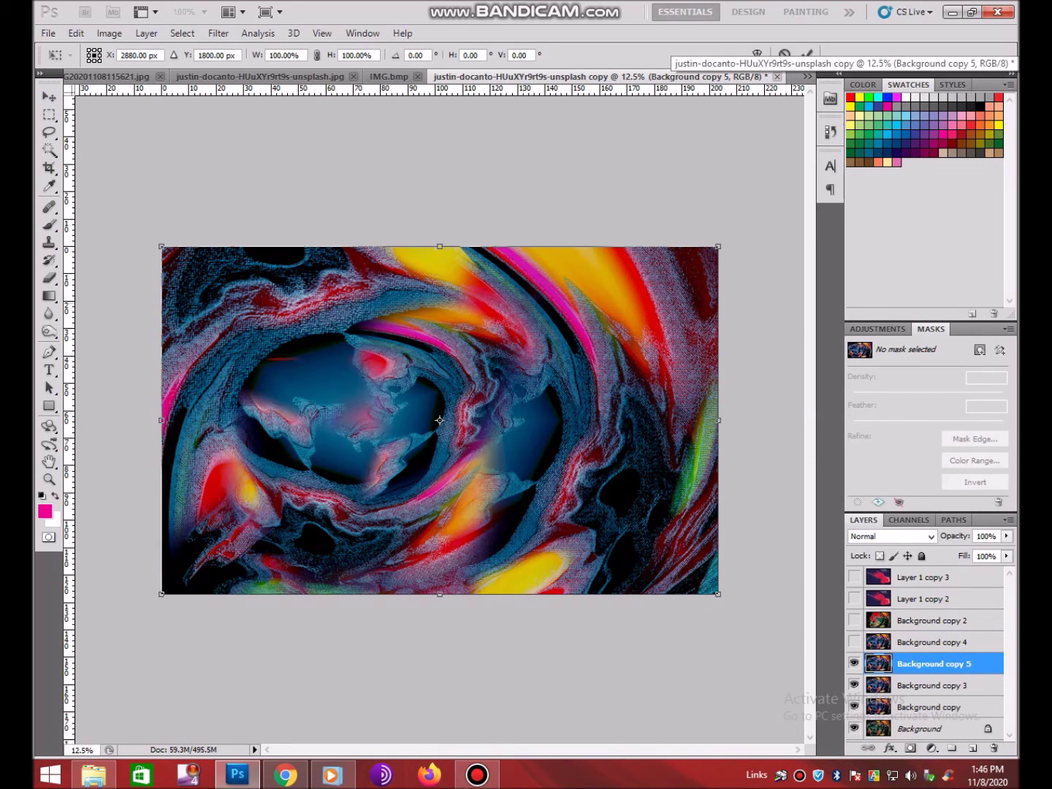
{"action": "left_click_drag", "start_coordinate": [380, 410], "coordinate": [520, 372]}
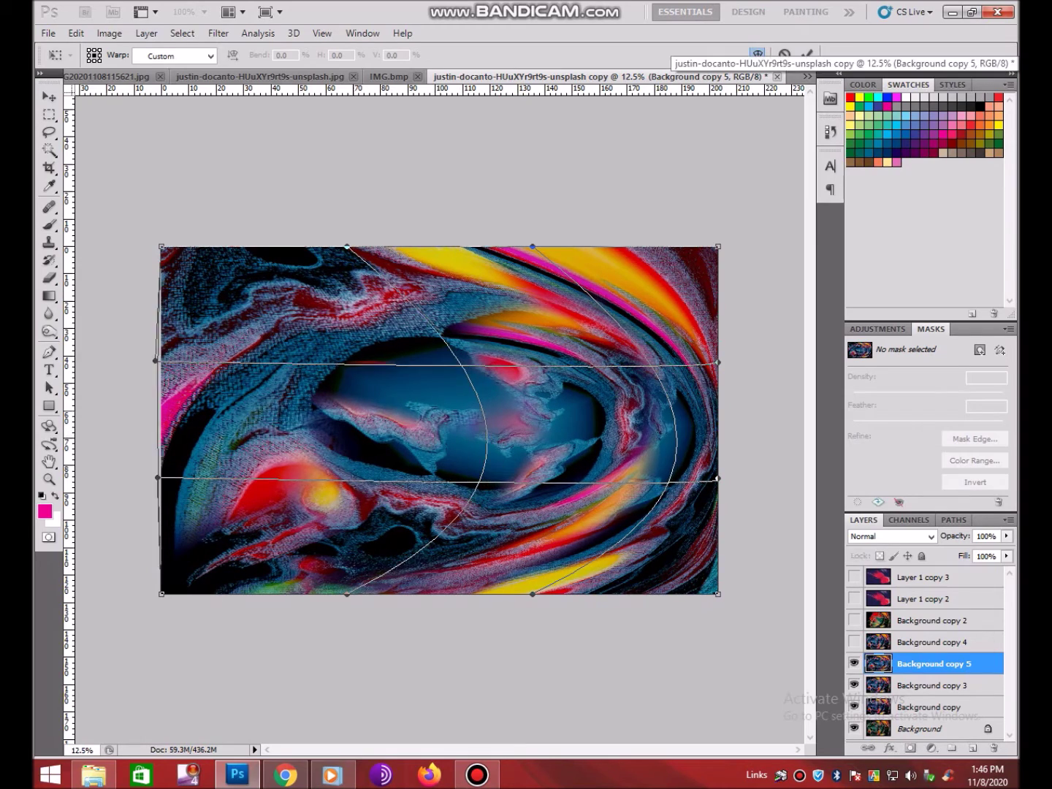
{"action": "left_click_drag", "start_coordinate": [162, 421], "coordinate": [130, 416]}
{"action": "left_click_drag", "start_coordinate": [438, 409], "coordinate": [468, 380]}
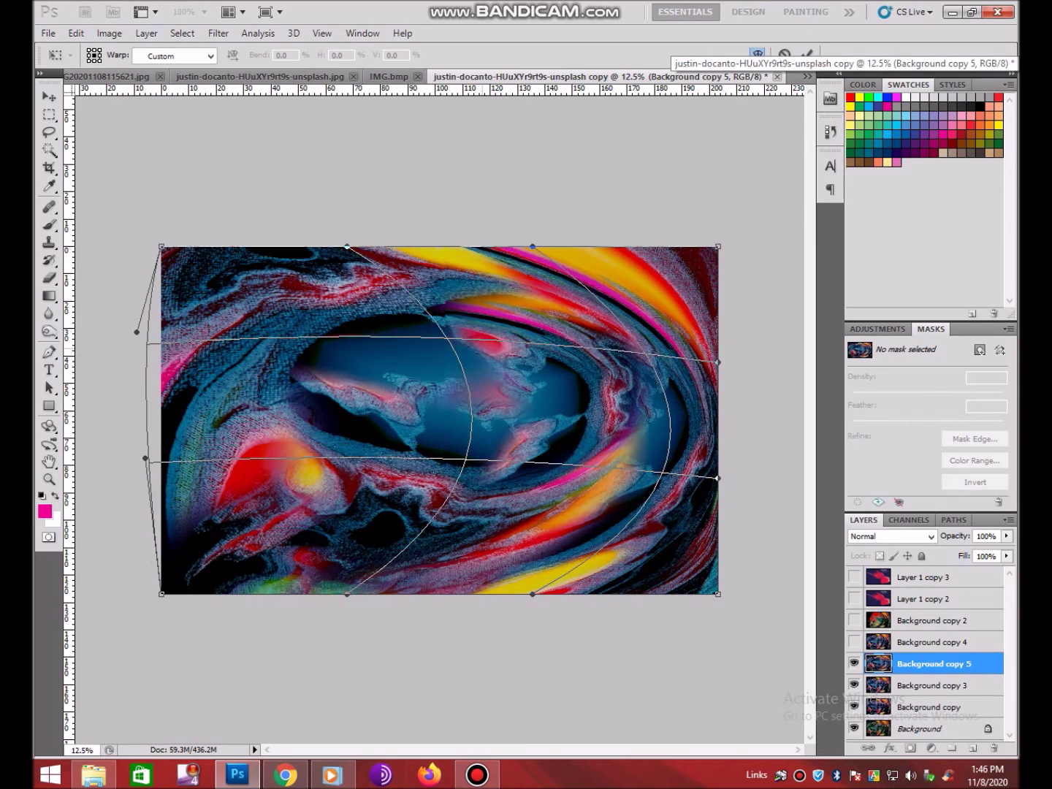
{"action": "left_click_drag", "start_coordinate": [438, 453], "coordinate": [439, 512]}
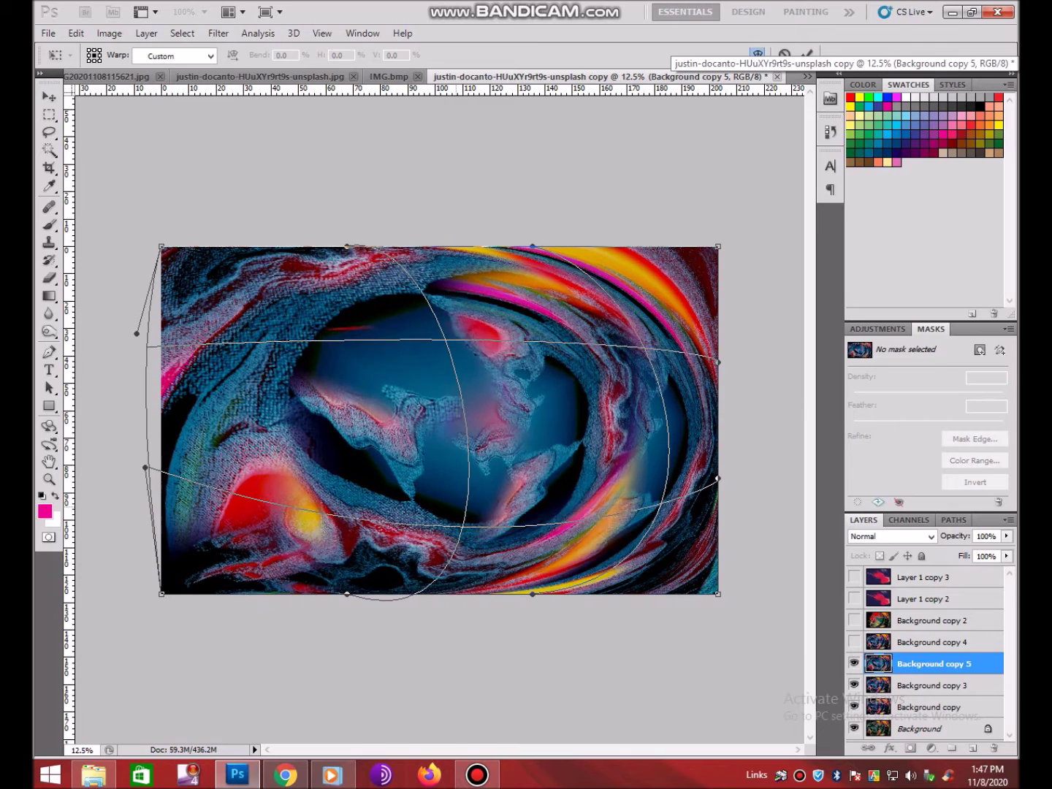
{"action": "key", "text": "Return"}
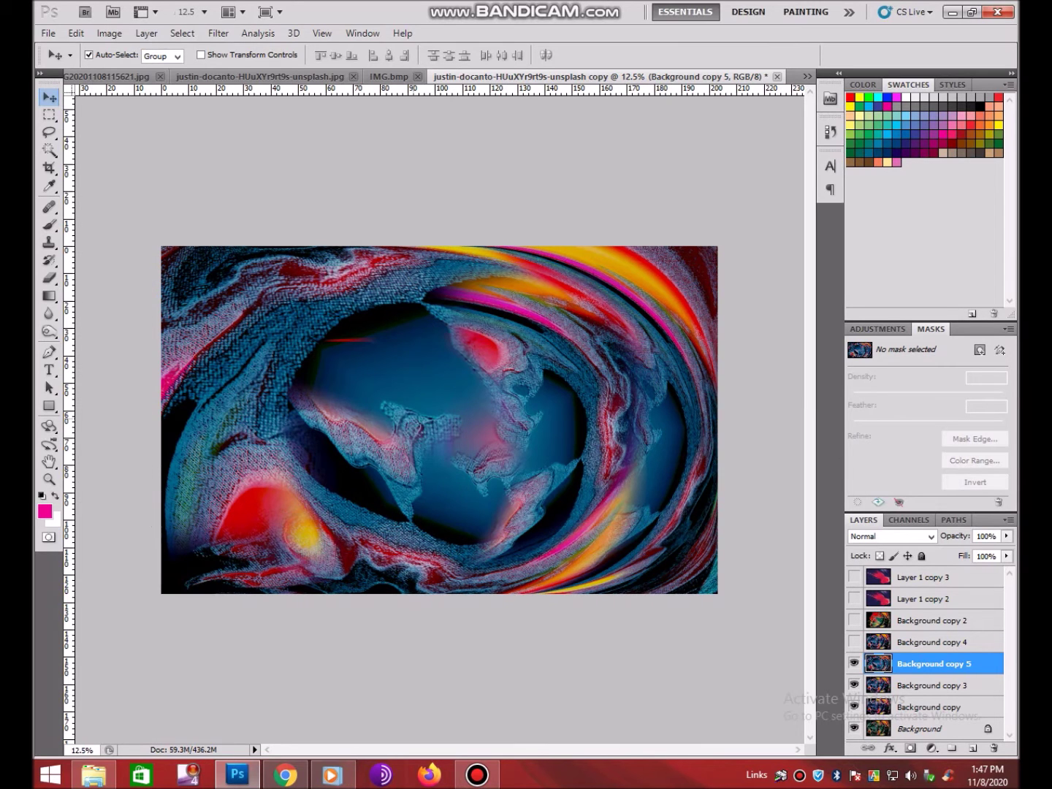
Step: Zoom in on the warped swirl and apply Color Balance of +72 toward red
{"action": "key", "text": "z"}
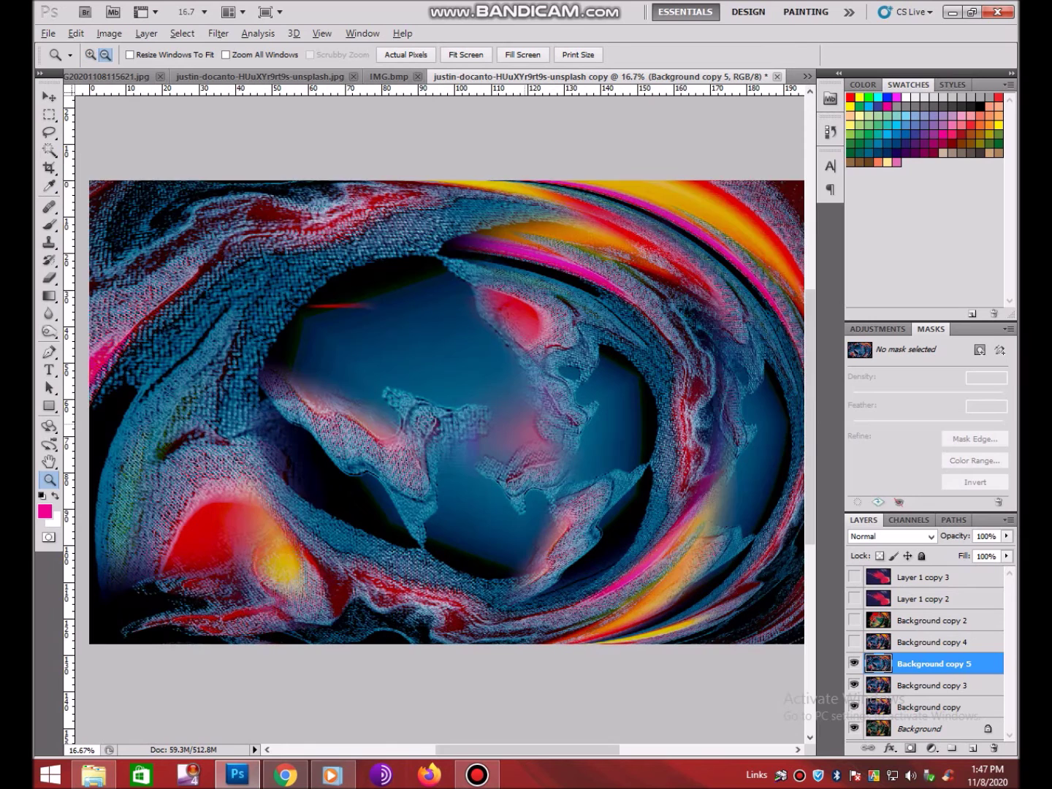
{"action": "left_click_drag", "start_coordinate": [160, 277], "coordinate": [648, 596]}
{"action": "left_click_drag", "start_coordinate": [172, 239], "coordinate": [730, 600]}
{"action": "key", "text": "ctrl+b"}
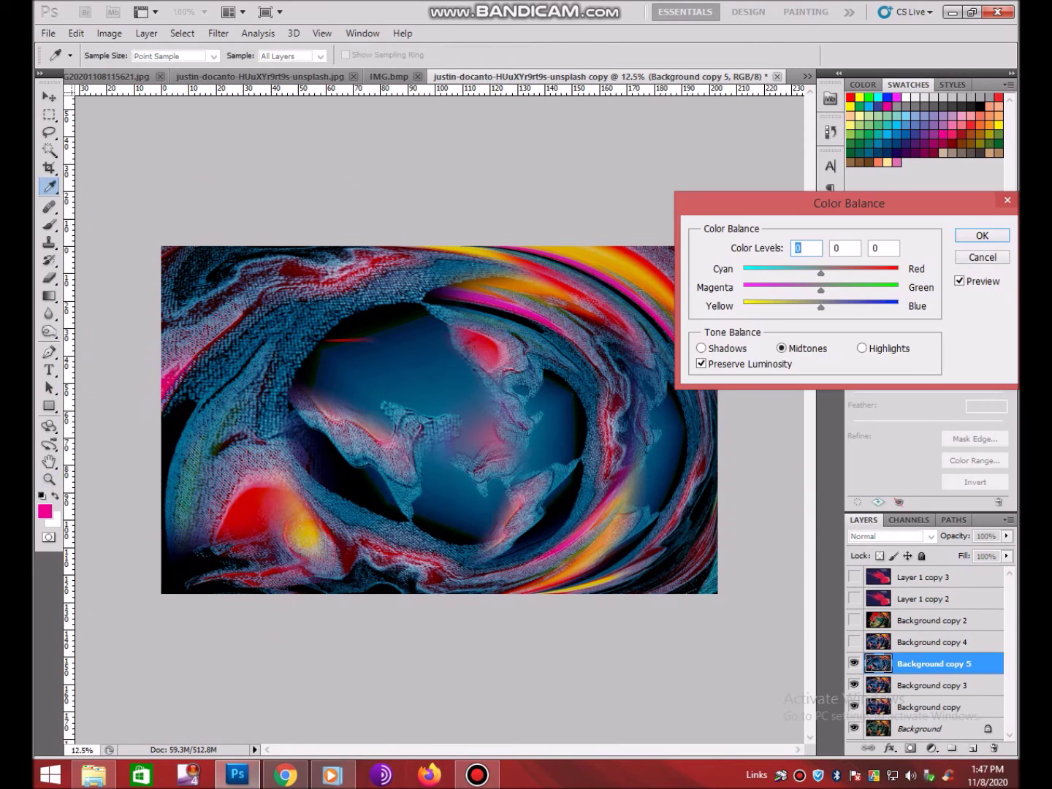
{"action": "type", "text": "+72"}
{"action": "key", "text": "Return"}
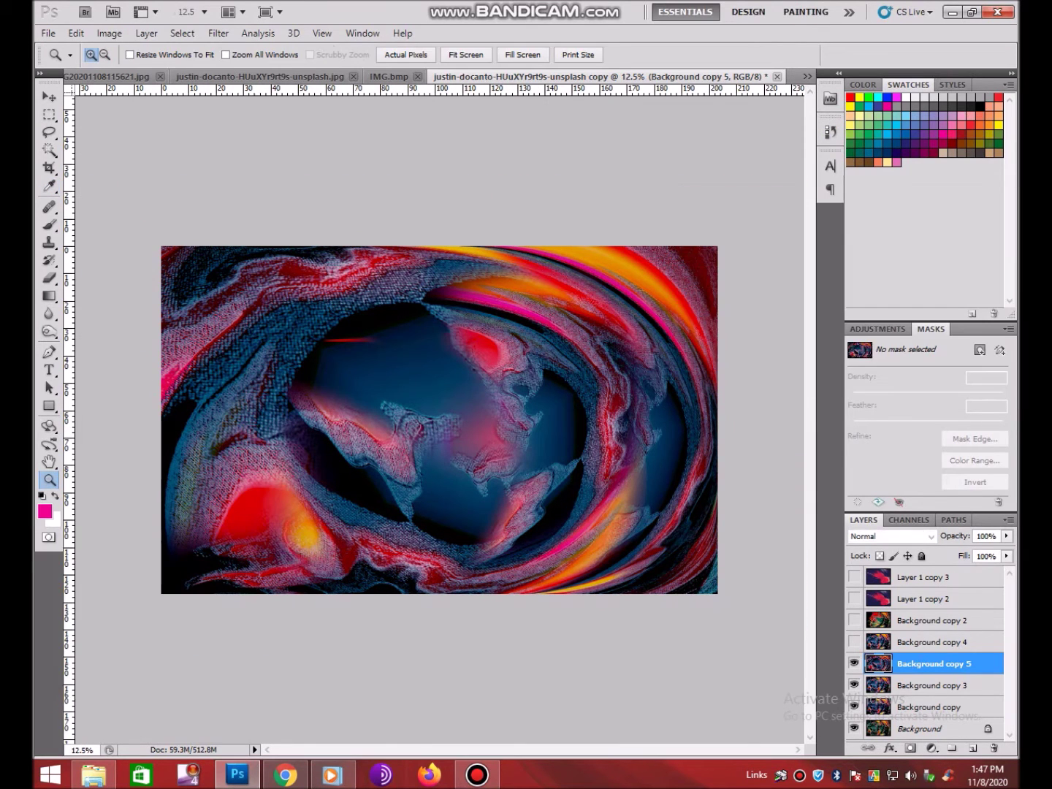
Step: Add a Color Overlay layer style and try blend modes from Multiply to Color Dodge
{"action": "left_click", "coordinate": [147, 33]}
{"action": "left_click", "coordinate": [362, 225]}
{"action": "left_click", "coordinate": [815, 210]}
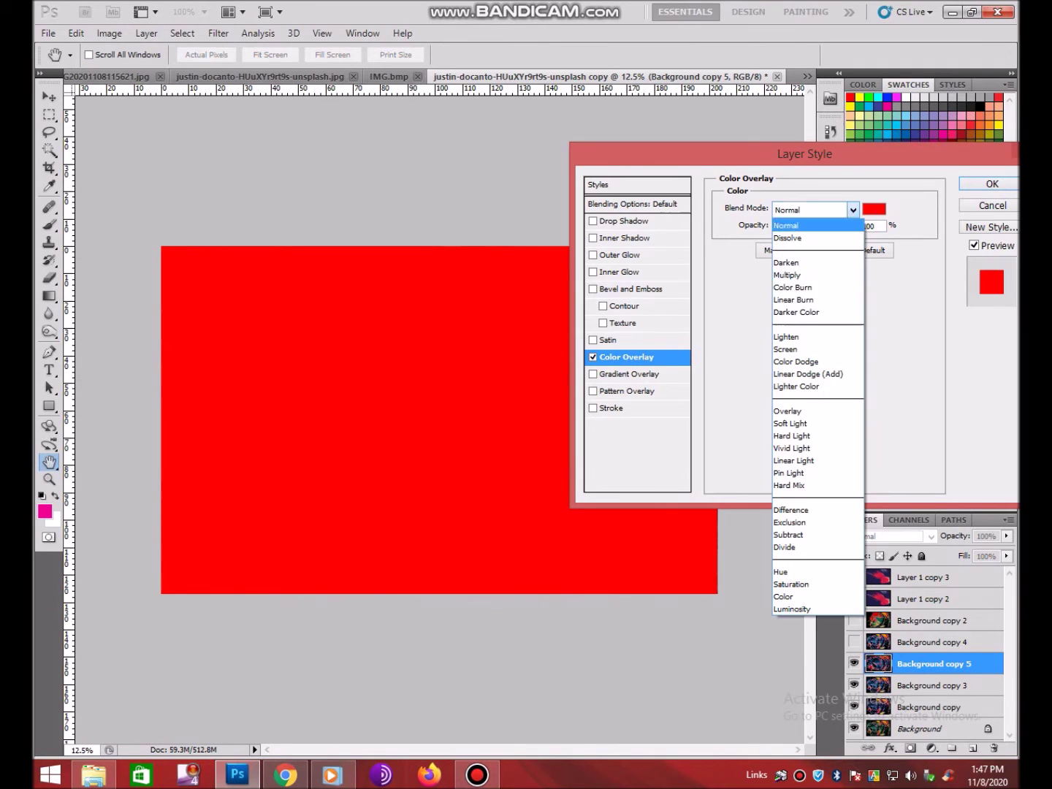
{"action": "left_click", "coordinate": [812, 273]}
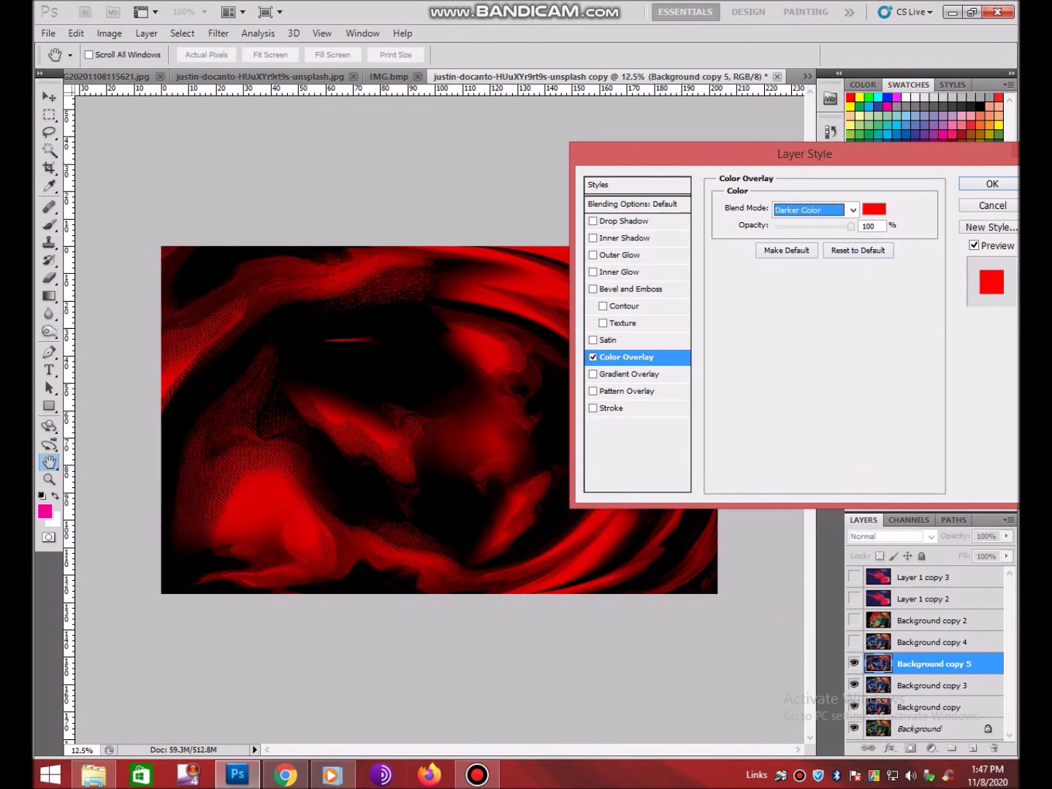
{"action": "key", "text": "Down"}
{"action": "key", "text": "Down"}
{"action": "key", "text": "Down"}
{"action": "key", "text": "Down"}
{"action": "key", "text": "Down"}
{"action": "key", "text": "Down"}
{"action": "key", "text": "Down"}
{"action": "key", "text": "Down"}
{"action": "key", "text": "Down"}
{"action": "key", "text": "Up"}
{"action": "key", "text": "Up"}
{"action": "key", "text": "Up"}
{"action": "key", "text": "Up"}
{"action": "key", "text": "Up"}
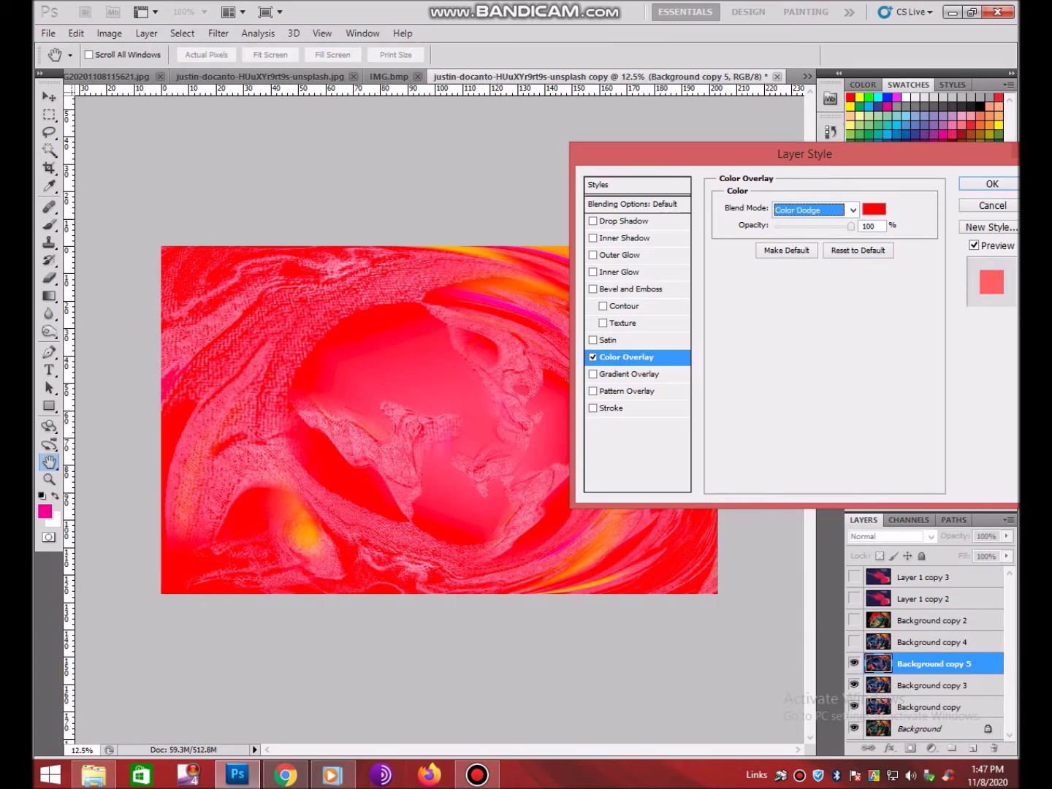
{"action": "key", "text": "Up"}
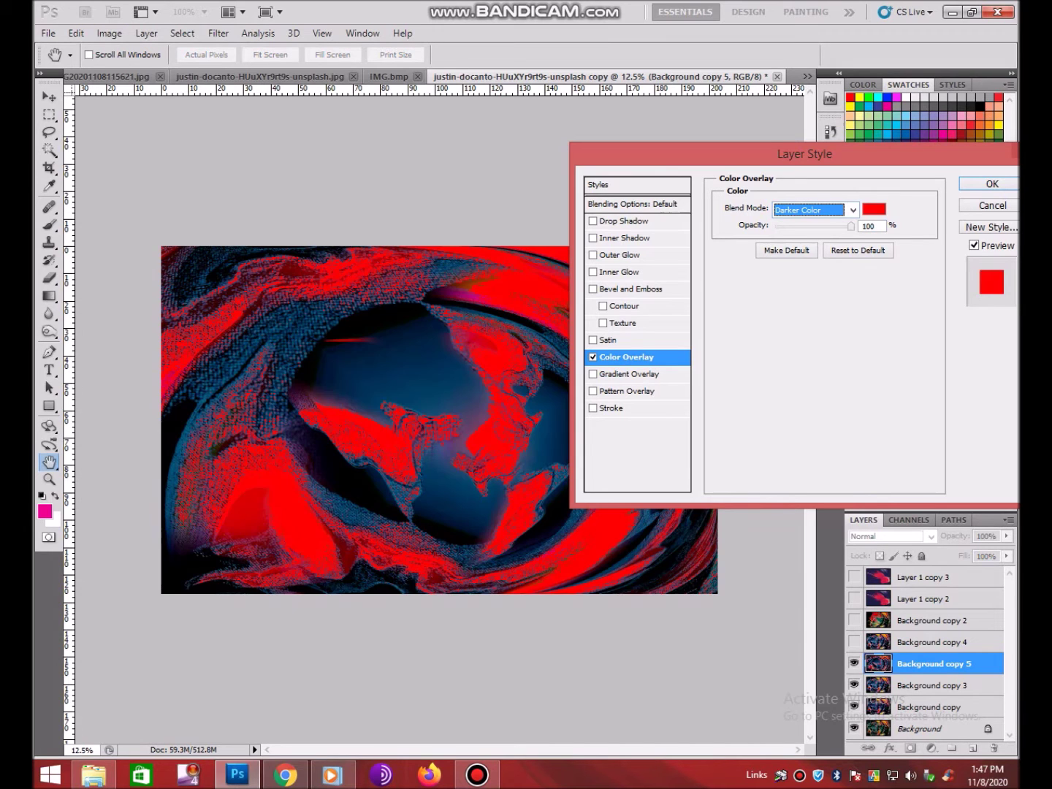
Step: Set a green overlay colour with Multiply blending, then shift the overlay hue in the picker
{"action": "left_click", "coordinate": [873, 209]}
{"action": "left_click", "coordinate": [540, 347]}
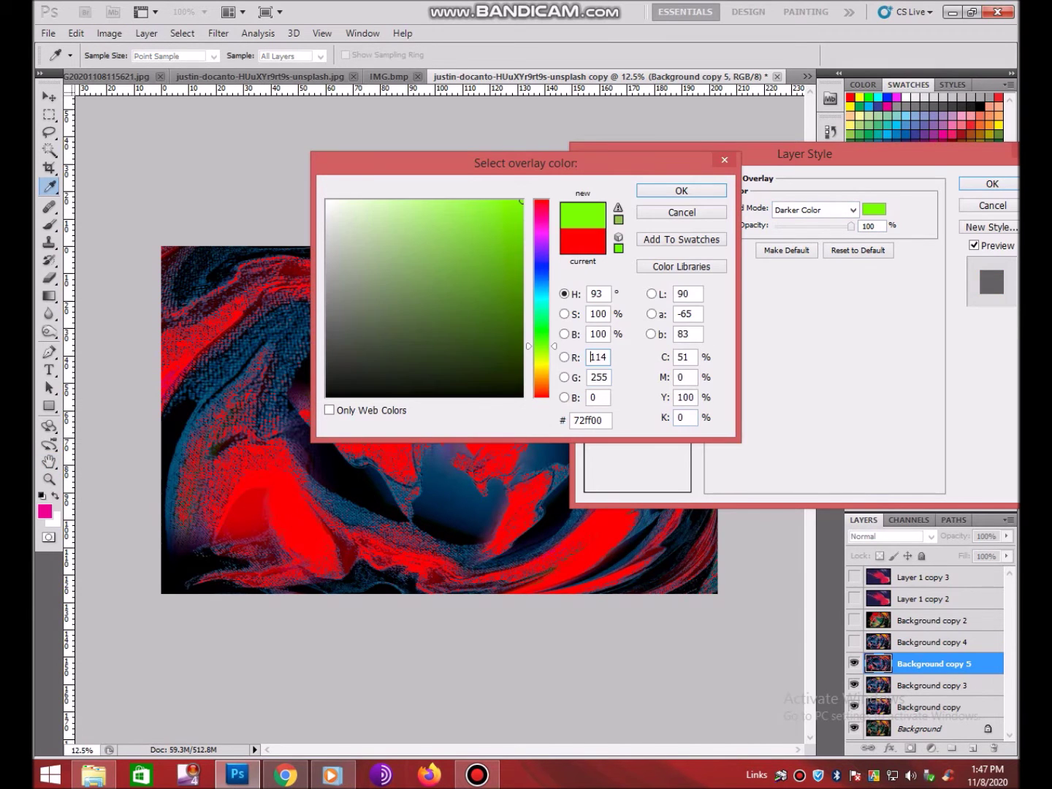
{"action": "left_click_drag", "start_coordinate": [511, 163], "coordinate": [737, 201]}
{"action": "left_click", "coordinate": [736, 274]}
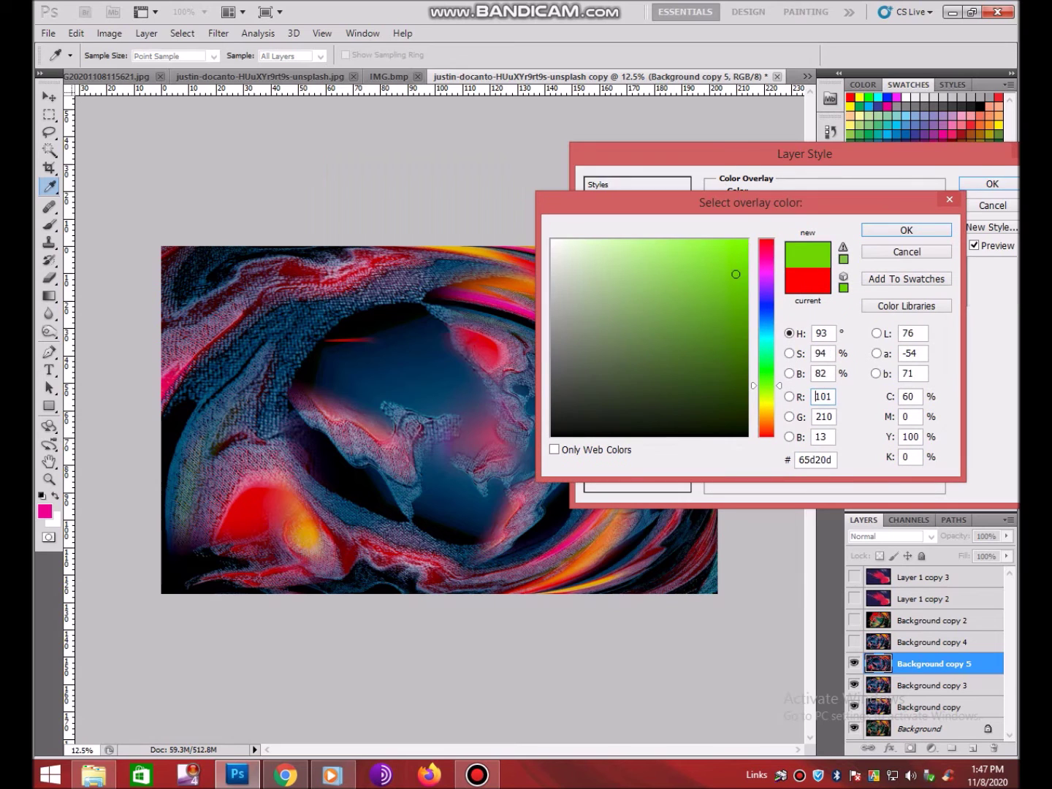
{"action": "left_click", "coordinate": [905, 230]}
{"action": "left_click", "coordinate": [853, 210]}
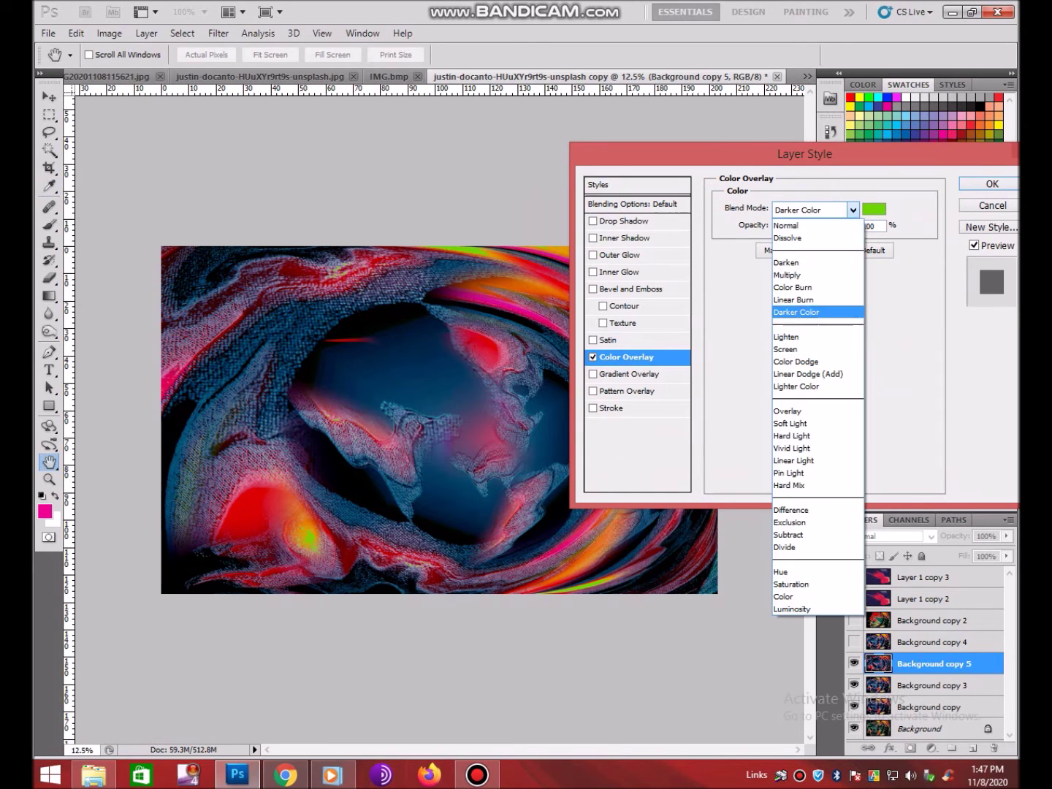
{"action": "left_click", "coordinate": [789, 272]}
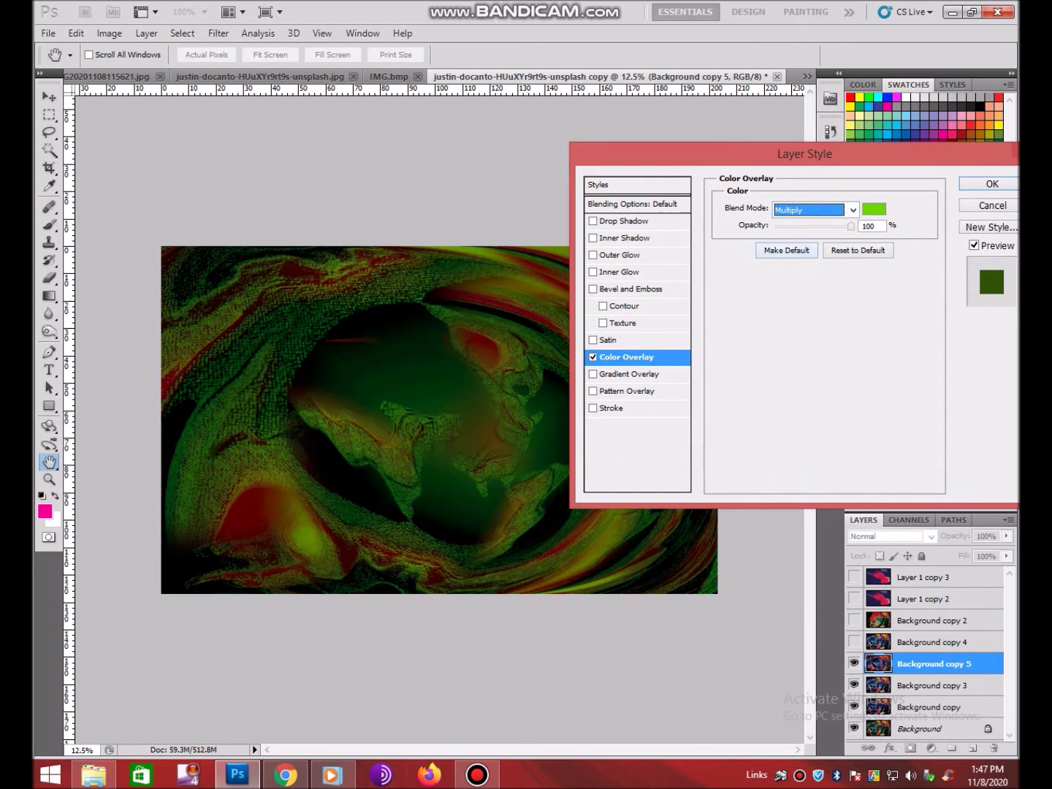
{"action": "left_click", "coordinate": [874, 210]}
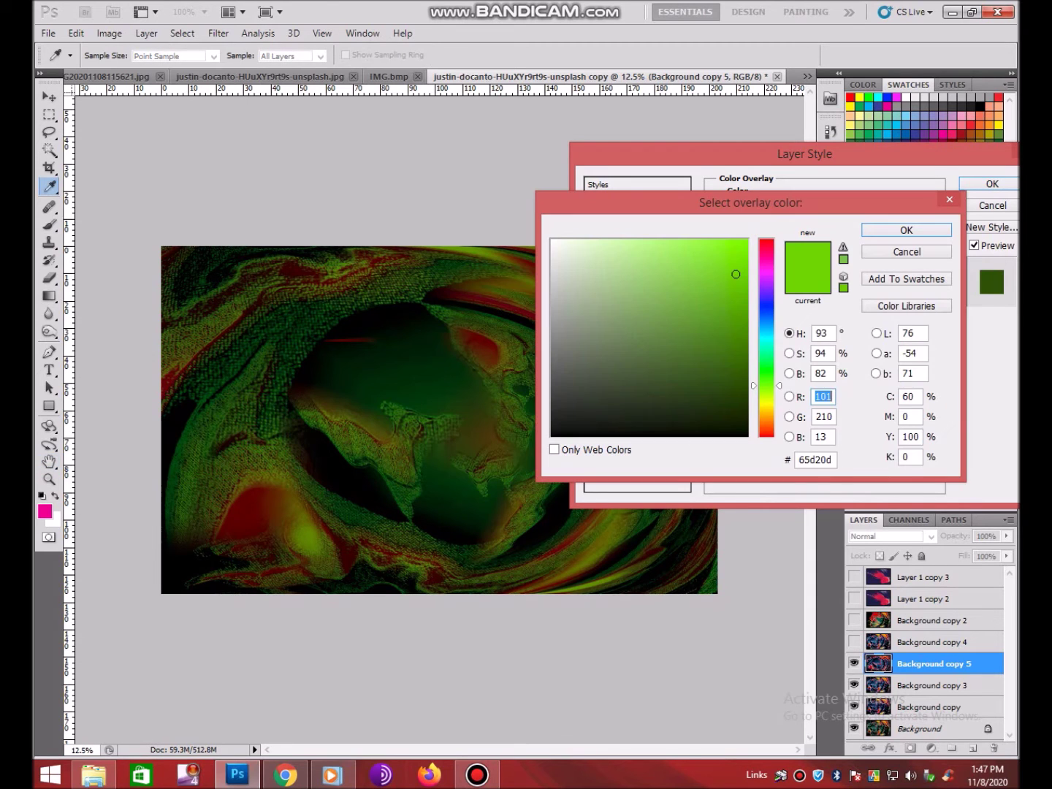
{"action": "mouse_move", "coordinate": [766, 388]}
{"action": "left_mouse_down"}
{"action": "mouse_move", "coordinate": [766, 408]}
{"action": "mouse_move", "coordinate": [765, 310]}
{"action": "left_mouse_up"}
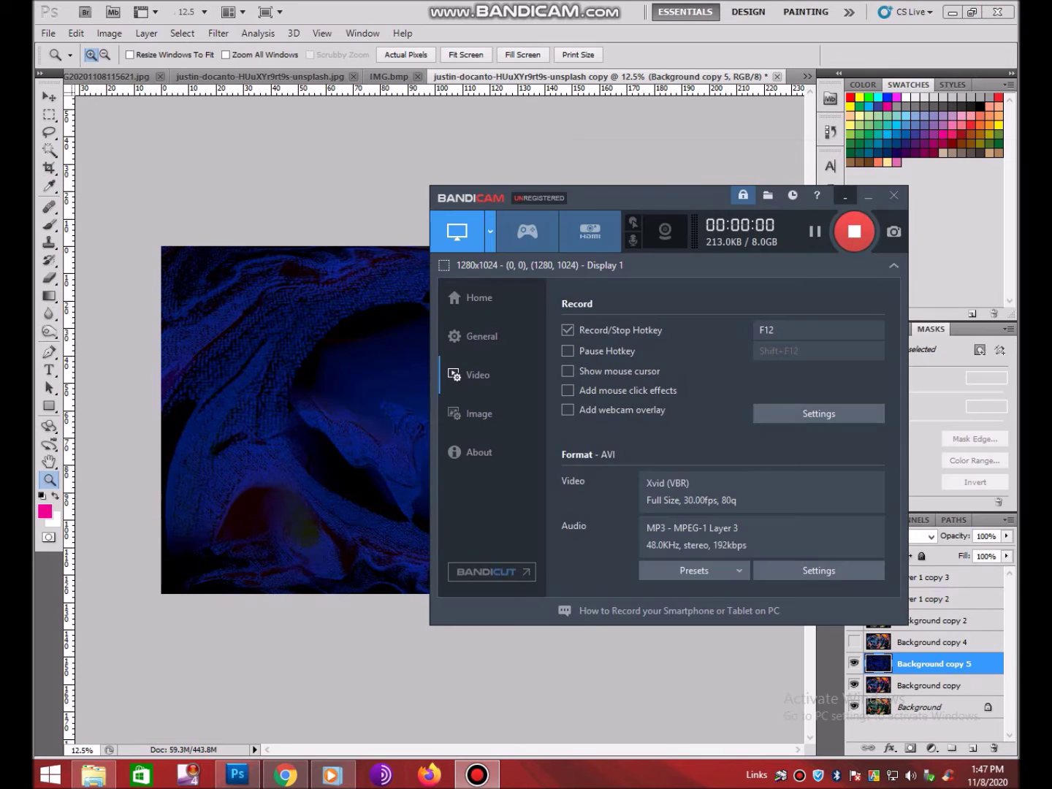
Step: Brighten the swirl with a raised Curves point and shift its midtones toward cyan
{"action": "key", "text": "ctrl+m"}
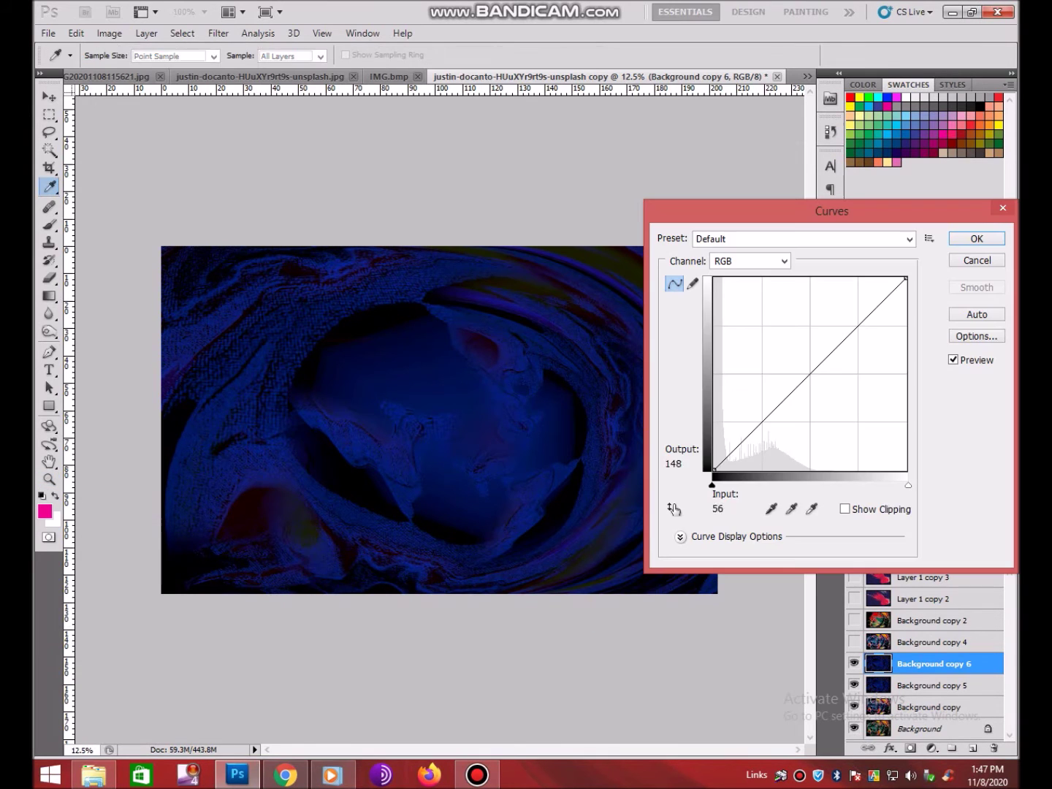
{"action": "left_click_drag", "start_coordinate": [802, 384], "coordinate": [802, 338]}
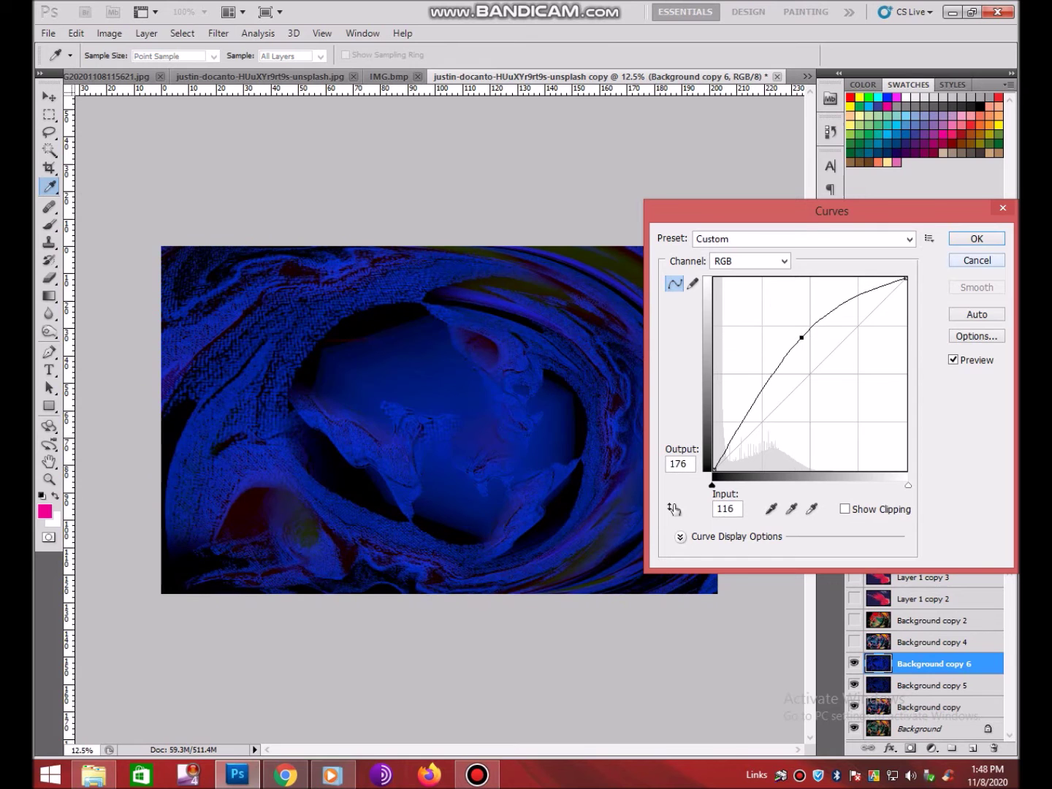
{"action": "key", "text": "Return"}
{"action": "key", "text": "ctrl+b"}
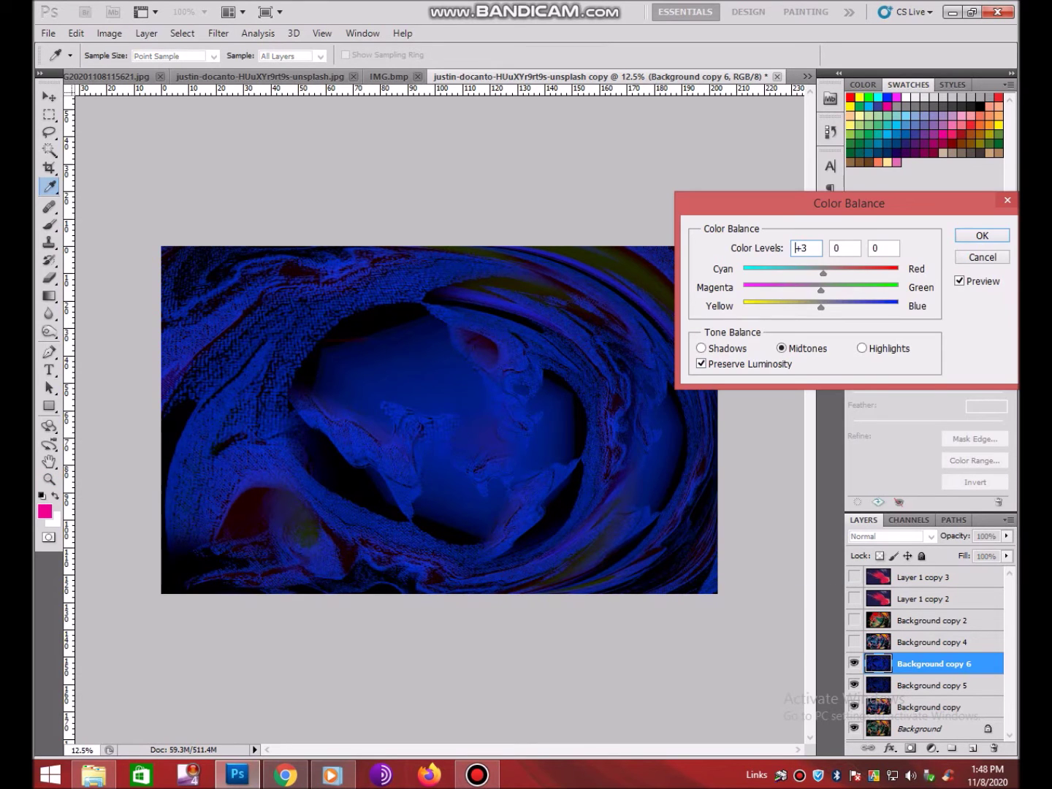
{"action": "left_click_drag", "start_coordinate": [820, 273], "coordinate": [770, 273]}
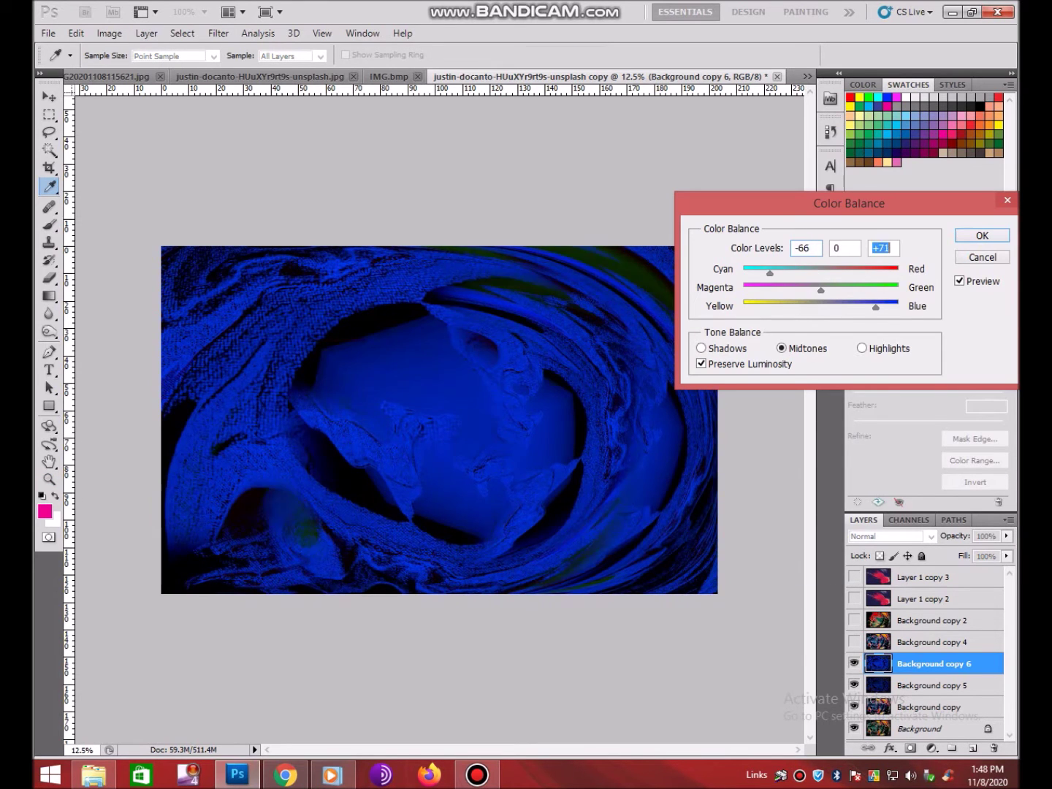
{"action": "key", "text": "Return"}
Step: Duplicate the swirl and apply Levels: brighter midtones, dimmer output white, raised black point
{"action": "key", "text": "z"}
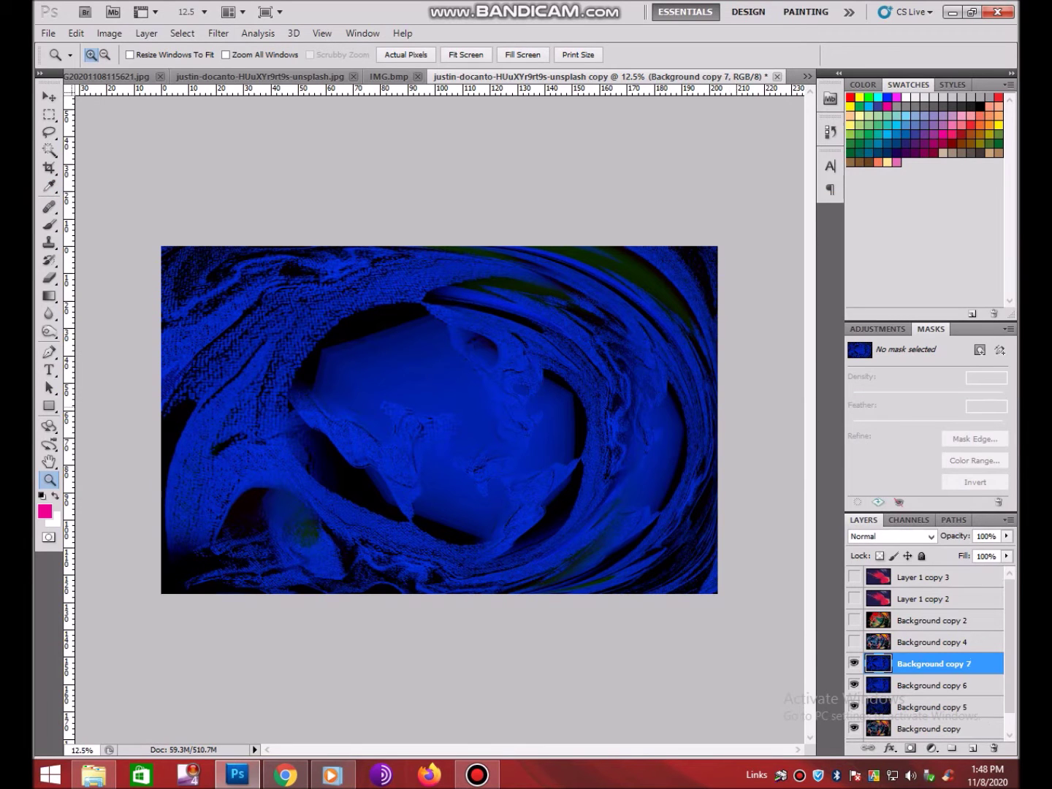
{"action": "key", "text": "ctrl+j"}
{"action": "key", "text": "ctrl+l"}
{"action": "left_click_drag", "start_coordinate": [799, 353], "coordinate": [768, 353]}
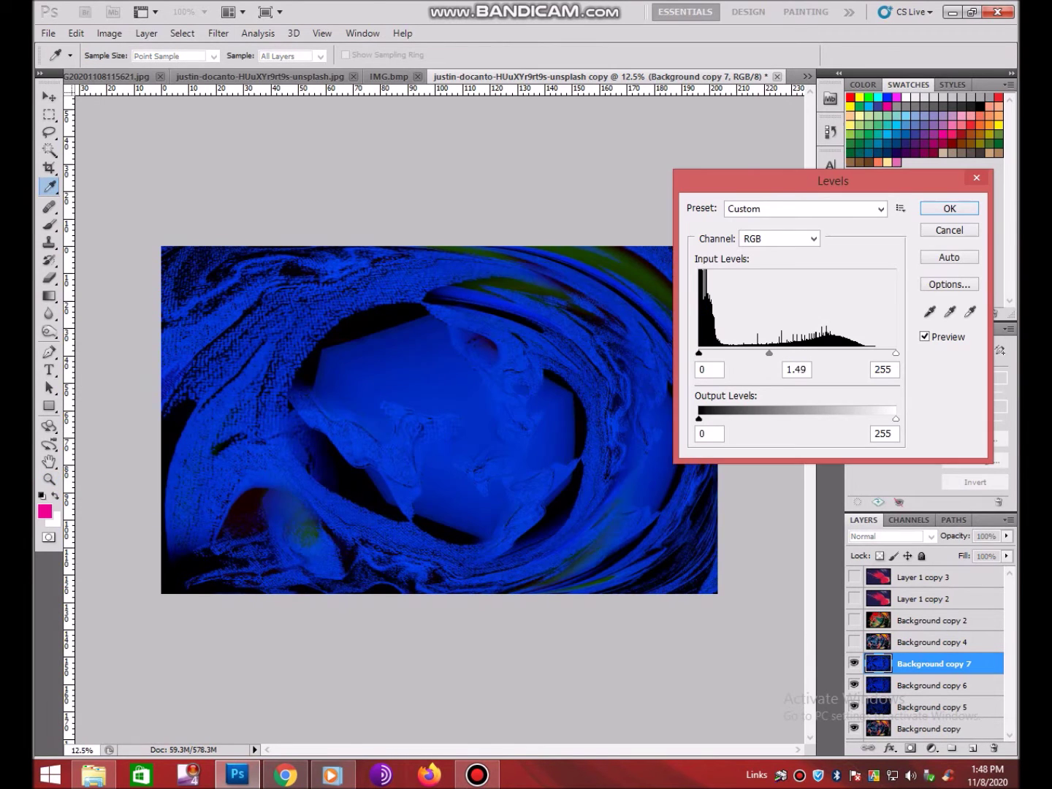
{"action": "left_click_drag", "start_coordinate": [897, 418], "coordinate": [861, 418]}
{"action": "left_click_drag", "start_coordinate": [699, 353], "coordinate": [719, 353]}
{"action": "key", "text": "Return"}
{"action": "key", "text": "z"}
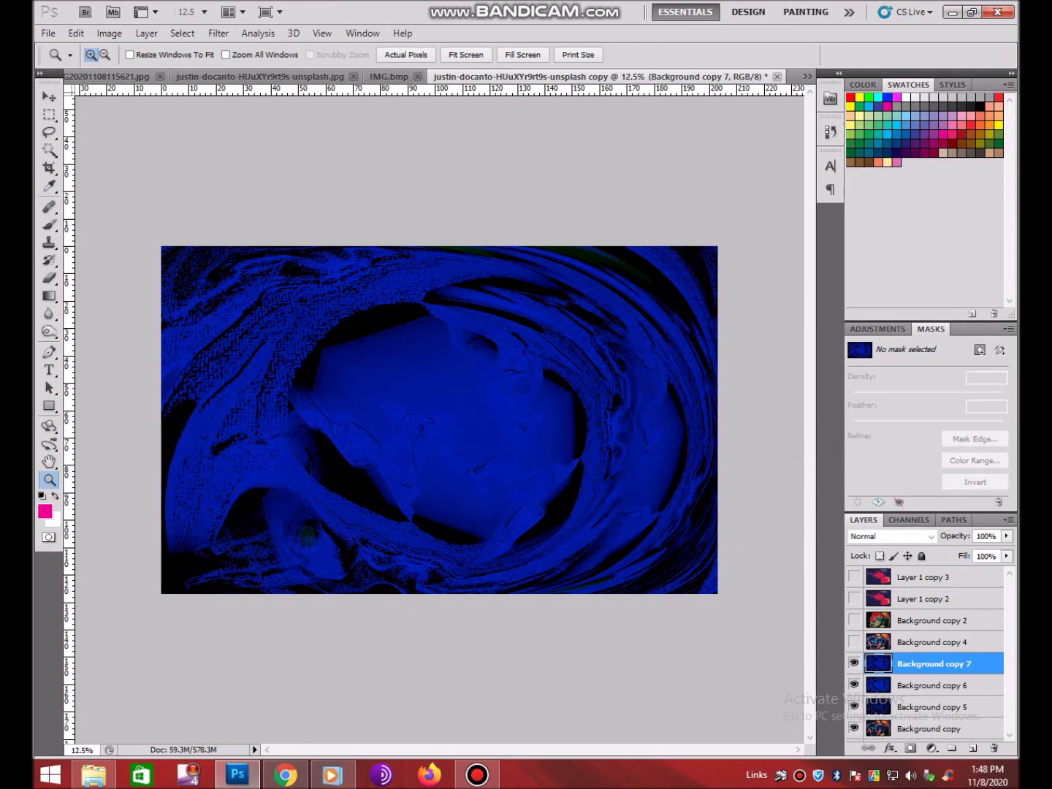
{"action": "left_click_drag", "start_coordinate": [202, 312], "coordinate": [647, 582]}
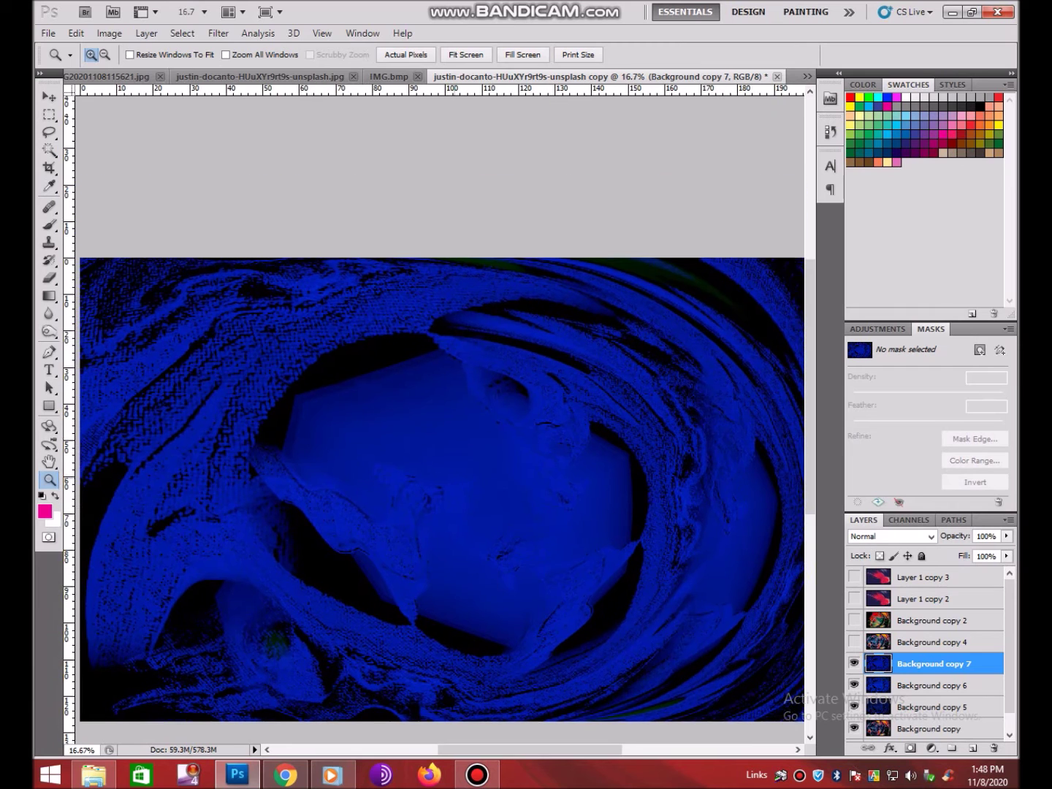
{"action": "key", "text": "ctrl+minus"}
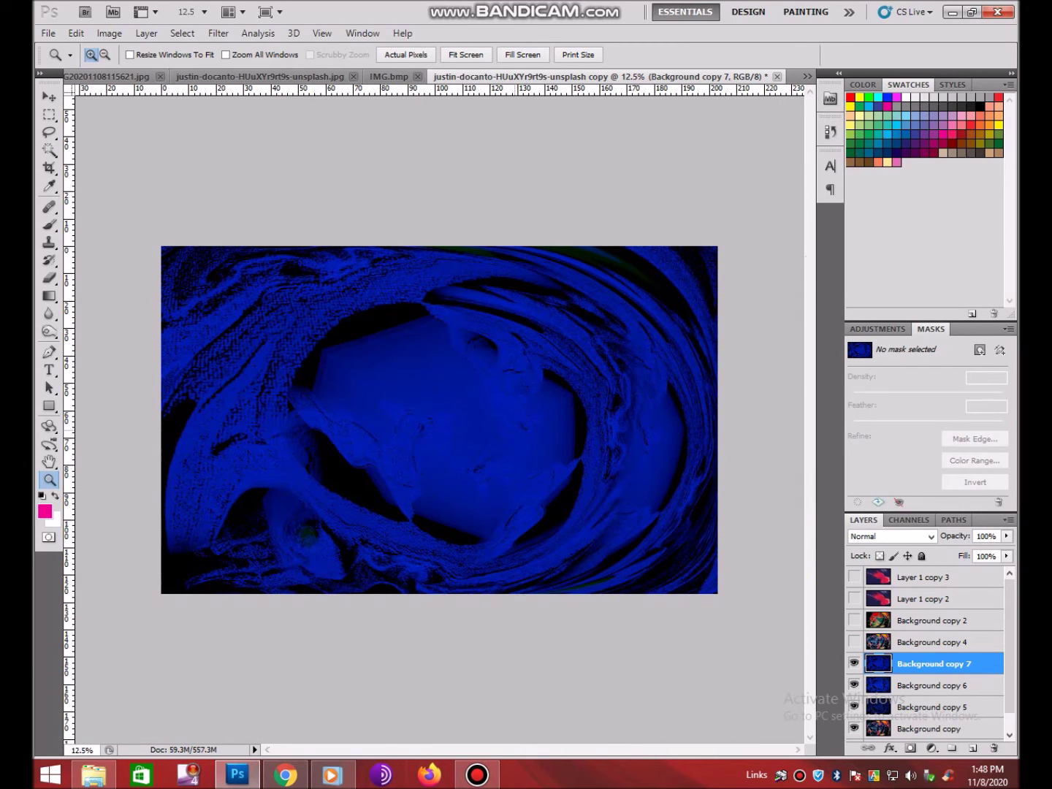
{"action": "key", "text": "ctrl+t"}
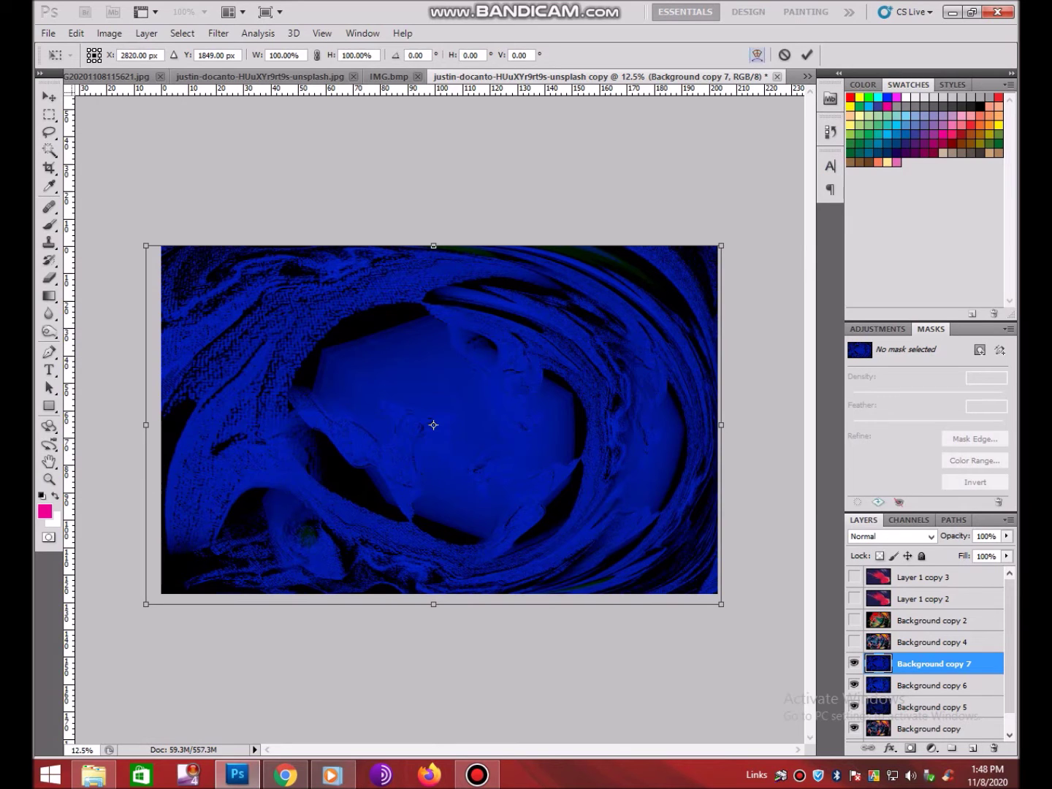
Step: Warp Background copy 7 by dragging its left mesh points outward, then commit the warp
{"action": "left_click", "coordinate": [757, 55]}
{"action": "left_click_drag", "start_coordinate": [338, 365], "coordinate": [133, 381]}
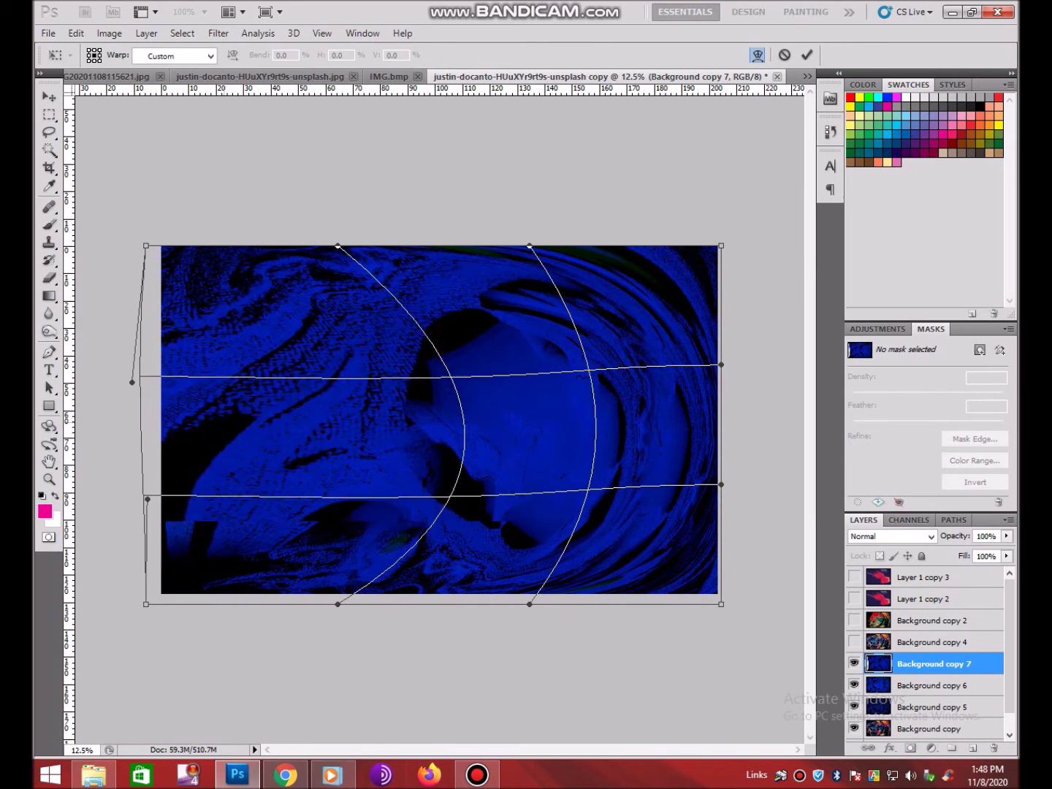
{"action": "key", "text": "z"}
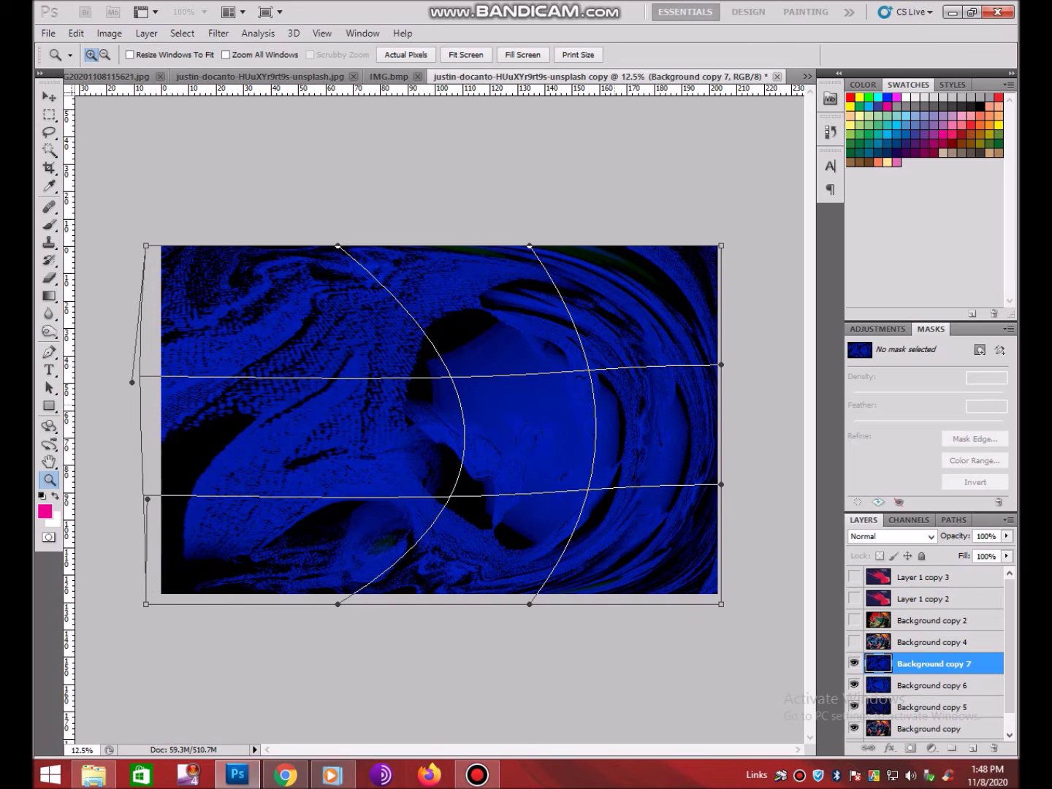
{"action": "key", "text": "Return"}
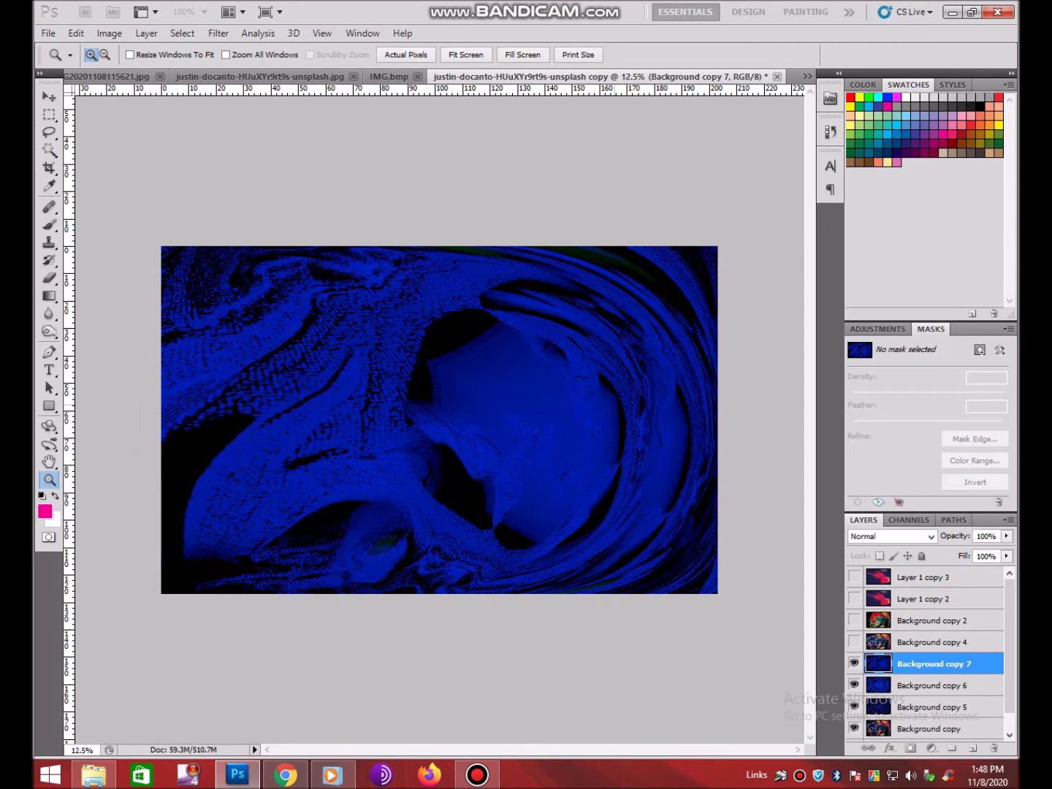
Step: Lasso the right part of the swirl, feather it, and copy it to a new layer
{"action": "key", "text": "l"}
{"action": "mouse_move", "coordinate": [442, 305]}
{"action": "left_mouse_down"}
{"action": "mouse_move", "coordinate": [709, 246]}
{"action": "mouse_move", "coordinate": [520, 394]}
{"action": "left_mouse_up"}
{"action": "right_click", "coordinate": [517, 366]}
{"action": "left_click", "coordinate": [557, 416]}
{"action": "key", "text": "Return"}
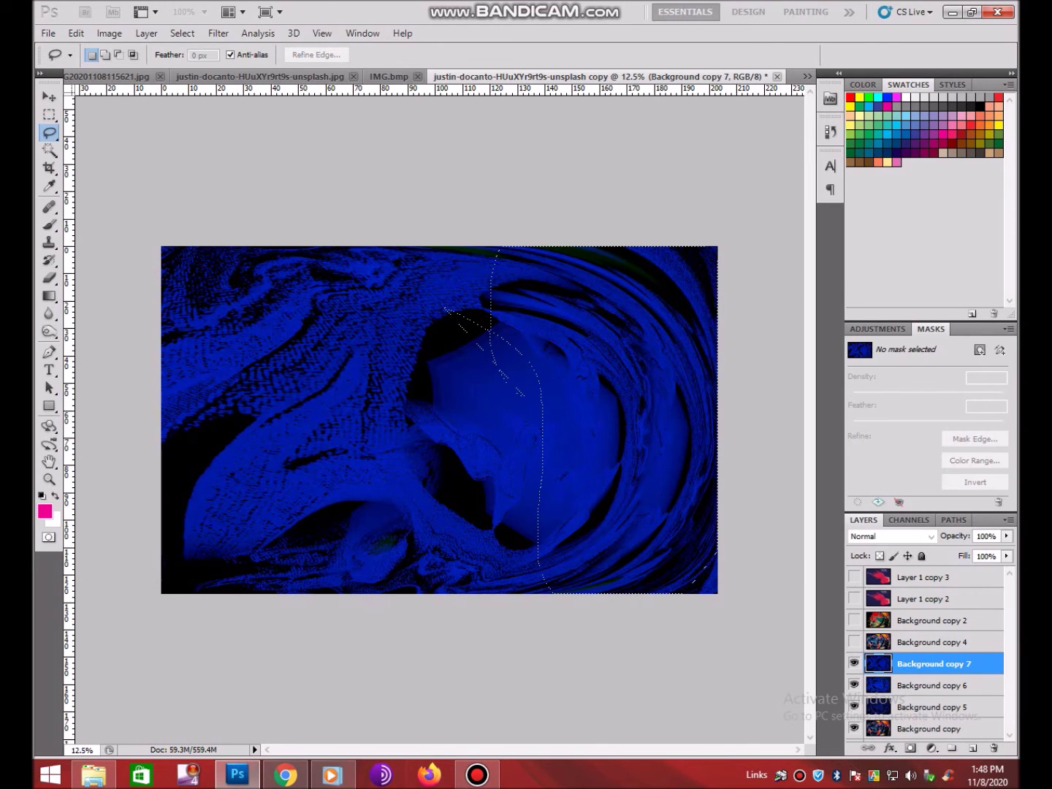
{"action": "key", "text": "ctrl+j"}
Step: Move the copied piece left, rotate and enlarge it into place on the left side
{"action": "key", "text": "ctrl+t"}
{"action": "left_click_drag", "start_coordinate": [580, 420], "coordinate": [349, 391]}
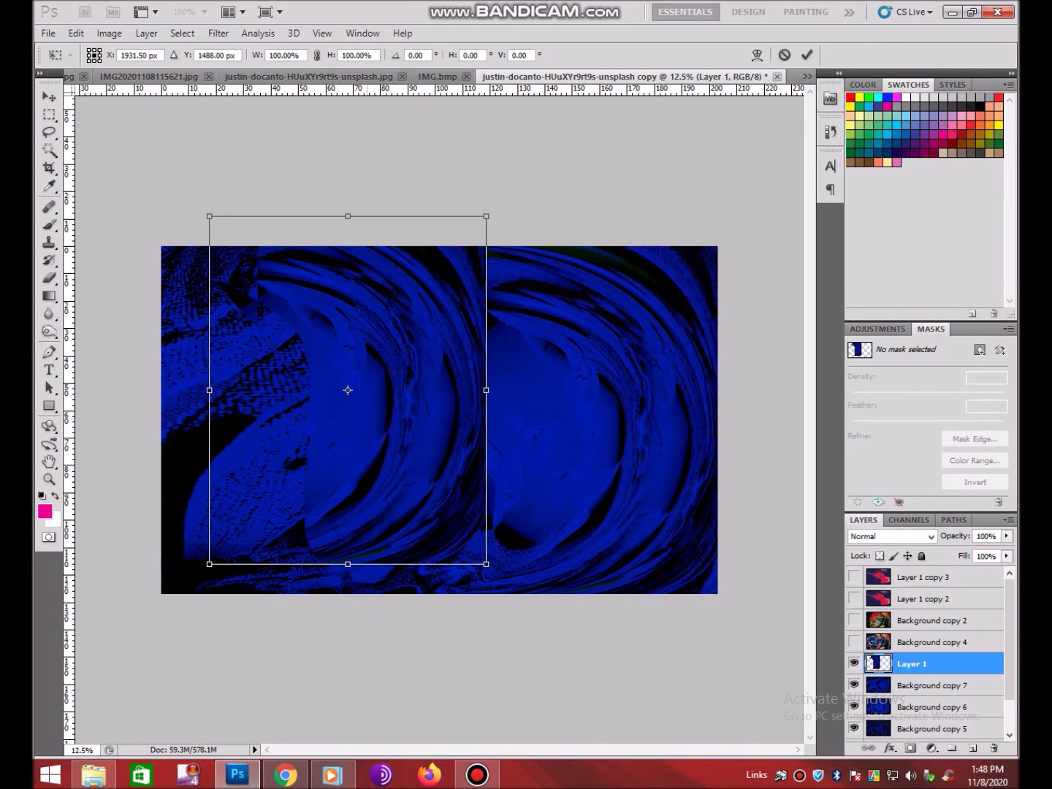
{"action": "left_click_drag", "start_coordinate": [504, 205], "coordinate": [107, 385]}
{"action": "left_click_drag", "start_coordinate": [348, 388], "coordinate": [316, 424]}
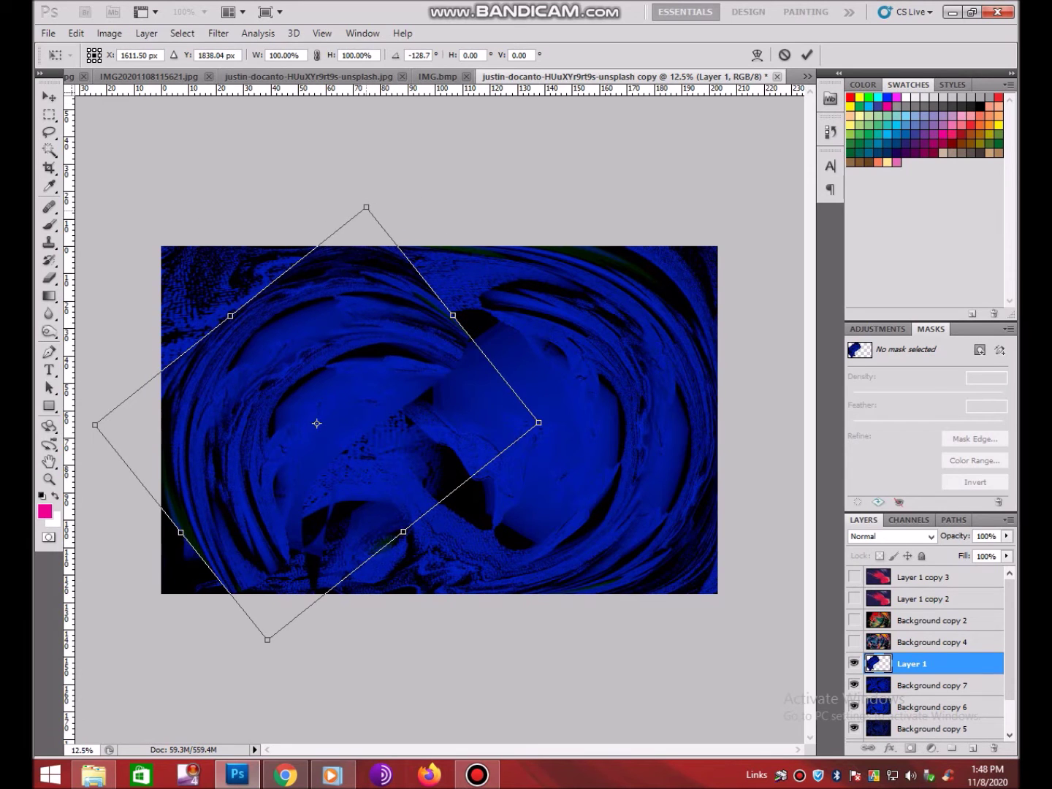
{"action": "left_click_drag", "start_coordinate": [538, 422], "coordinate": [614, 422]}
{"action": "left_click_drag", "start_coordinate": [317, 424], "coordinate": [317, 402]}
{"action": "key", "text": "Return"}
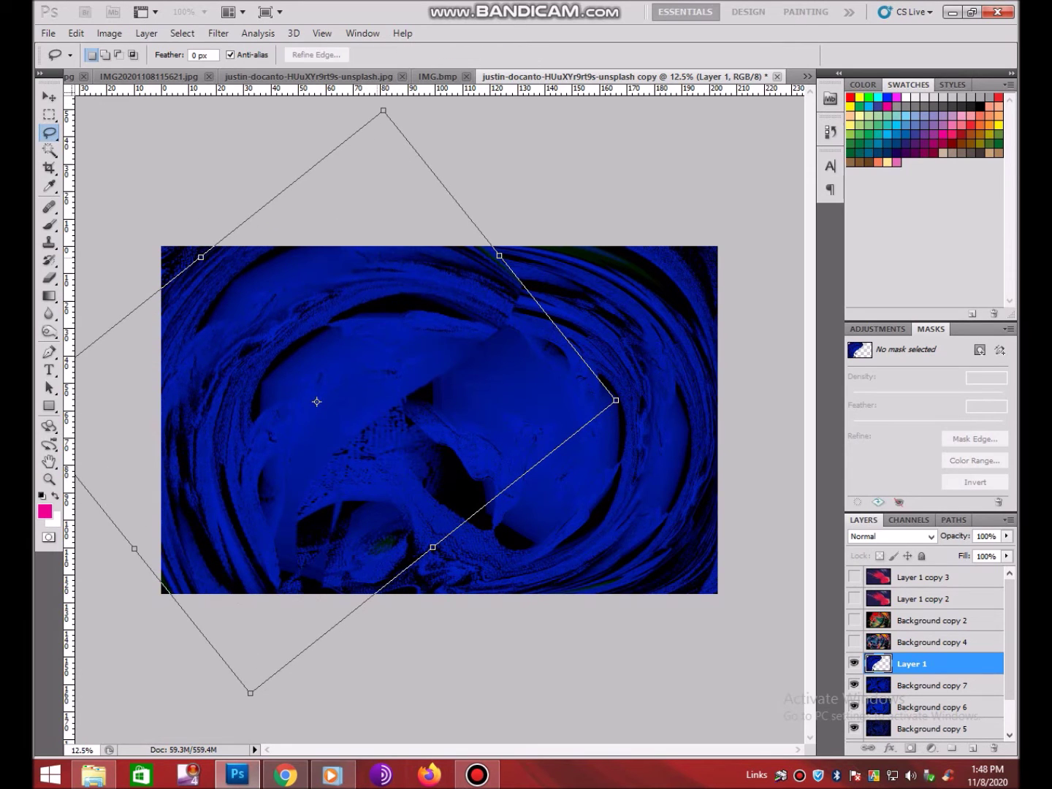
Step: Erase the hard edges of the rotated piece with the plain Eraser
{"action": "left_click", "coordinate": [49, 278]}
{"action": "right_click", "coordinate": [50, 278]}
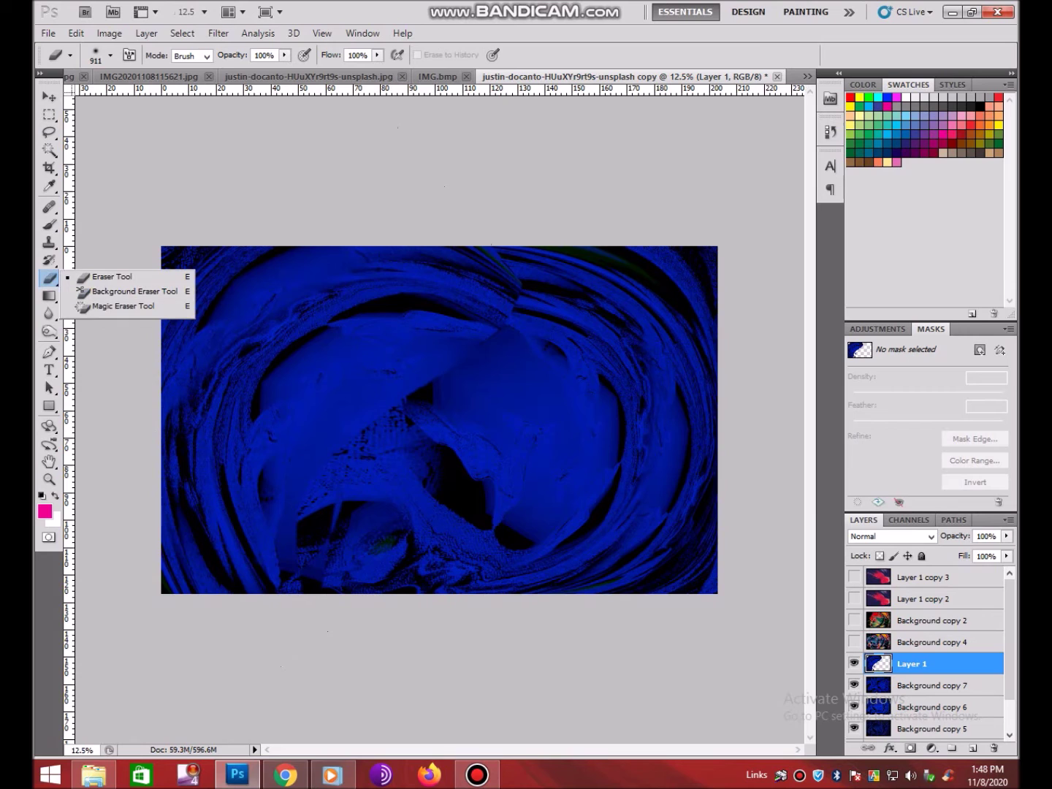
{"action": "left_click", "coordinate": [102, 278]}
{"action": "mouse_move", "coordinate": [336, 519]}
{"action": "left_mouse_down"}
{"action": "mouse_move", "coordinate": [299, 402]}
{"action": "mouse_move", "coordinate": [340, 369]}
{"action": "left_mouse_up"}
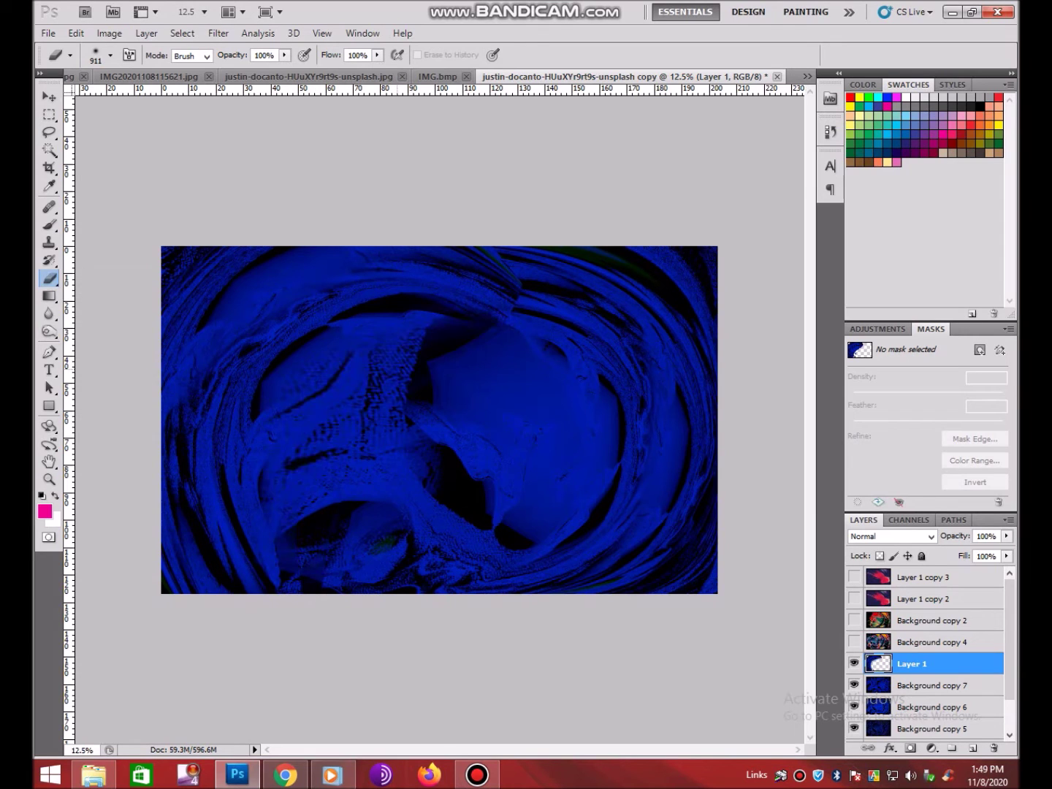
{"action": "left_click_drag", "start_coordinate": [502, 307], "coordinate": [483, 270]}
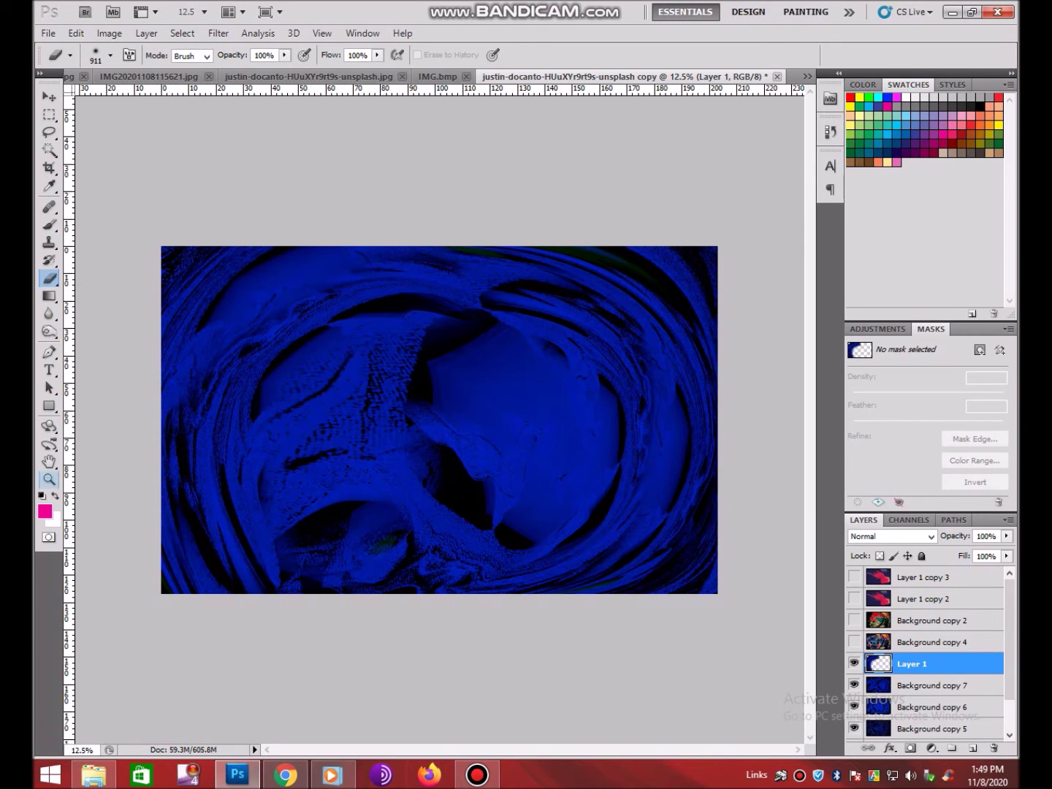
{"action": "left_click", "coordinate": [50, 479]}
{"action": "left_click", "coordinate": [49, 97]}
Step: Alt-drag a copy of the swirl piece, shrink, rotate and raise it, then erase its lower-left edges
{"action": "mouse_move", "coordinate": [439, 421]}
{"action": "left_mouse_down"}
{"action": "mouse_move", "coordinate": [473, 425]}
{"action": "mouse_move", "coordinate": [410, 468]}
{"action": "left_mouse_up"}
{"action": "key", "text": "ctrl+t"}
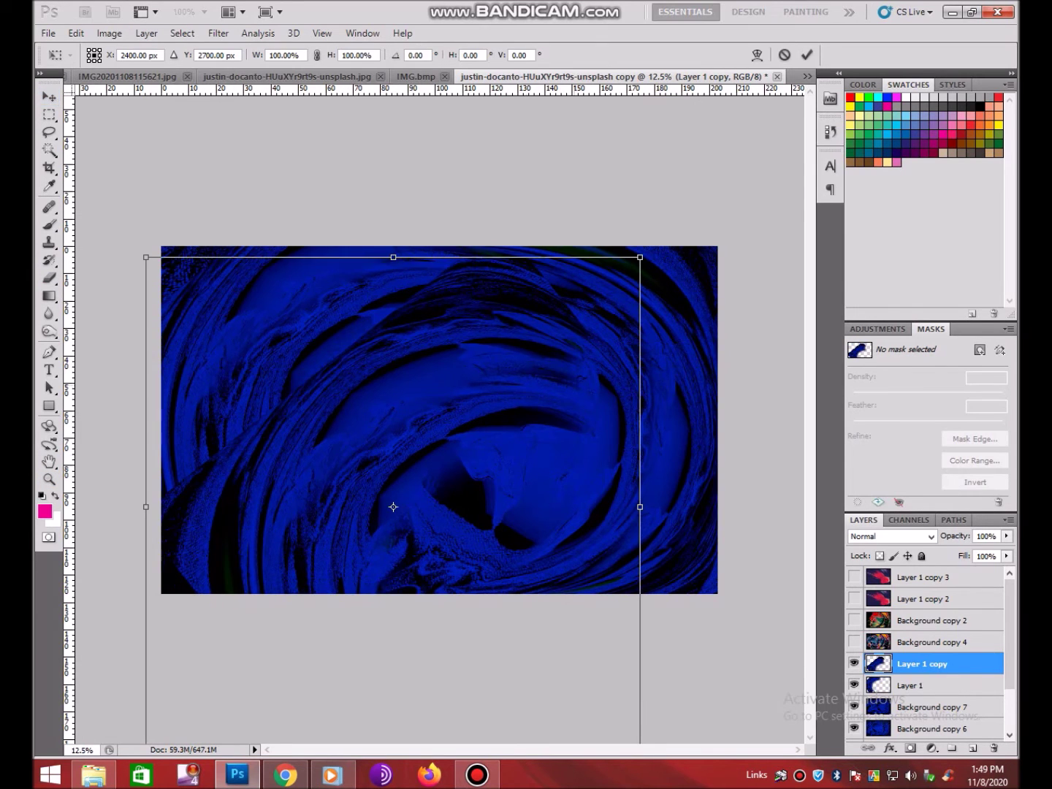
{"action": "left_click_drag", "start_coordinate": [641, 257], "coordinate": [562, 332]}
{"action": "left_click_drag", "start_coordinate": [577, 687], "coordinate": [622, 628]}
{"action": "left_click_drag", "start_coordinate": [395, 512], "coordinate": [398, 438]}
{"action": "key", "text": "Return"}
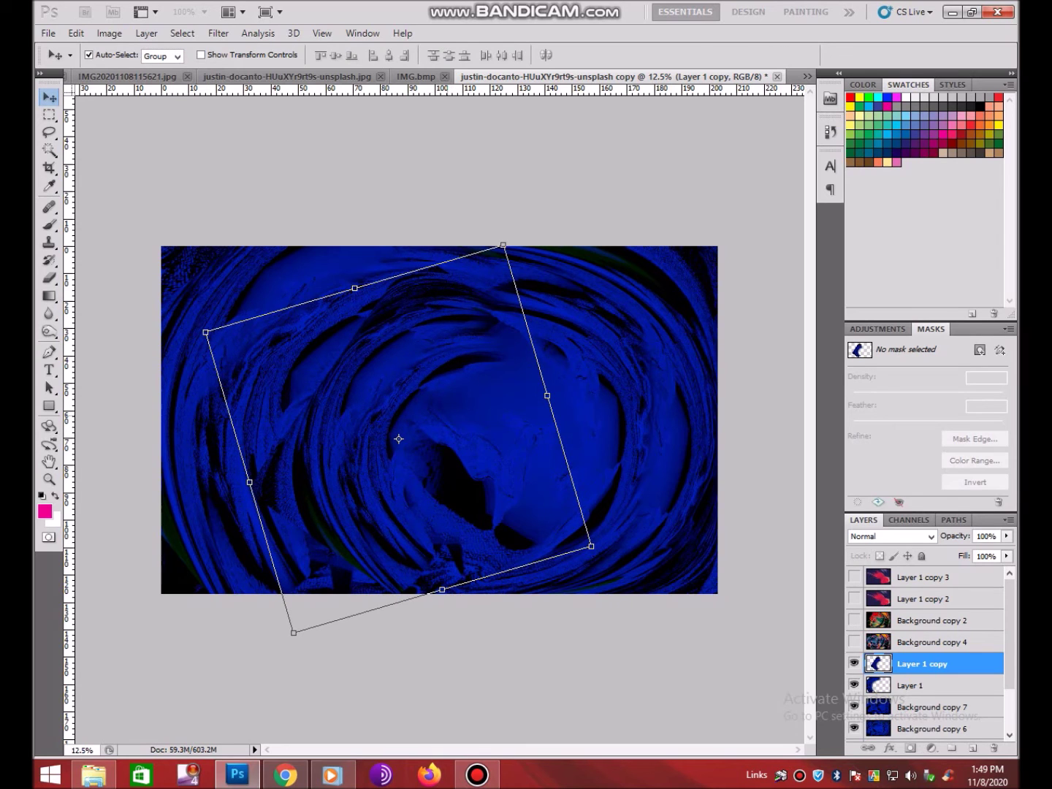
{"action": "key", "text": "e"}
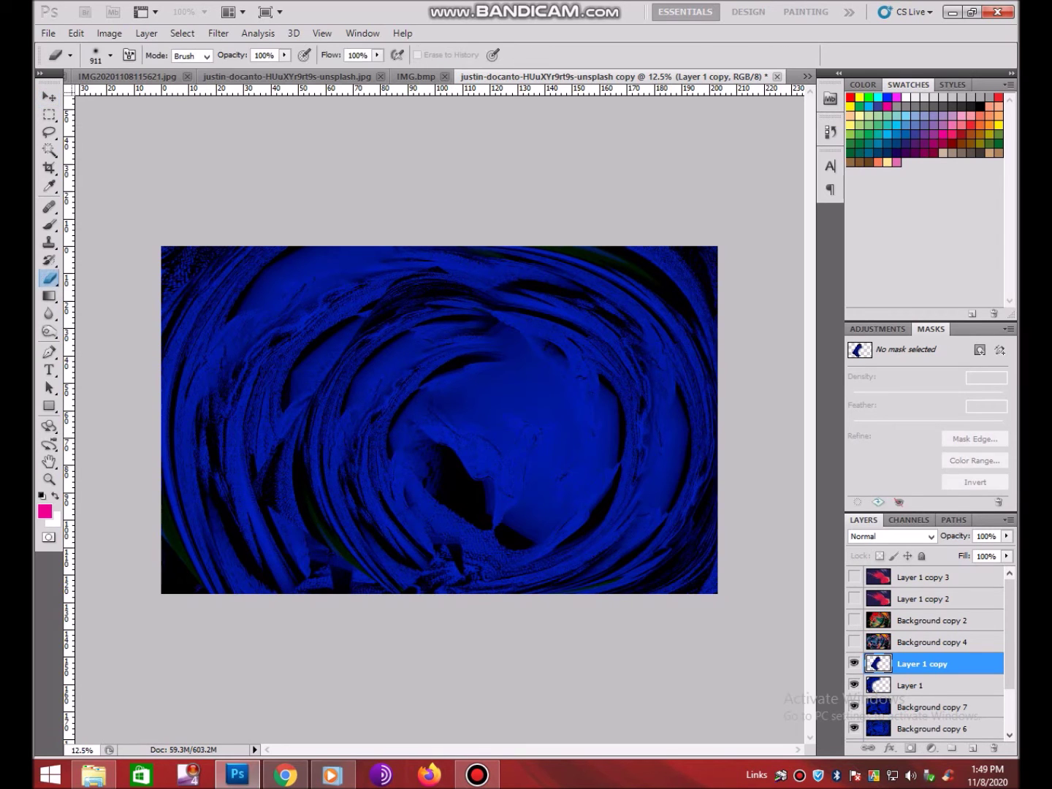
{"action": "right_click", "coordinate": [49, 277]}
{"action": "left_click", "coordinate": [95, 276]}
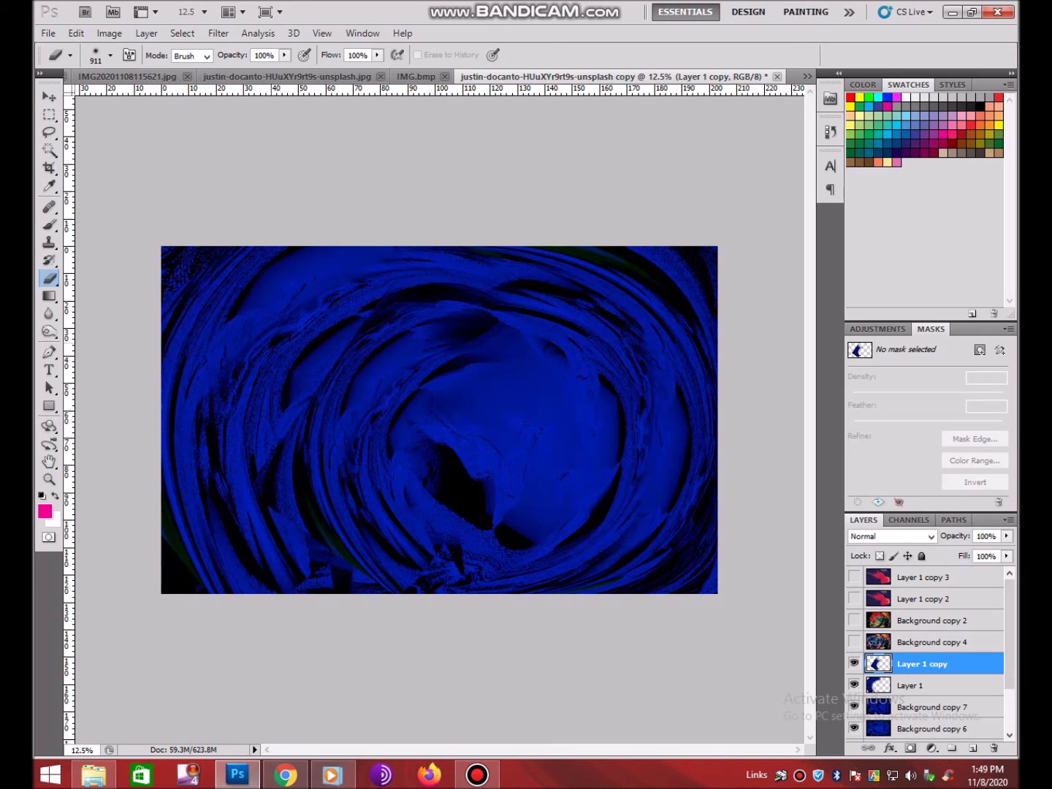
{"action": "left_click_drag", "start_coordinate": [271, 453], "coordinate": [394, 576]}
Step: Add another copy rotated almost upside down and slightly shrunk, then erase a small patch
{"action": "key", "text": "v"}
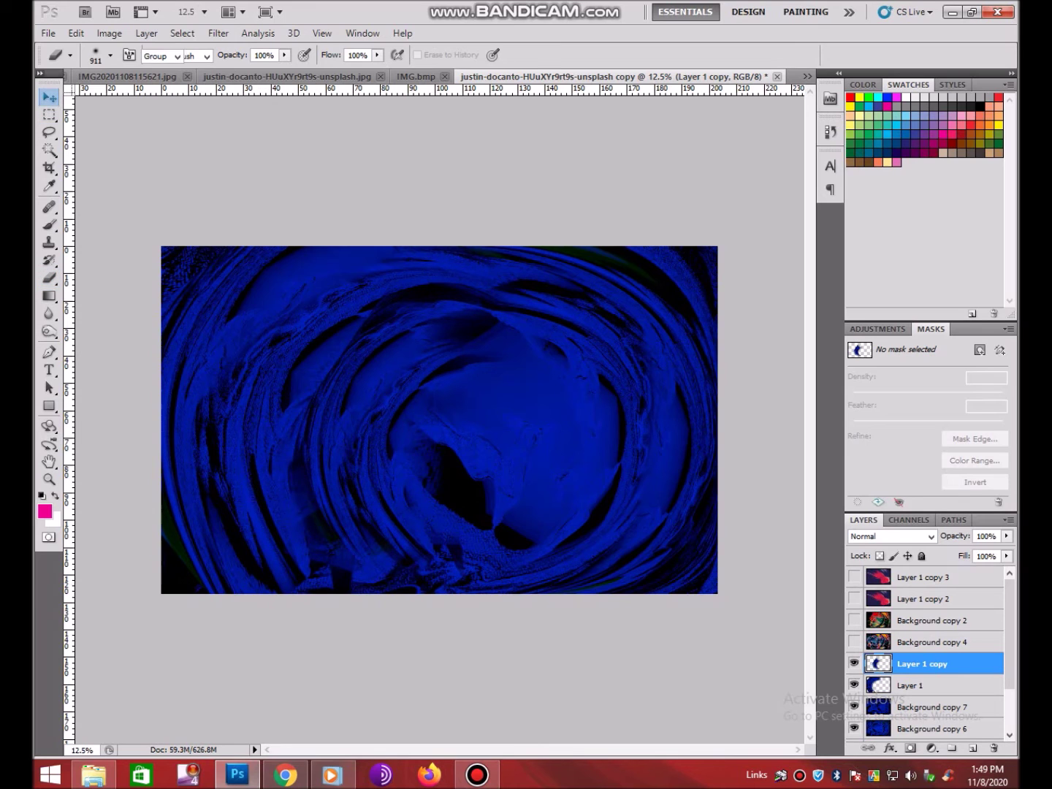
{"action": "left_click_drag", "start_coordinate": [438, 424], "coordinate": [526, 425]}
{"action": "key", "text": "ctrl+t"}
{"action": "left_click_drag", "start_coordinate": [683, 602], "coordinate": [380, 278]}
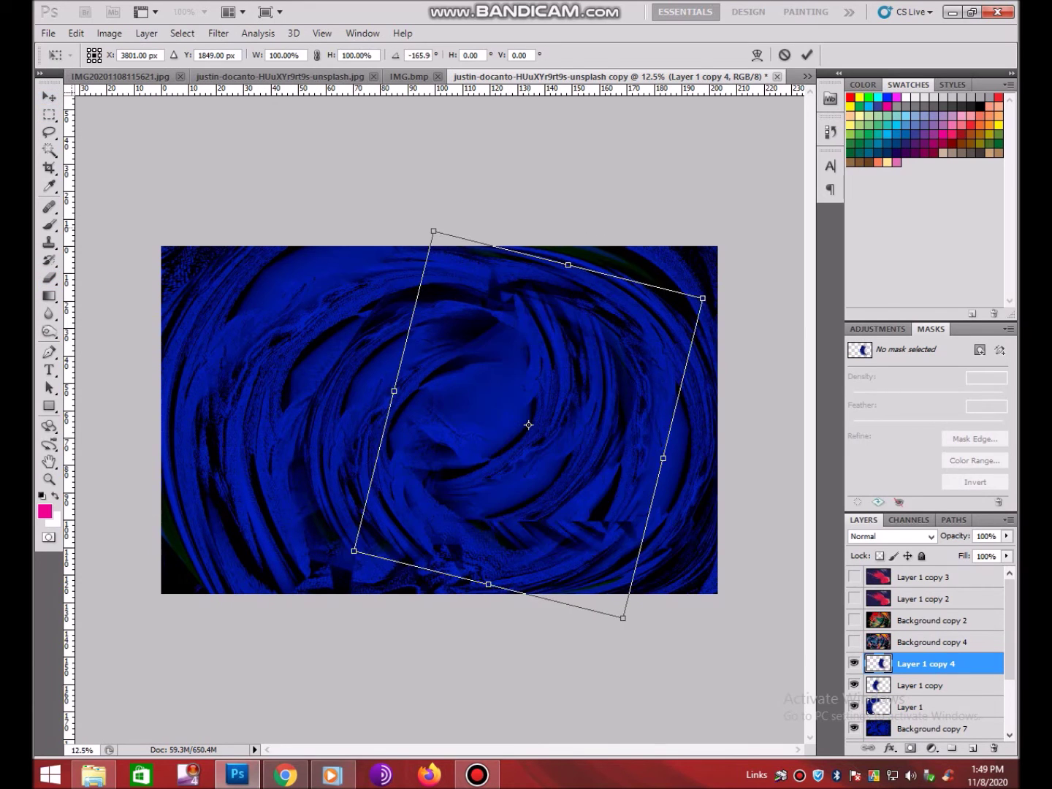
{"action": "mouse_move", "coordinate": [503, 479]}
{"action": "left_mouse_down"}
{"action": "mouse_move", "coordinate": [543, 469]}
{"action": "mouse_move", "coordinate": [458, 280]}
{"action": "mouse_move", "coordinate": [482, 338]}
{"action": "left_mouse_up"}
{"action": "left_click_drag", "start_coordinate": [637, 662], "coordinate": [602, 616]}
{"action": "key", "text": "Return"}
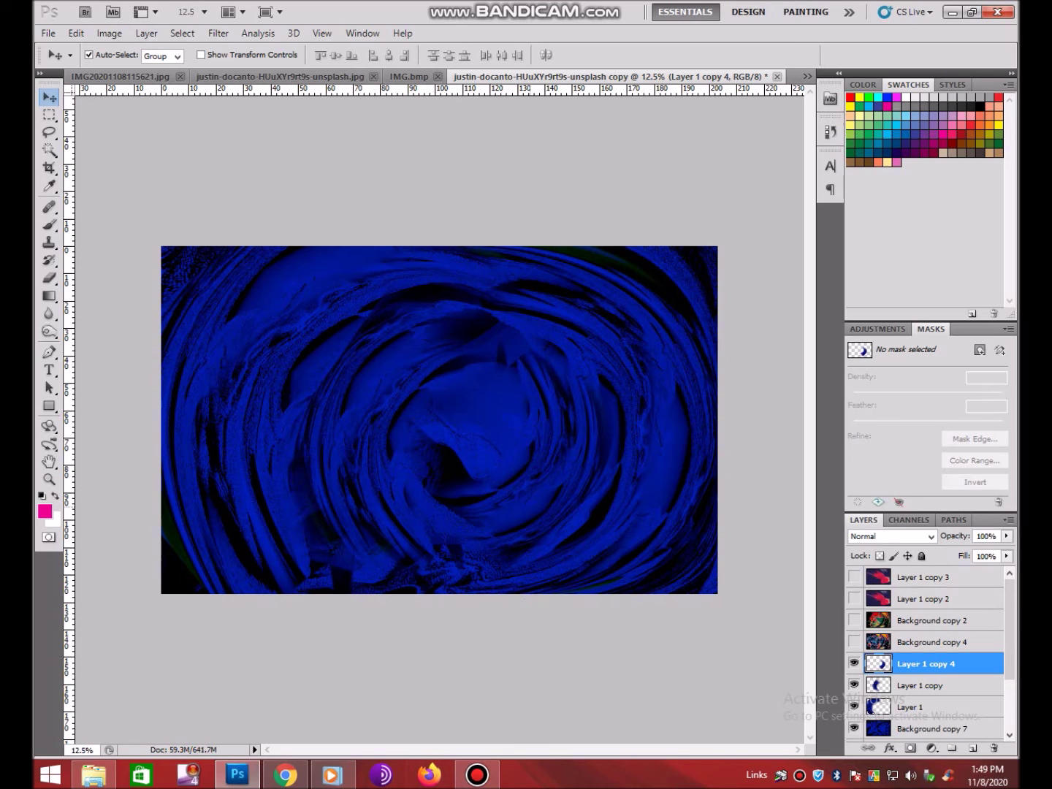
{"action": "left_click_drag", "start_coordinate": [535, 490], "coordinate": [537, 500]}
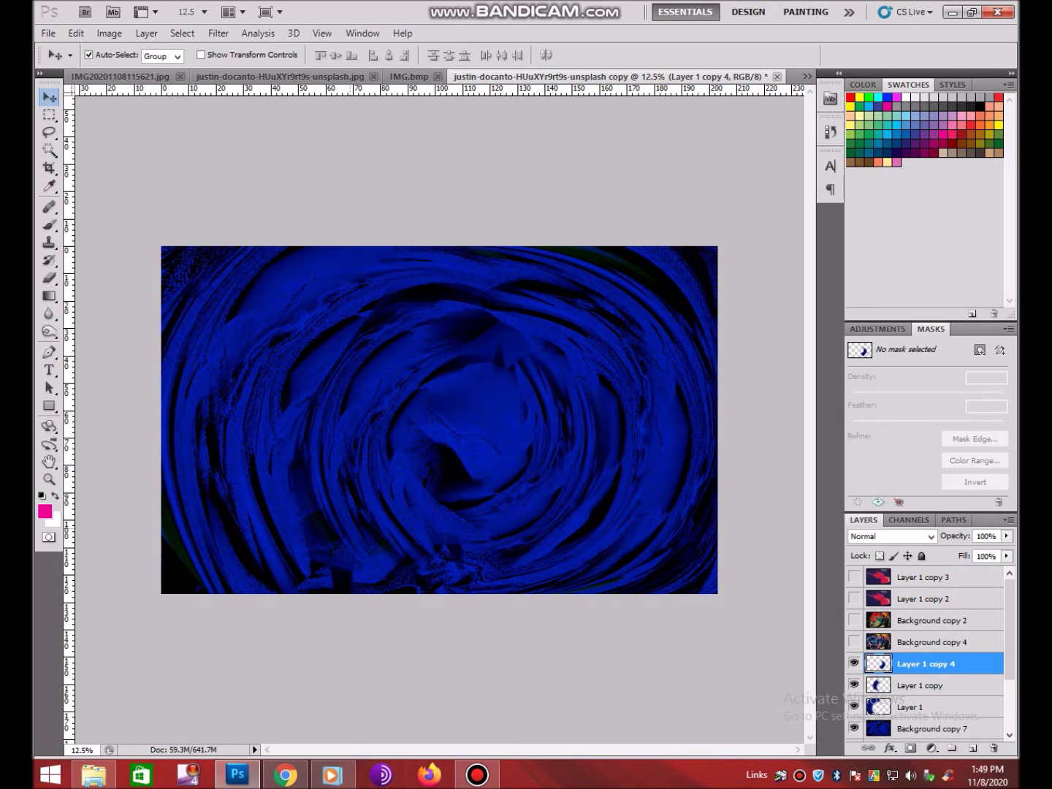
{"action": "left_click", "coordinate": [49, 278]}
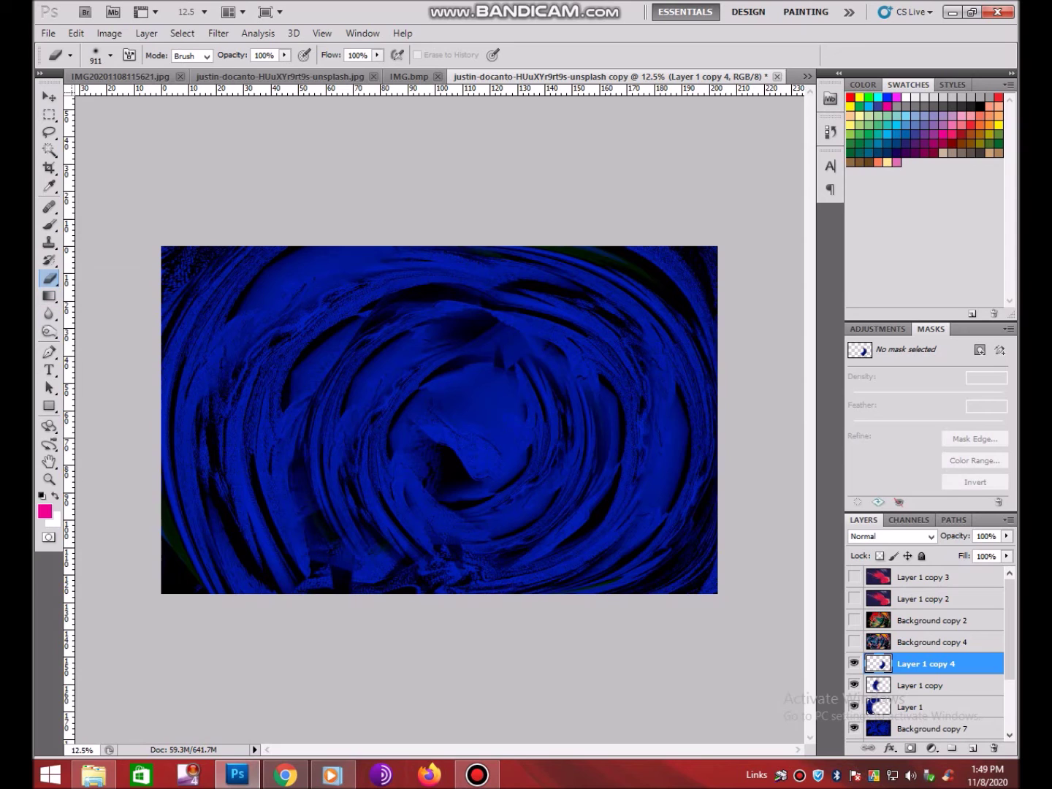
{"action": "left_click", "coordinate": [500, 358]}
{"action": "left_click", "coordinate": [911, 708], "text": "shift"}
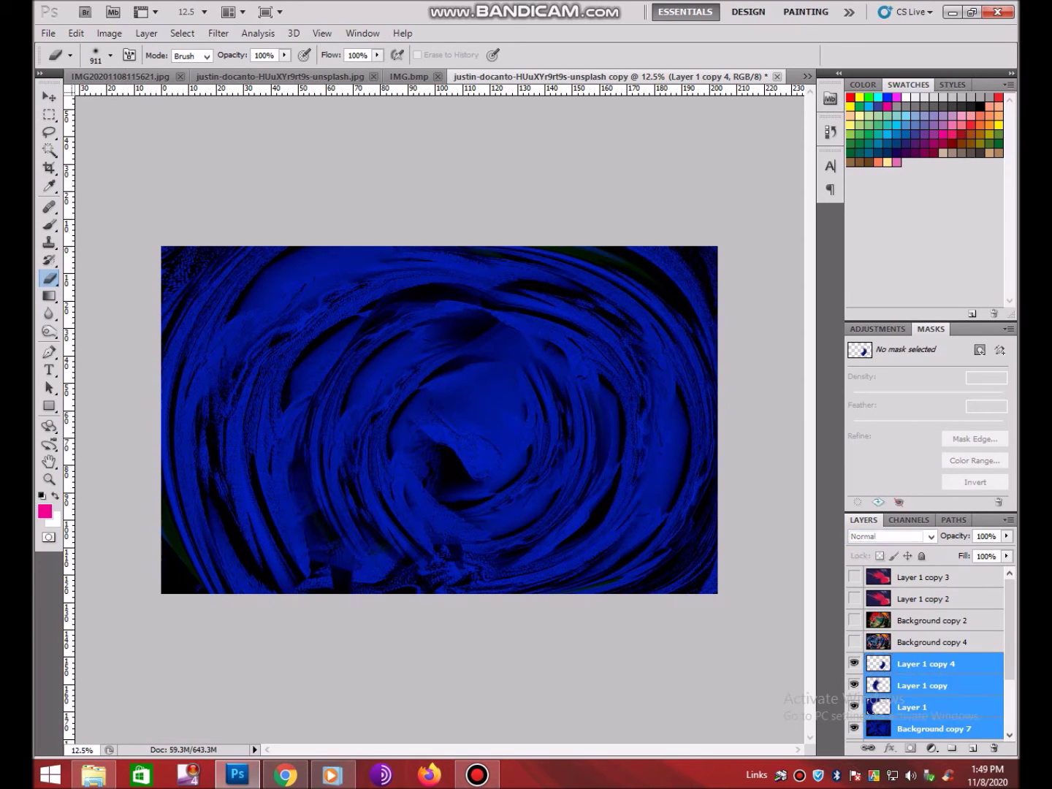
Step: Merge the swirl pieces, duplicate the result, and brighten its highlights and midtones with Levels
{"action": "right_click", "coordinate": [909, 707]}
{"action": "left_click", "coordinate": [866, 694]}
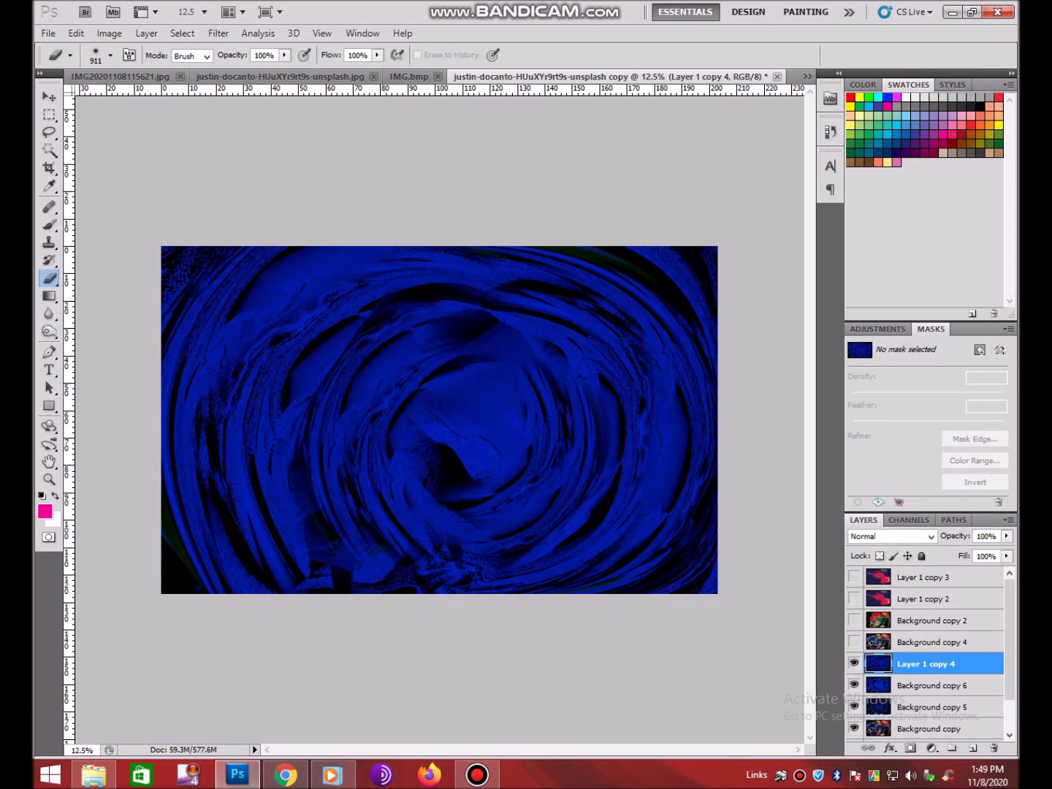
{"action": "key", "text": "ctrl+j"}
{"action": "key", "text": "ctrl+l"}
{"action": "left_click_drag", "start_coordinate": [896, 353], "coordinate": [850, 353]}
{"action": "left_click_drag", "start_coordinate": [775, 353], "coordinate": [721, 353]}
{"action": "key", "text": "Return"}
Step: Duplicate the swirl layer again, hide the topmost copy 7, and select copy 6
{"action": "key", "text": "e"}
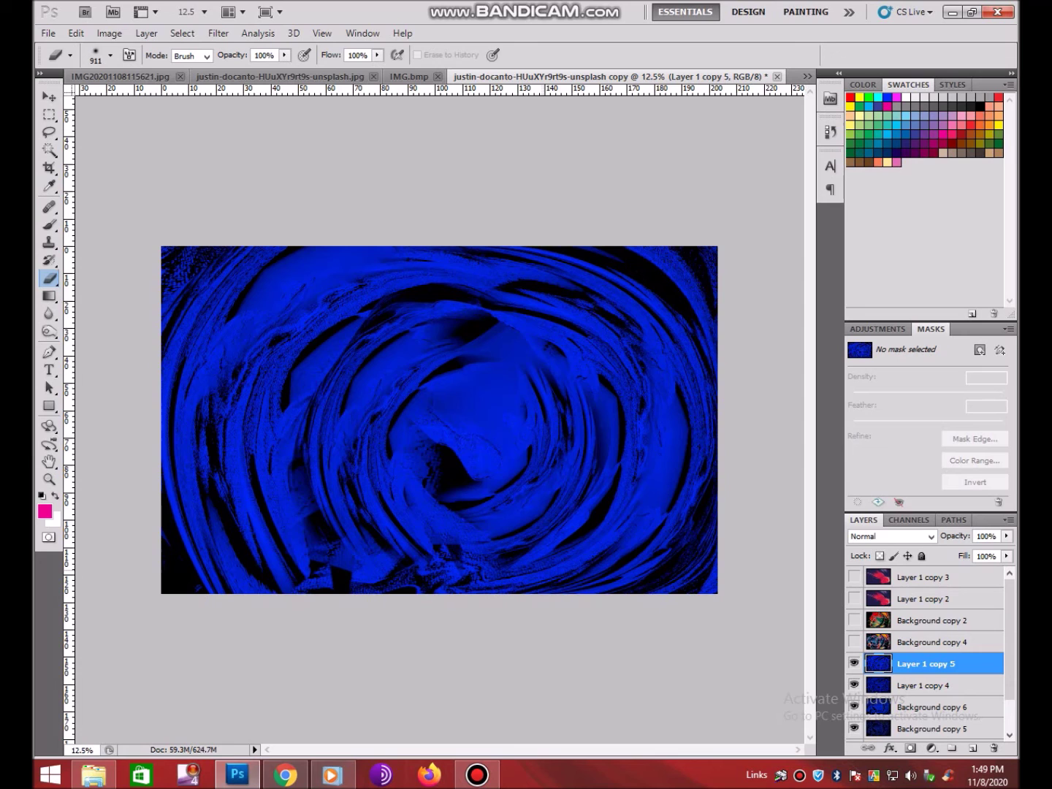
{"action": "left_click", "coordinate": [477, 774]}
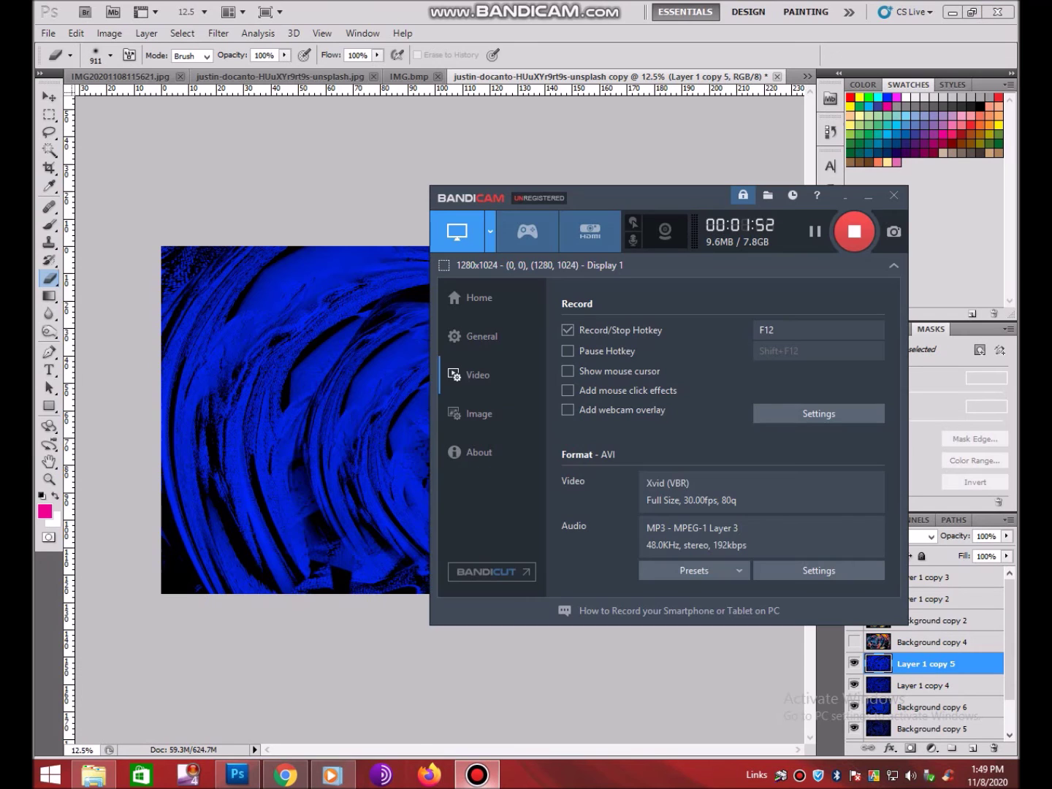
{"action": "left_click", "coordinate": [476, 774]}
{"action": "key", "text": "z"}
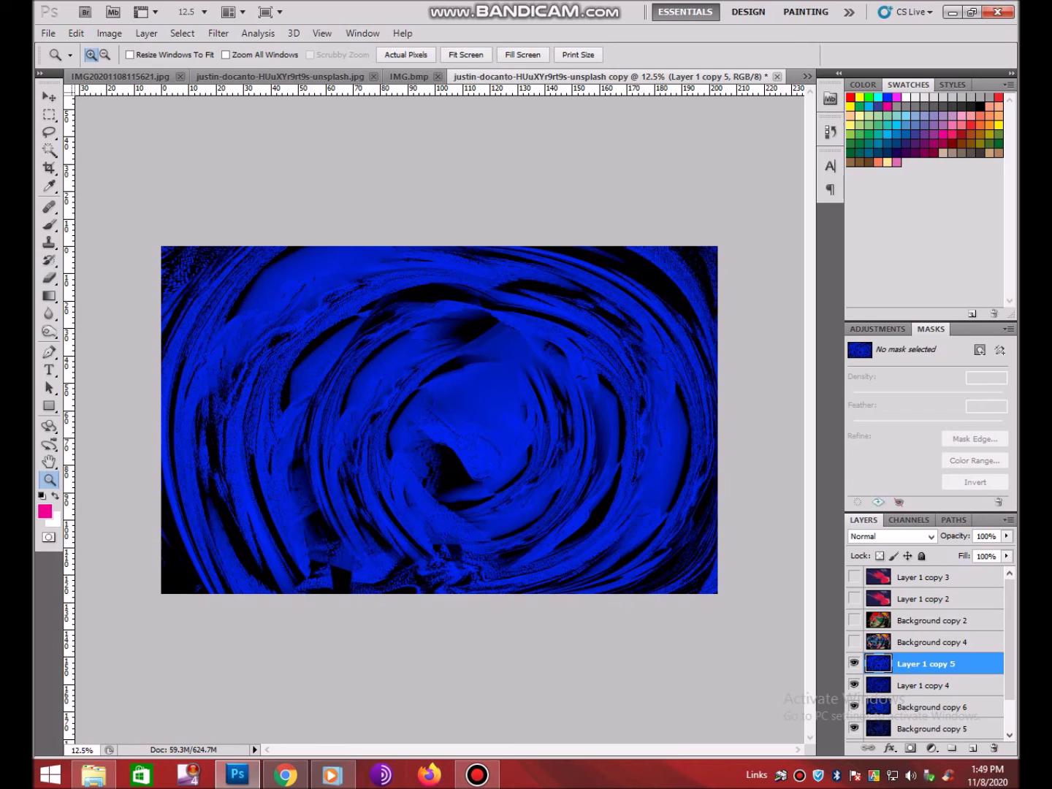
{"action": "key", "text": "ctrl+j"}
{"action": "key", "text": "ctrl+j"}
{"action": "left_click", "coordinate": [854, 664]}
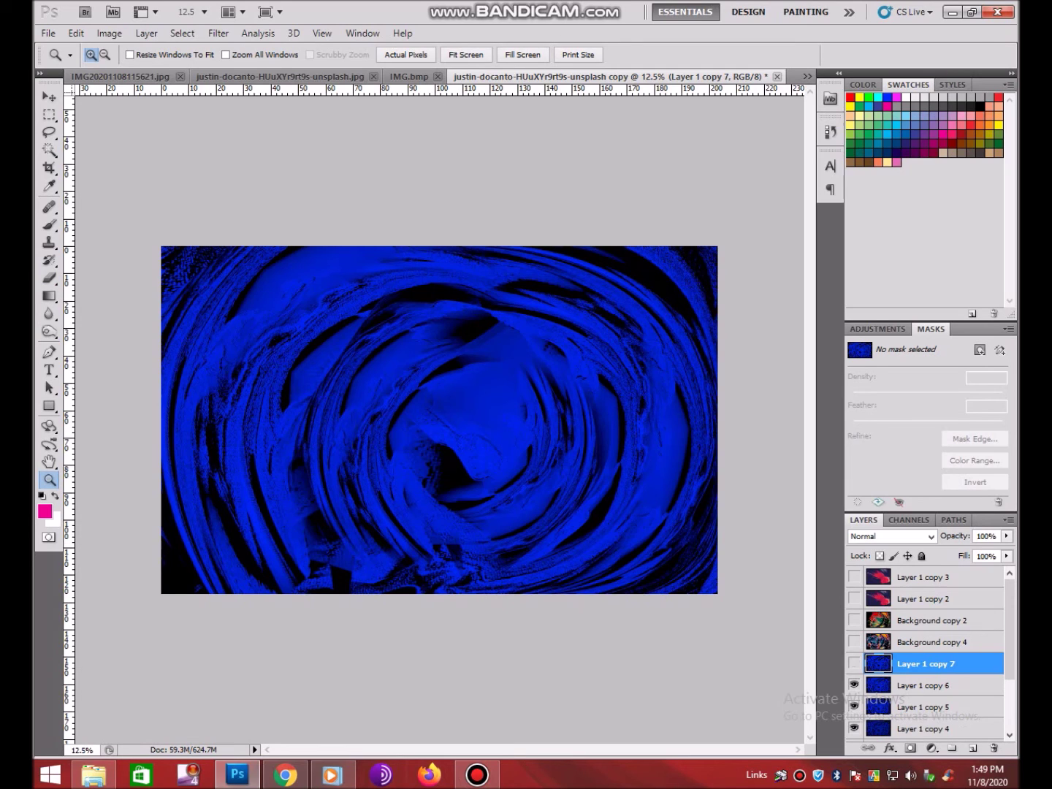
{"action": "left_click", "coordinate": [924, 686]}
{"action": "left_click", "coordinate": [218, 33]}
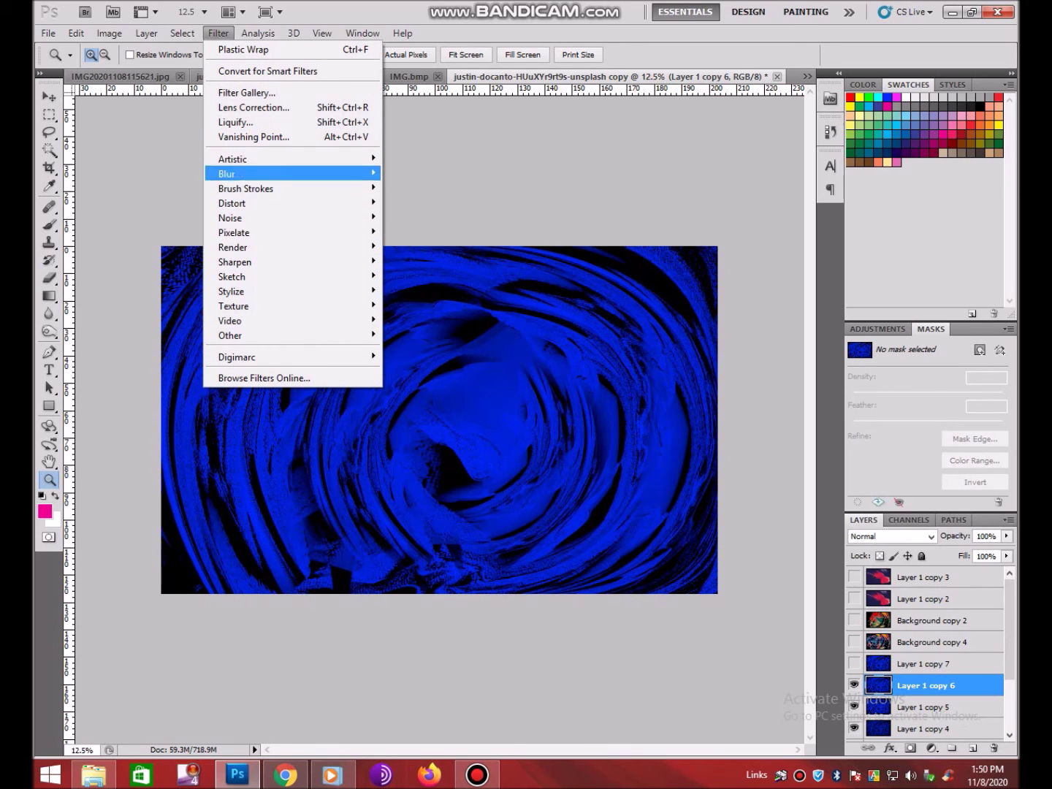
Step: Add a red Color Overlay to the swirl layer, settling on the Color blend mode after trying Hue
{"action": "left_click", "coordinate": [362, 226]}
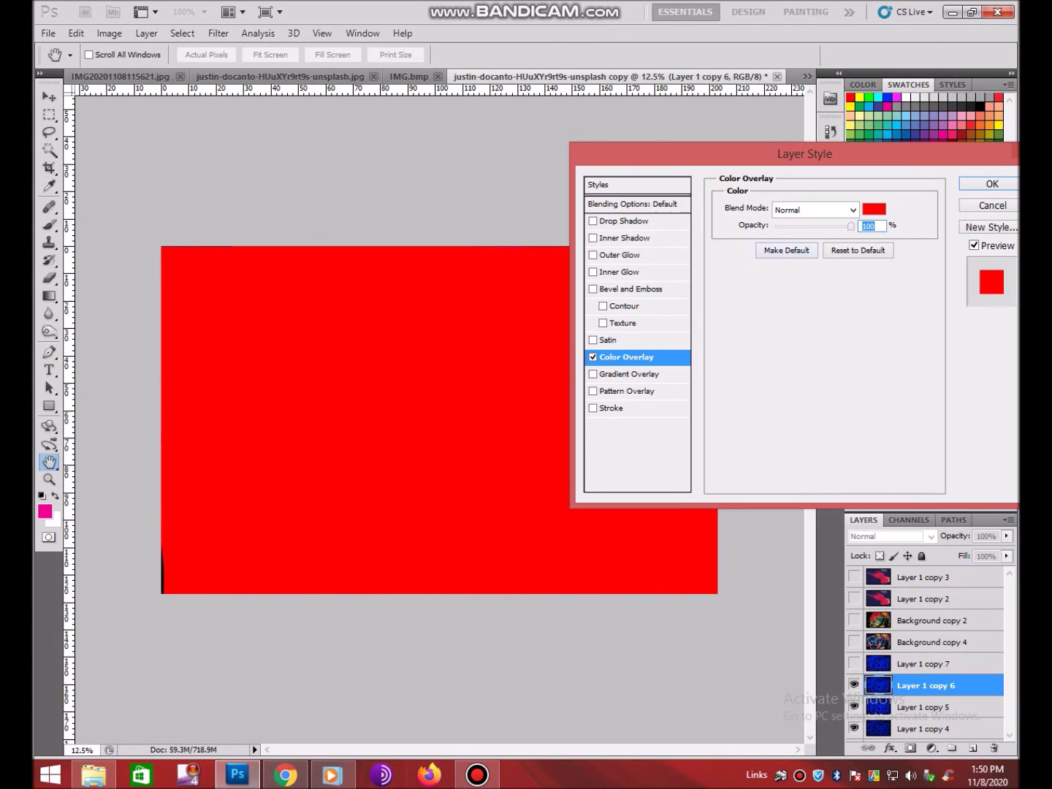
{"action": "left_click", "coordinate": [814, 210]}
{"action": "left_click", "coordinate": [797, 331]}
{"action": "key", "text": "Down"}
{"action": "key", "text": "Down"}
{"action": "key", "text": "Down"}
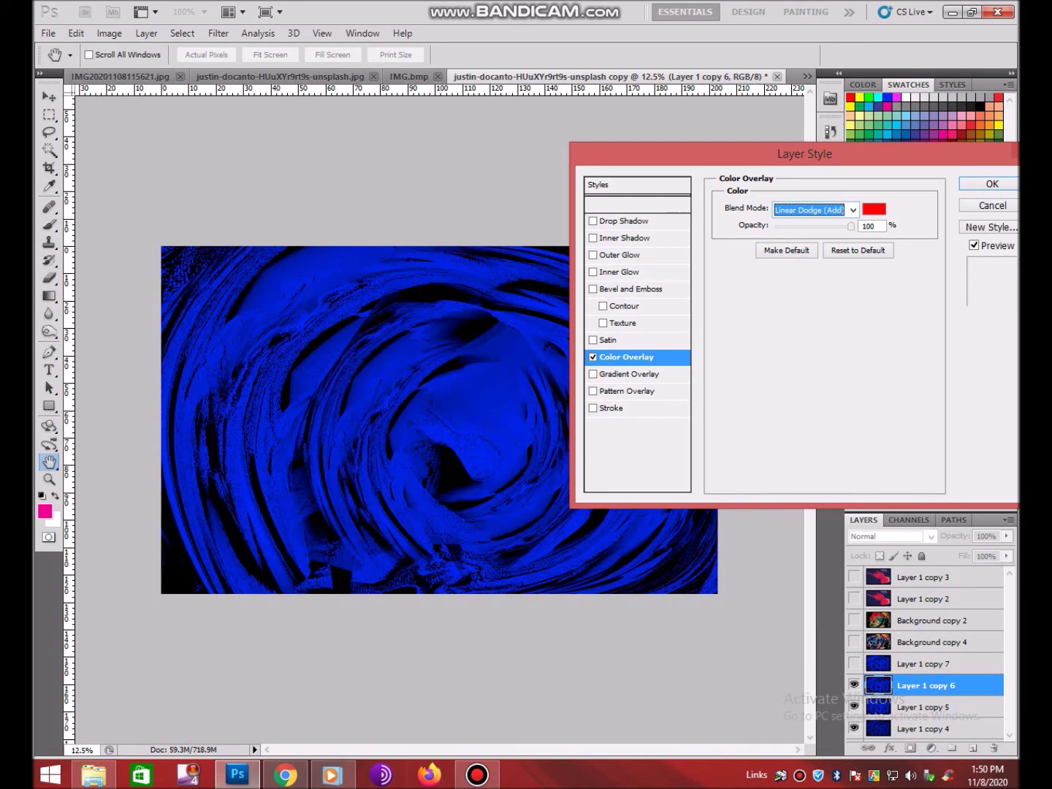
{"action": "key", "text": "Down"}
{"action": "key", "text": "Down"}
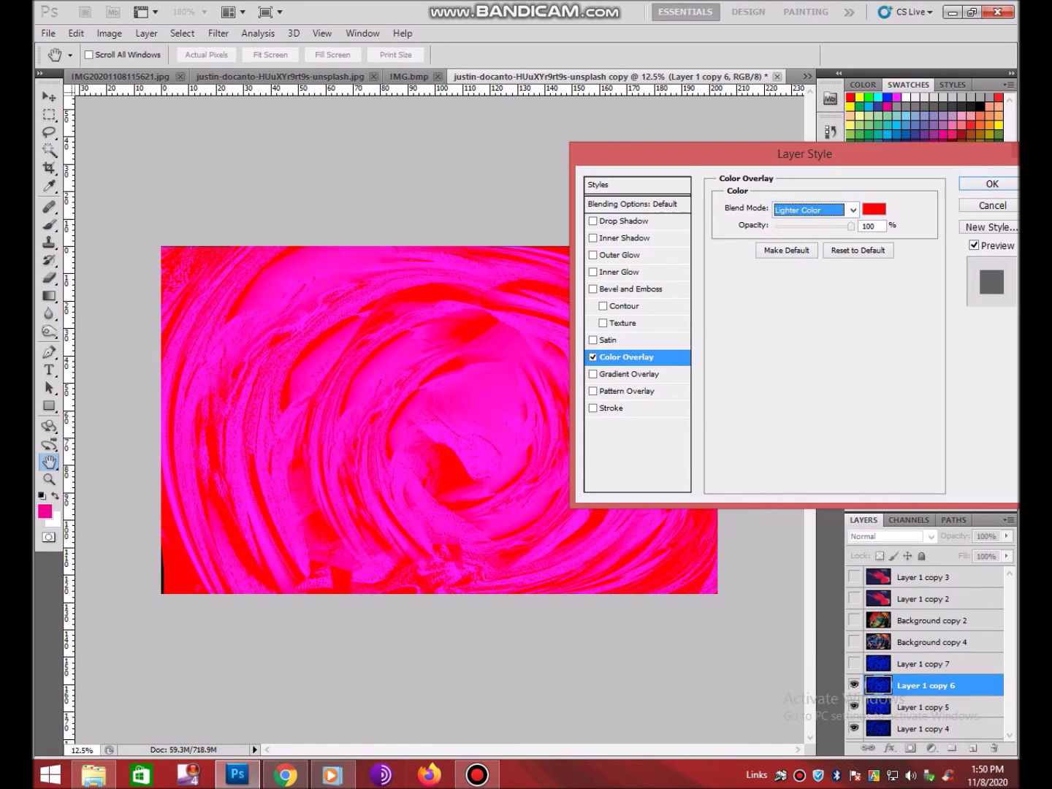
{"action": "key", "text": "Down"}
{"action": "key", "text": "Down"}
{"action": "left_click", "coordinate": [853, 209]}
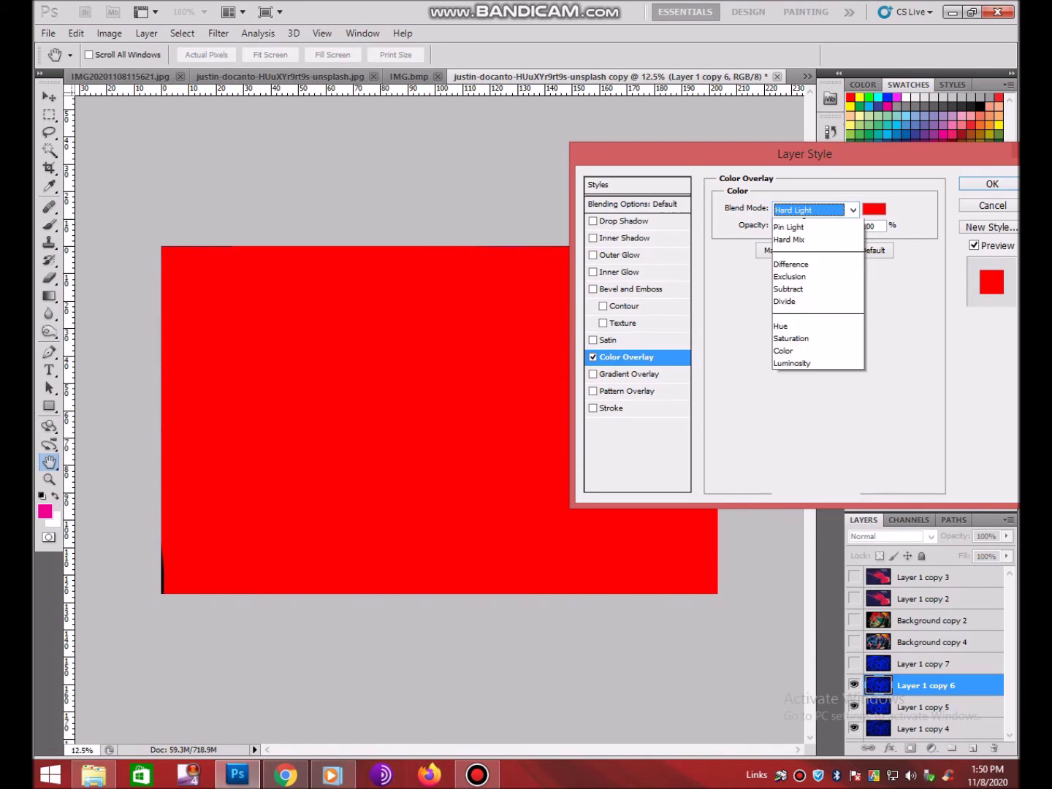
{"action": "left_click", "coordinate": [804, 547]}
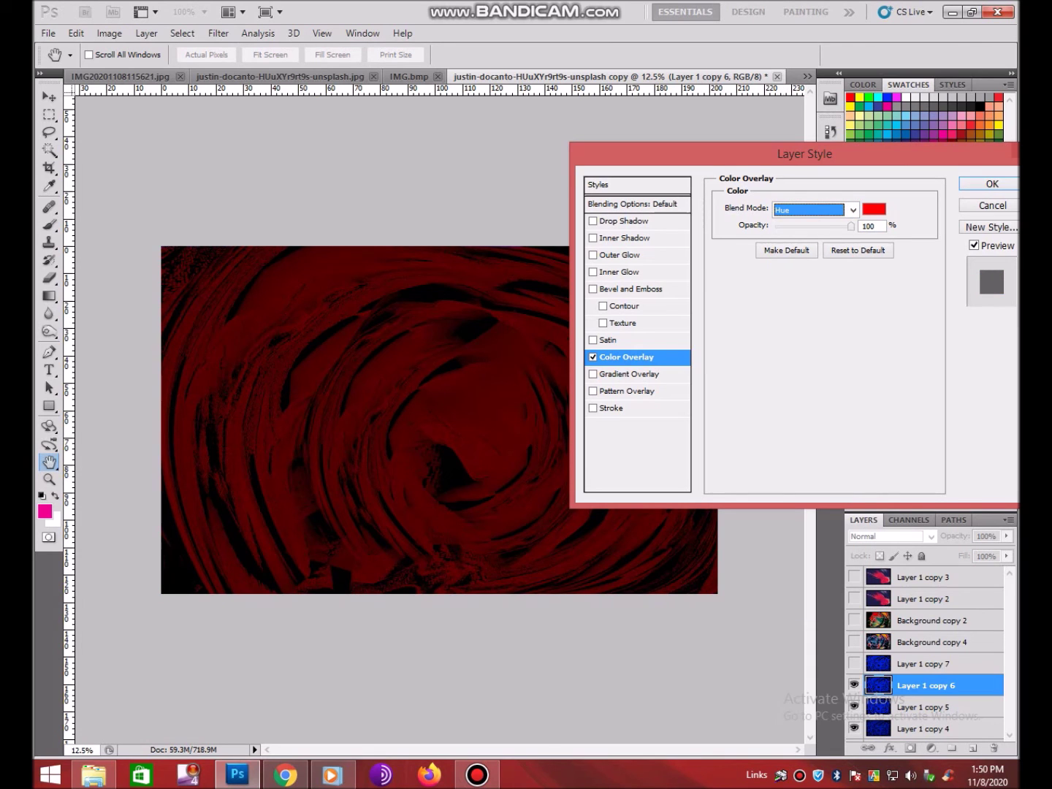
{"action": "left_click", "coordinate": [852, 209]}
{"action": "left_click", "coordinate": [804, 585]}
Step: Enable Bevel and Emboss with a fine texture and apply the layer style
{"action": "left_click", "coordinate": [633, 289]}
{"action": "left_click", "coordinate": [604, 323]}
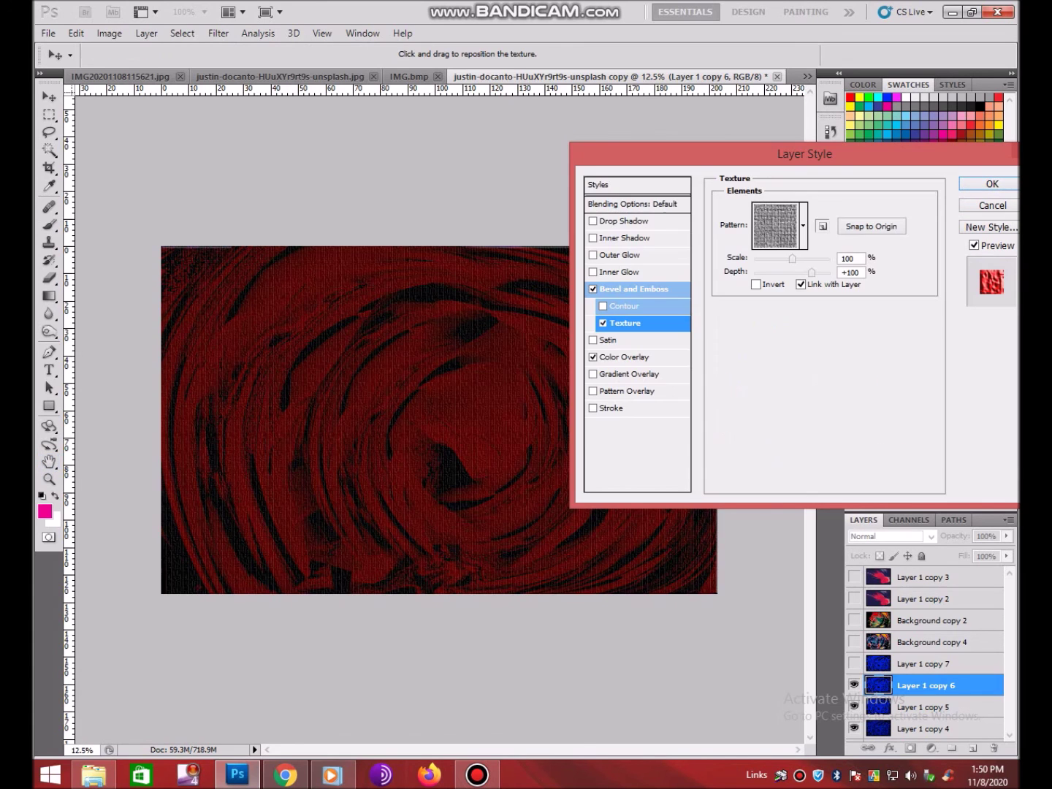
{"action": "left_click", "coordinate": [992, 183]}
Step: Deepen the crimson swirl with a humped RGB curve, then merge it down into Background
{"action": "key", "text": "z"}
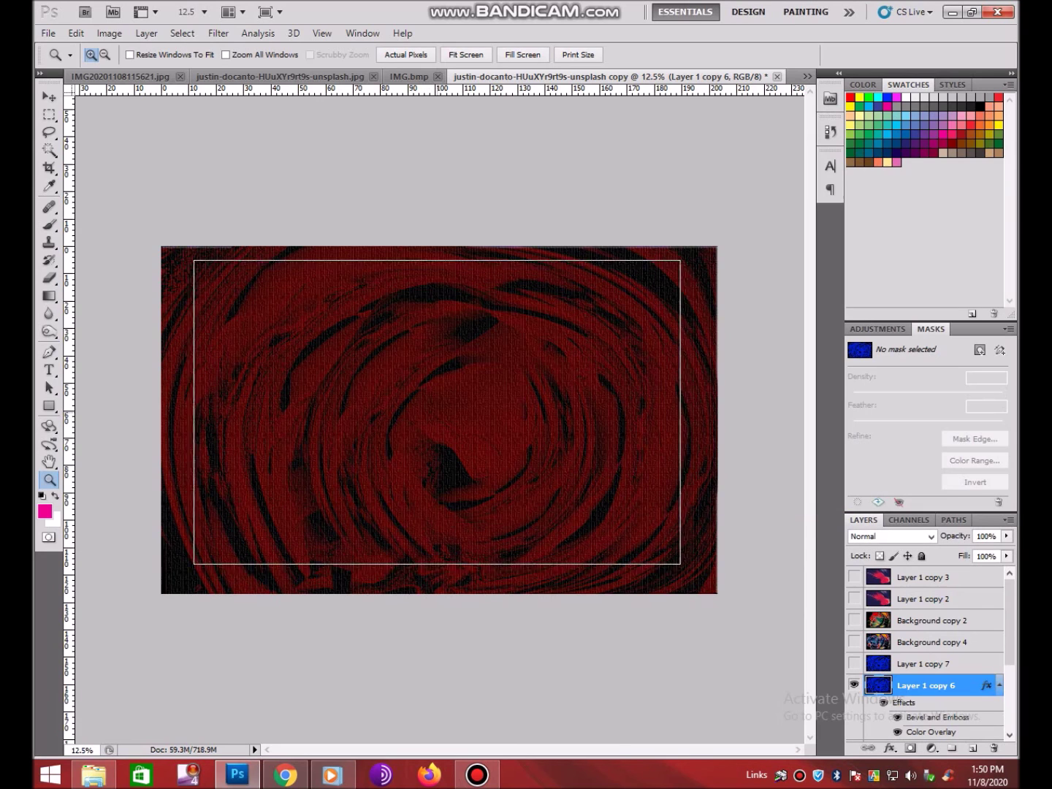
{"action": "left_click_drag", "start_coordinate": [192, 258], "coordinate": [683, 565]}
{"action": "key", "text": "ctrl+m"}
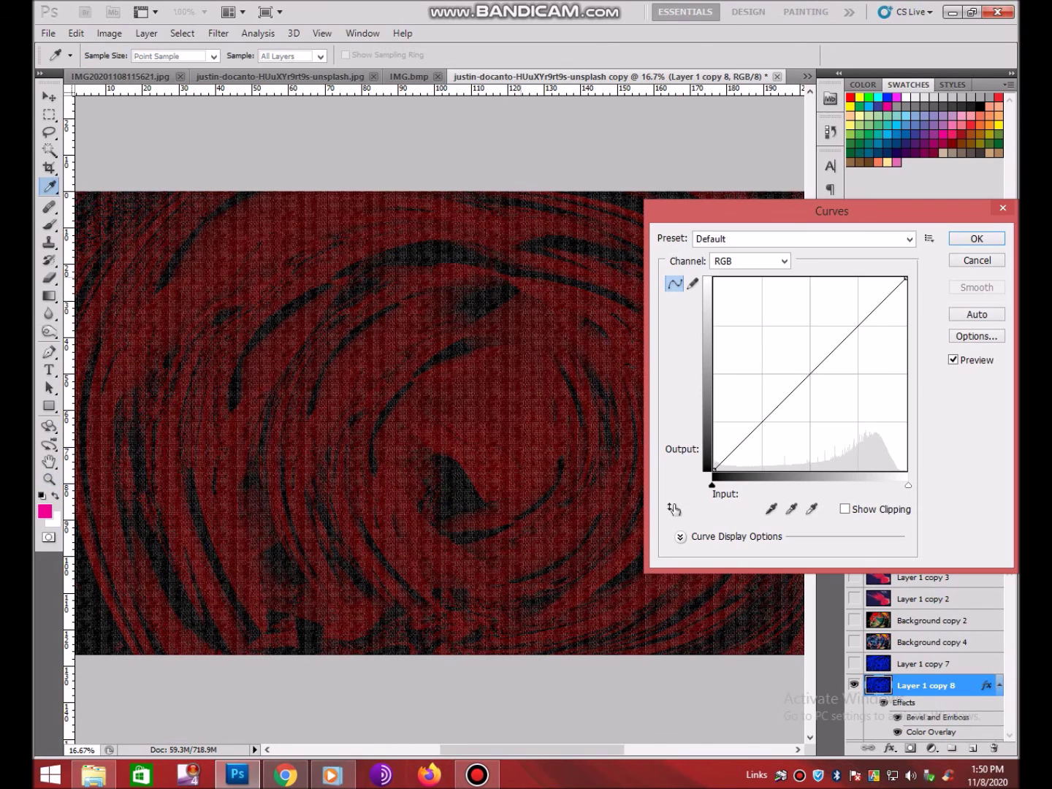
{"action": "mouse_move", "coordinate": [794, 389]}
{"action": "left_mouse_down"}
{"action": "mouse_move", "coordinate": [795, 331]}
{"action": "mouse_move", "coordinate": [813, 346]}
{"action": "left_mouse_up"}
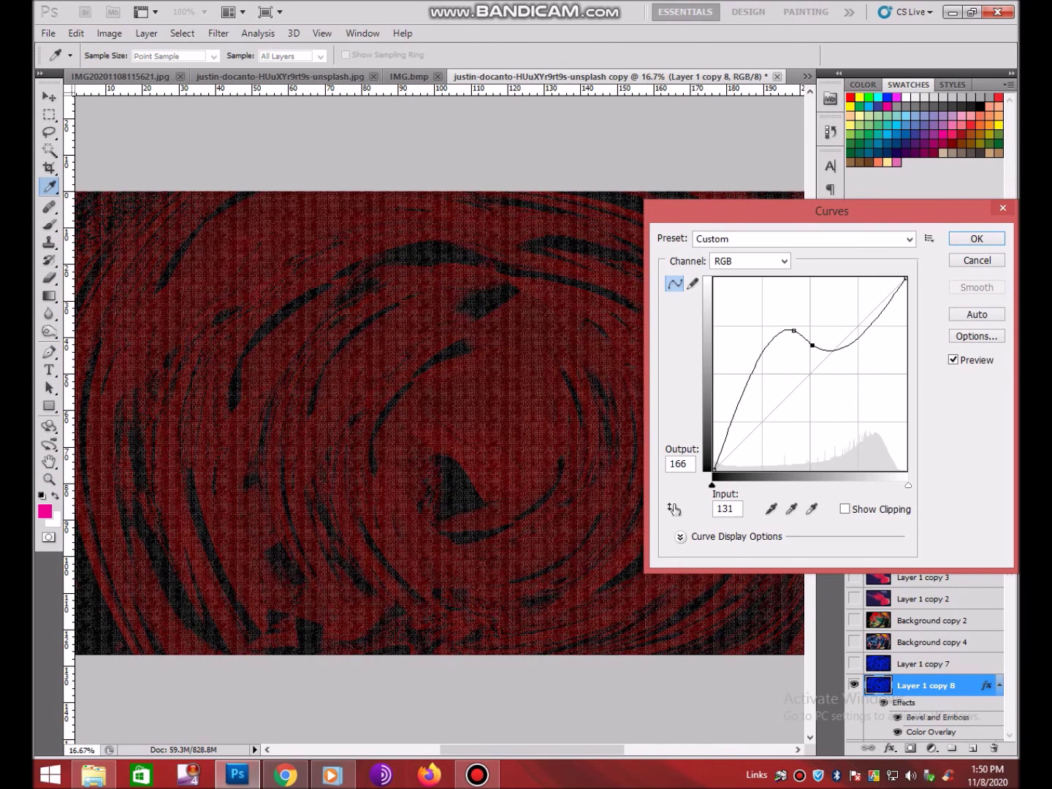
{"action": "key", "text": "Return"}
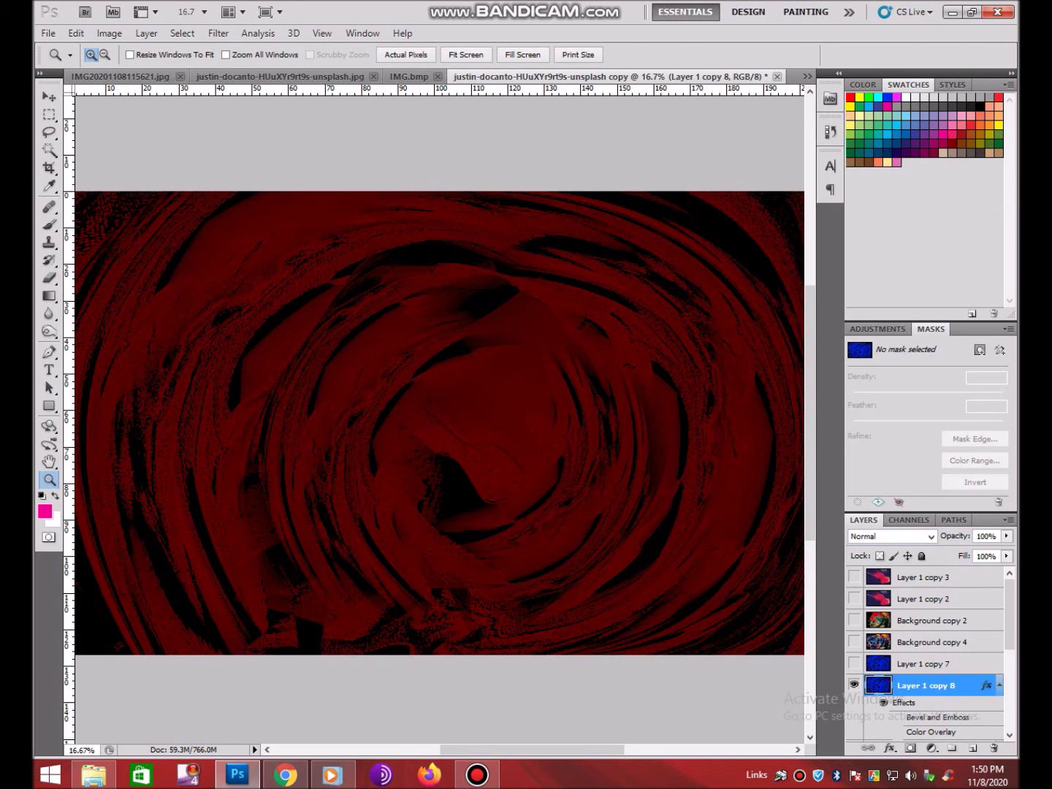
{"action": "key", "text": "ctrl+minus"}
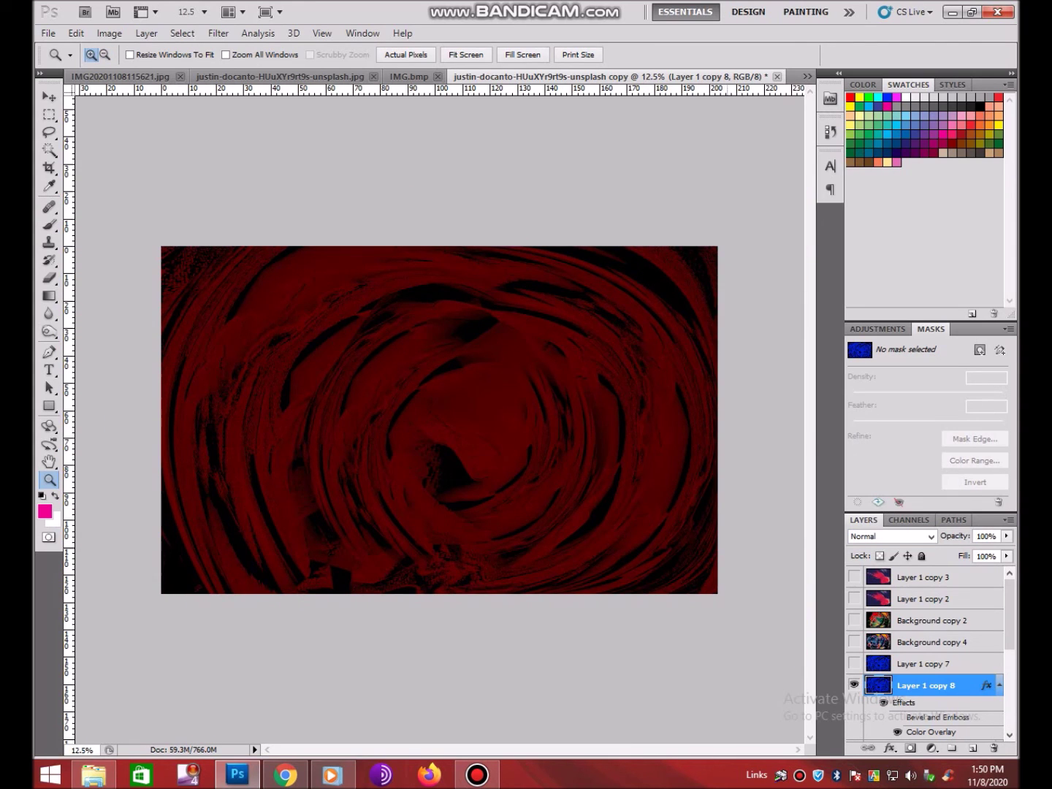
{"action": "key", "text": "ctrl+shift+e"}
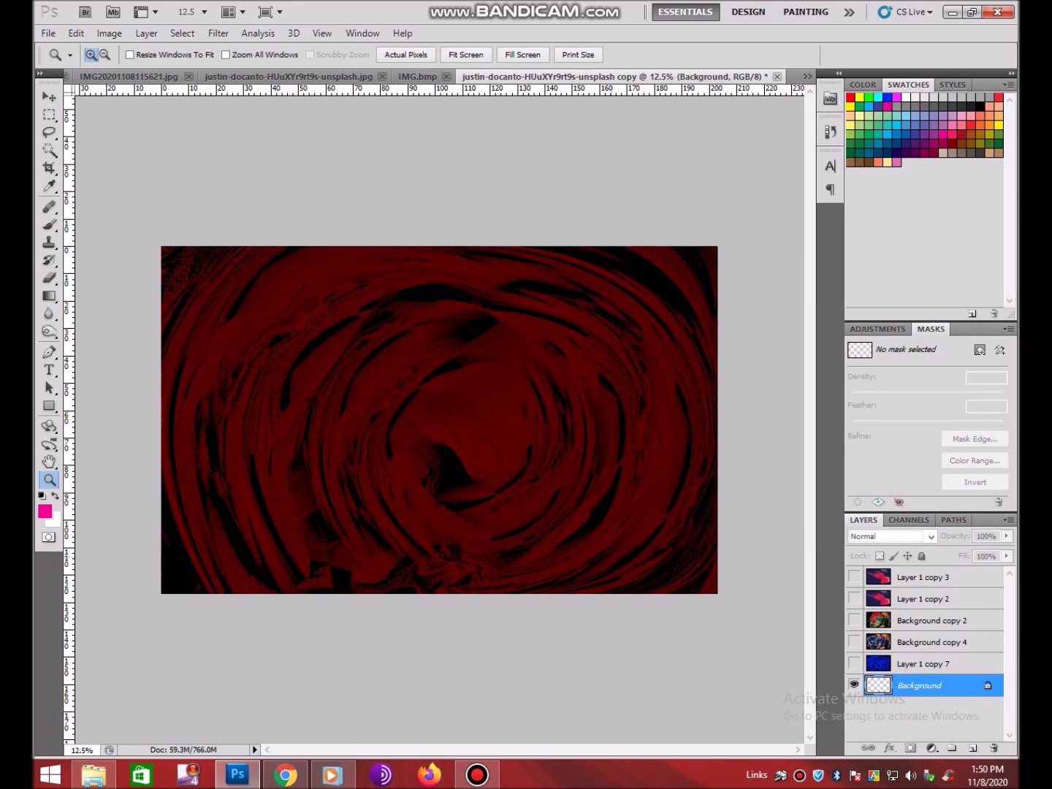
Step: Duplicate the Background and set Levels inputs to 31, 1.55 and 169
{"action": "left_click_drag", "start_coordinate": [719, 595], "coordinate": [244, 350]}
{"action": "key", "text": "ctrl+j"}
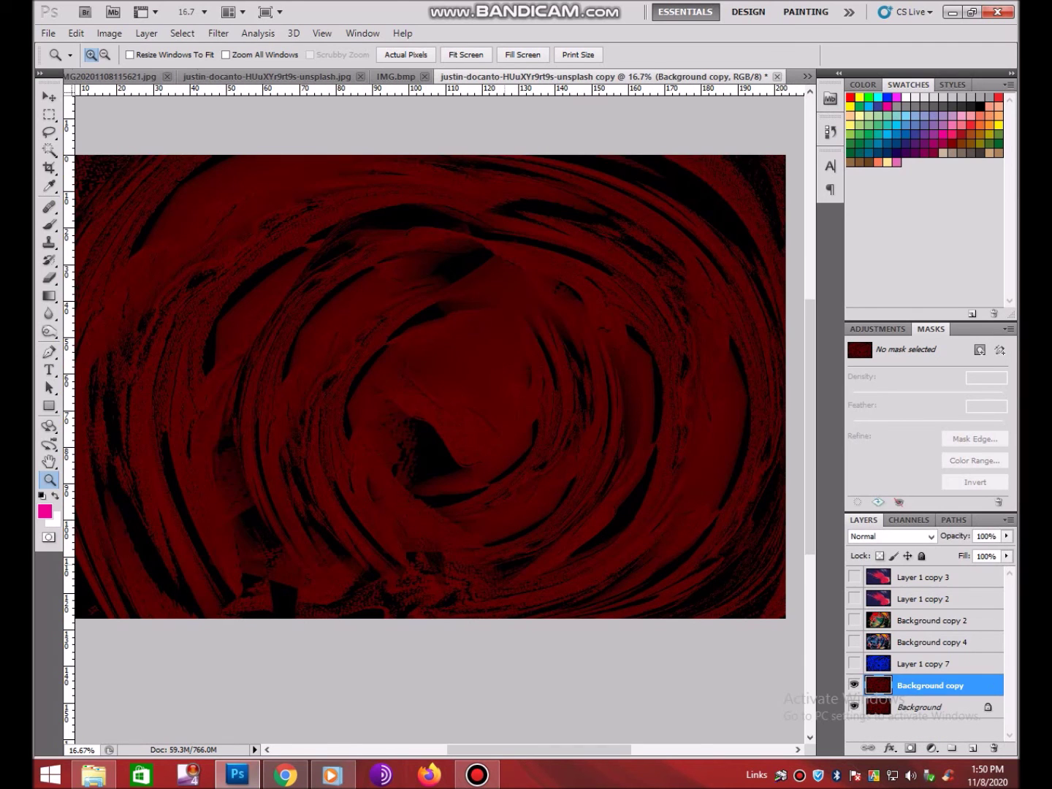
{"action": "key", "text": "ctrl+l"}
{"action": "left_click_drag", "start_coordinate": [895, 353], "coordinate": [828, 353]}
{"action": "left_click_drag", "start_coordinate": [764, 353], "coordinate": [723, 352]}
{"action": "key", "text": "shift+Tab"}
Step: Push the copy's Cyan-Red colour balance to +81, then duplicate the red copy again
{"action": "key", "text": "Return"}
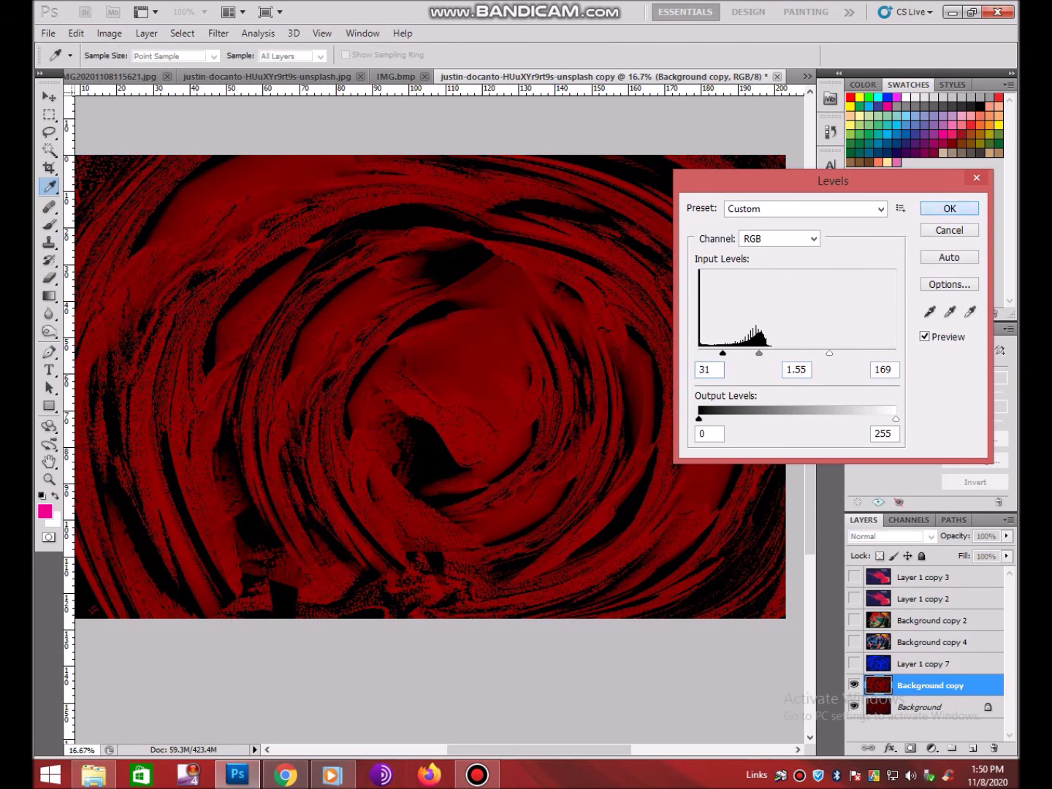
{"action": "key", "text": "ctrl+b"}
{"action": "type", "text": "81"}
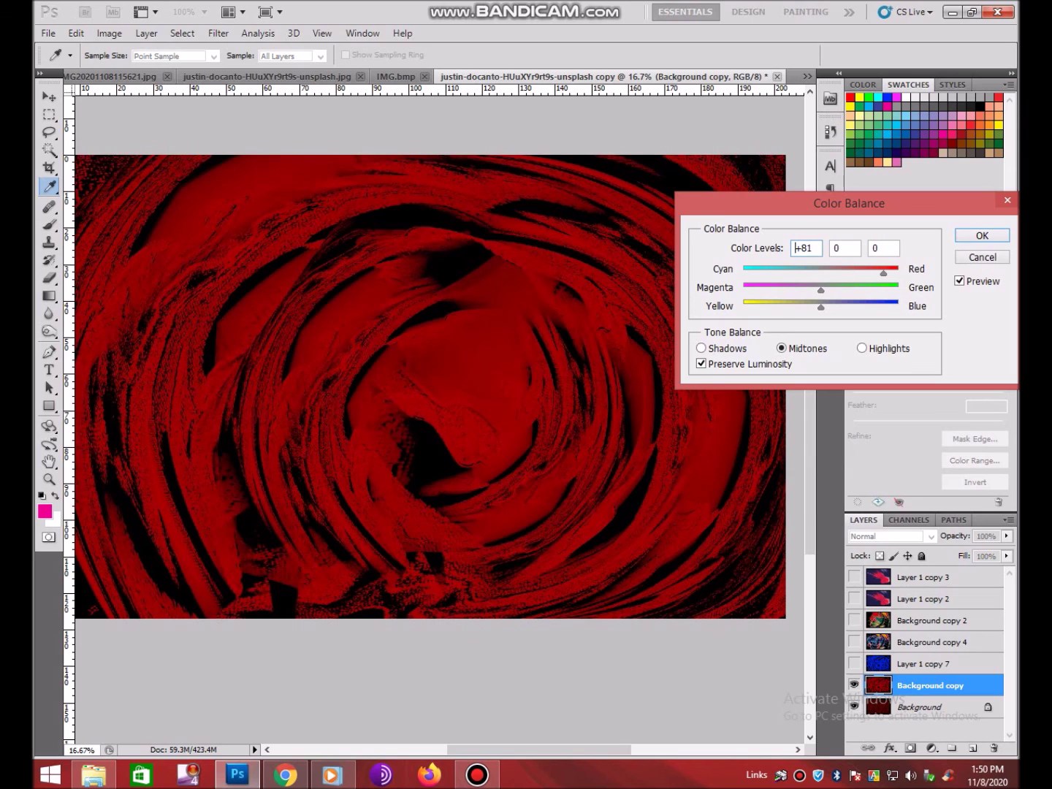
{"action": "key", "text": "Return"}
{"action": "key", "text": "z"}
{"action": "left_click_drag", "start_coordinate": [109, 211], "coordinate": [762, 621]}
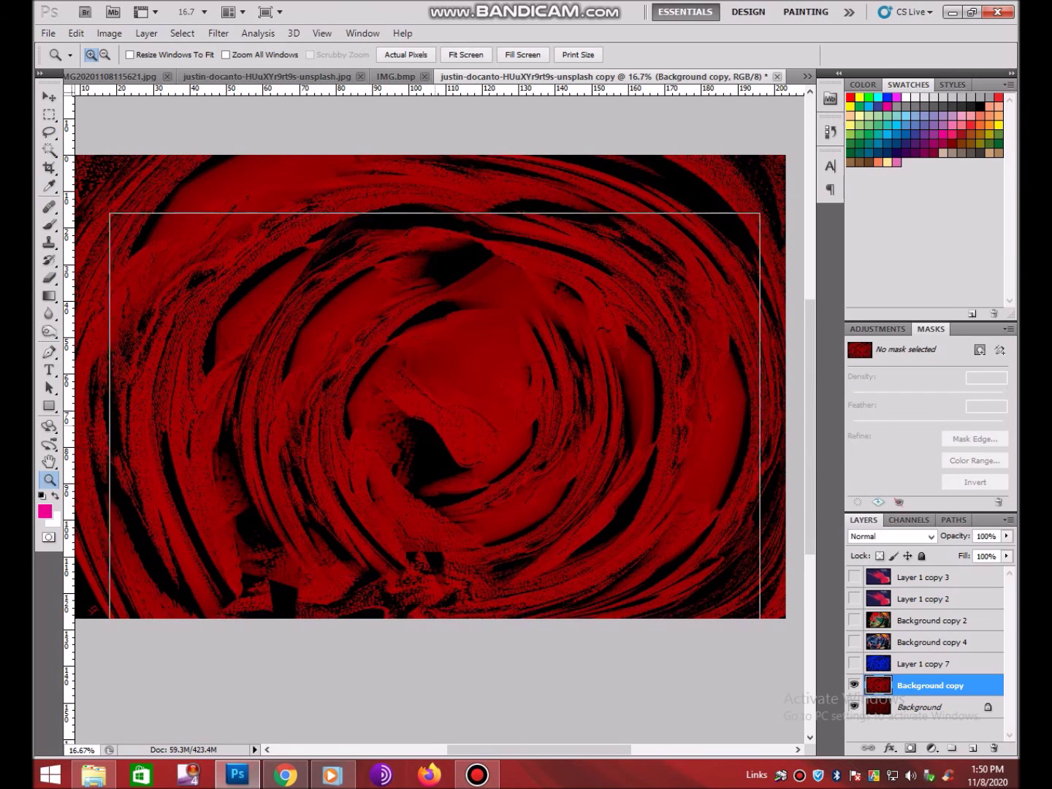
{"action": "key", "text": "ctrl+minus"}
{"action": "key", "text": "ctrl+j"}
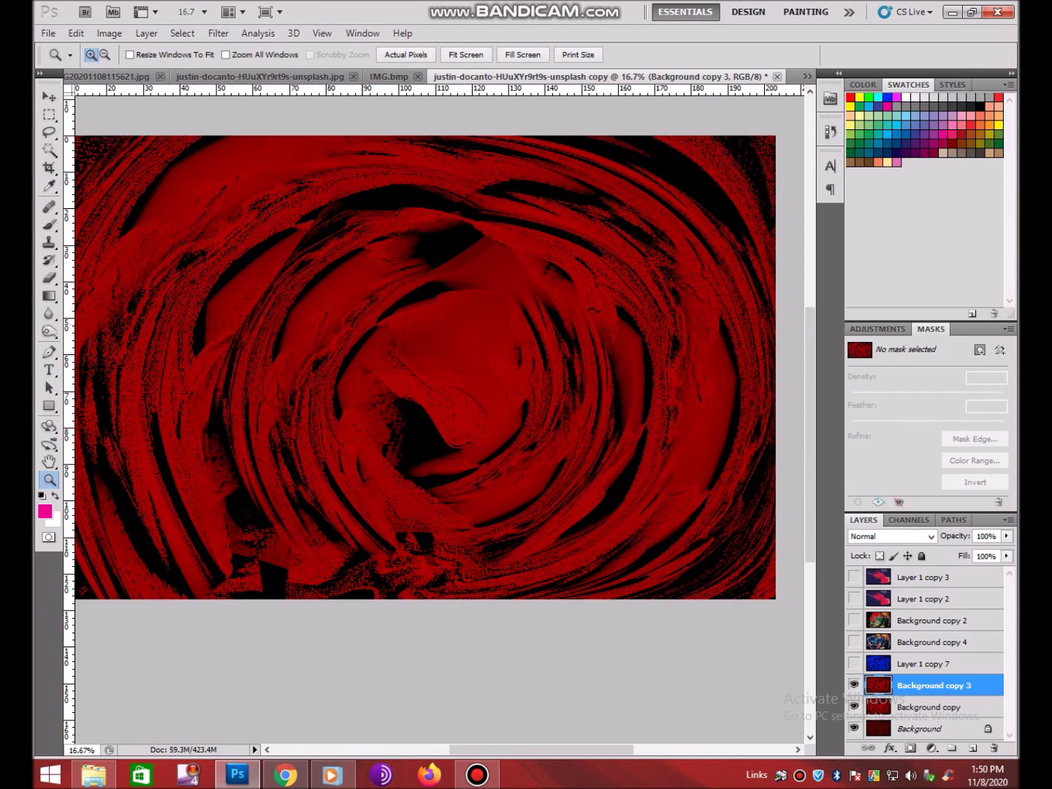
{"action": "left_click", "coordinate": [218, 33]}
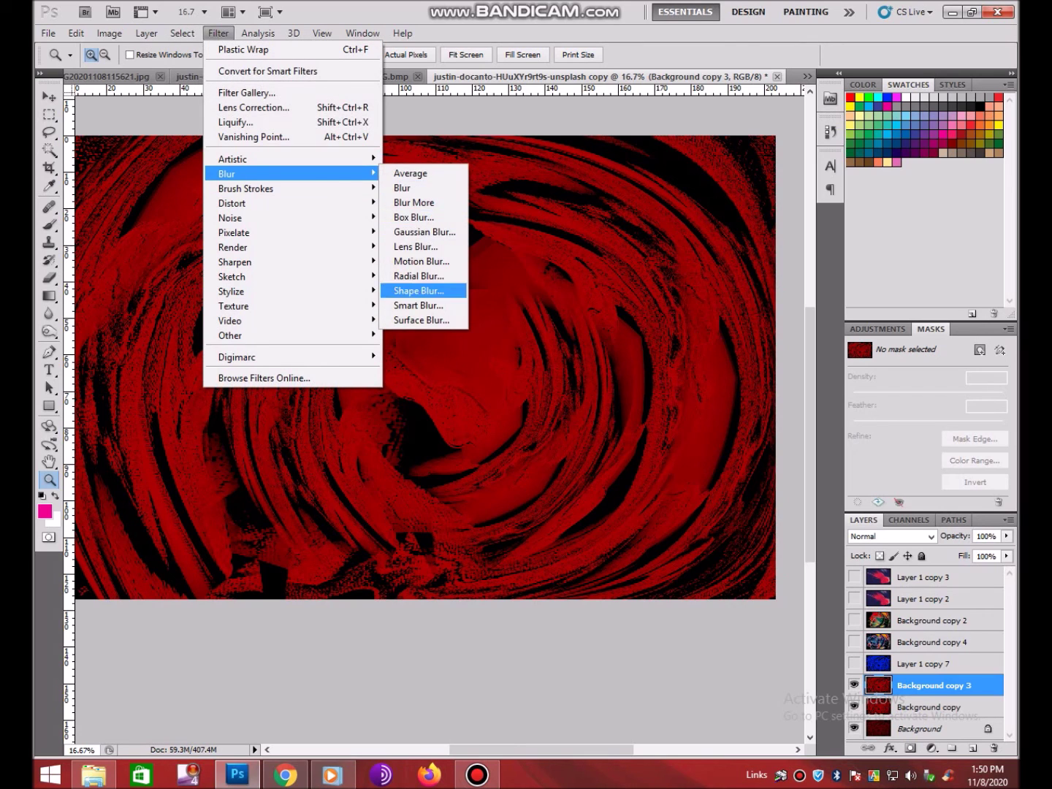
Step: Motion-blur the top copy, blend it as Darker Color and merge it into the layer below
{"action": "left_click", "coordinate": [421, 260]}
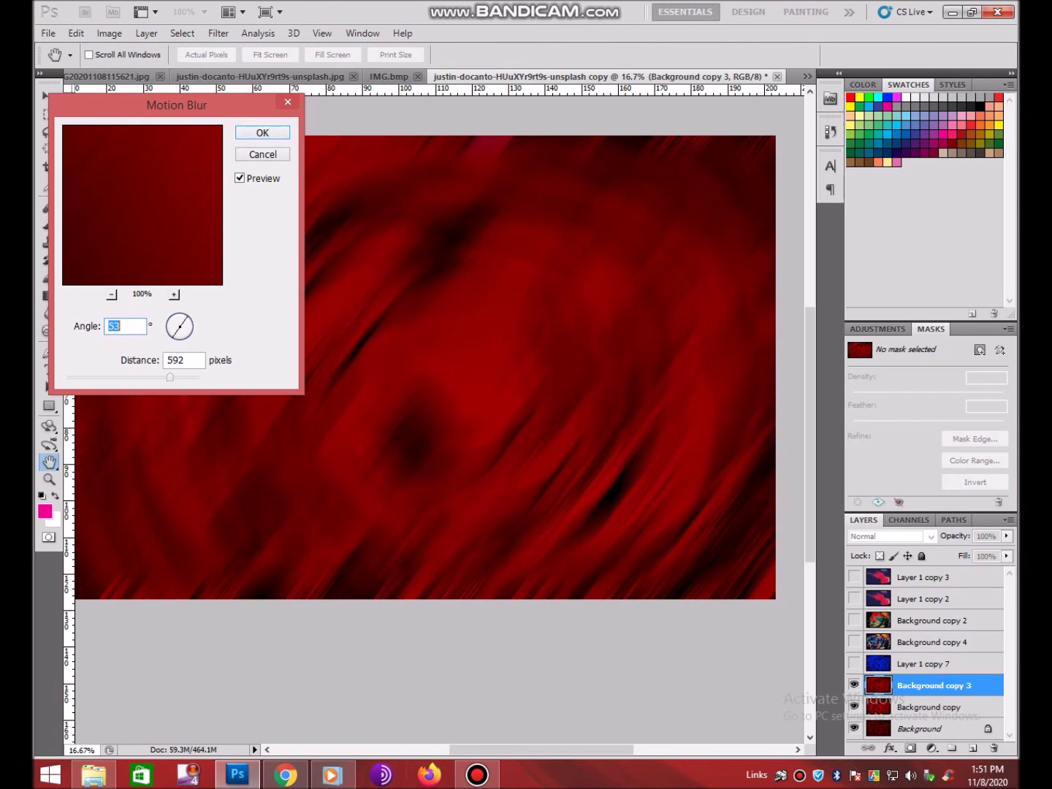
{"action": "left_click", "coordinate": [249, 133]}
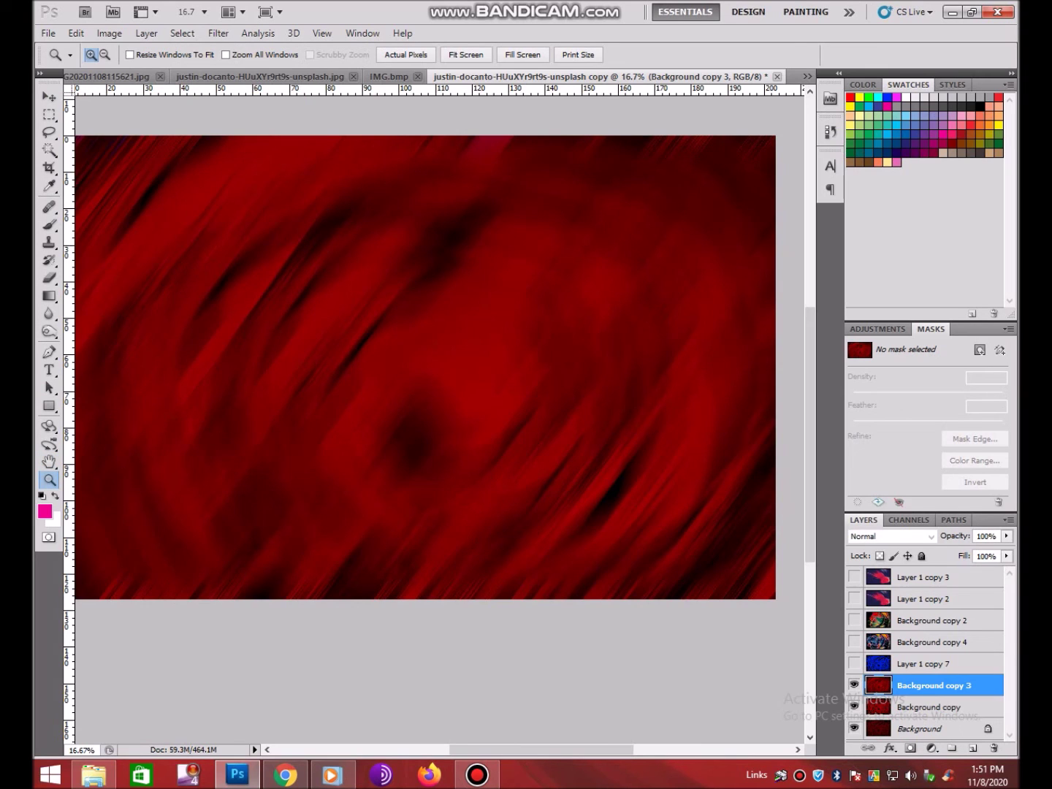
{"action": "left_click", "coordinate": [891, 536]}
{"action": "left_click", "coordinate": [866, 185]}
{"action": "key", "text": "Down"}
{"action": "key", "text": "Down"}
{"action": "key", "text": "Down"}
{"action": "key", "text": "Up"}
{"action": "key", "text": "Down"}
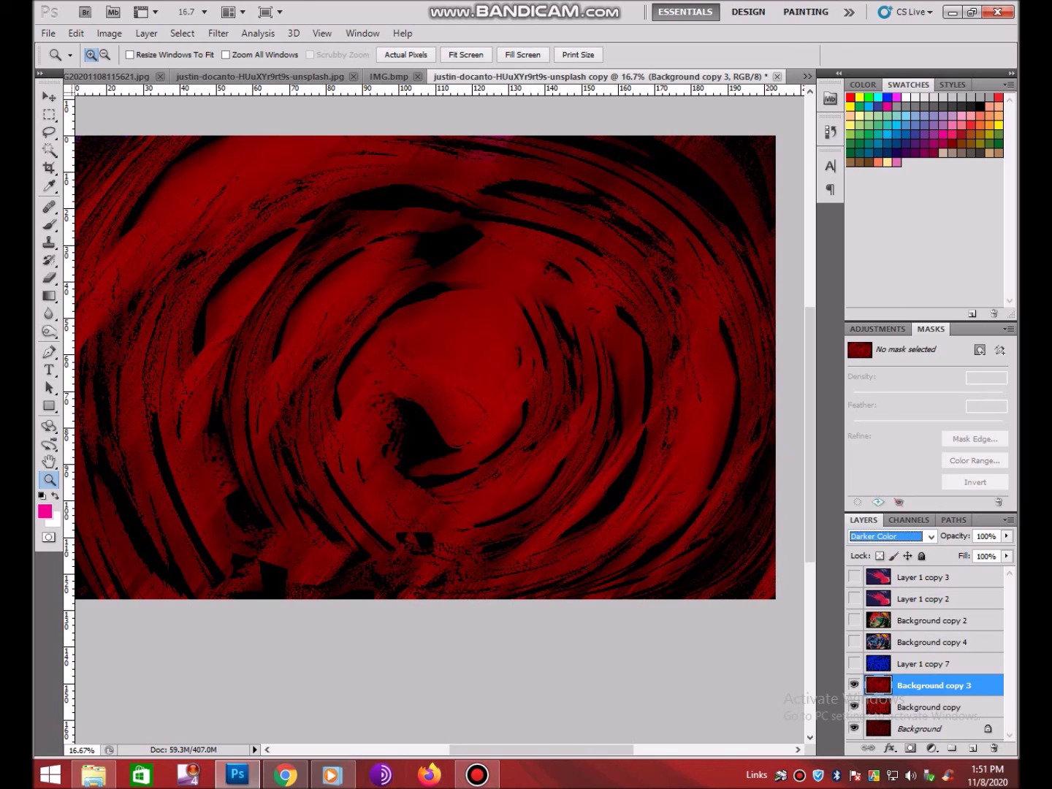
{"action": "key", "text": "Delete"}
Step: Brighten the merged red swirl by raising the RGB curve
{"action": "key", "text": "ctrl+m"}
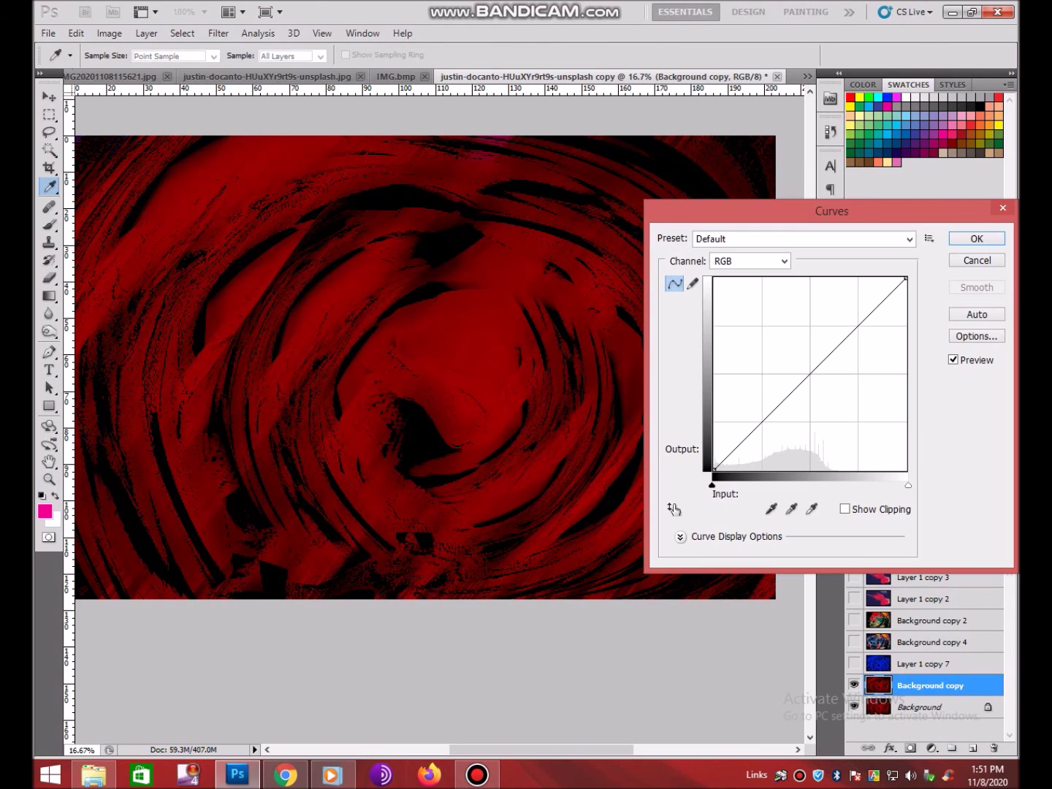
{"action": "left_click_drag", "start_coordinate": [795, 389], "coordinate": [796, 346]}
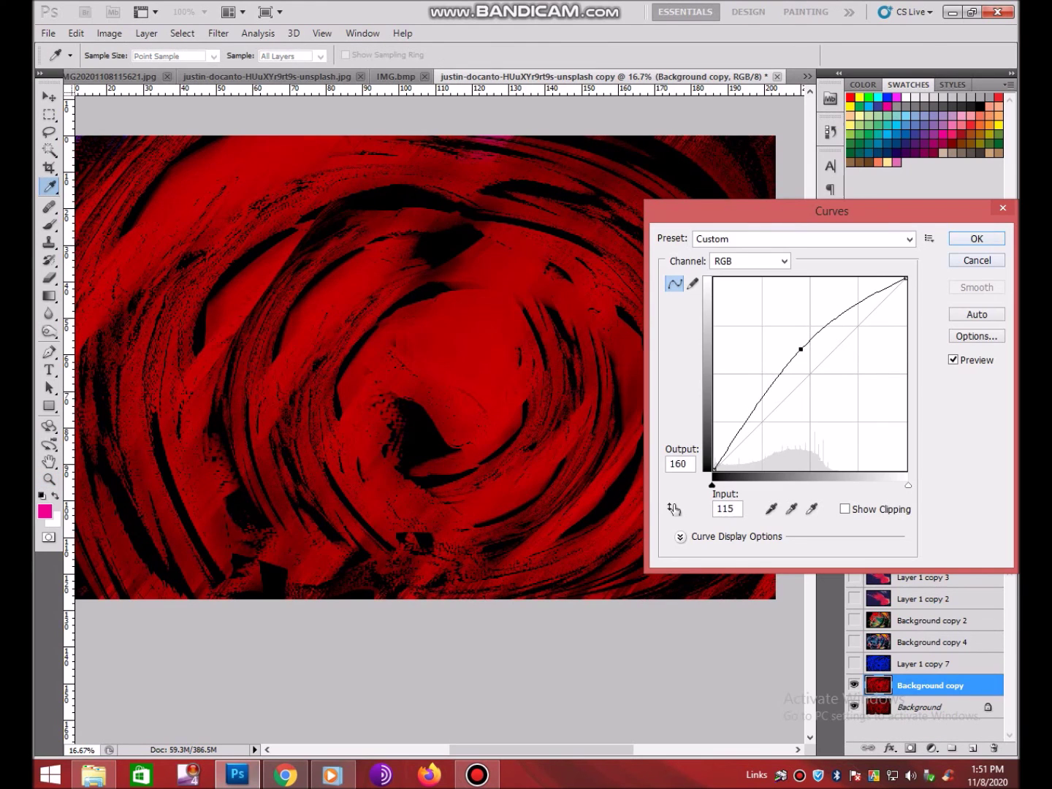
{"action": "key", "text": "Return"}
{"action": "key", "text": "z"}
{"action": "left_click", "coordinate": [477, 773]}
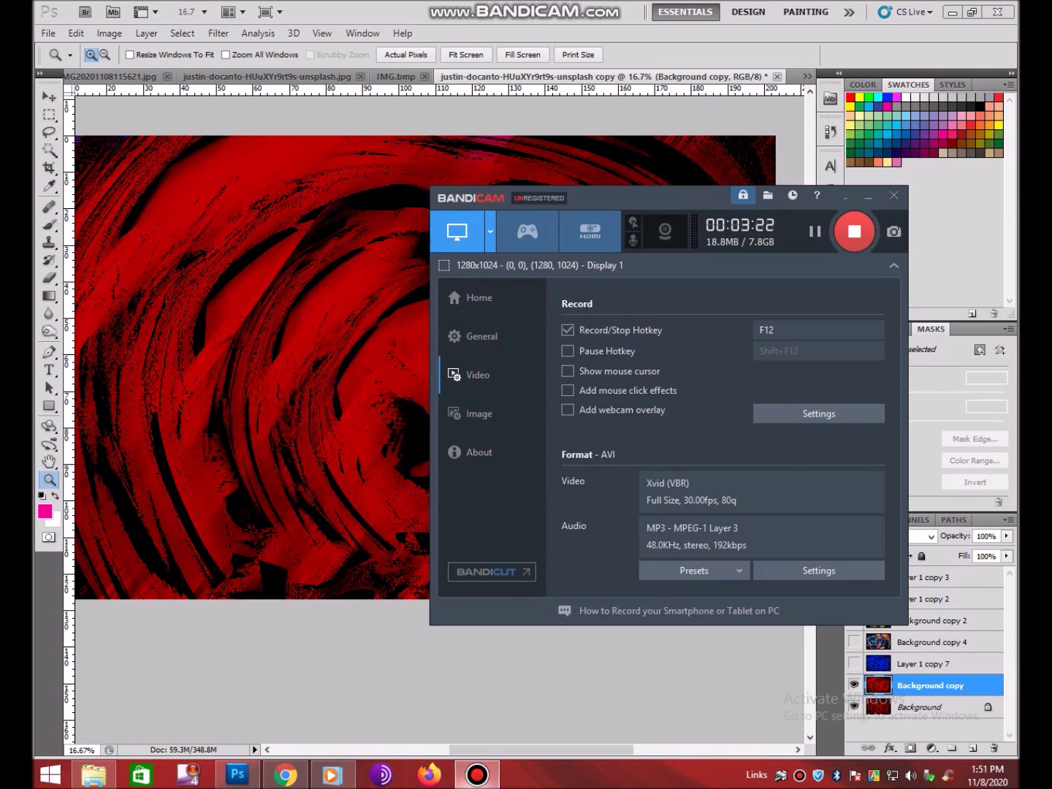